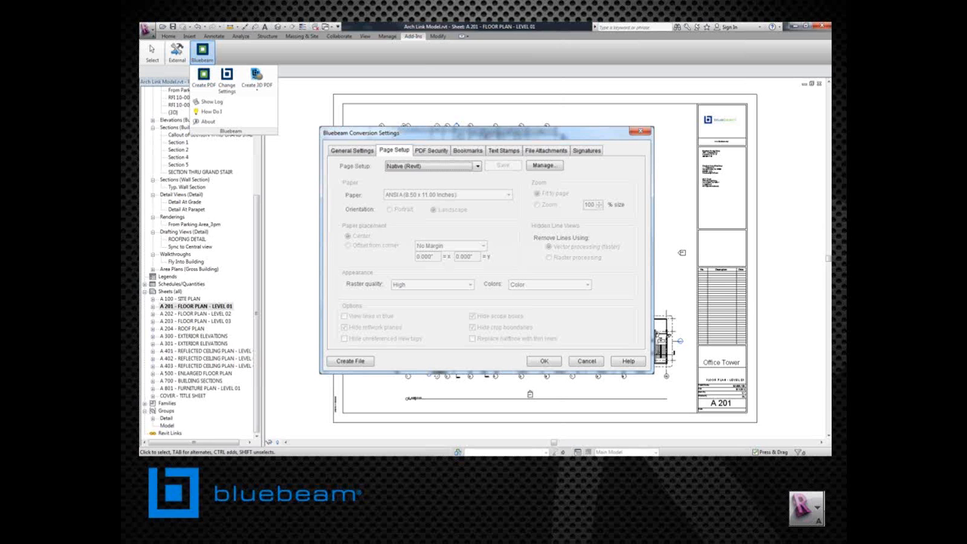
# Step: Advance through the Revit plugin slides to the 3D staircase example and leave the full-screen presentation
pyautogui.click(442, 166)
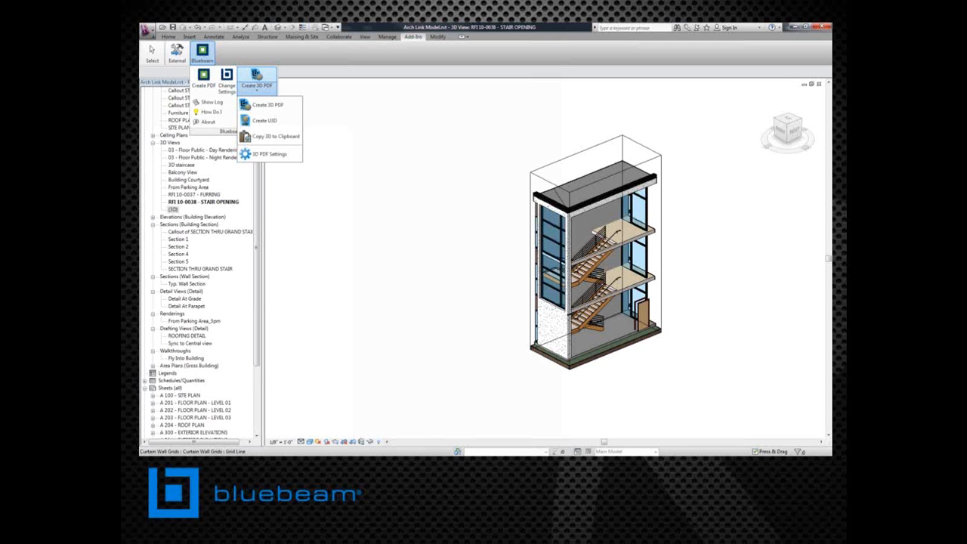
pyautogui.click(276, 121)
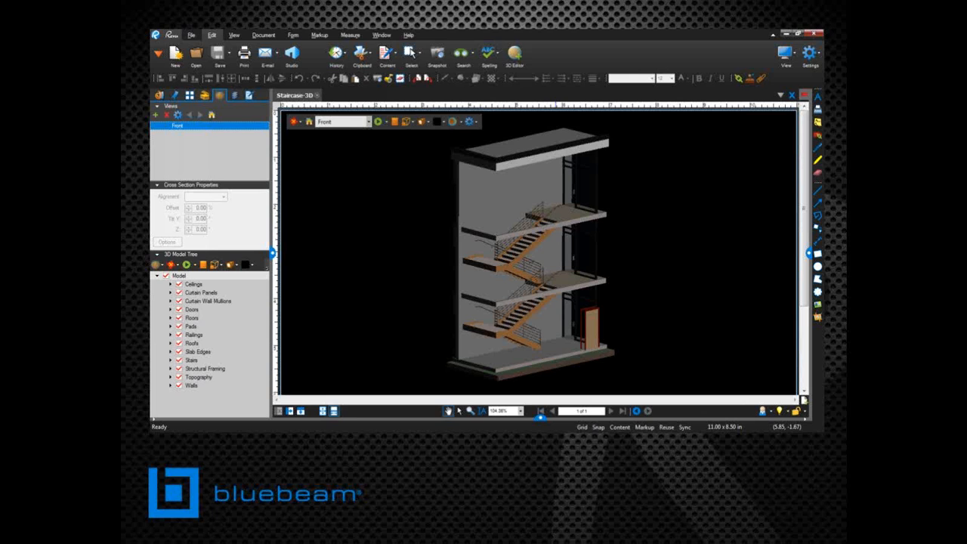
pyautogui.press('Escape')
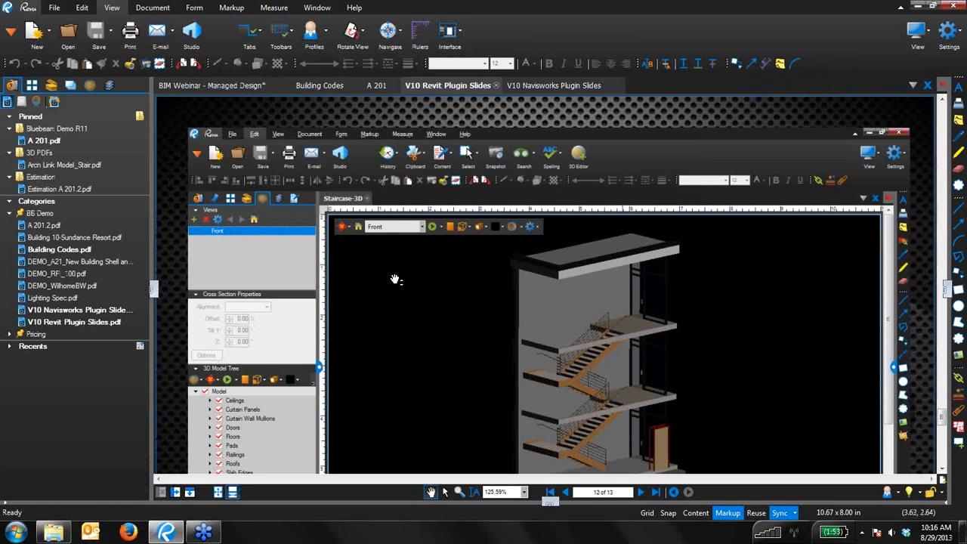
# Step: Open the pinned 3D PDF Arch Link Model_Stair.pdf and rotate the staircase model
pyautogui.moveTo(57, 167)
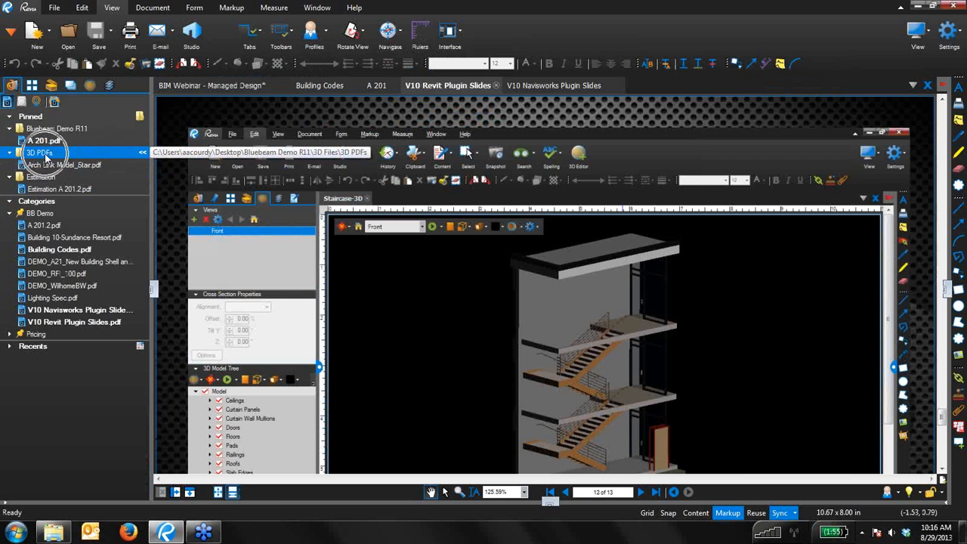
pyautogui.click(60, 167)
pyautogui.moveTo(61, 168)
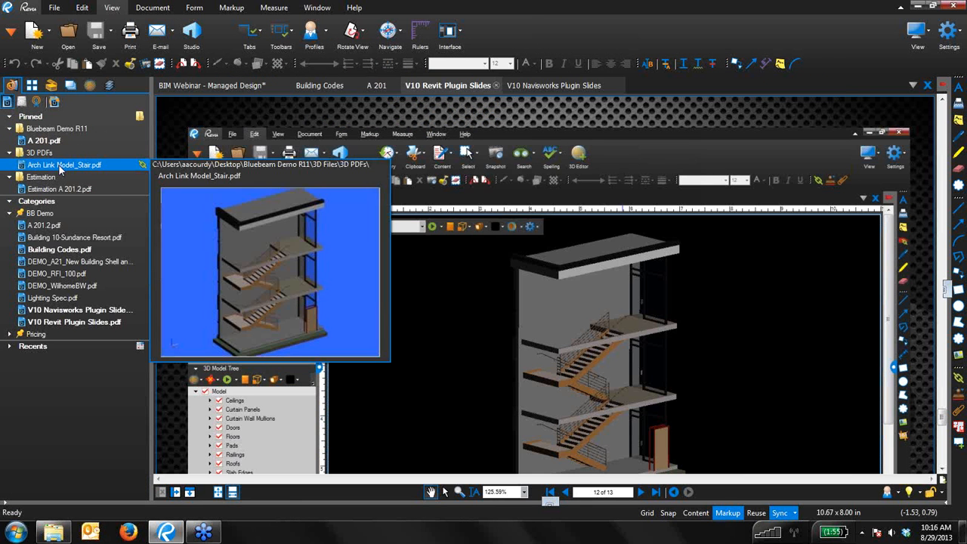
pyautogui.doubleClick(60, 168)
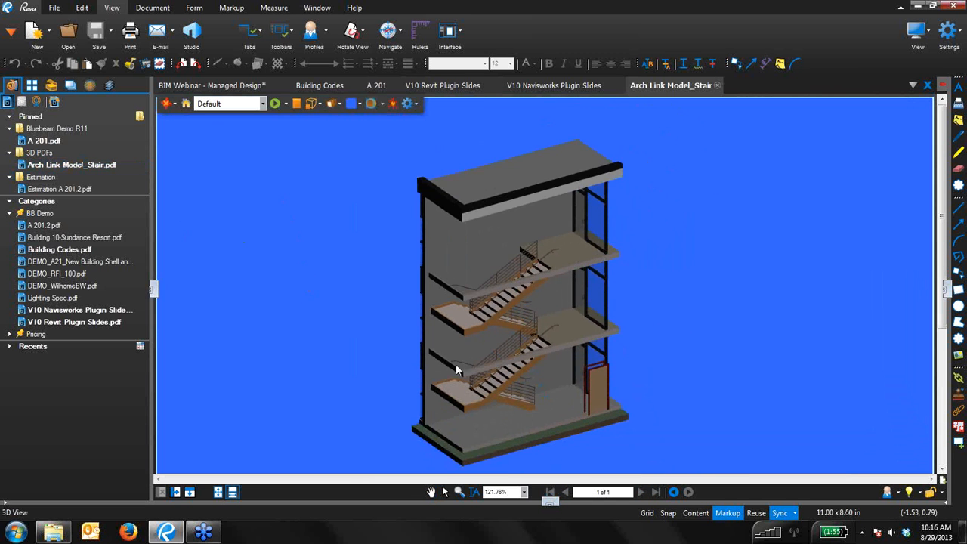
pyautogui.moveTo(455, 363); pyautogui.dragTo(429, 341)
# Step: Switch the 3D navigation mode to Spin and turn the staircase model to view it from other sides
pyautogui.click(175, 104)
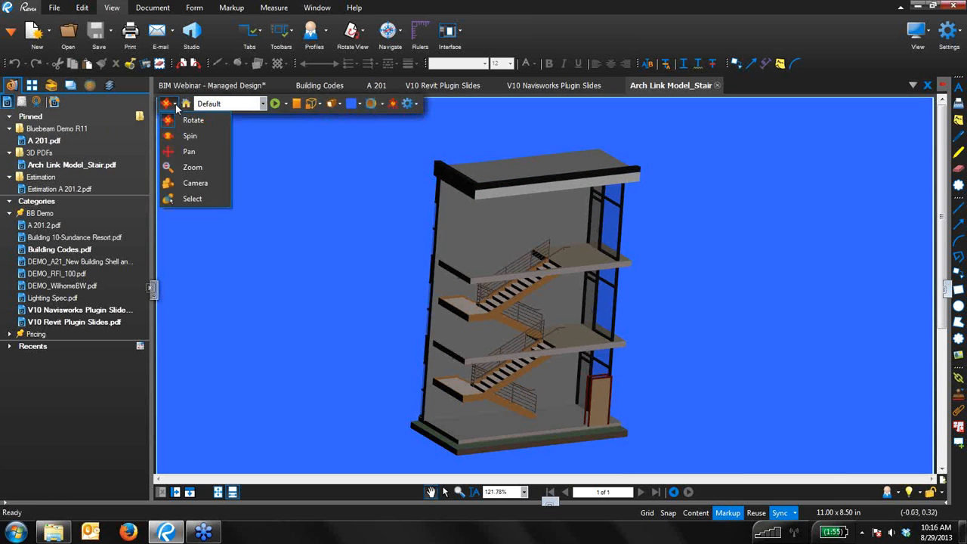
pyautogui.click(174, 135)
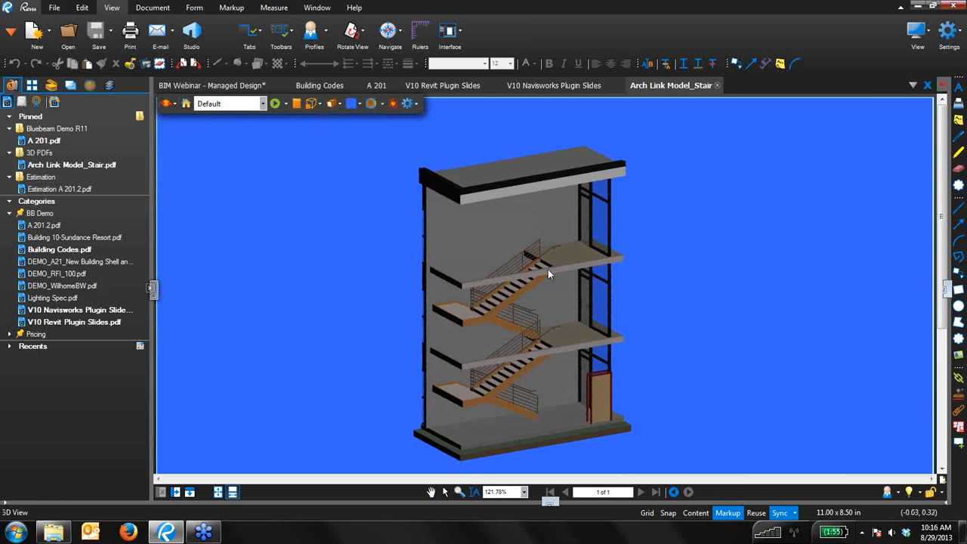
pyautogui.moveTo(621, 323); pyautogui.dragTo(295, 306)
pyautogui.moveTo(588, 318); pyautogui.dragTo(526, 308)
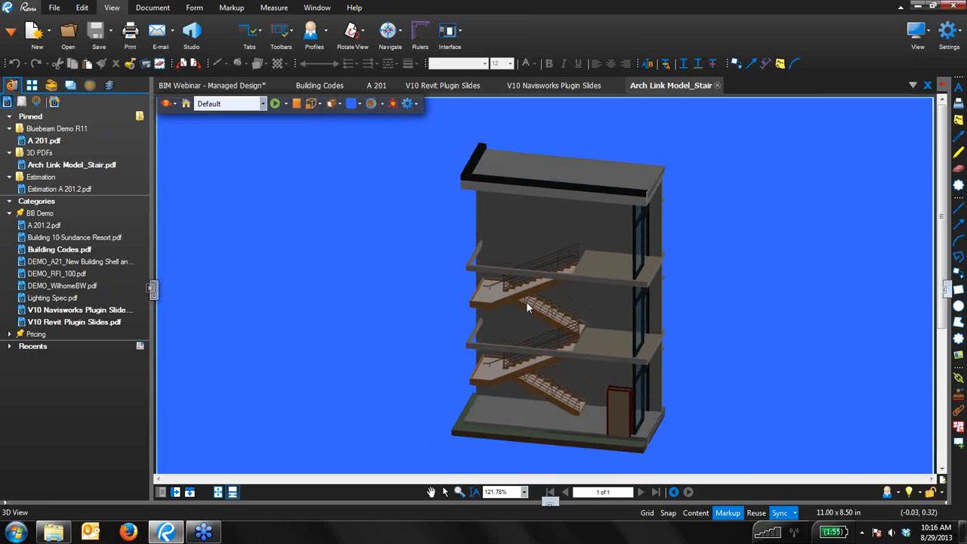
pyautogui.moveTo(551, 335); pyautogui.dragTo(590, 154)
# Step: Present the V10 Navisworks Plugin Slides full screen through the clash example on page 7, and leave the presentation
pyautogui.click(568, 85)
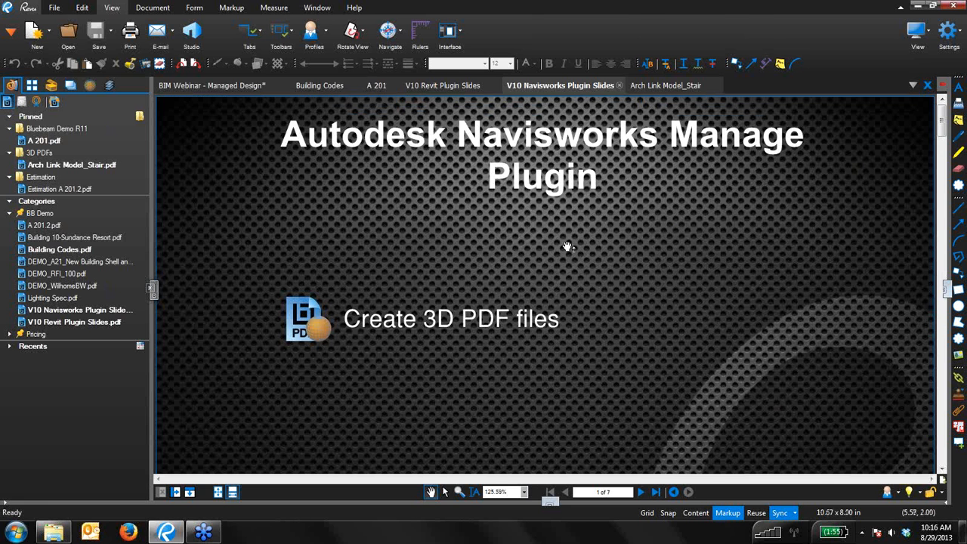
pyautogui.hotkey('ctrl', 'l')
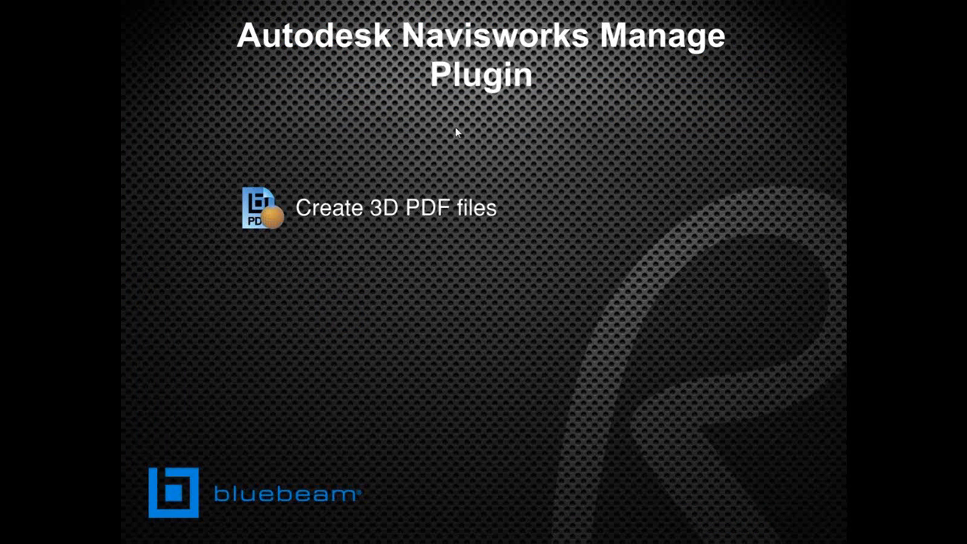
pyautogui.click(311, 225)
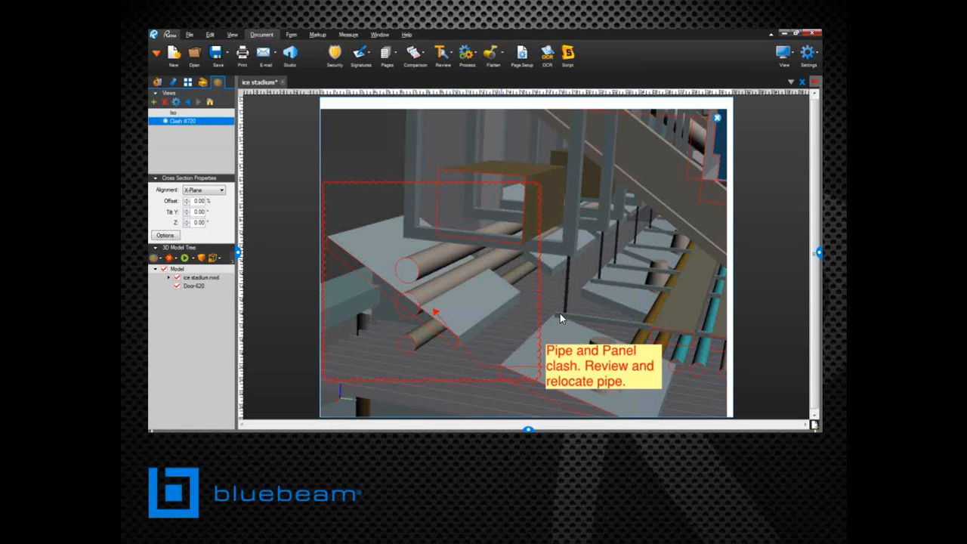
pyautogui.press('Escape')
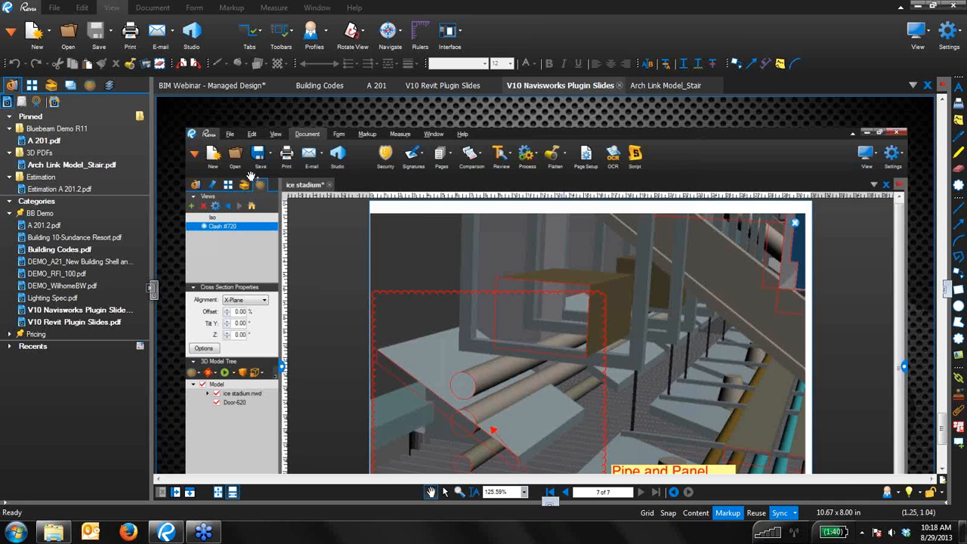
# Step: Look through the open webinar, Building Codes and A 201 documents, and skim the Building Codes pages enlarged with continuous scrolling
pyautogui.click(252, 82)
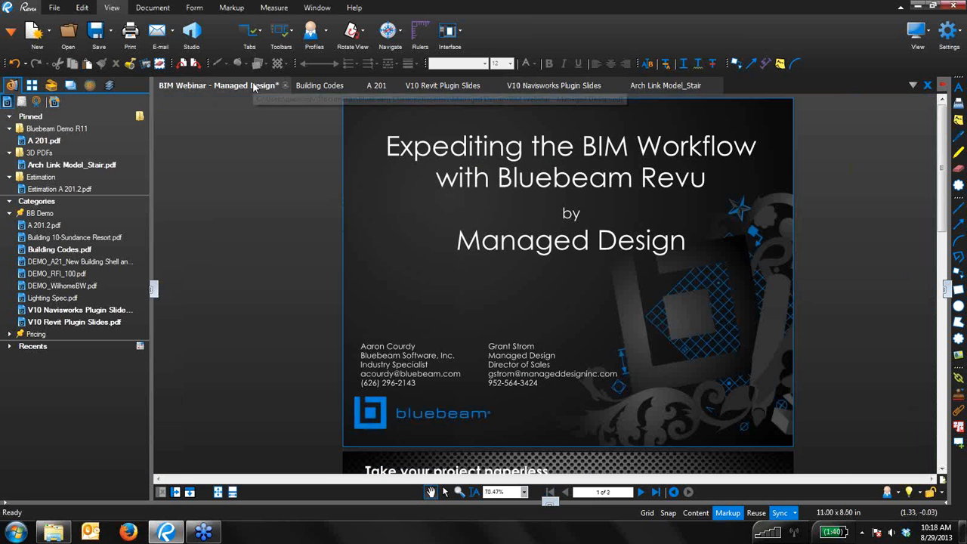
pyautogui.click(313, 84)
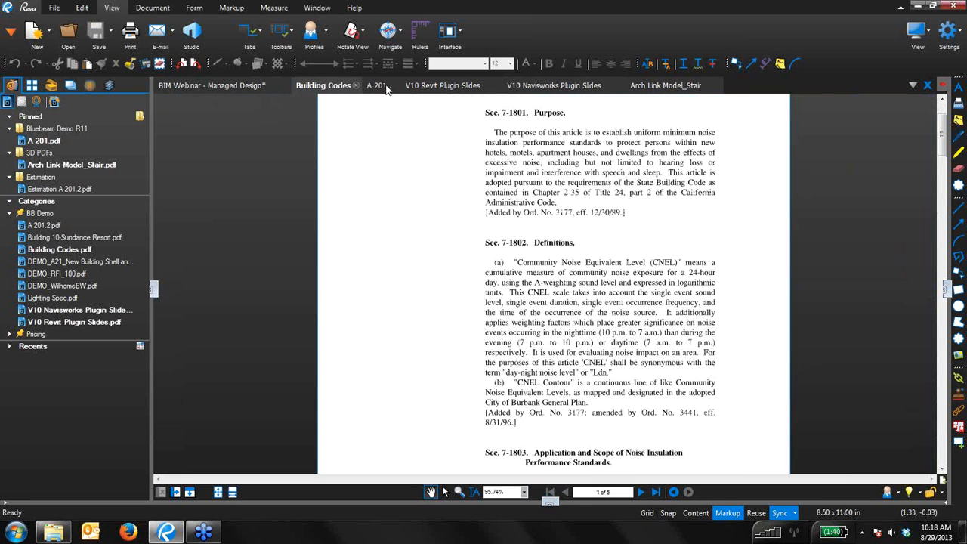
pyautogui.click(385, 87)
pyautogui.click(337, 85)
pyautogui.click(233, 492)
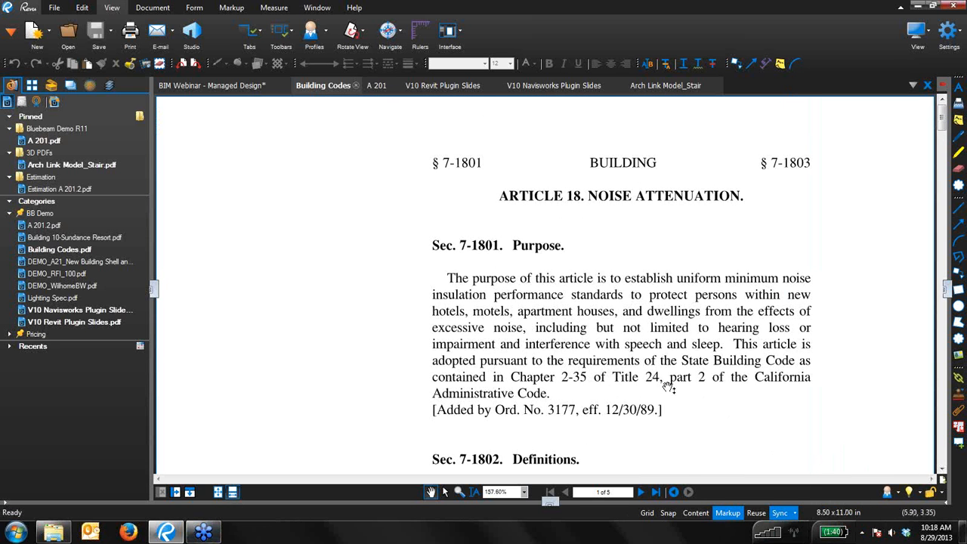
pyautogui.scroll(-10, 640, 372)
pyautogui.scroll(-10, 640, 371)
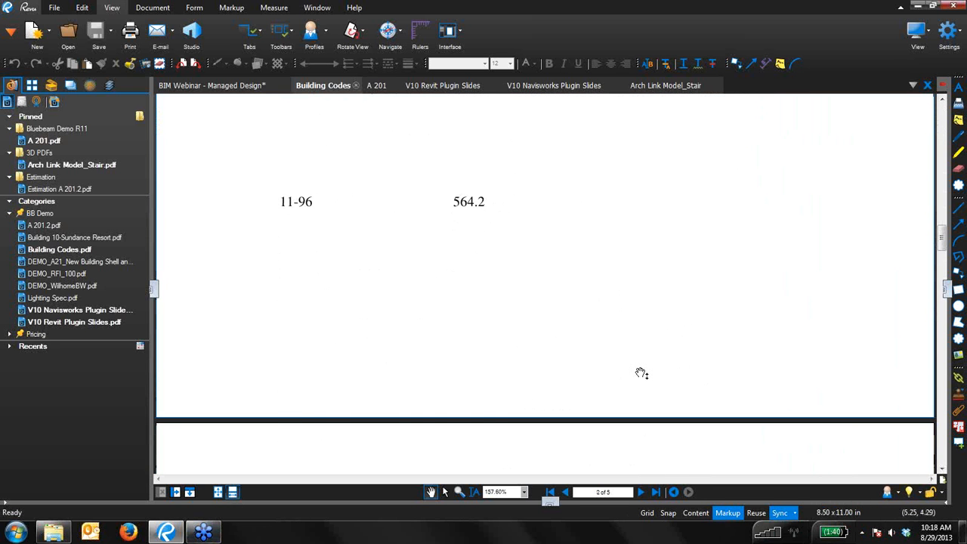
pyautogui.scroll(20, 639, 370)
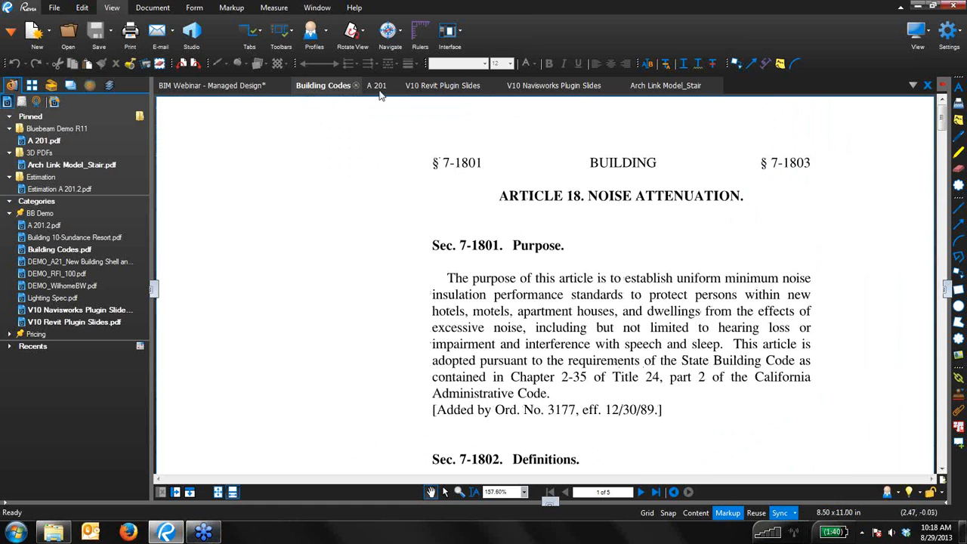
# Step: Open the A 201.2 drawing and examine its floor plan, ending at room 1263 near grid lines 24 and A
pyautogui.click(50, 225)
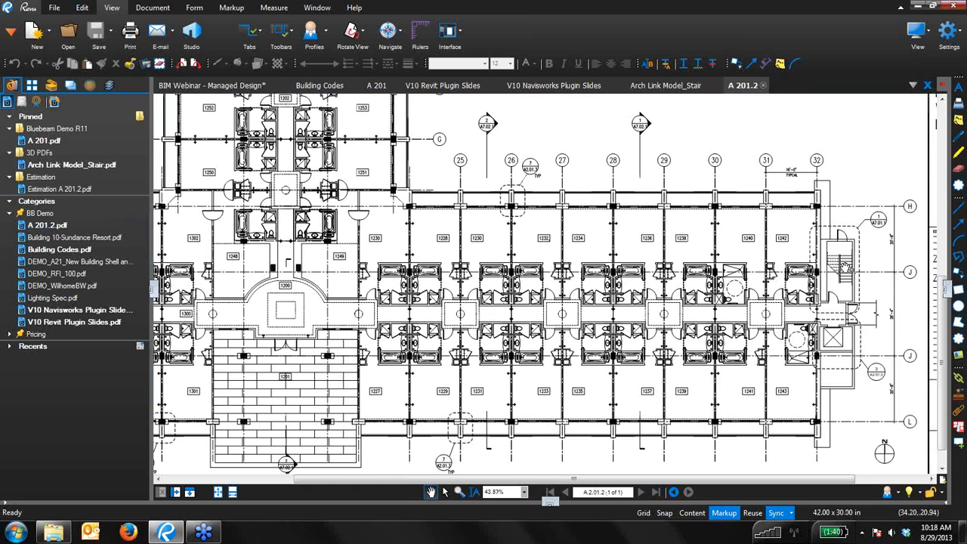
pyautogui.scroll(5, 845, 264)
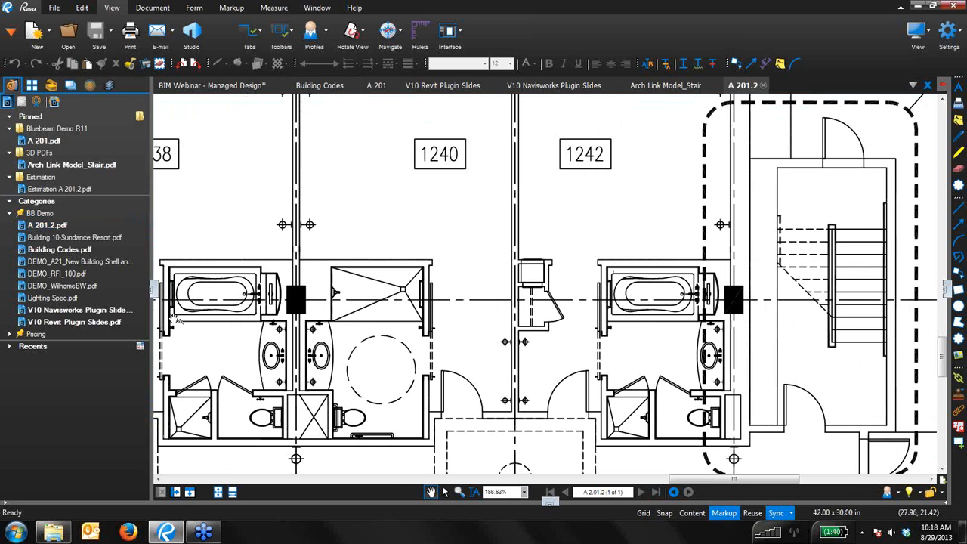
pyautogui.moveTo(182, 315); pyautogui.dragTo(686, 304)
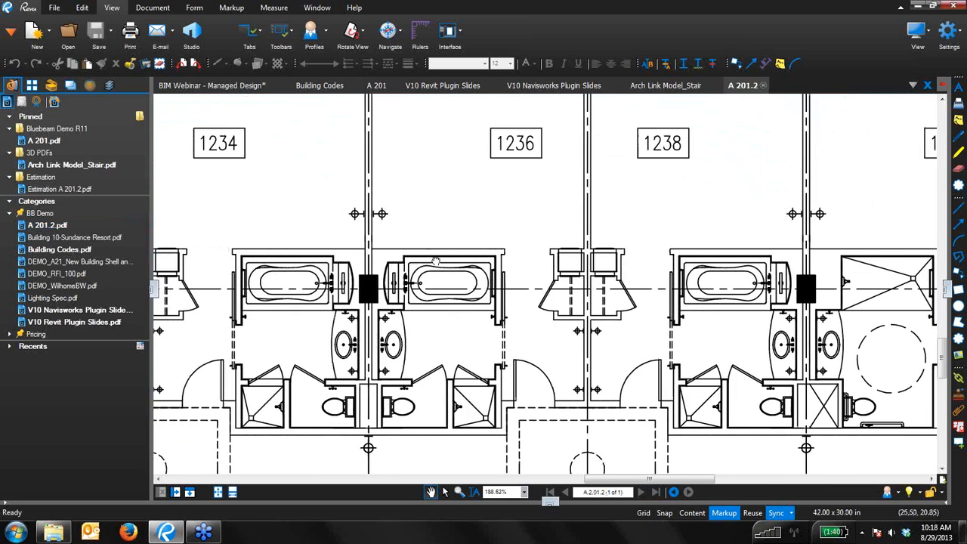
pyautogui.moveTo(418, 250); pyautogui.dragTo(599, 363)
pyautogui.scroll(-2, 598, 363)
pyautogui.scroll(-7, 599, 364)
pyautogui.moveTo(378, 239); pyautogui.dragTo(407, 471)
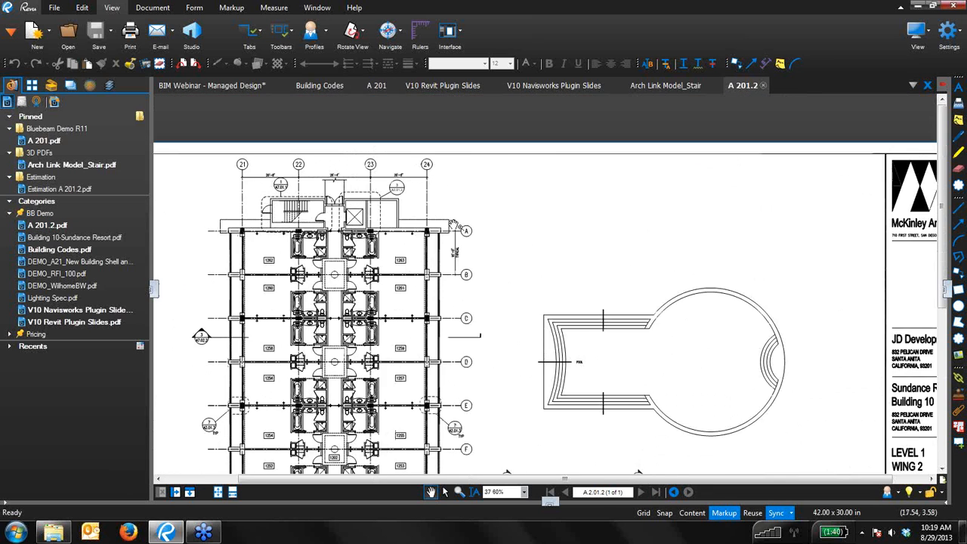
pyautogui.moveTo(453, 222); pyautogui.dragTo(448, 247)
pyautogui.scroll(2, 394, 326)
pyautogui.scroll(1, 416, 259)
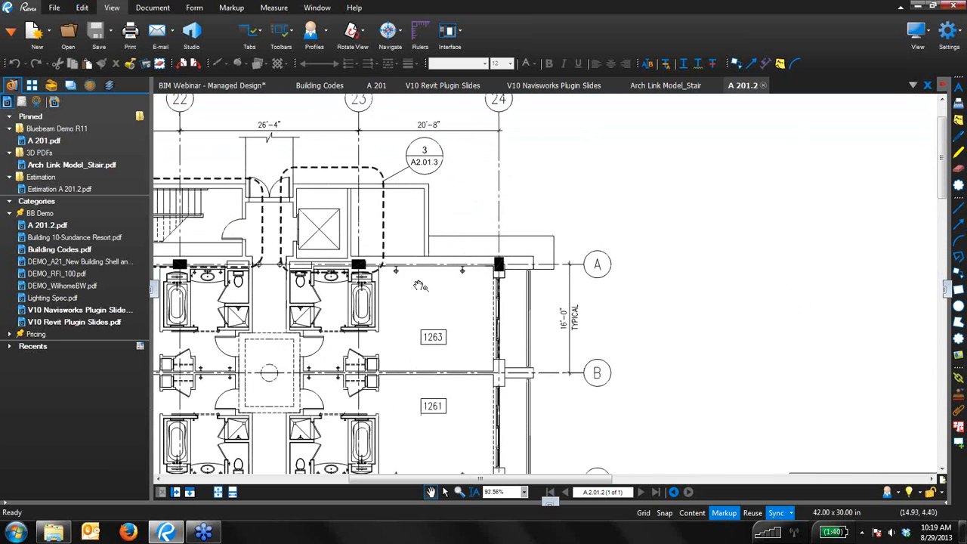
# Step: Add a callout reading "this is a callout" above room 1263, with its arrow pointing beside the elevator shaft
pyautogui.click(229, 8)
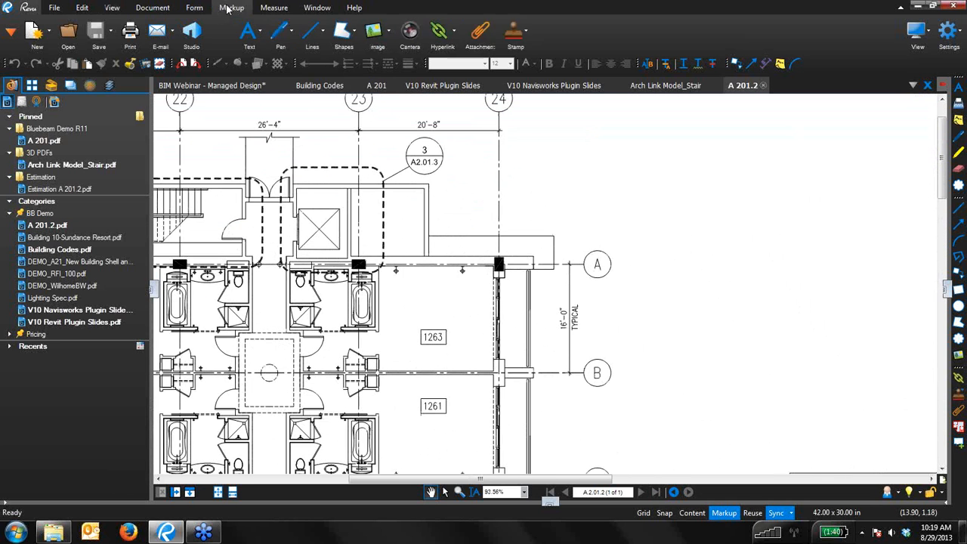
pyautogui.click(259, 32)
pyautogui.click(272, 66)
pyautogui.click(354, 233)
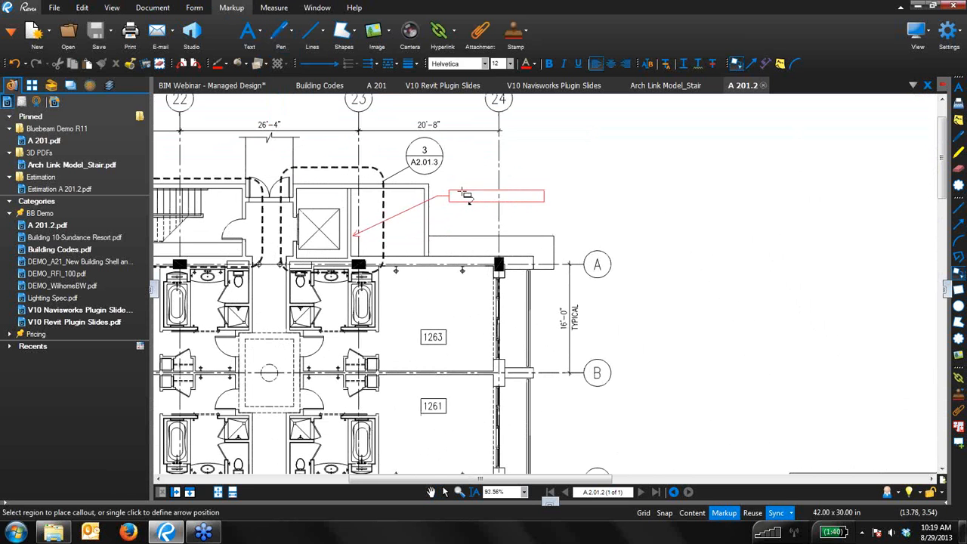
pyautogui.click(463, 191)
pyautogui.write('this is a call')
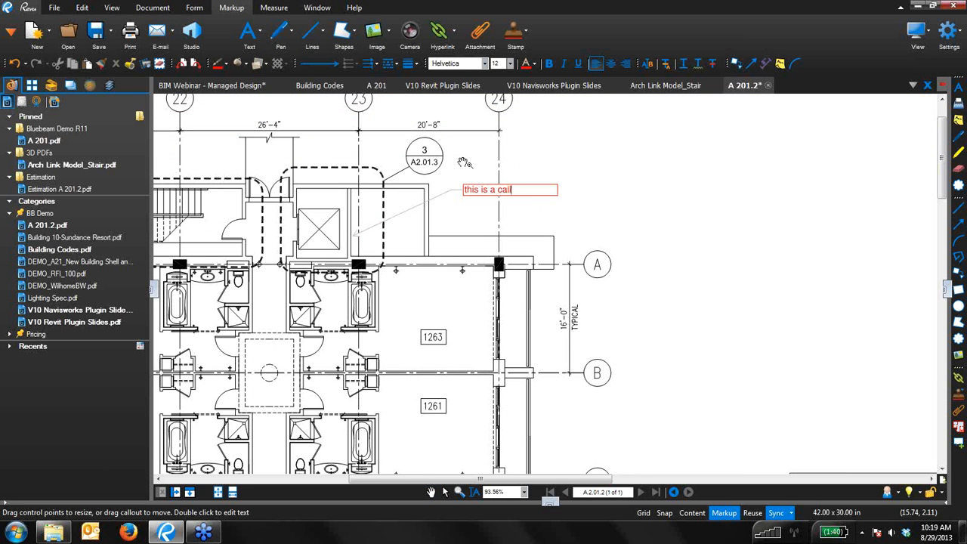
pyautogui.write('out')
pyautogui.moveTo(451, 265); pyautogui.dragTo(448, 258)
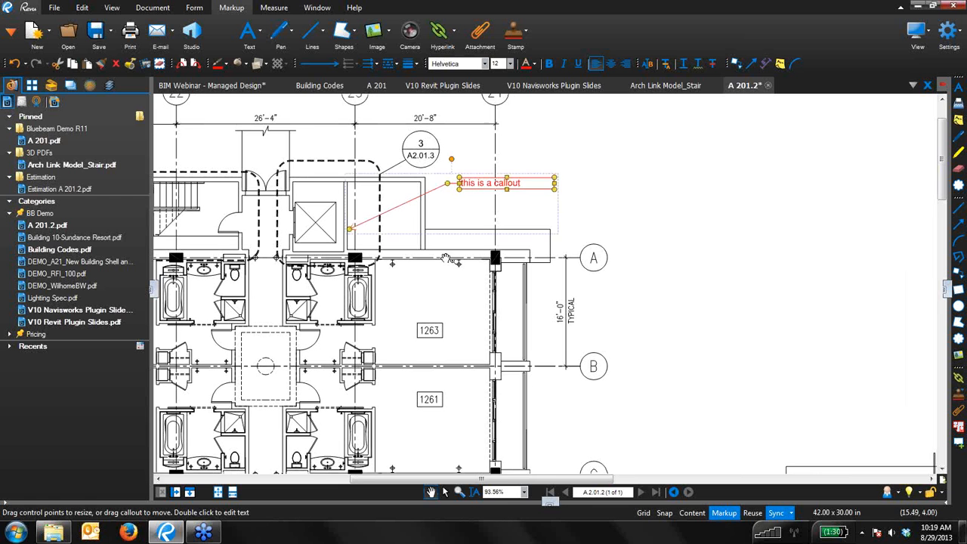
pyautogui.click(424, 277)
# Step: Draw a freehand pen squiggle and an overlapping yellow highlighter stroke in the blank area beside the floor plan
pyautogui.click(289, 30)
pyautogui.click(287, 50)
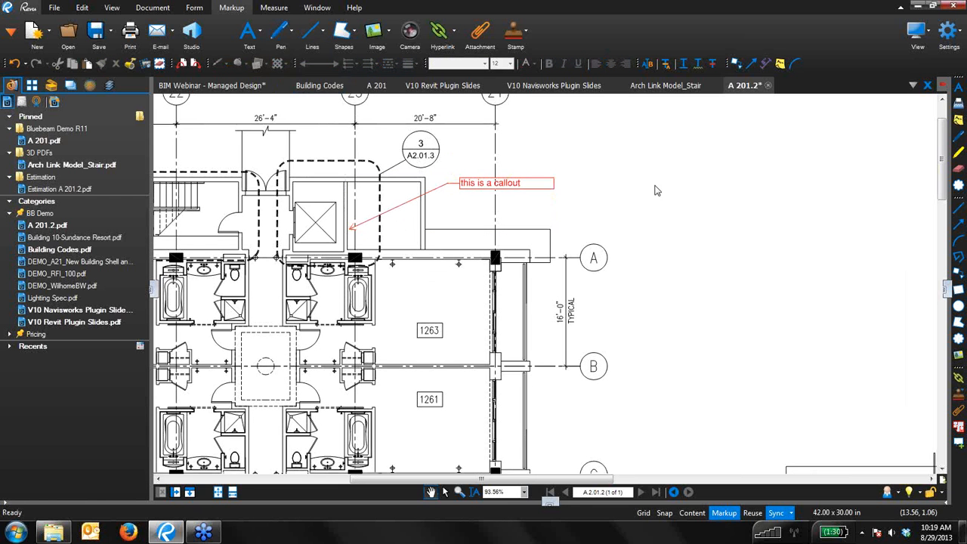
pyautogui.moveTo(659, 162); pyautogui.dragTo(738, 244)
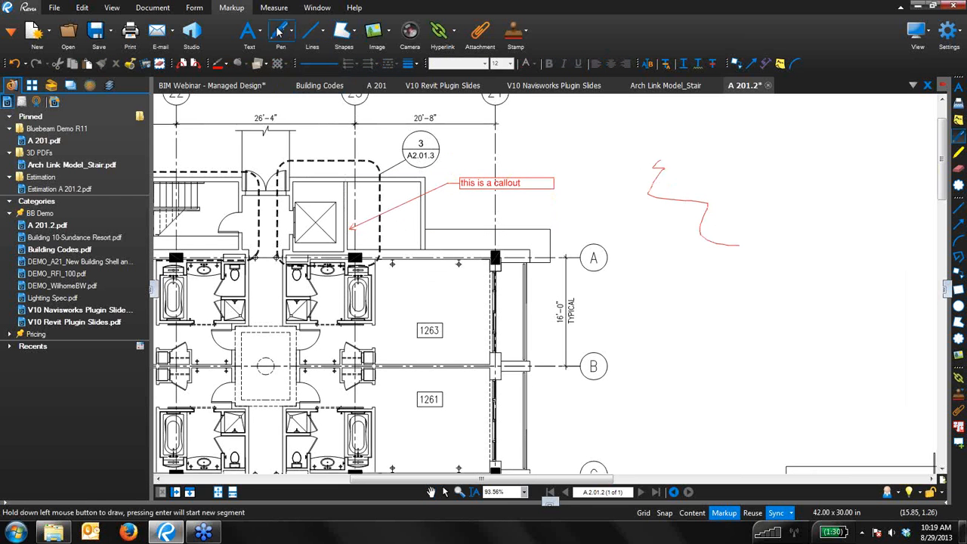
pyautogui.click(289, 30)
pyautogui.click(291, 68)
pyautogui.moveTo(649, 257); pyautogui.dragTo(704, 198)
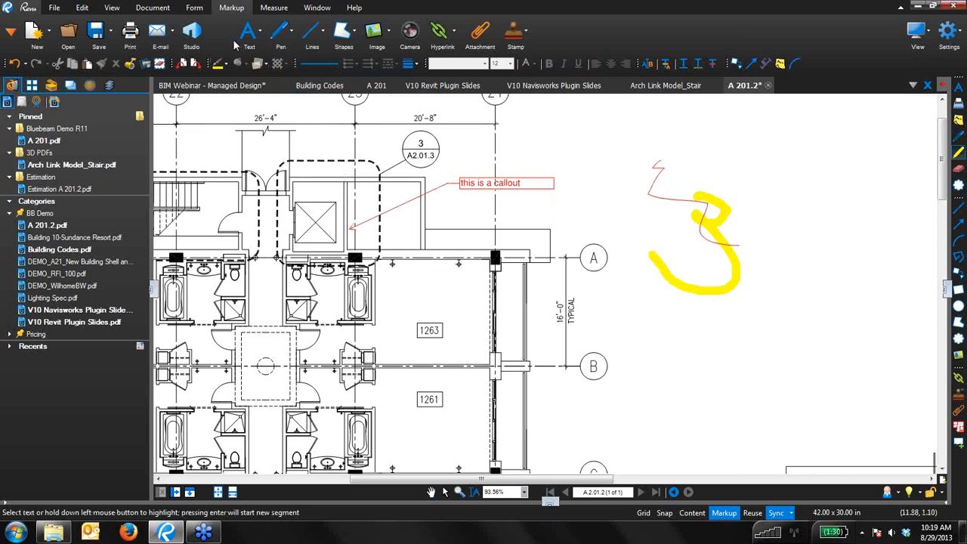
# Step: Place a text box reading "i am a text box" in the blank area below the highlighter stroke
pyautogui.click(257, 33)
pyautogui.click(272, 50)
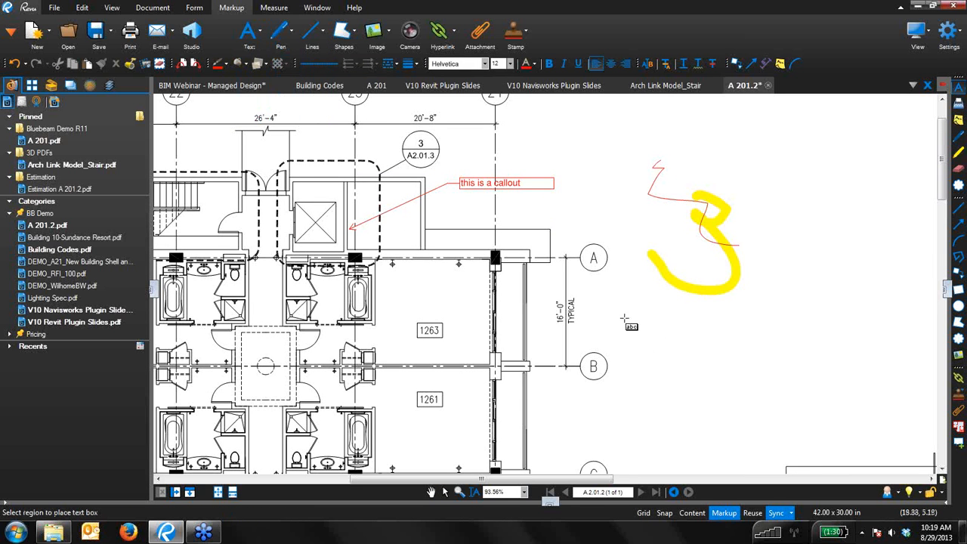
pyautogui.moveTo(620, 319); pyautogui.dragTo(693, 347)
pyautogui.write('i am ')
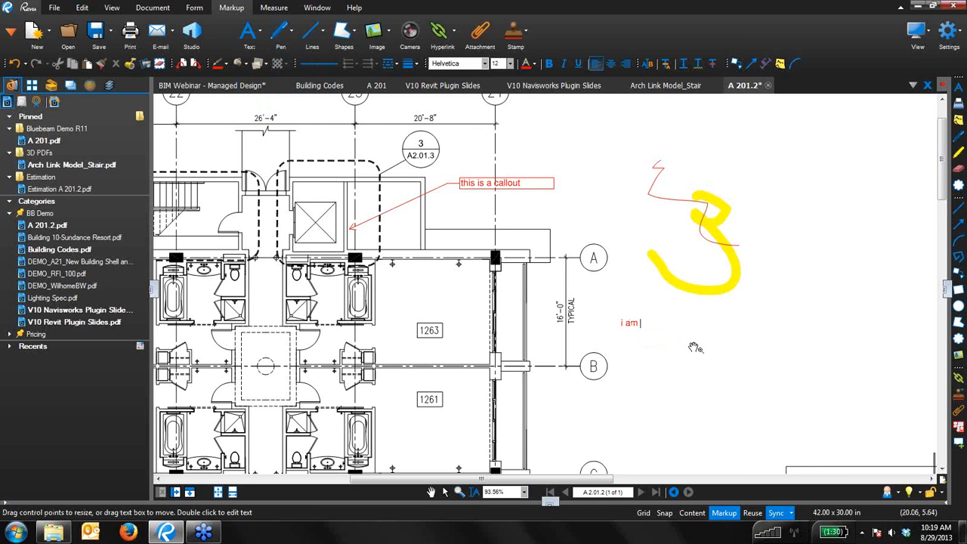
pyautogui.write('a text box')
pyautogui.press('Escape')
pyautogui.click(659, 392)
pyautogui.moveTo(640, 404); pyautogui.dragTo(599, 374)
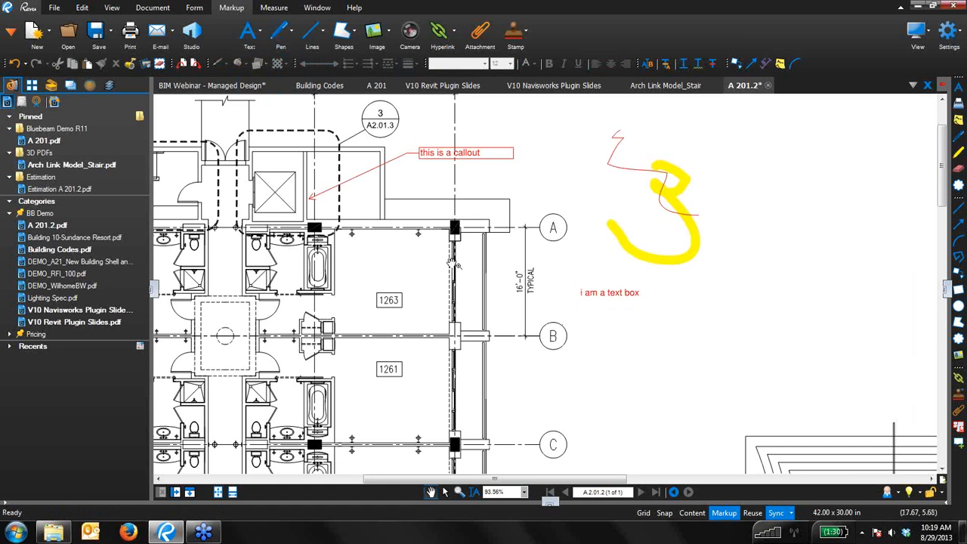
# Step: Insert the Curtain wall_axon image beside room 1261, between grid bubbles B and C
pyautogui.click(372, 32)
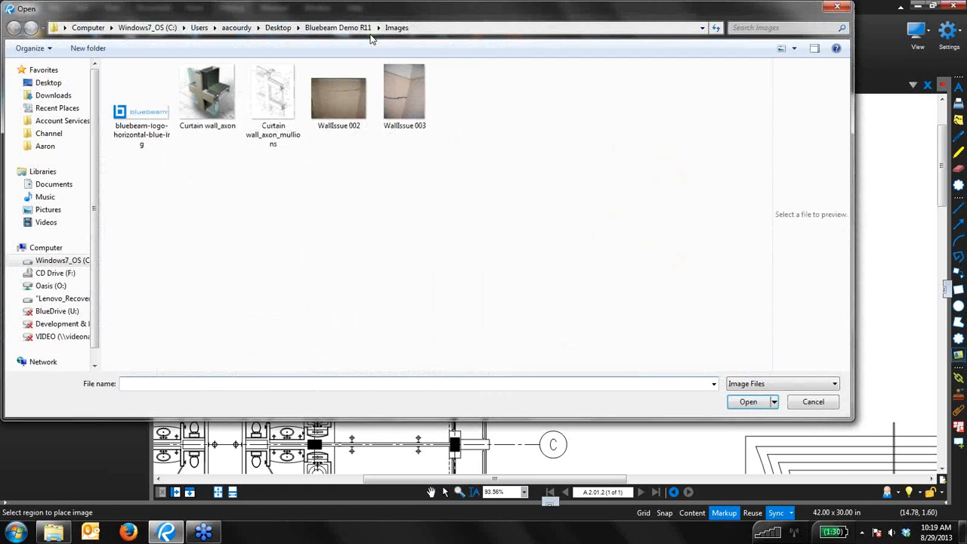
pyautogui.click(219, 100)
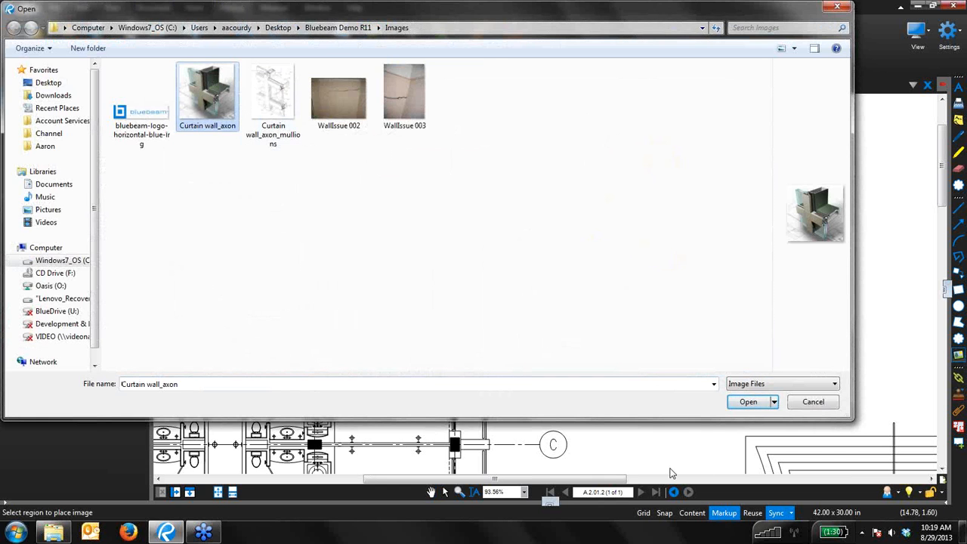
pyautogui.click(755, 409)
pyautogui.scroll(2, 702, 393)
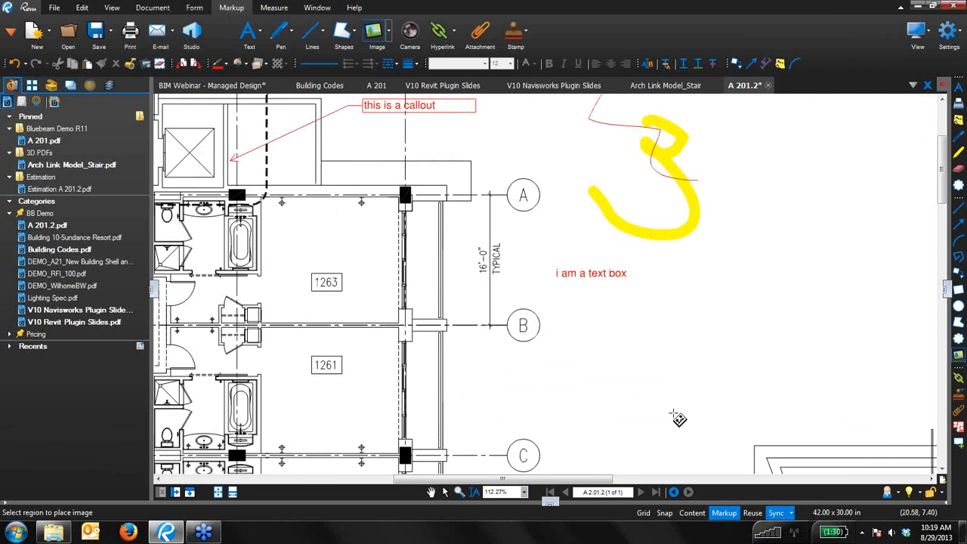
pyautogui.moveTo(403, 225); pyautogui.dragTo(505, 278)
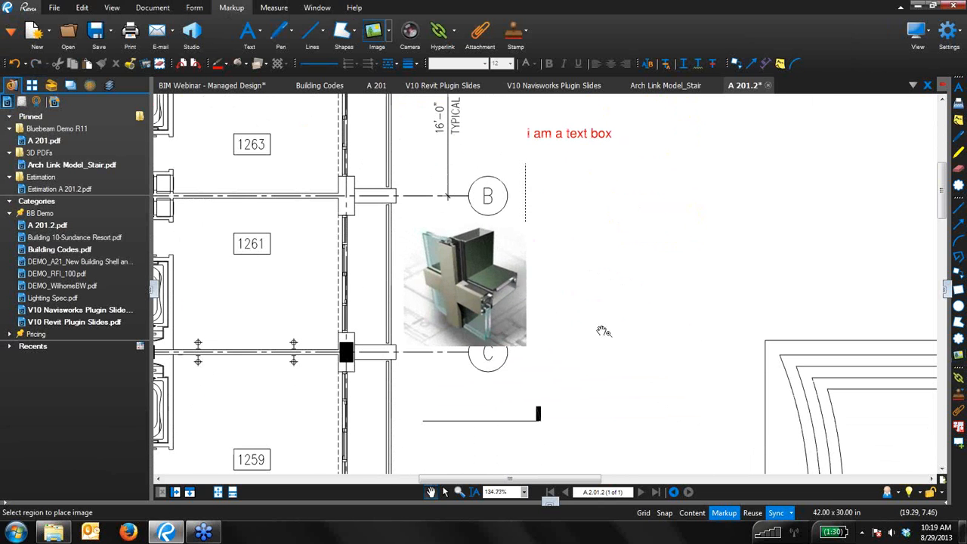
# Step: Draw an arrow from the curtain wall image to the exterior wall of room 1261
pyautogui.moveTo(615, 399); pyautogui.dragTo(675, 334)
pyautogui.press('a')
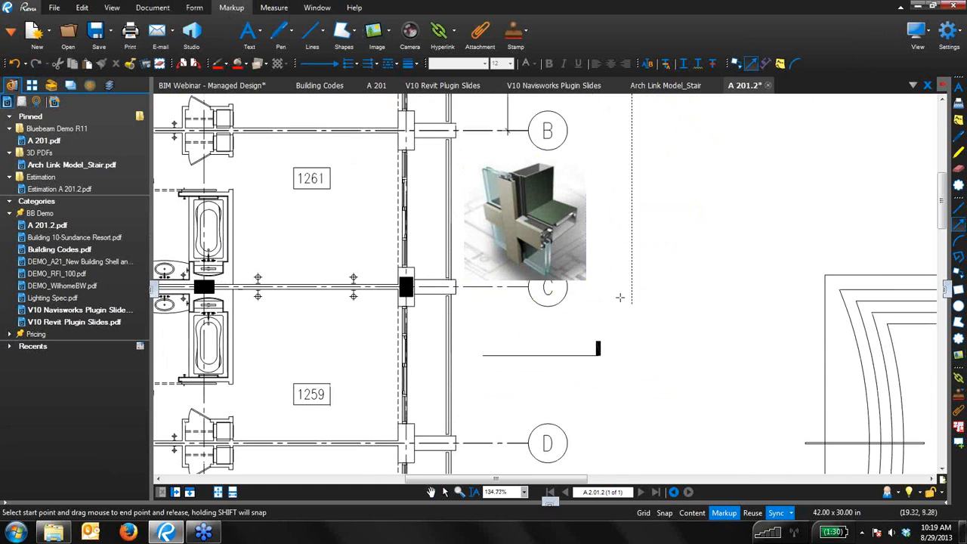
pyautogui.moveTo(462, 183); pyautogui.dragTo(406, 231)
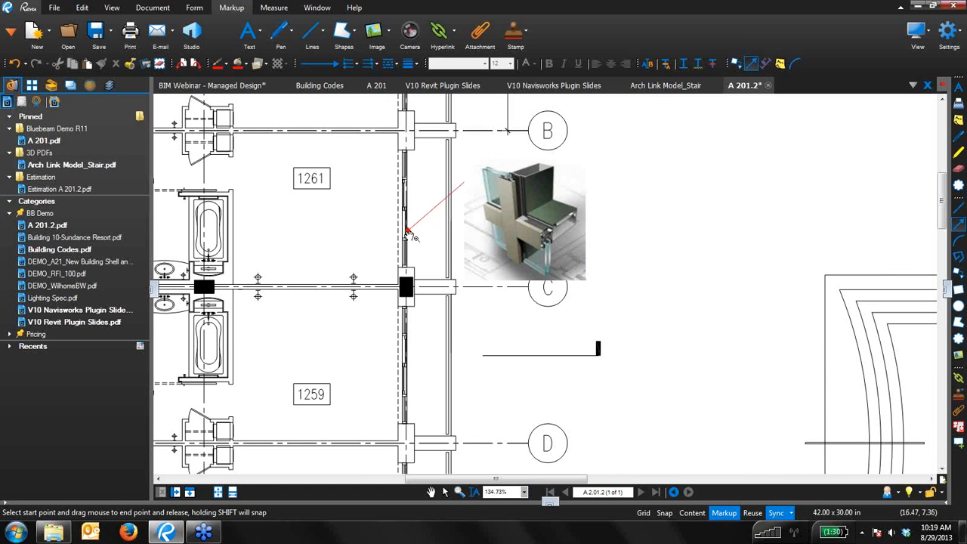
pyautogui.press('Escape')
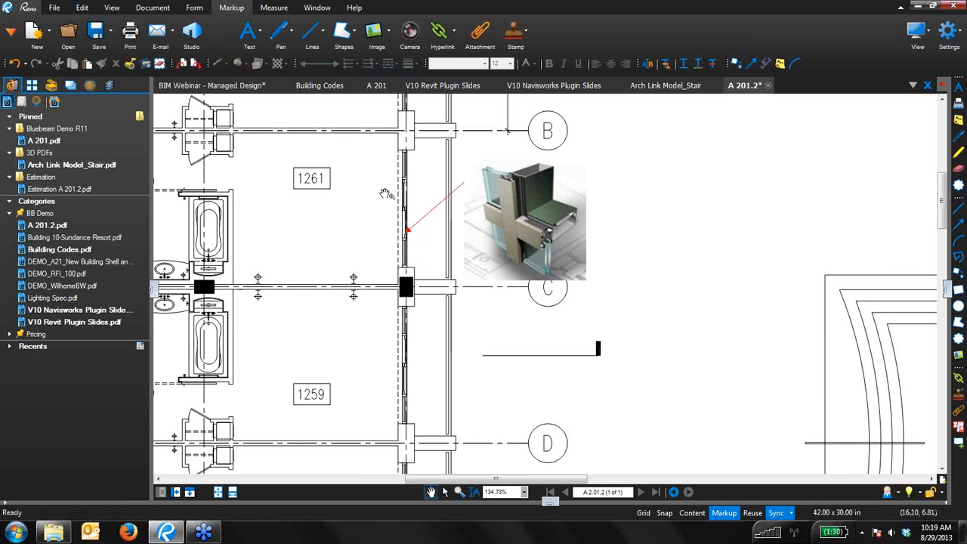
# Step: Set the line width of the arrow beside the curtain wall image to 2
pyautogui.click(433, 211)
pyautogui.click(410, 70)
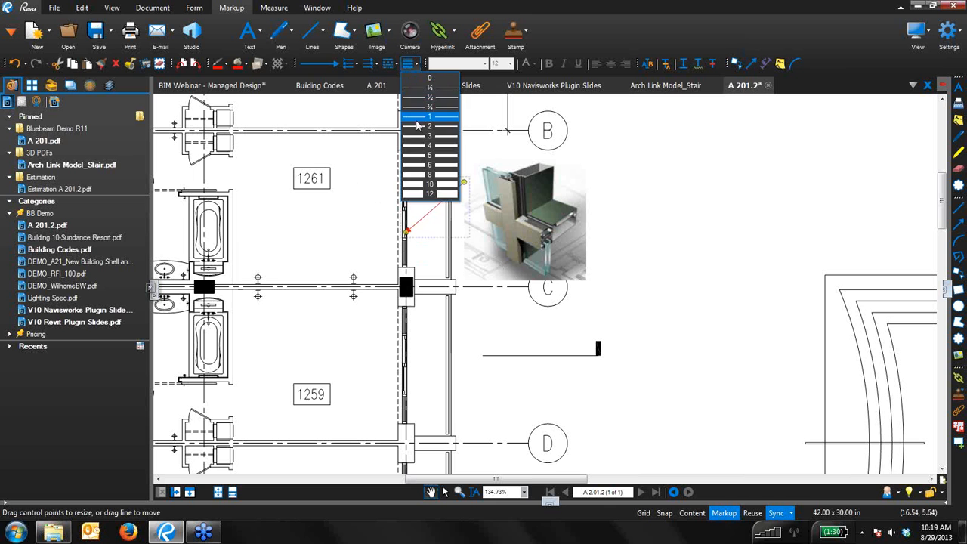
pyautogui.click(420, 125)
pyautogui.click(349, 225)
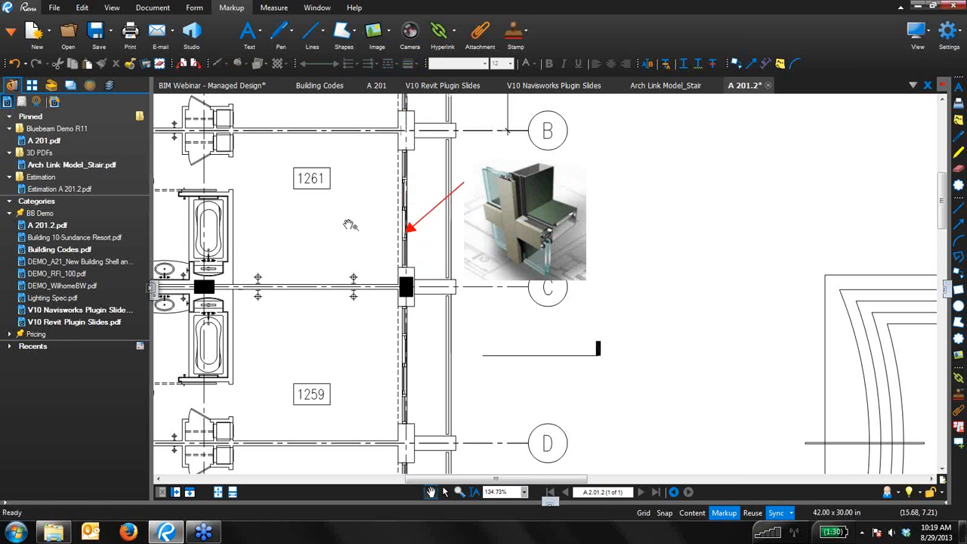
# Step: Draw a cloud around the exterior wall of room 1261, from grid line B to just below grid line C
pyautogui.click(344, 33)
pyautogui.click(344, 100)
pyautogui.click(441, 127)
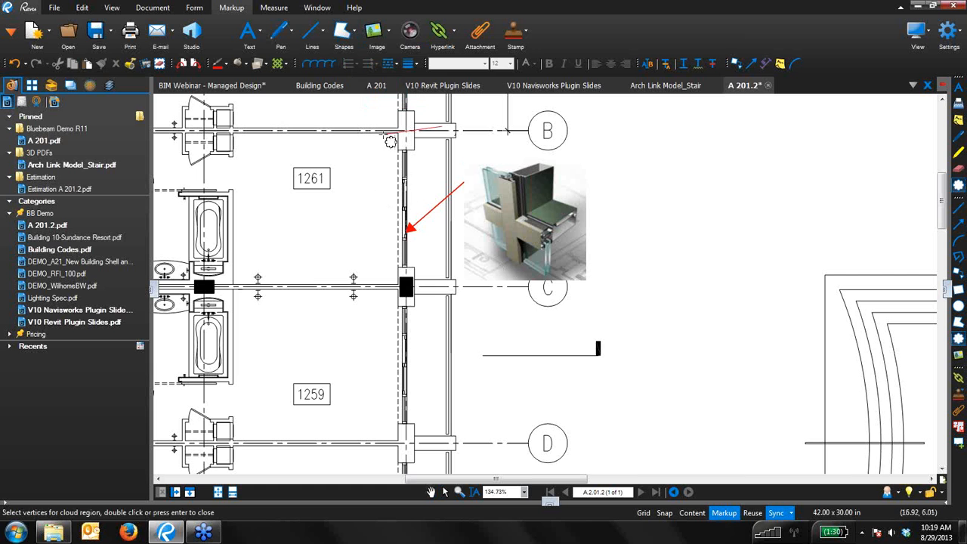
pyautogui.click(383, 133)
pyautogui.click(348, 315)
pyautogui.click(430, 333)
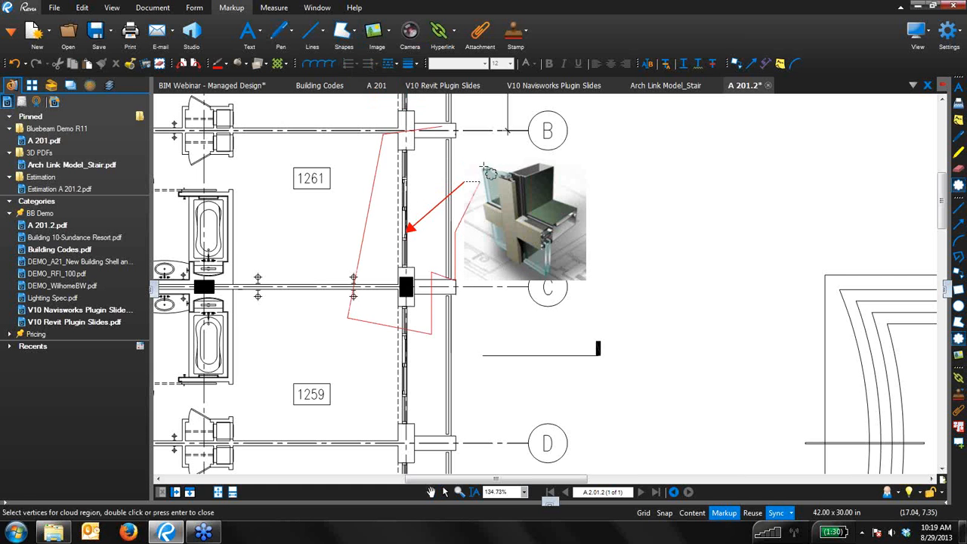
pyautogui.doubleClick(455, 283)
pyautogui.scroll(-3, 459, 293)
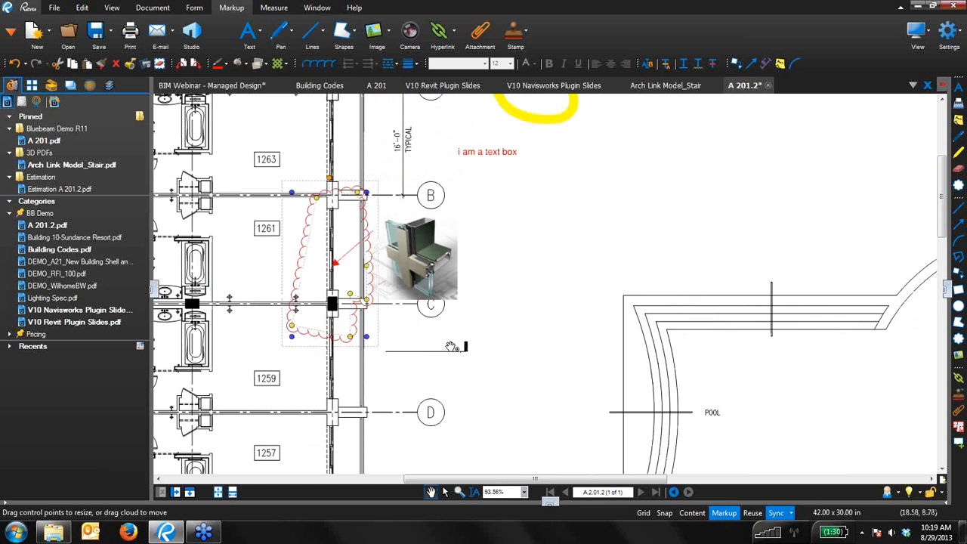
# Step: Fill the cloud with yellow and lower its opacity so the wall beneath shows through
pyautogui.click(239, 65)
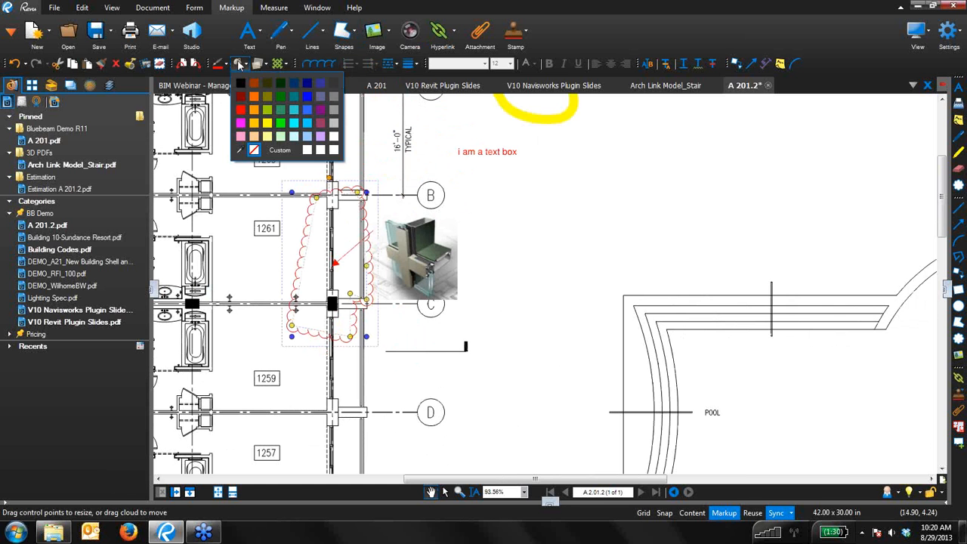
pyautogui.click(268, 125)
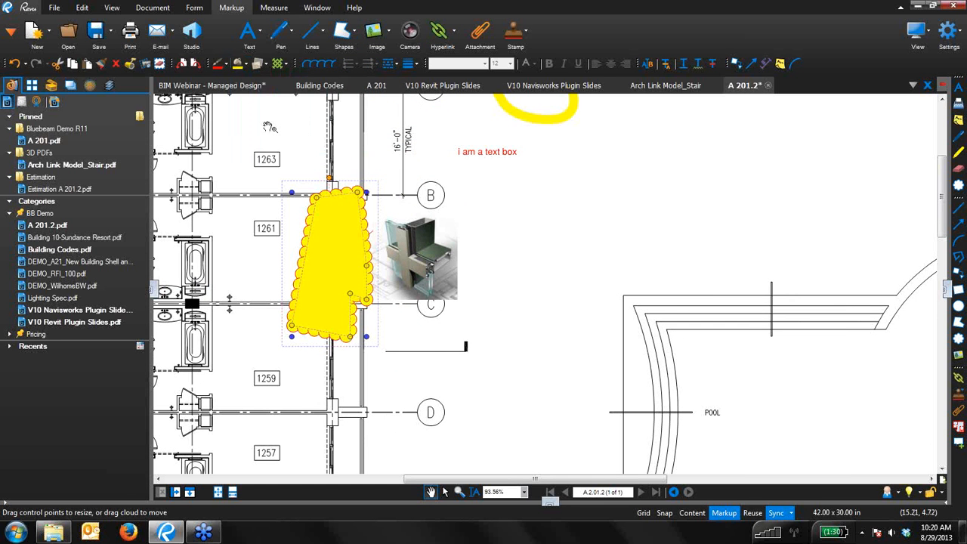
pyautogui.click(259, 64)
pyautogui.click(278, 128)
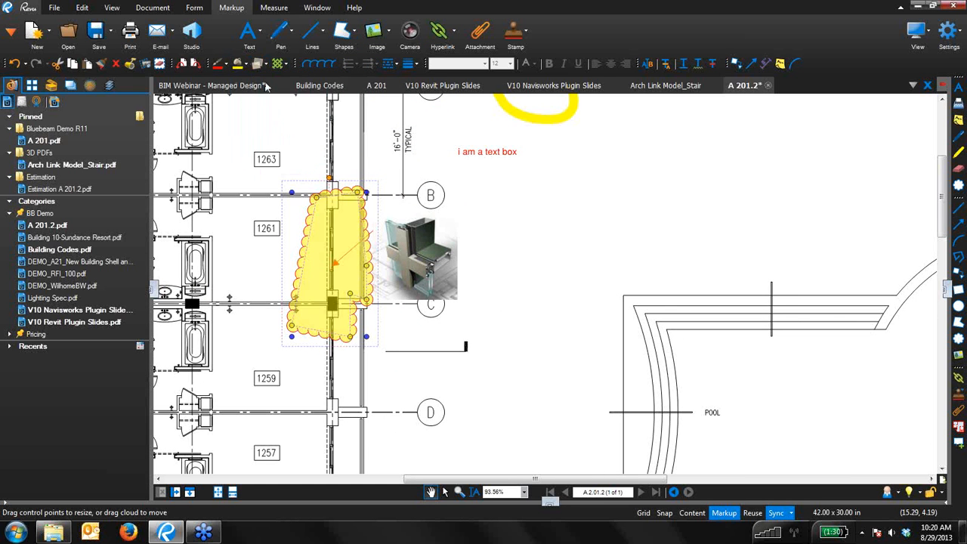
# Step: Change the cloud's outline to blue with a line width of 2
pyautogui.click(219, 64)
pyautogui.click(287, 96)
pyautogui.click(410, 64)
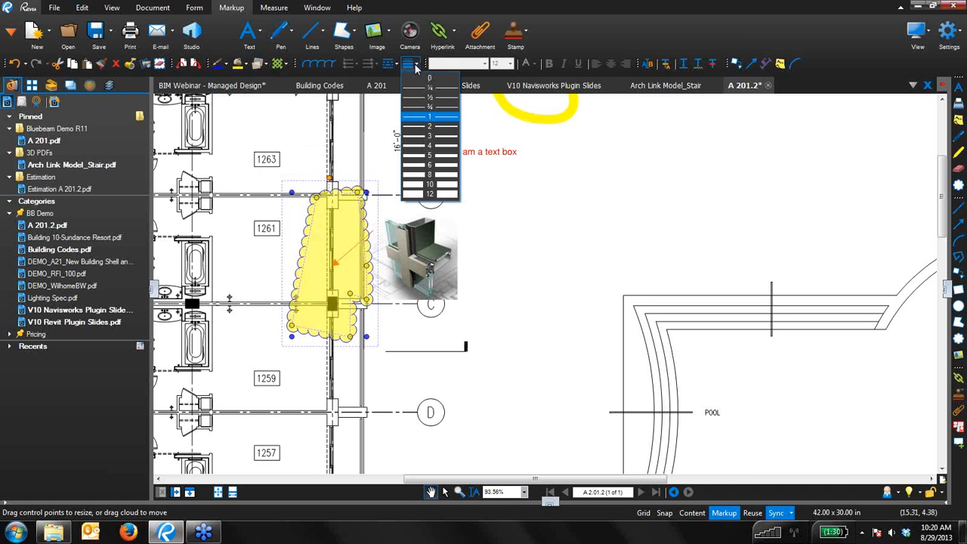
pyautogui.click(408, 125)
pyautogui.click(453, 182)
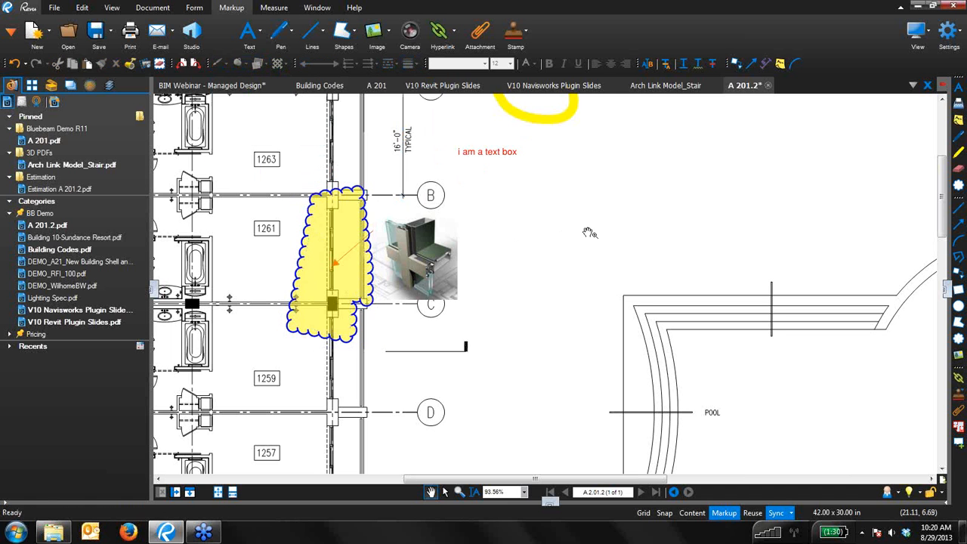
# Step: Draw an irregular polygon between the building and the pool, spanning grid lines D to F
pyautogui.moveTo(588, 232); pyautogui.dragTo(563, 271)
pyautogui.scroll(-3, 563, 271)
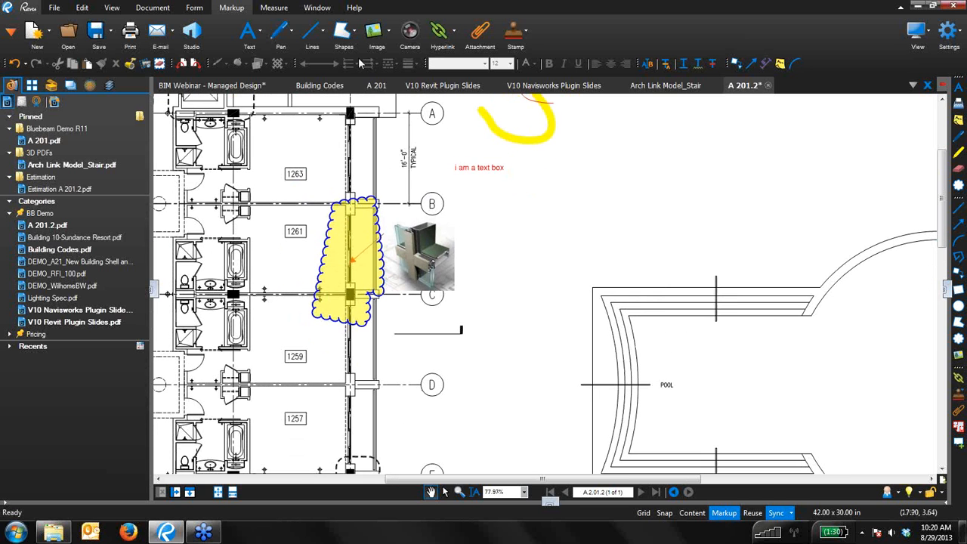
pyautogui.click(353, 30)
pyautogui.click(348, 84)
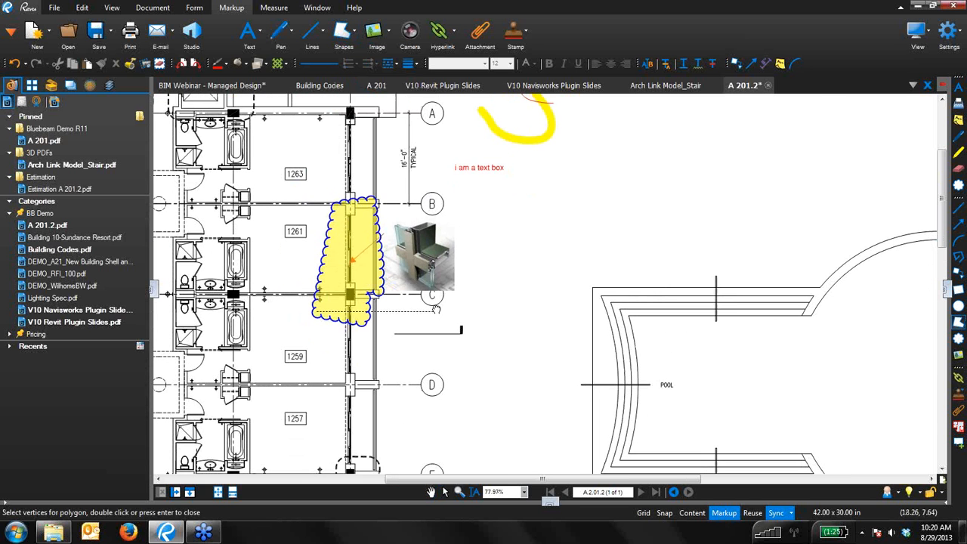
pyautogui.moveTo(430, 302); pyautogui.dragTo(422, 122)
pyautogui.click(349, 228)
pyautogui.click(409, 228)
pyautogui.click(495, 220)
pyautogui.click(496, 304)
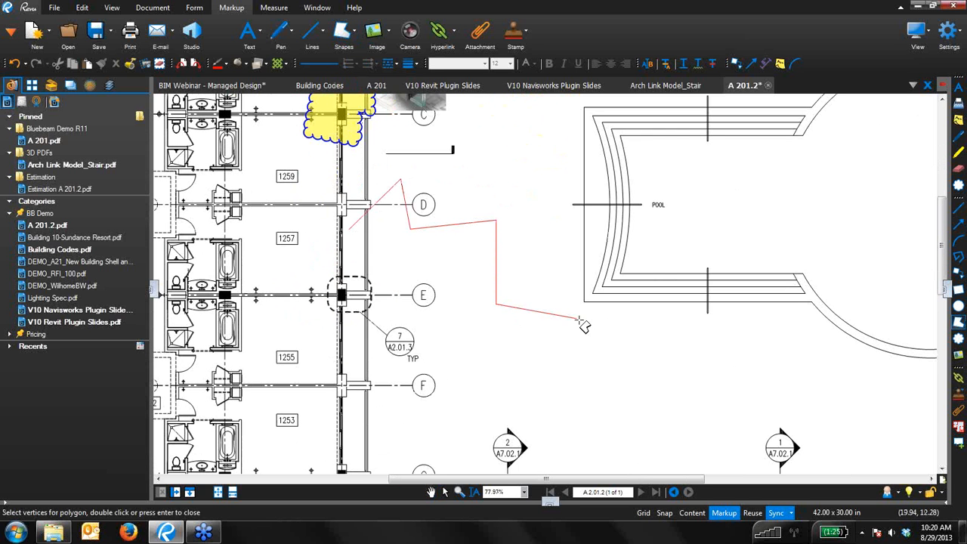
pyautogui.click(576, 319)
pyautogui.click(518, 372)
pyautogui.click(356, 318)
pyautogui.doubleClick(355, 281)
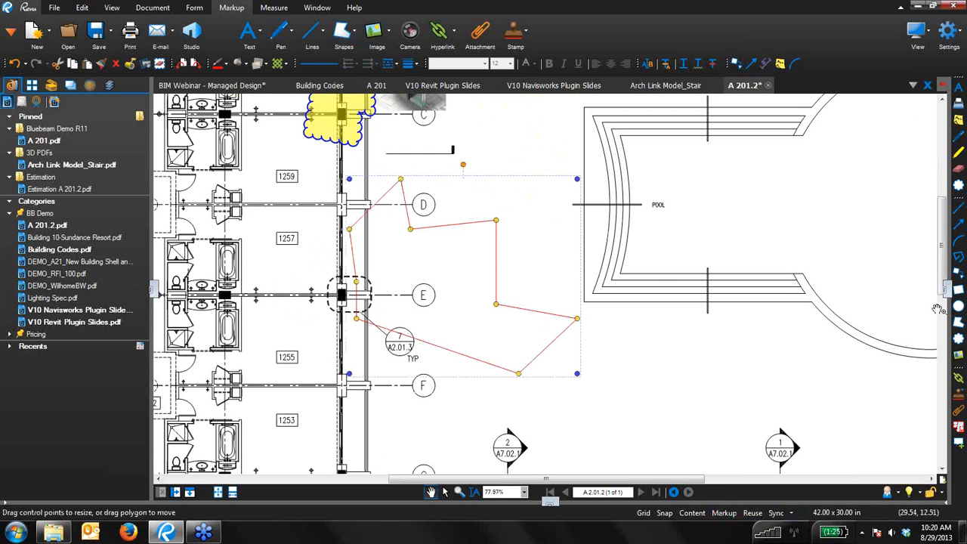
# Step: Open the polygon's properties and give it a yellow fill with a fill opacity of 70
pyautogui.rightClick(450, 225)
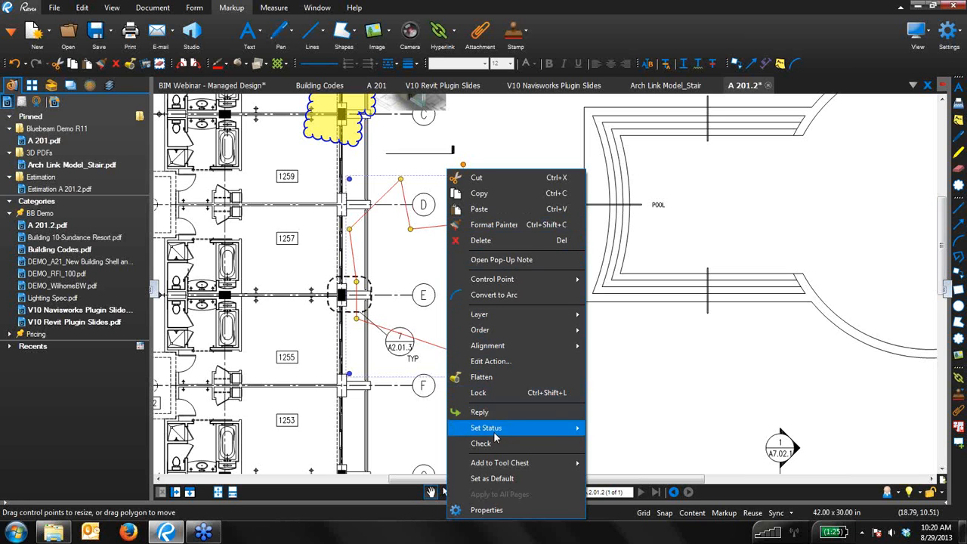
pyautogui.click(497, 512)
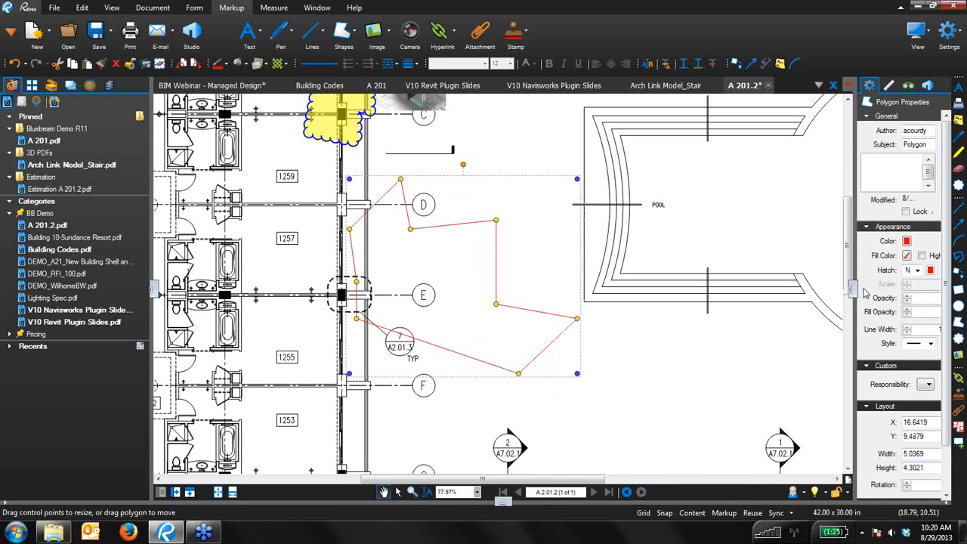
pyautogui.moveTo(843, 290); pyautogui.dragTo(765, 290)
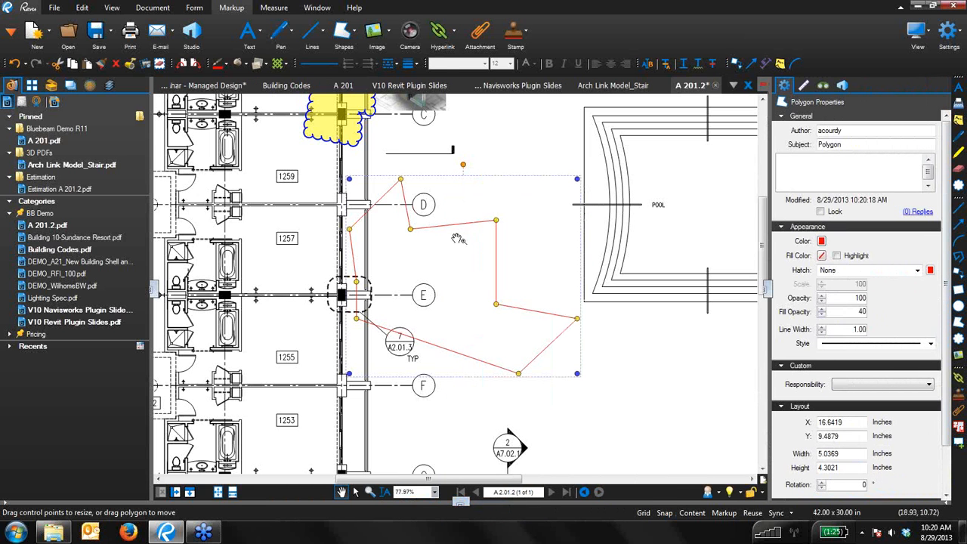
pyautogui.click(822, 256)
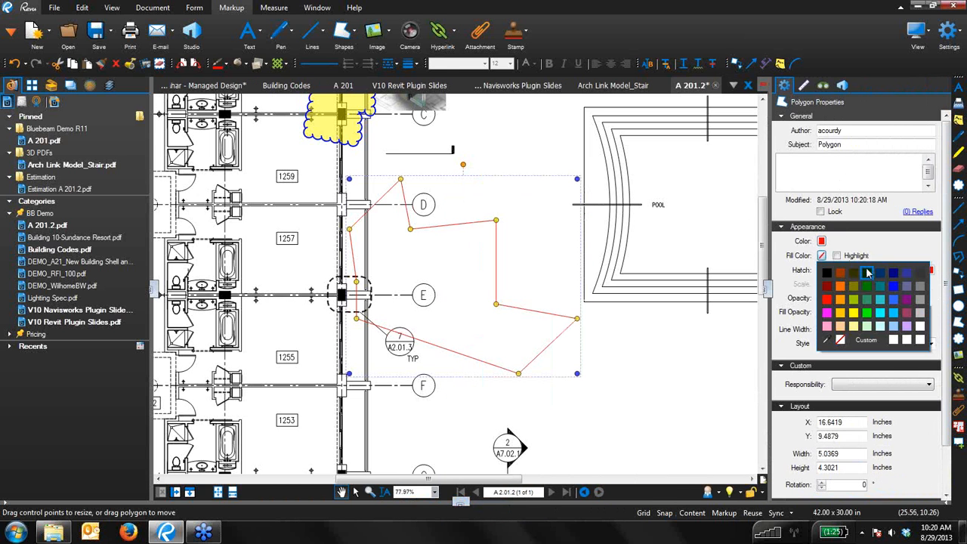
pyautogui.click(853, 312)
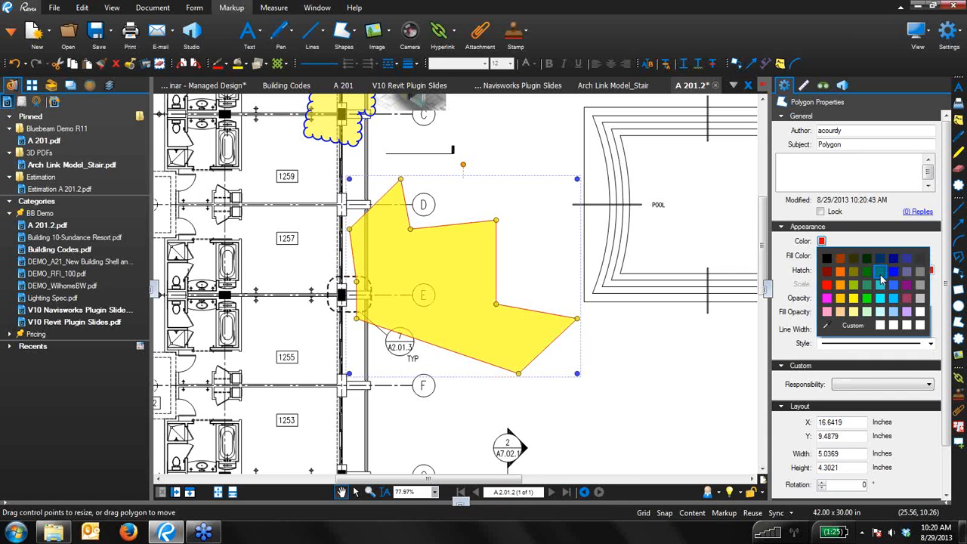
# Step: Change the polygon's outline to blue with a line width of 4
pyautogui.click(821, 241)
pyautogui.click(892, 270)
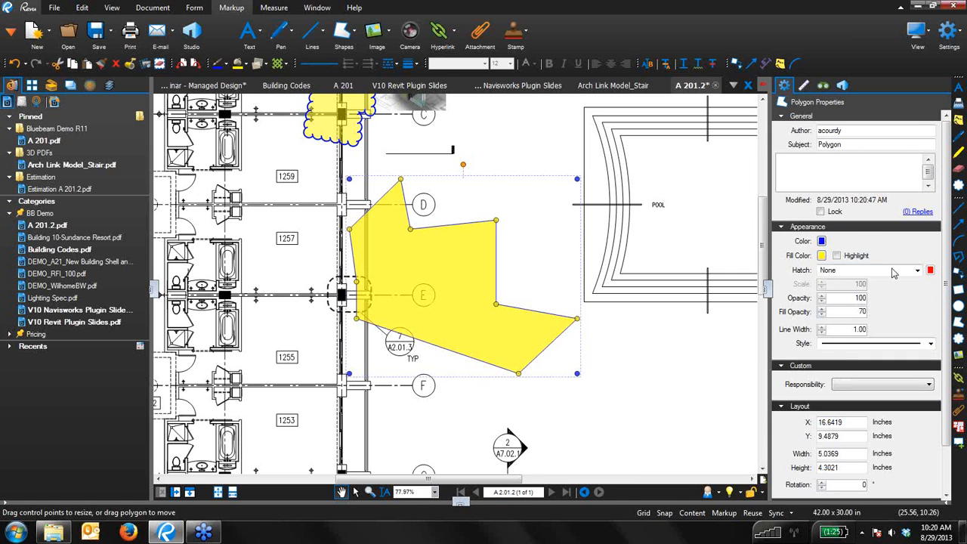
pyautogui.click(822, 327)
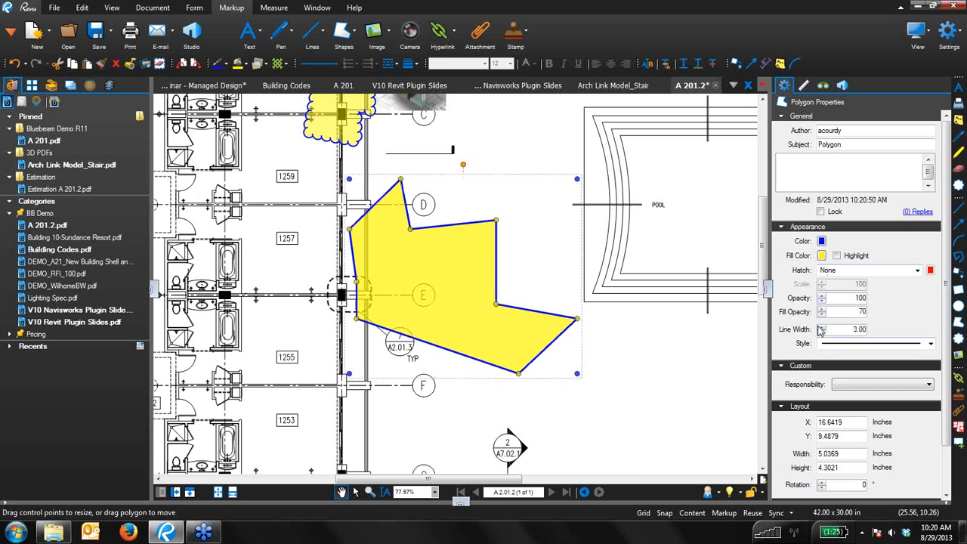
pyautogui.click(822, 327)
pyautogui.click(821, 327)
pyautogui.moveTo(698, 260); pyautogui.dragTo(701, 259)
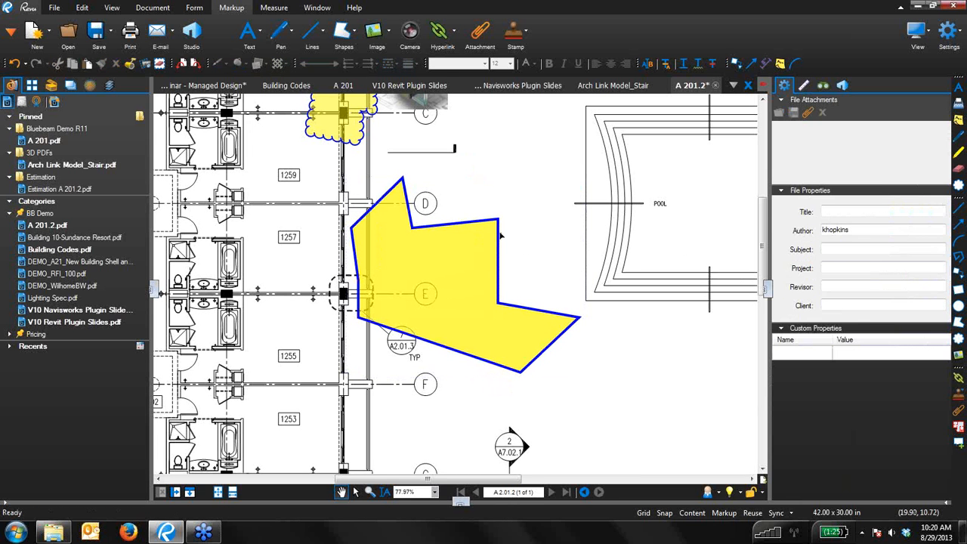
# Step: Reshape the polygon by moving its upper inner corner in towards grid bubble E and the neighbouring vertex outwards
pyautogui.click(507, 225)
pyautogui.moveTo(499, 221); pyautogui.dragTo(421, 285)
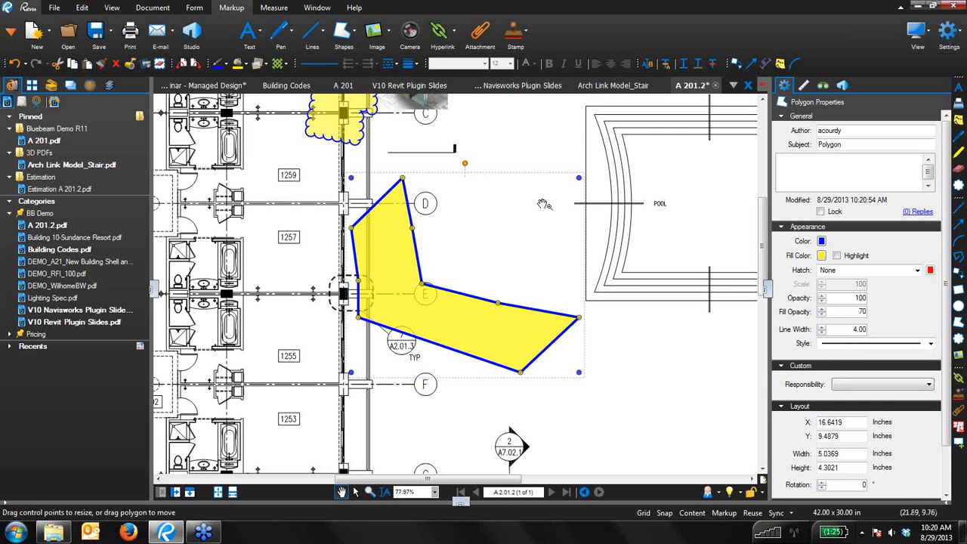
pyautogui.moveTo(413, 229); pyautogui.dragTo(466, 242)
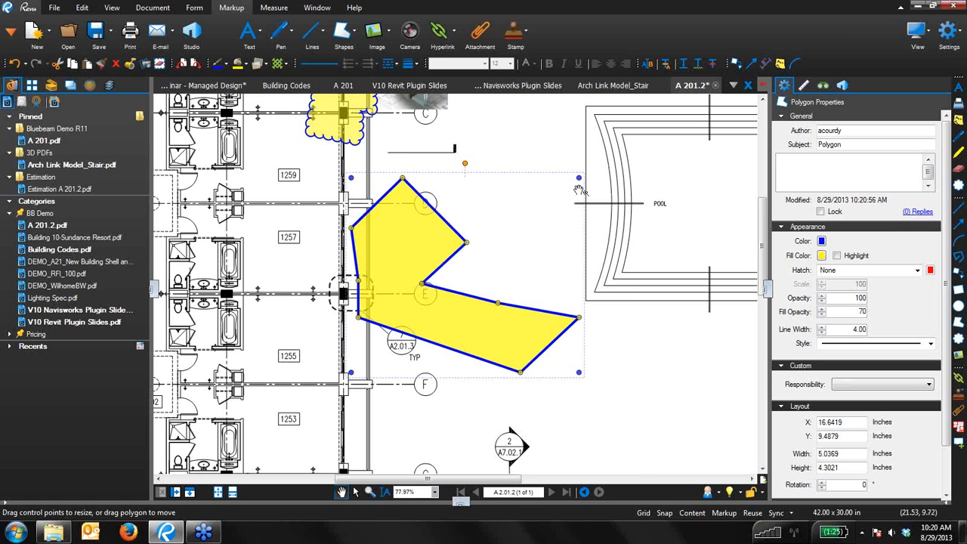
# Step: Enlarge the polygon to about 5.98 by 5.11 inches and rotate it 45 degrees
pyautogui.moveTo(579, 179); pyautogui.dragTo(621, 141)
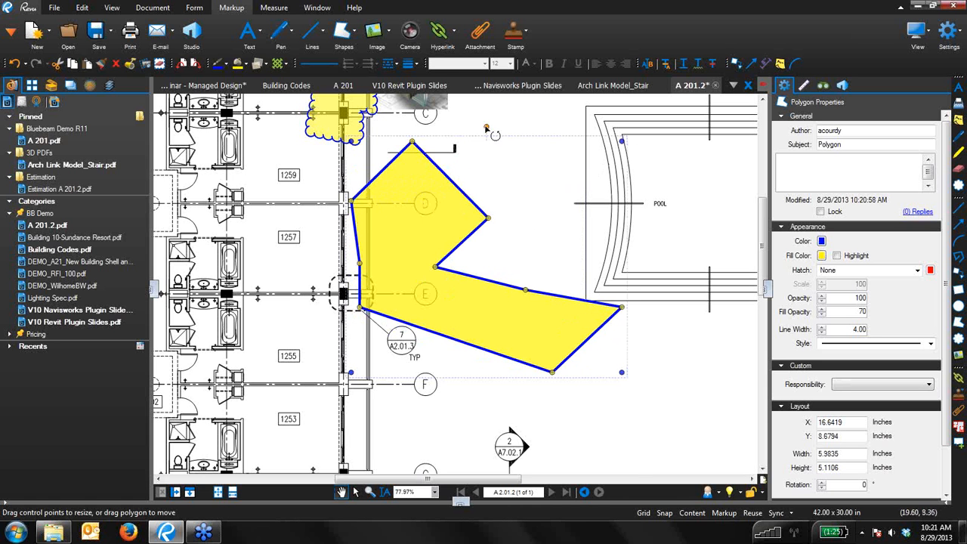
pyautogui.moveTo(559, 136); pyautogui.dragTo(568, 231)
pyautogui.click(652, 204)
pyautogui.scroll(-2, 664, 166)
pyautogui.scroll(-1, 568, 231)
pyautogui.click(489, 269)
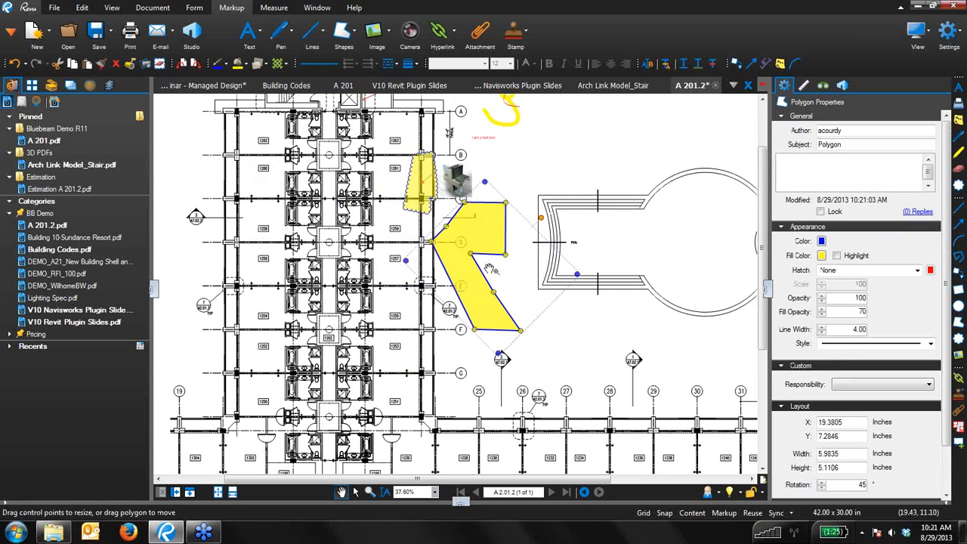
pyautogui.click(589, 221)
# Step: Add a sloping length measurement about 14'-2" long in the blank area beside the "i am a text box" note
pyautogui.moveTo(586, 219); pyautogui.dragTo(535, 294)
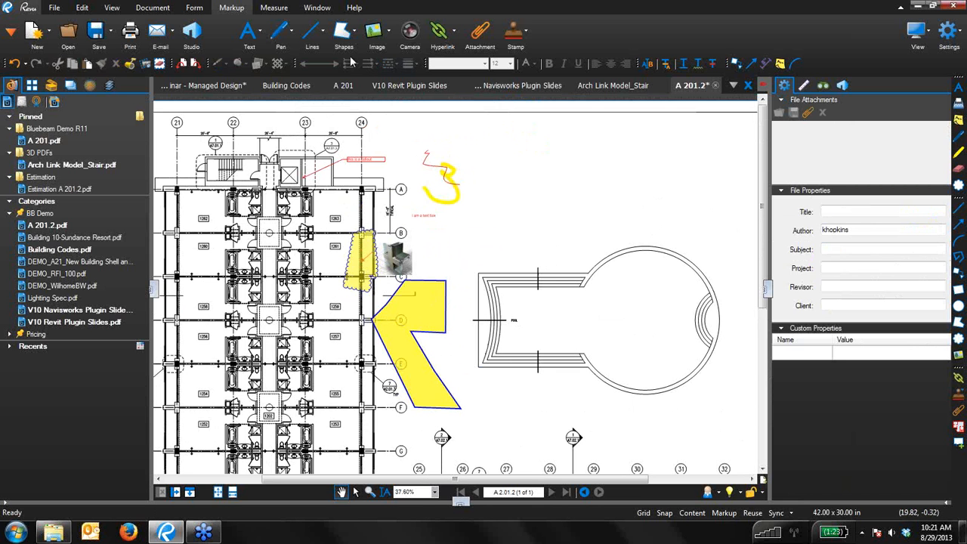
pyautogui.click(274, 8)
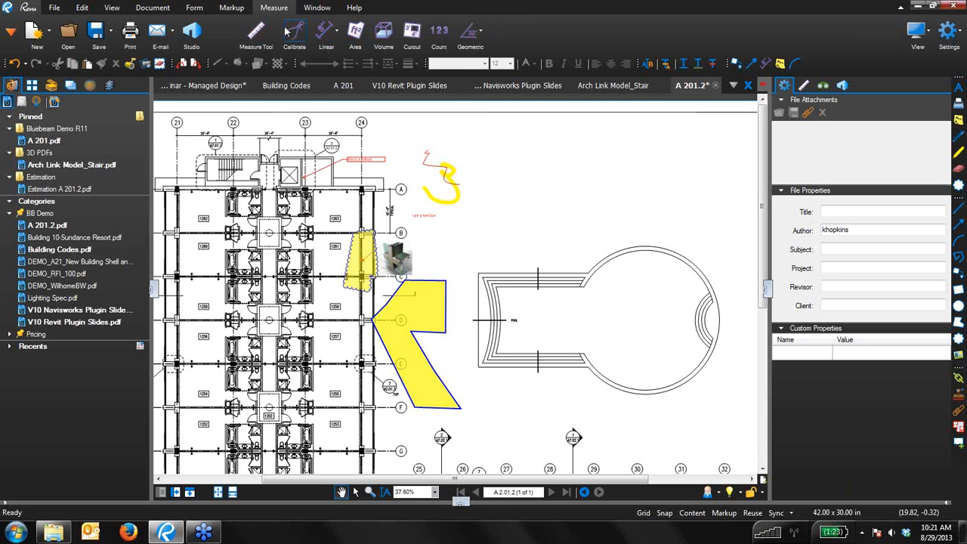
pyautogui.click(335, 32)
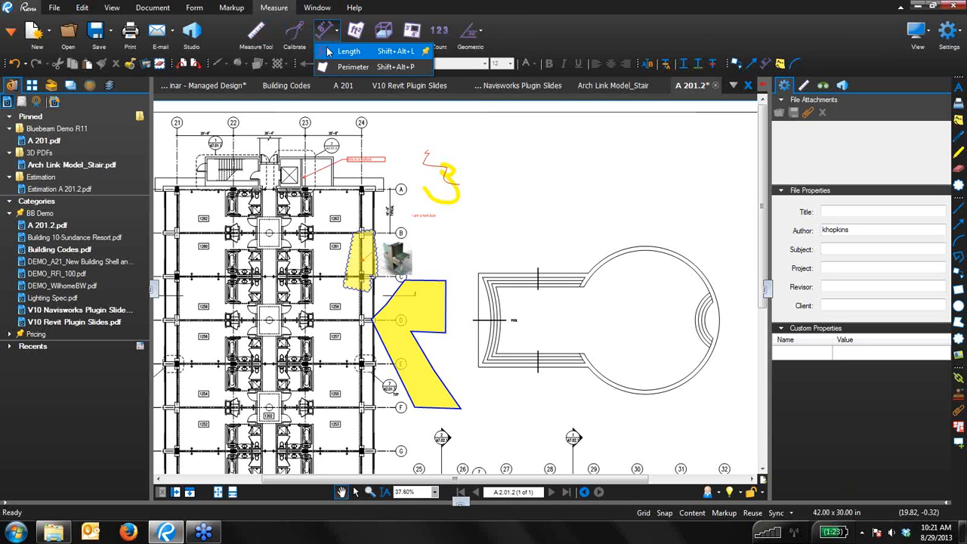
pyautogui.click(328, 52)
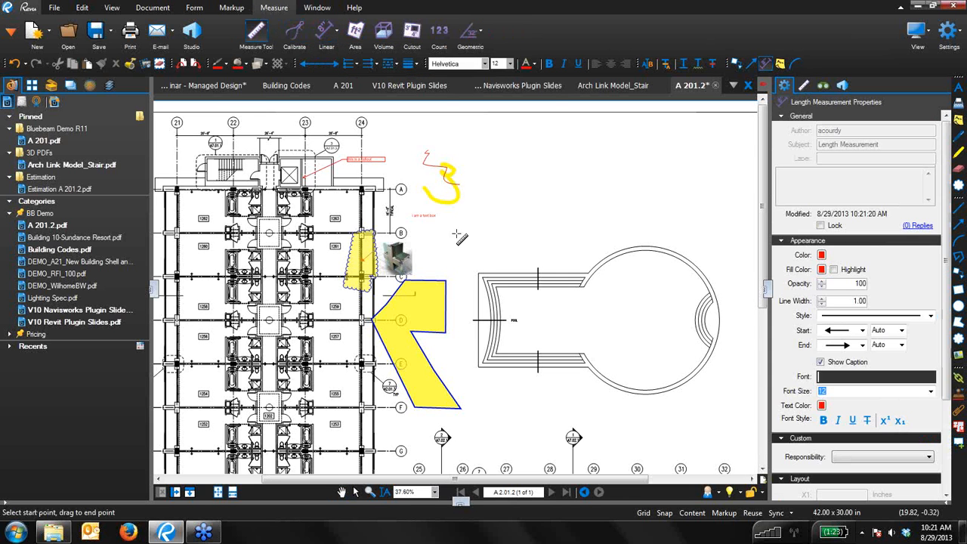
pyautogui.scroll(5, 463, 231)
pyautogui.click(426, 228)
pyautogui.click(616, 257)
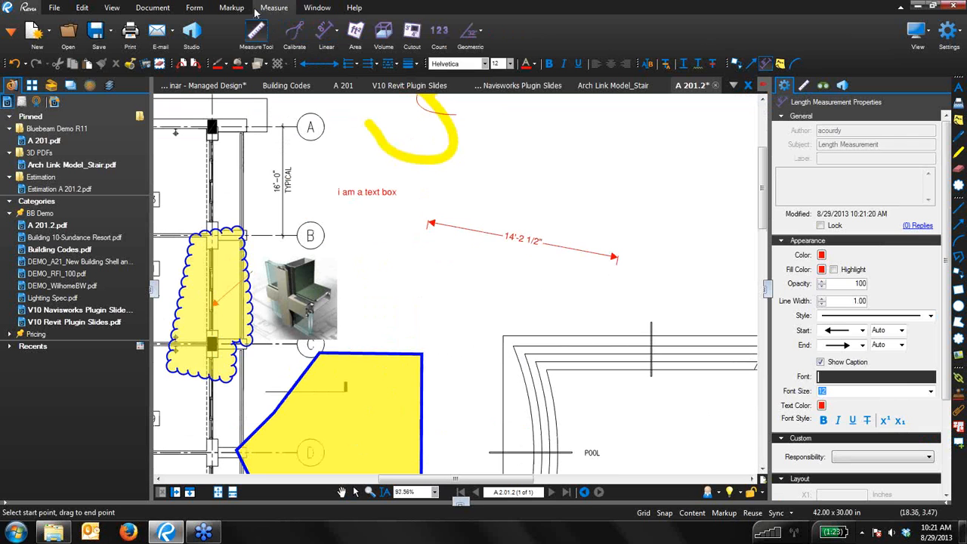
# Step: Add a rectangular area measurement of about 45.5 sf in the blank space between the length measurement and the pool outline
pyautogui.click(355, 34)
pyautogui.moveTo(391, 256); pyautogui.dragTo(506, 327)
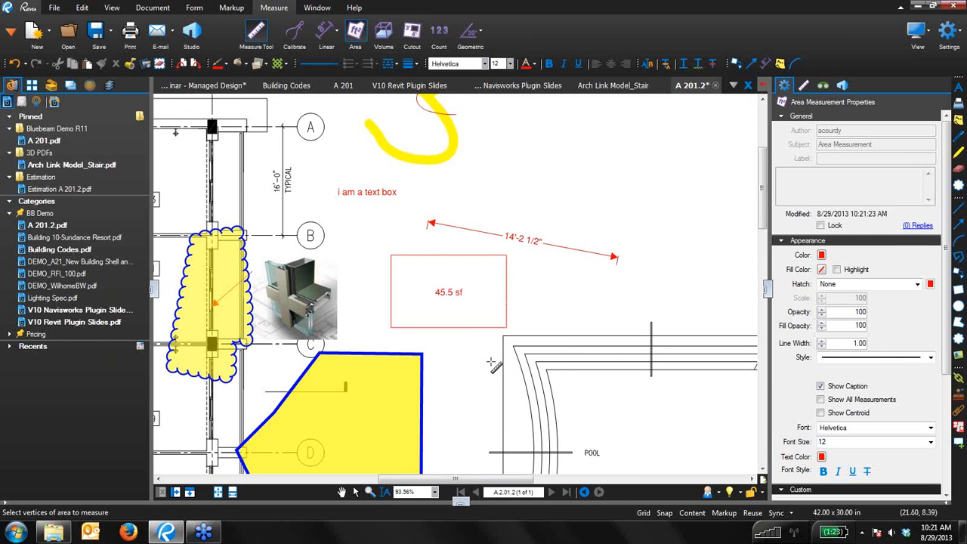
pyautogui.press('Escape')
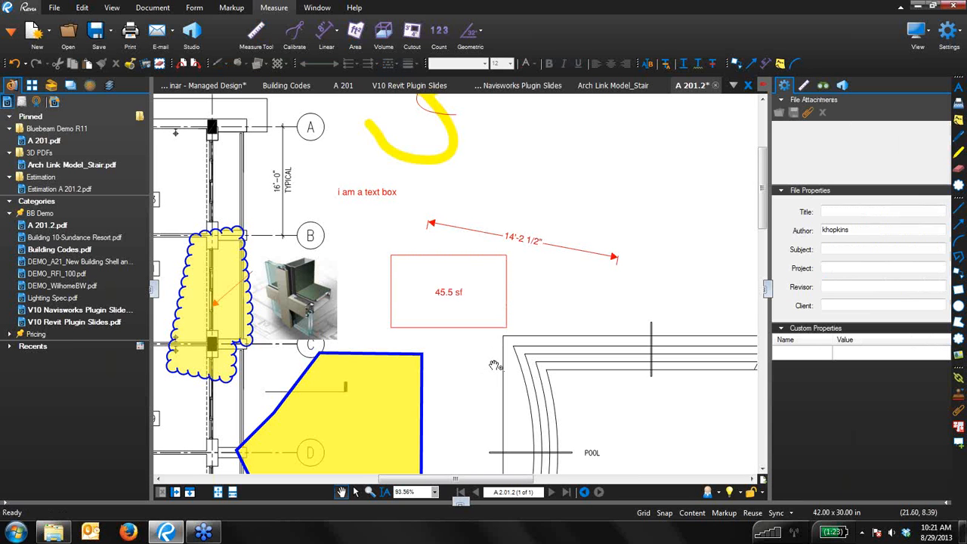
pyautogui.scroll(-4, 576, 229)
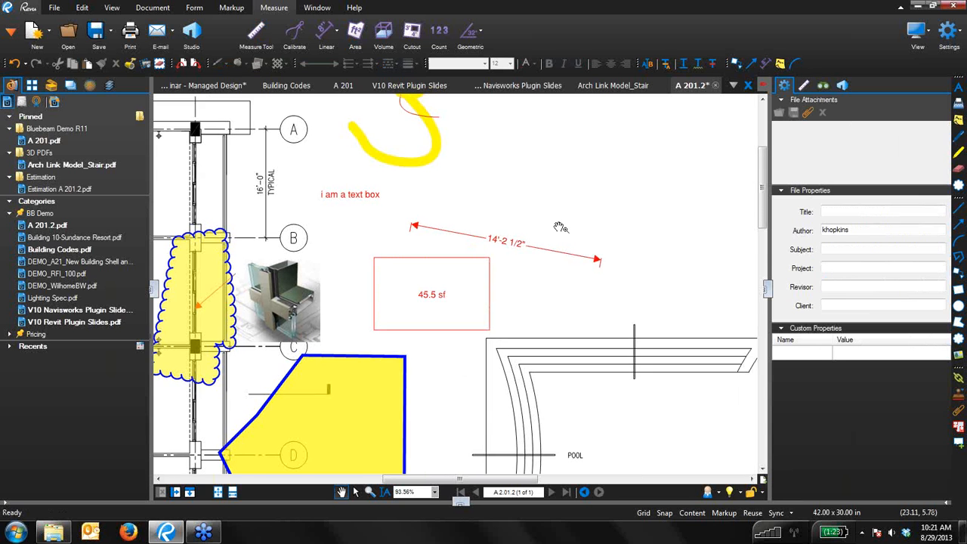
pyautogui.moveTo(621, 254); pyautogui.dragTo(511, 230)
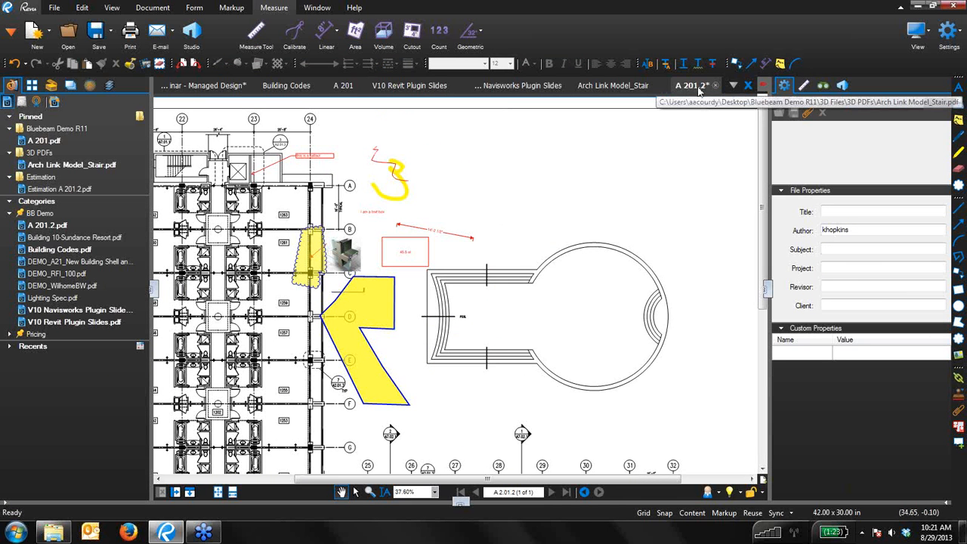
# Step: Collapse the properties panel, switch to the Arch Link Model_Stair 3D PDF and examine the stairs from the building's open side
pyautogui.click(766, 289)
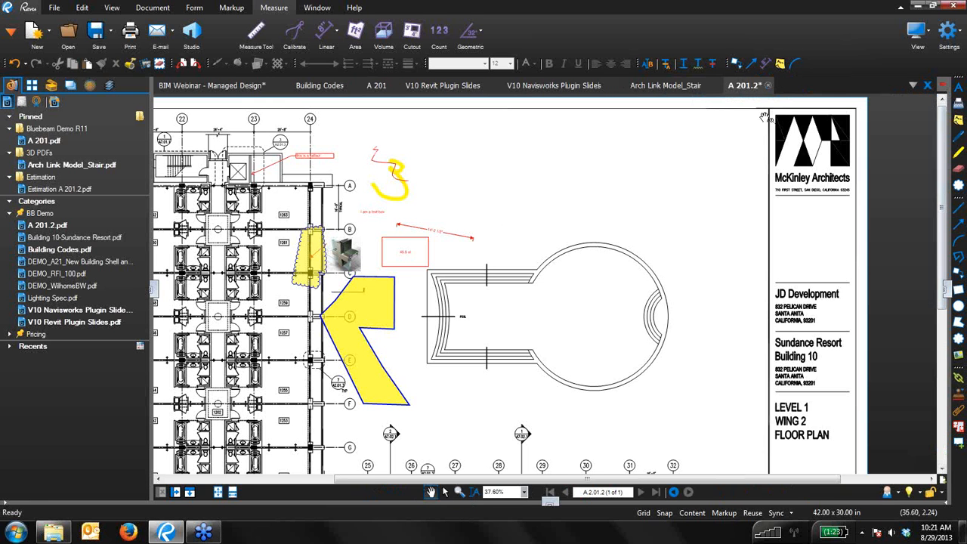
pyautogui.click(912, 86)
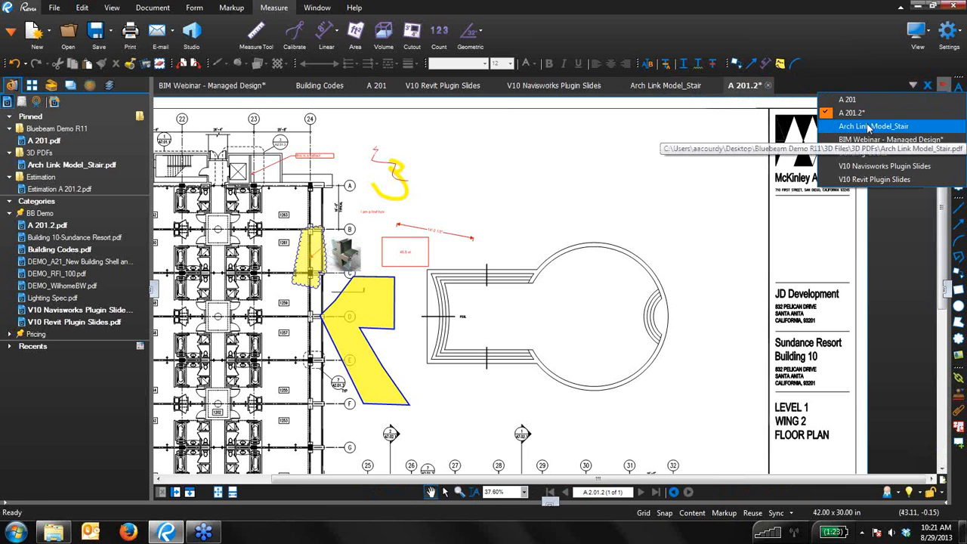
pyautogui.click(869, 127)
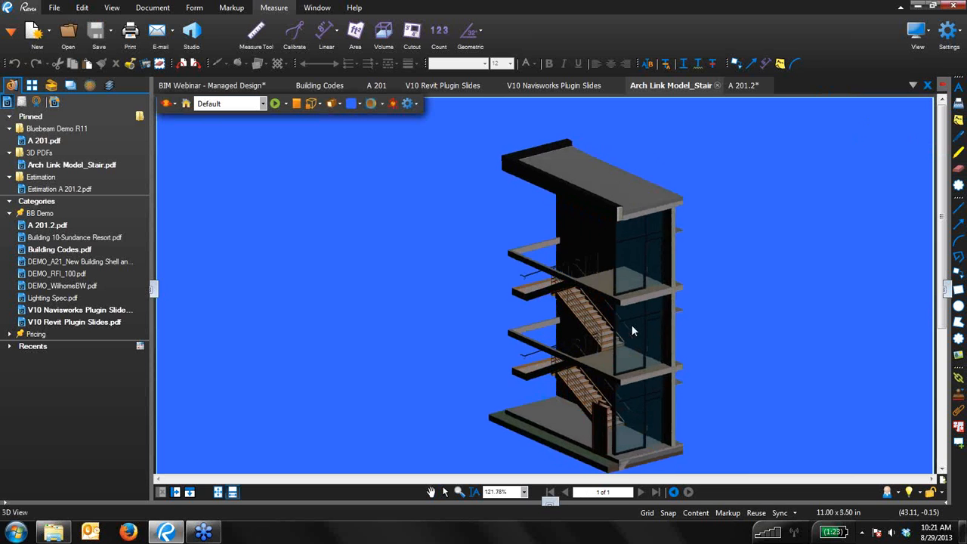
pyautogui.moveTo(633, 330); pyautogui.dragTo(541, 287)
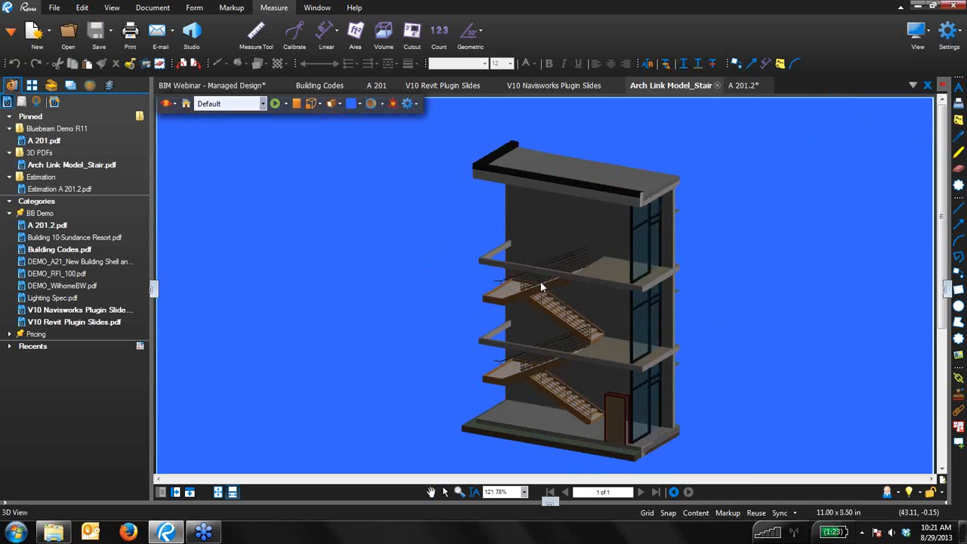
pyautogui.moveTo(535, 411); pyautogui.dragTo(420, 339)
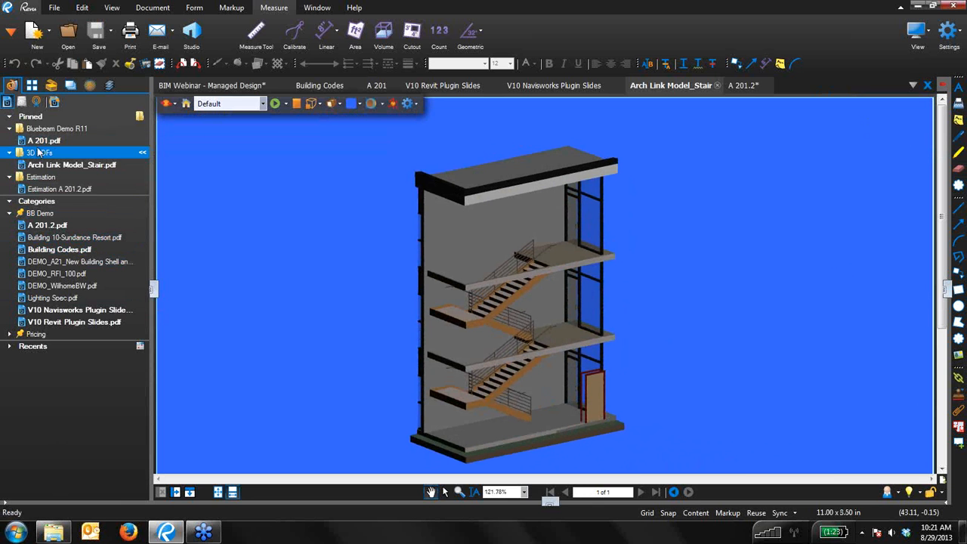
# Step: Display the 3D model tree for the Arch Link Model_Stair document
pyautogui.click(111, 172)
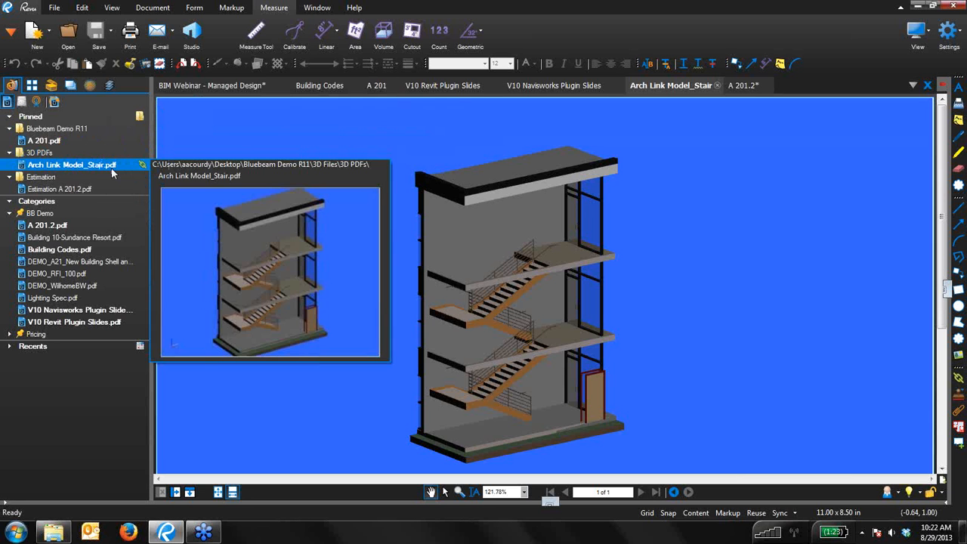
pyautogui.click(11, 33)
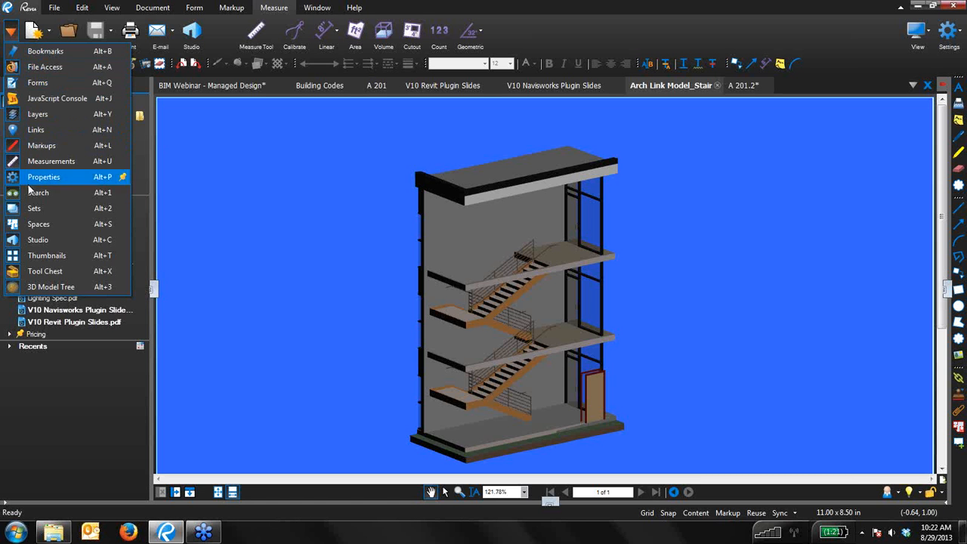
pyautogui.click(38, 287)
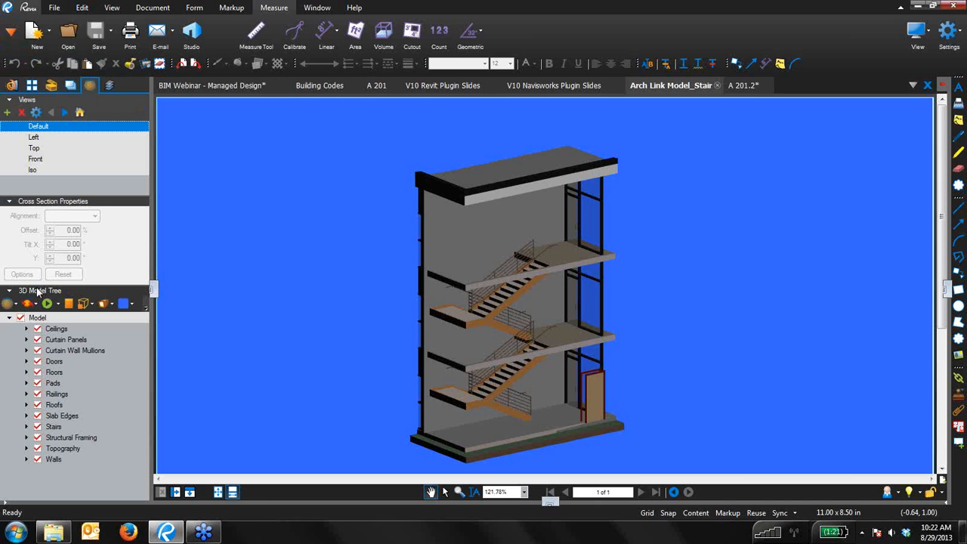
# Step: Hide the Doors and Stairs categories in the 3D model and restore the visibility of both
pyautogui.moveTo(283, 308)
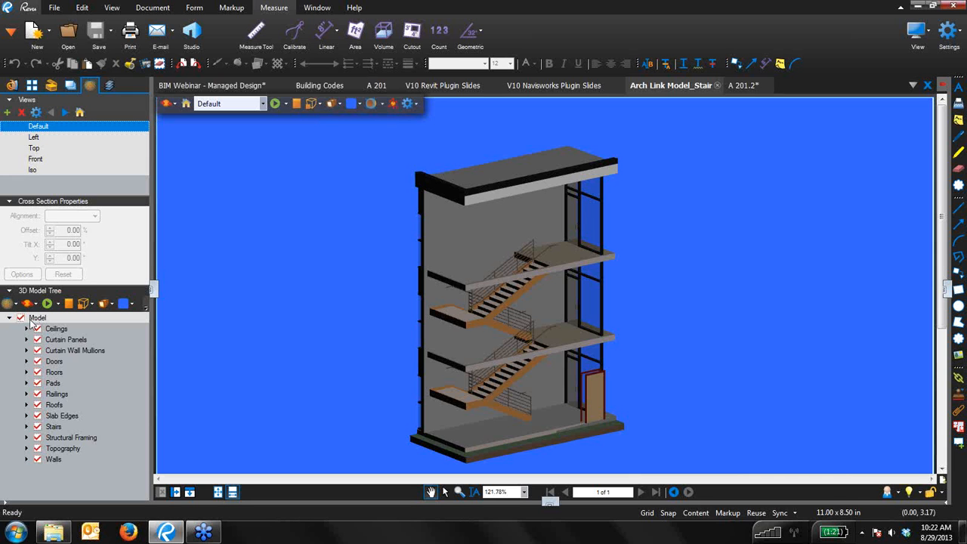
pyautogui.click(37, 361)
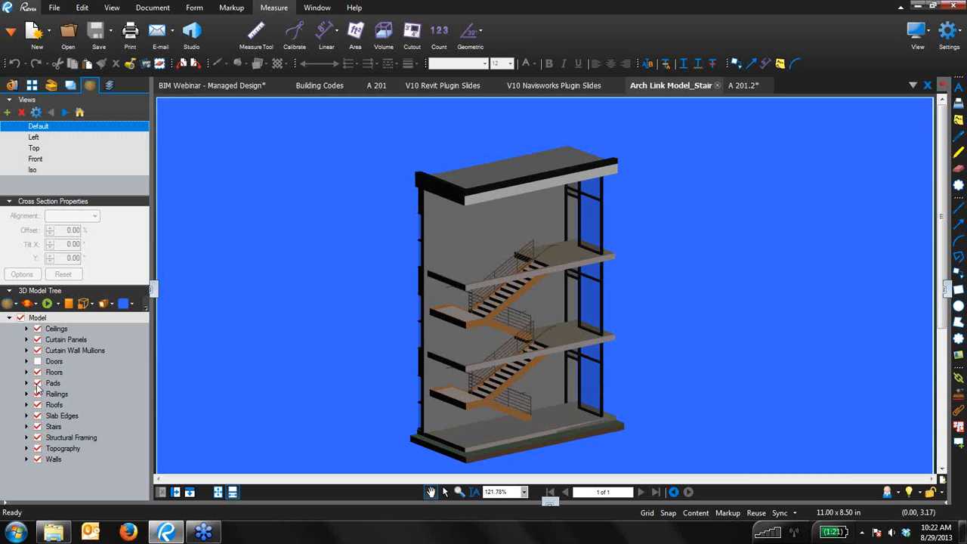
pyautogui.click(37, 427)
pyautogui.click(37, 428)
pyautogui.click(37, 361)
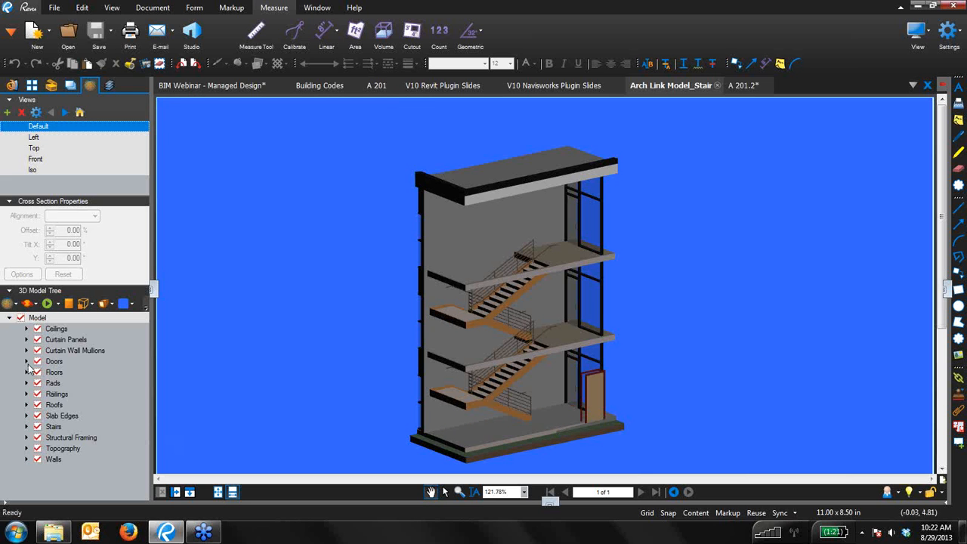
# Step: Expand the Doors category down to the individual elements of the 36" x 84" door
pyautogui.click(26, 362)
pyautogui.click(43, 383)
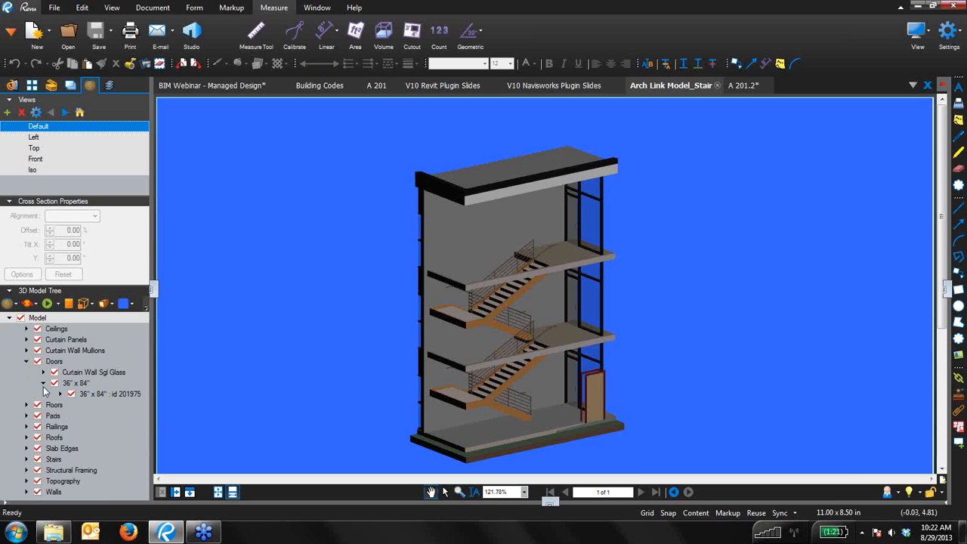
pyautogui.click(60, 393)
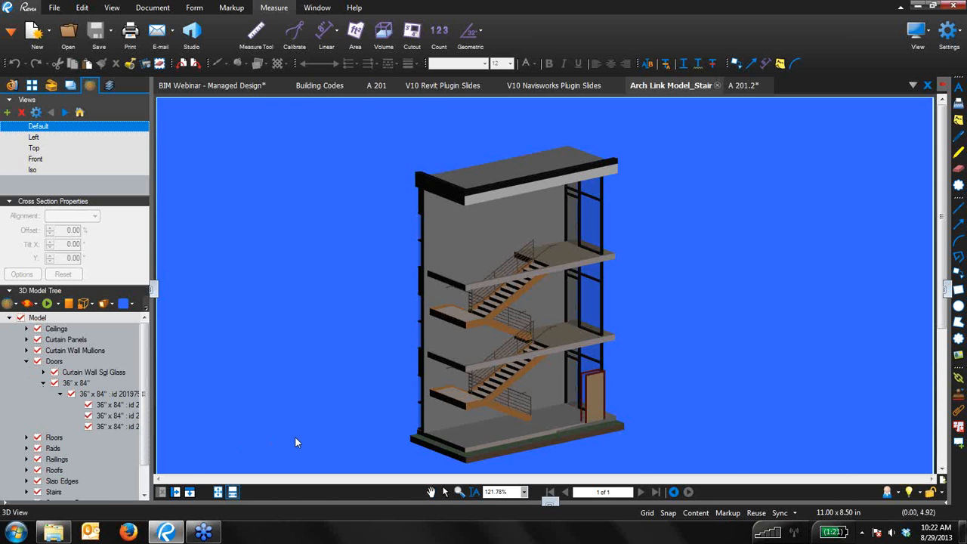
# Step: Select the ground-floor door and the middle-level curtain wall glass door in the model, and widen the tree to show full element names
pyautogui.click(589, 398)
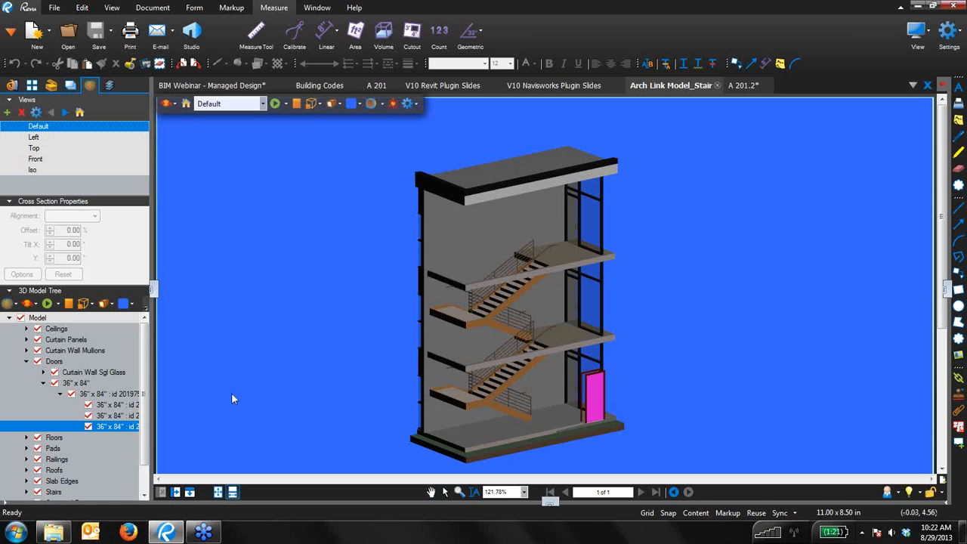
pyautogui.click(574, 303)
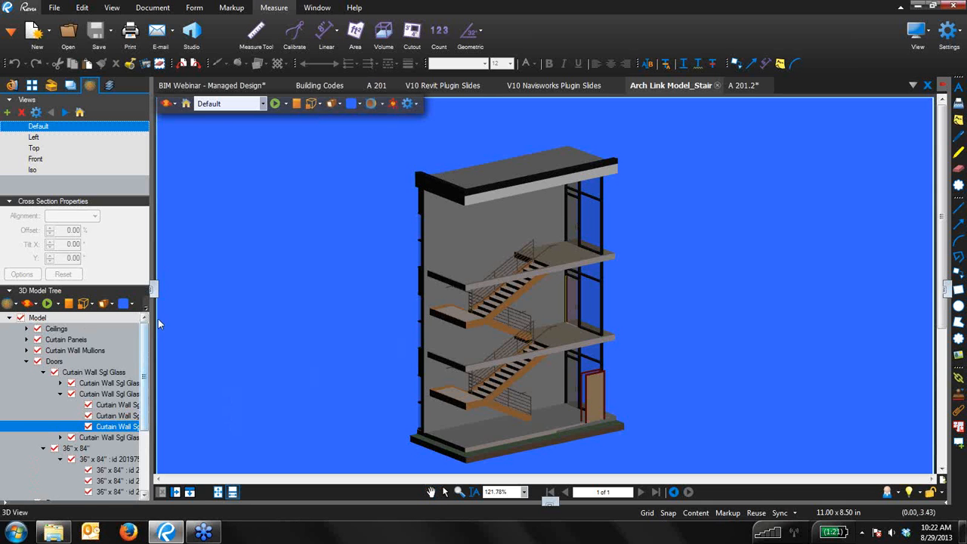
pyautogui.moveTo(152, 290); pyautogui.dragTo(230, 283)
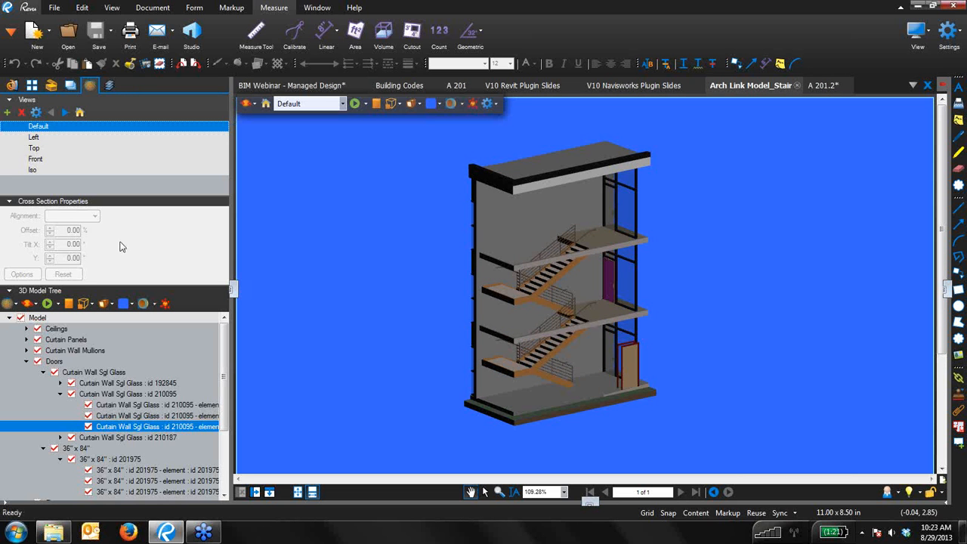
# Step: Look at the stair model in its saved Left, Top, Front and Iso views
pyautogui.click(34, 138)
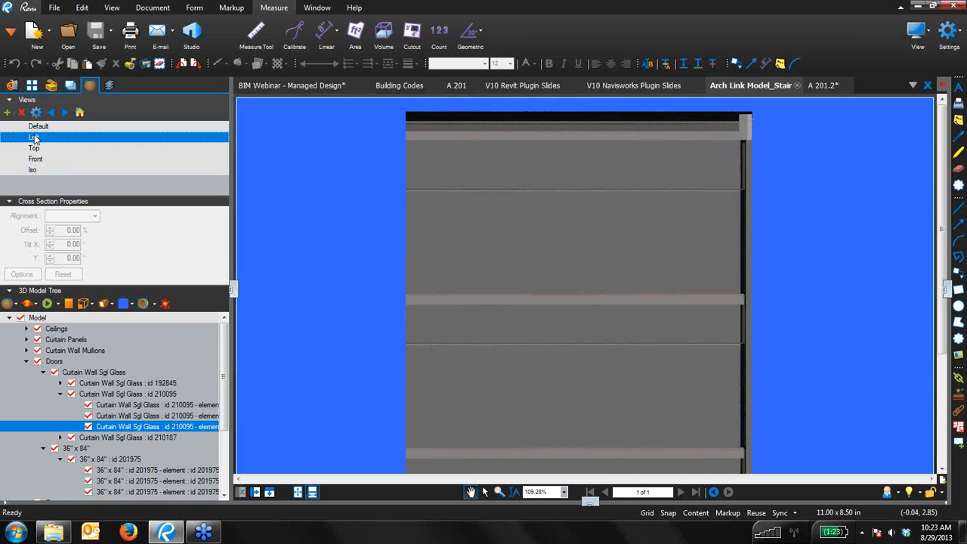
pyautogui.click(34, 148)
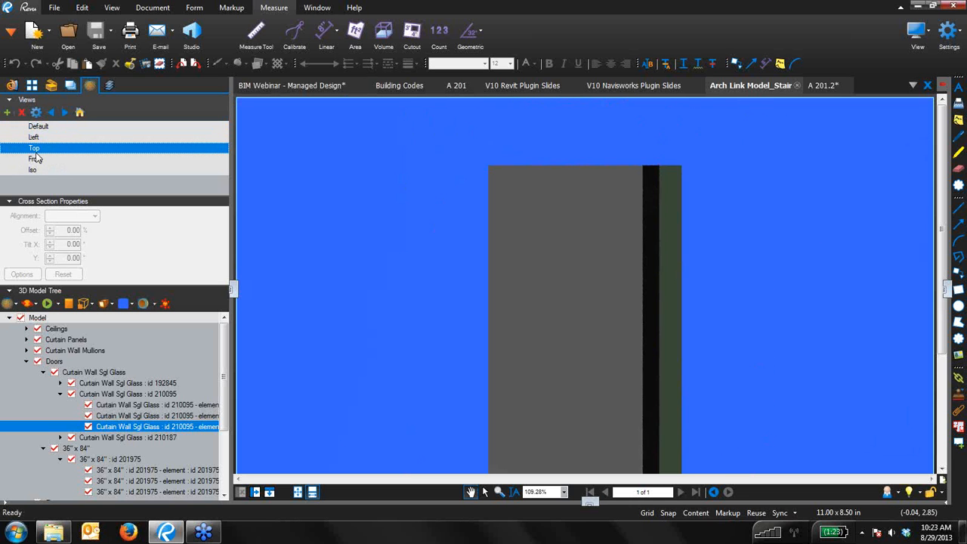
pyautogui.click(35, 160)
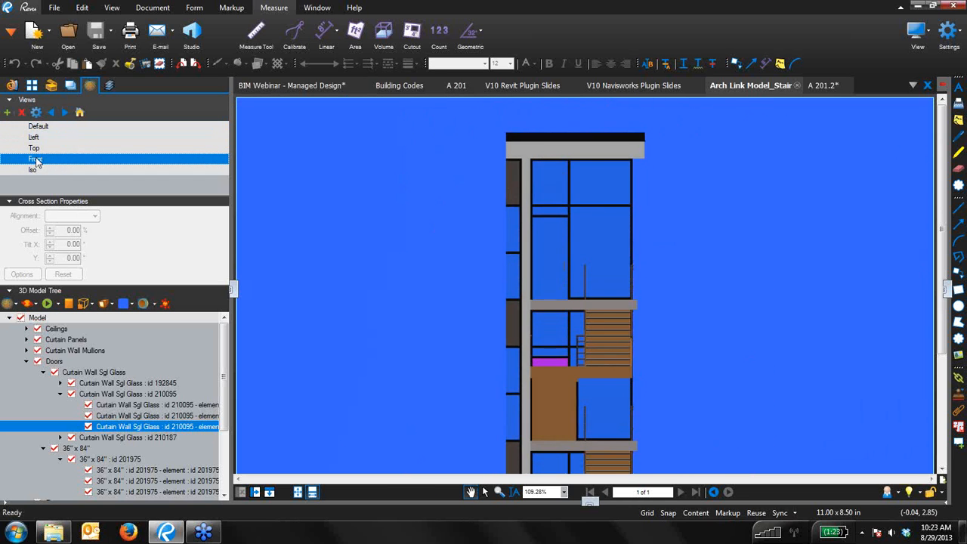
pyautogui.click(34, 170)
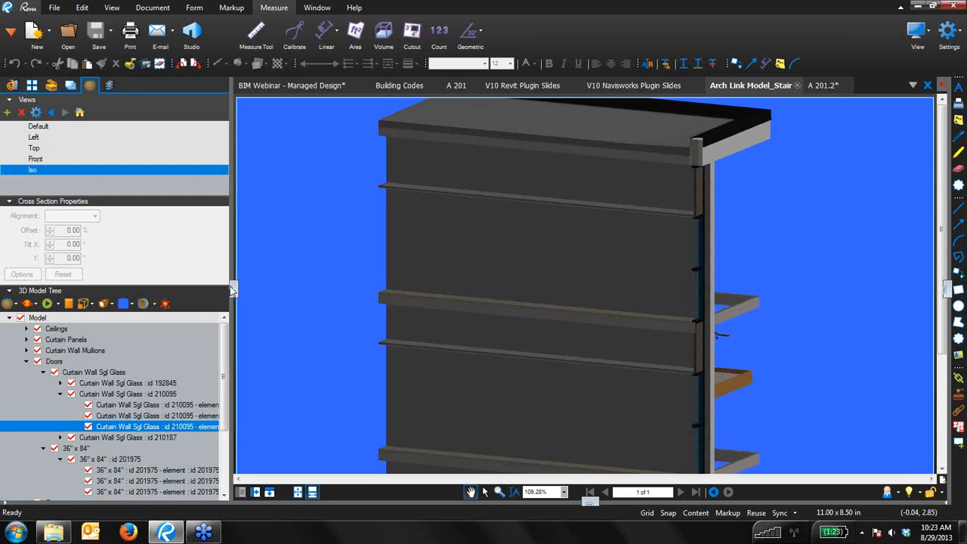
pyautogui.scroll(-5, 223, 355)
pyautogui.scroll(5, 206, 445)
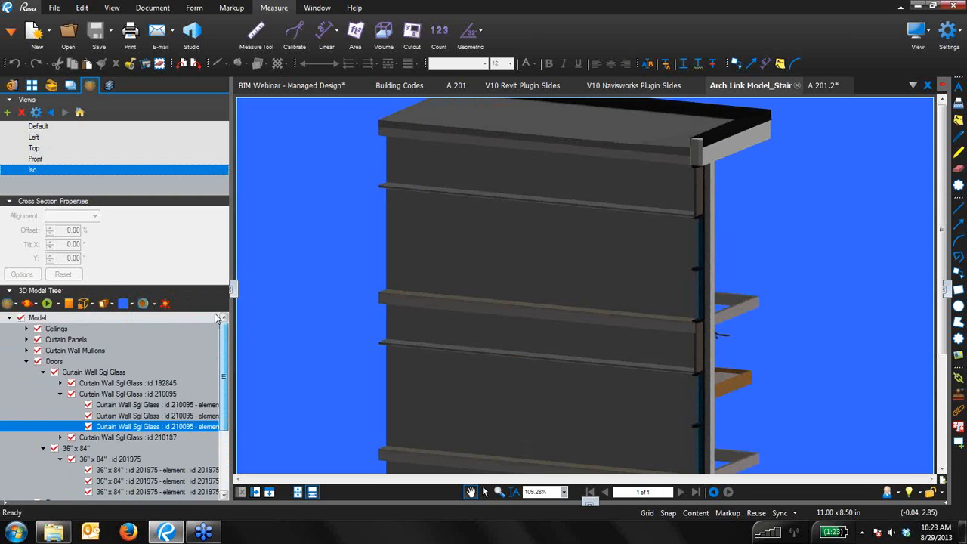
# Step: Highlight the 36" x 84" door type from the model tree with the stair side in view, and clear the selection
pyautogui.moveTo(555, 346); pyautogui.dragTo(505, 335)
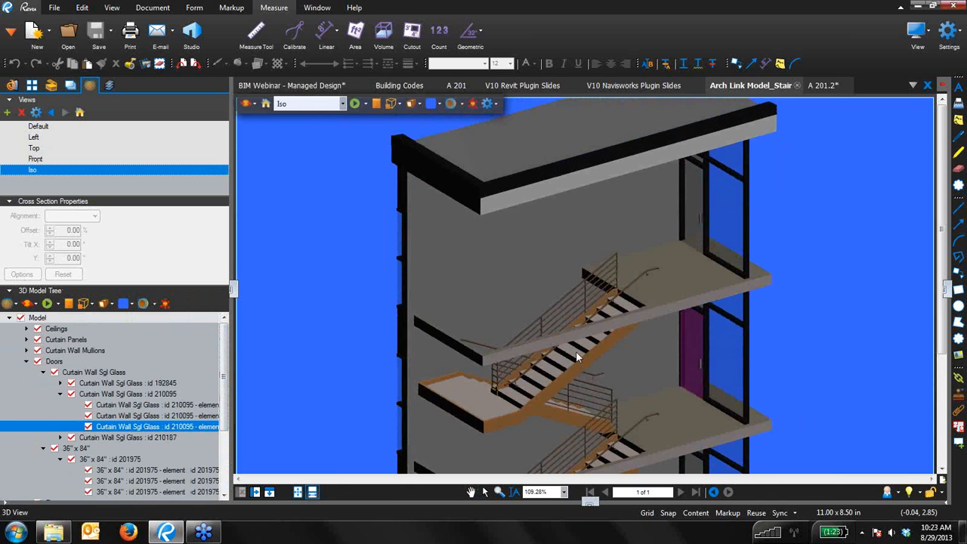
pyautogui.moveTo(760, 343); pyautogui.dragTo(653, 316)
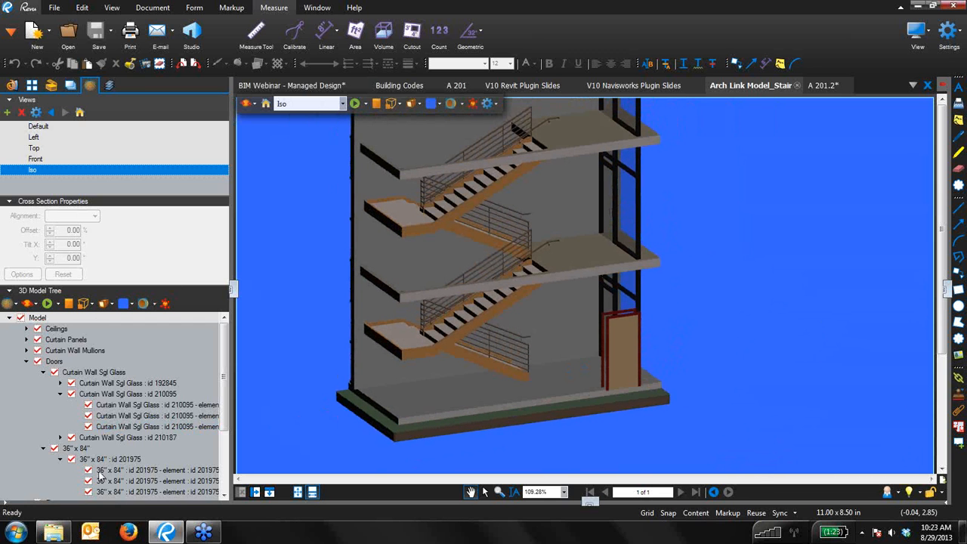
pyautogui.click(76, 449)
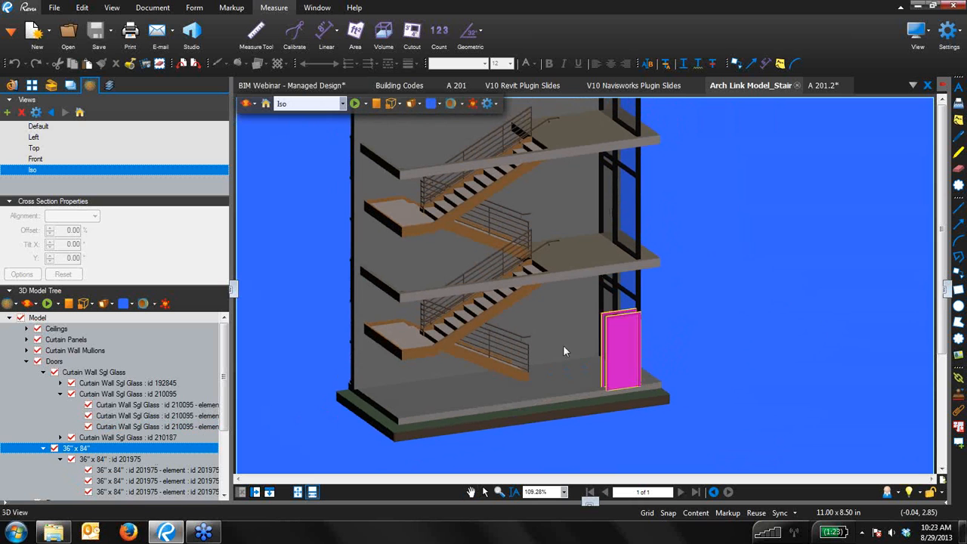
pyautogui.click(707, 335)
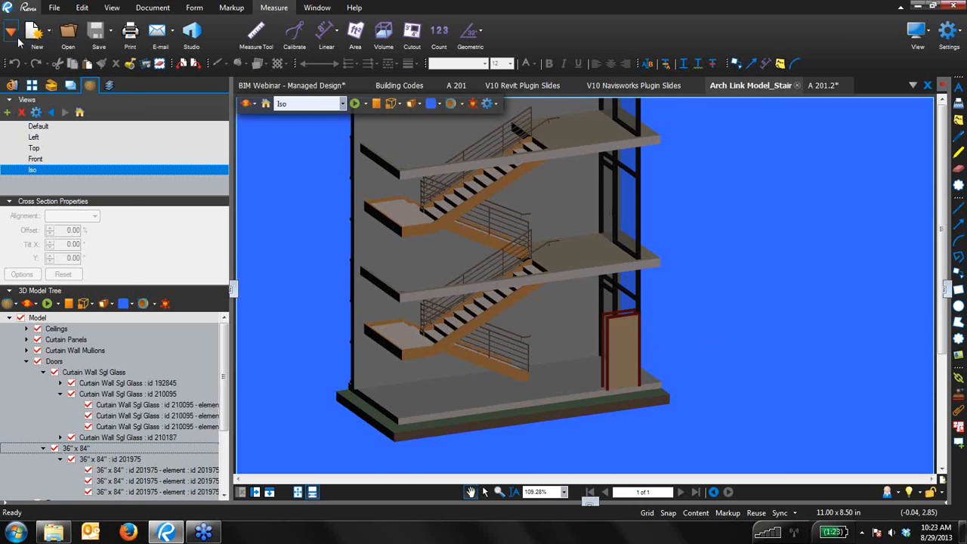
# Step: Show the Properties panel, inspect the 3D properties of the ground-floor door in the model, and clear the selection
pyautogui.click(15, 34)
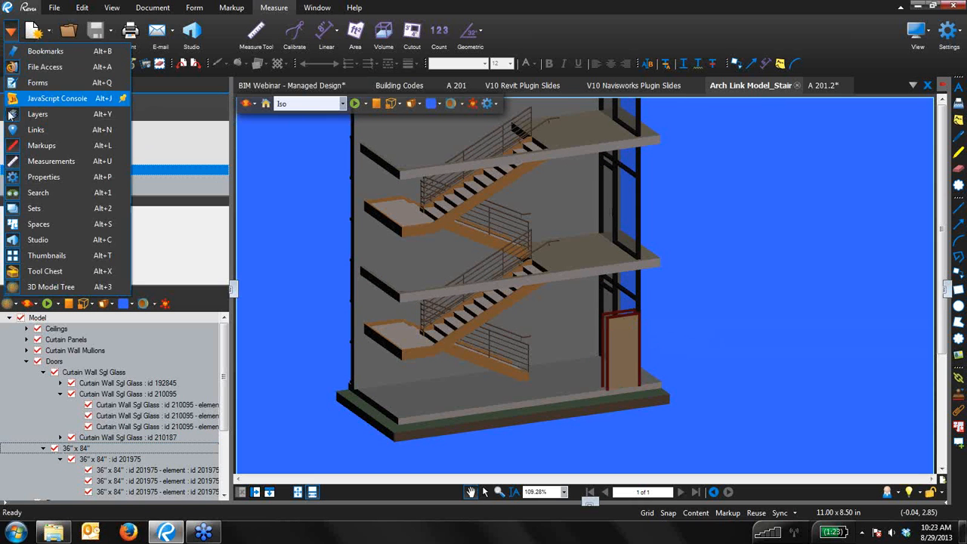
pyautogui.click(43, 176)
pyautogui.moveTo(458, 296); pyautogui.dragTo(453, 382)
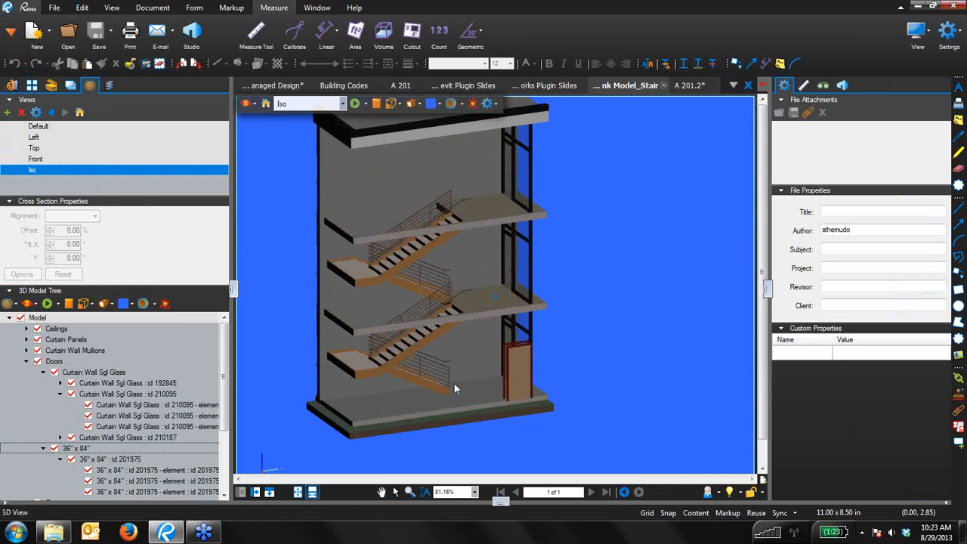
pyautogui.scroll(2, 479, 379)
pyautogui.click(527, 386)
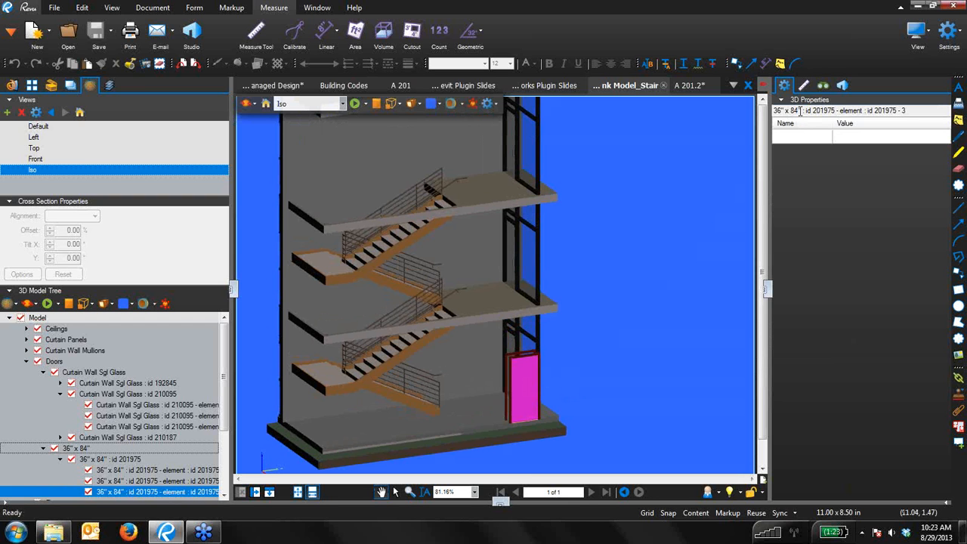
pyautogui.click(629, 271)
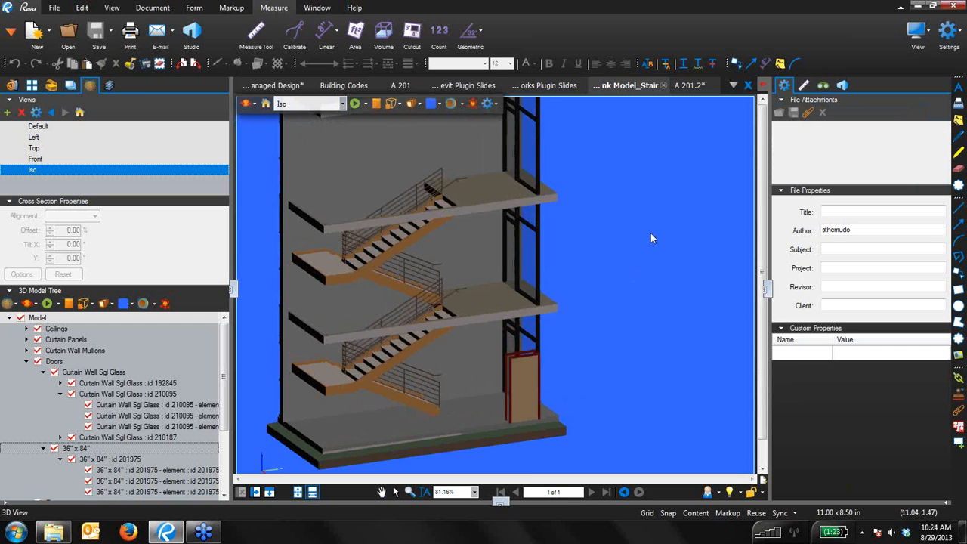
pyautogui.moveTo(617, 328); pyautogui.dragTo(605, 292)
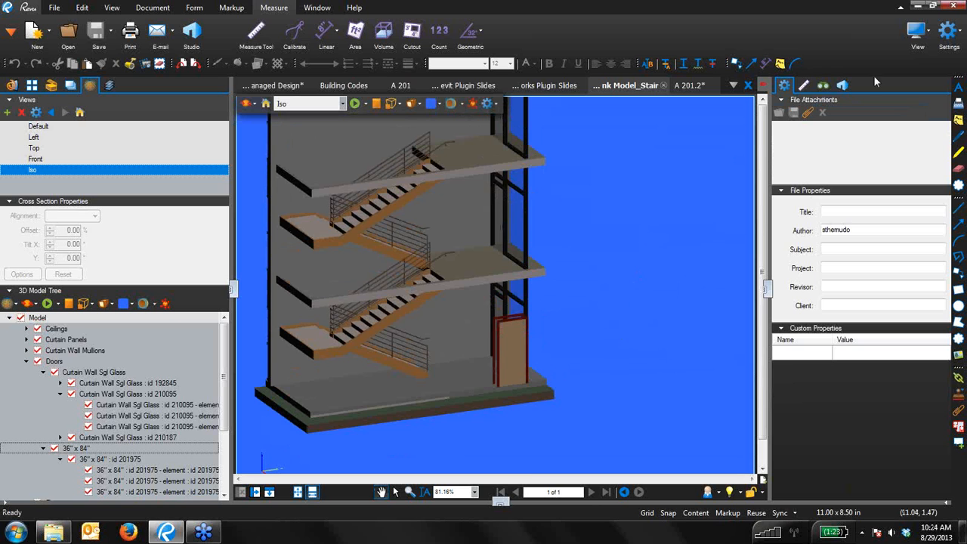
# Step: Add a callout pointing at the ground-floor door with the text "what is the size of this door?"
pyautogui.click(230, 7)
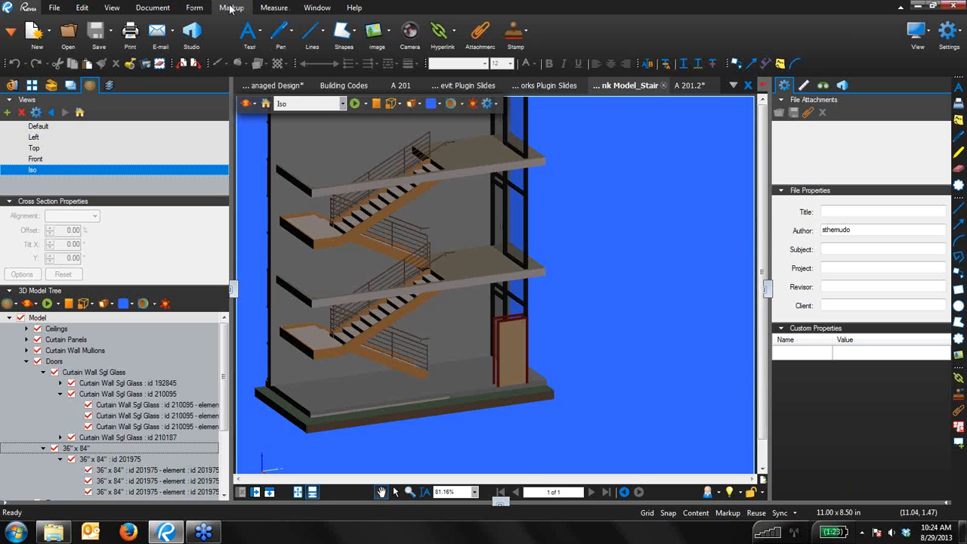
pyautogui.click(257, 33)
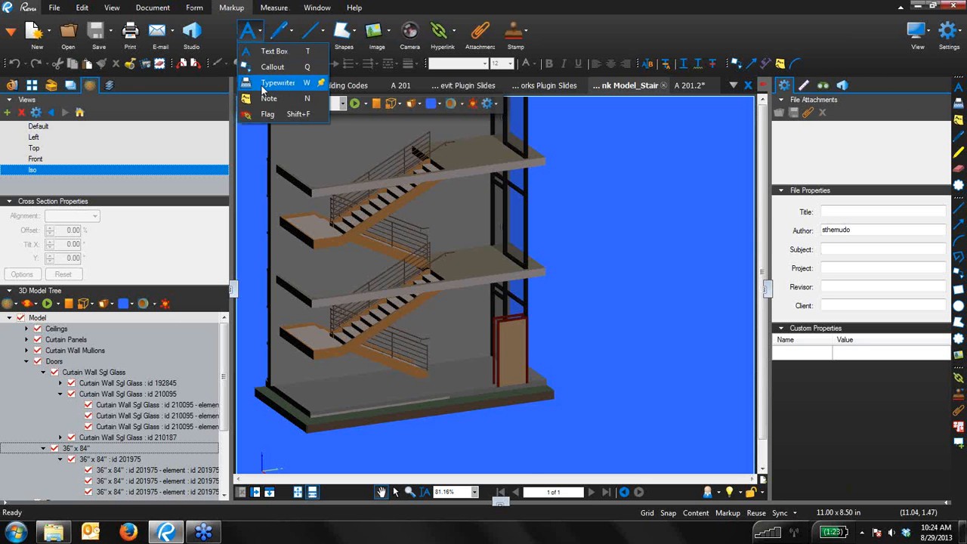
pyautogui.click(266, 68)
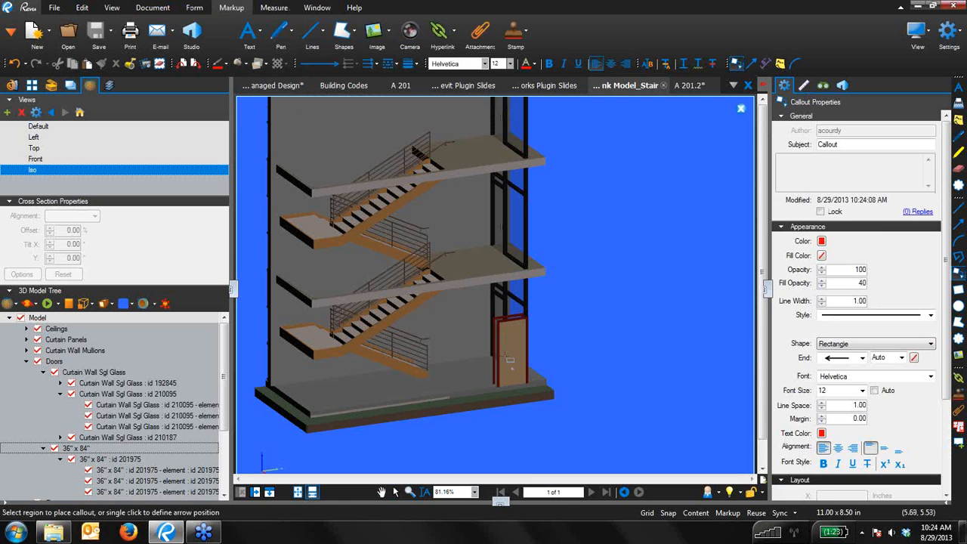
pyautogui.click(507, 353)
pyautogui.click(546, 307)
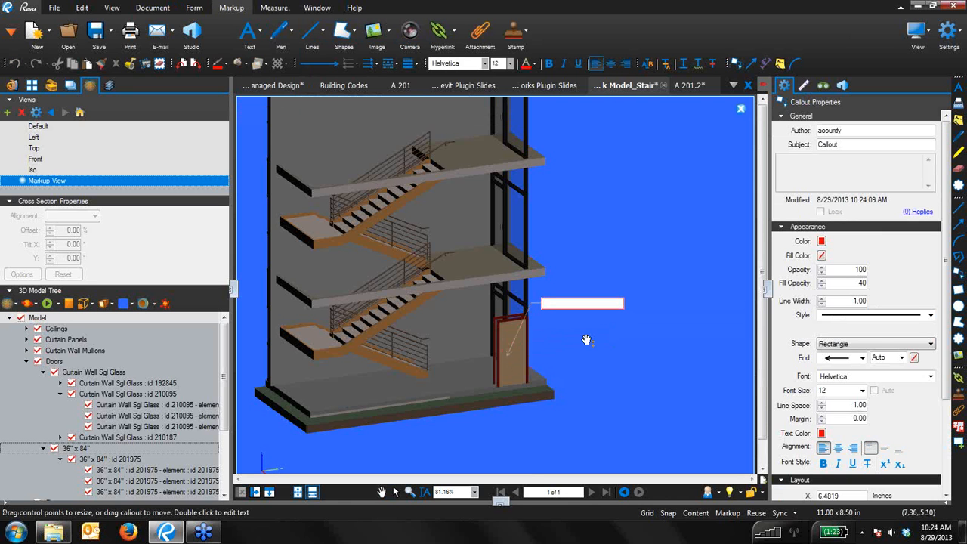
pyautogui.write('W')
pyautogui.write('hat is the size of this door?')
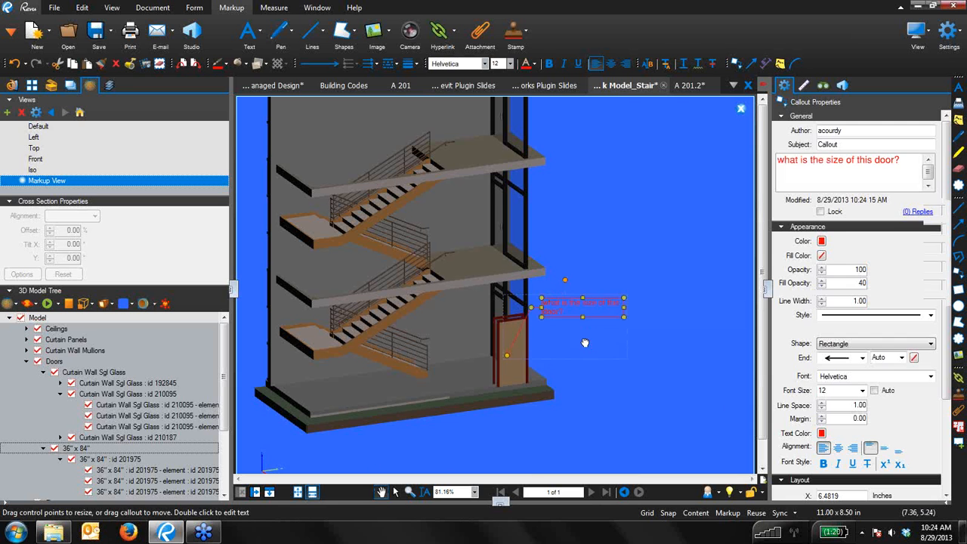
pyautogui.click(583, 340)
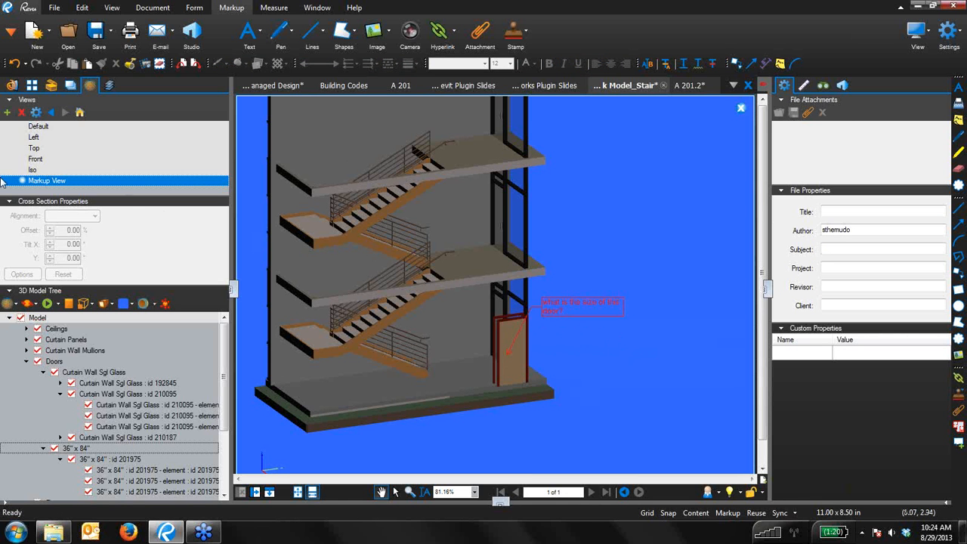
# Step: Prefix the door callout's text with "RFI #123:" in the Markup View
pyautogui.click(42, 183)
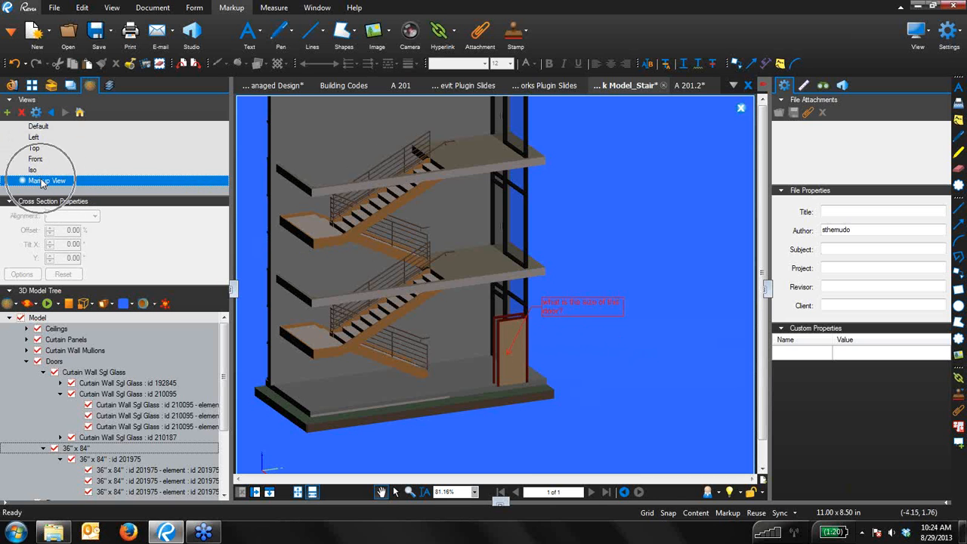
pyautogui.click(545, 303)
pyautogui.doubleClick(545, 303)
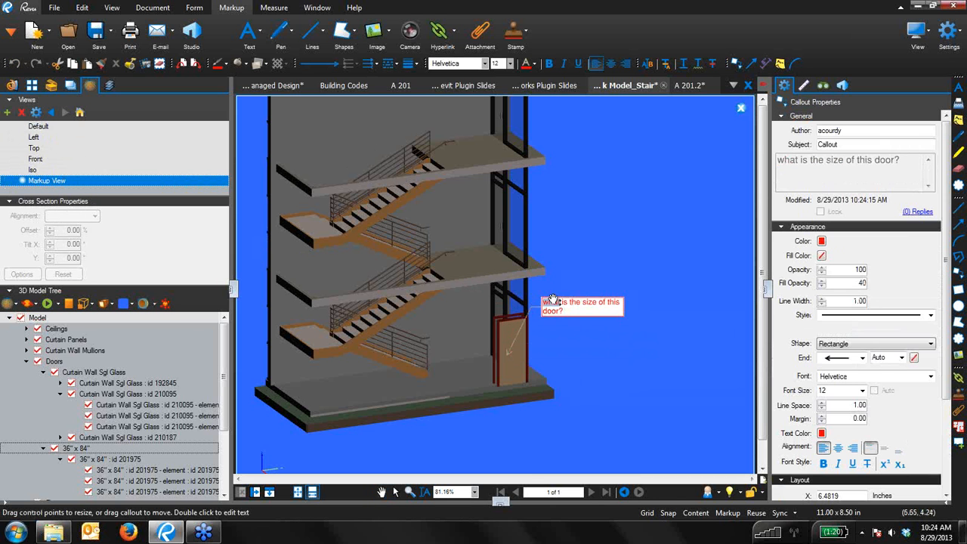
pyautogui.write('RFI #123:')
pyautogui.click(593, 392)
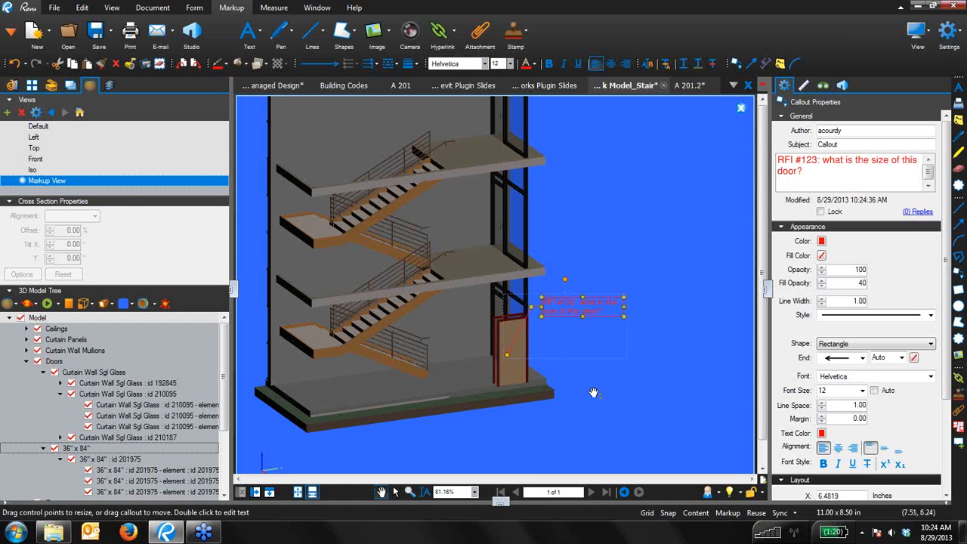
pyautogui.click(589, 390)
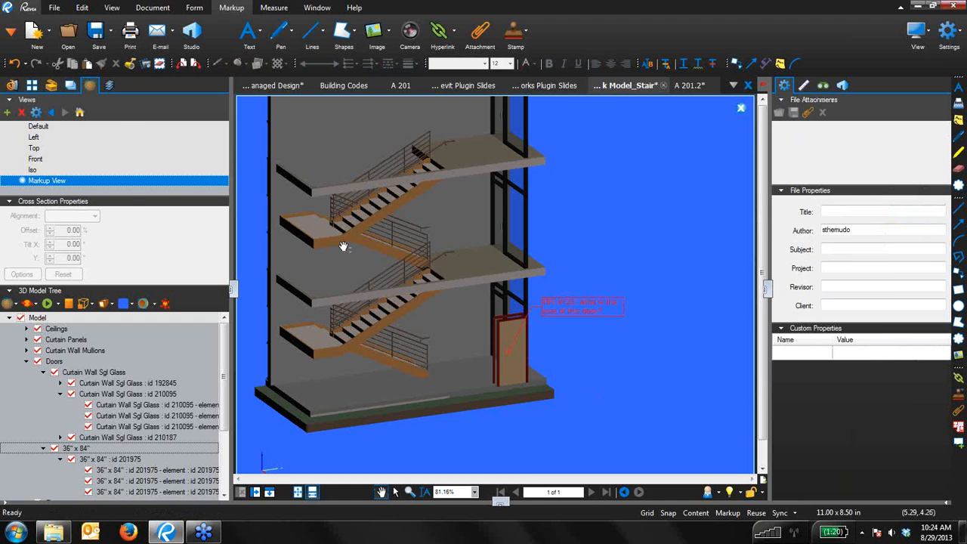
# Step: Rename the saved Markup View as "RFI #123"
pyautogui.rightClick(36, 181)
pyautogui.click(54, 203)
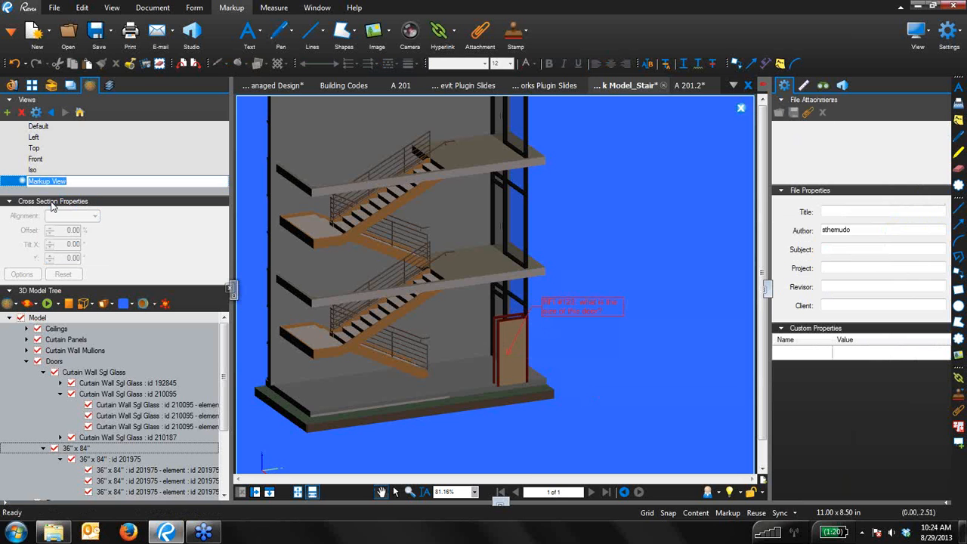
pyautogui.write('RFI #123')
pyautogui.press('Return')
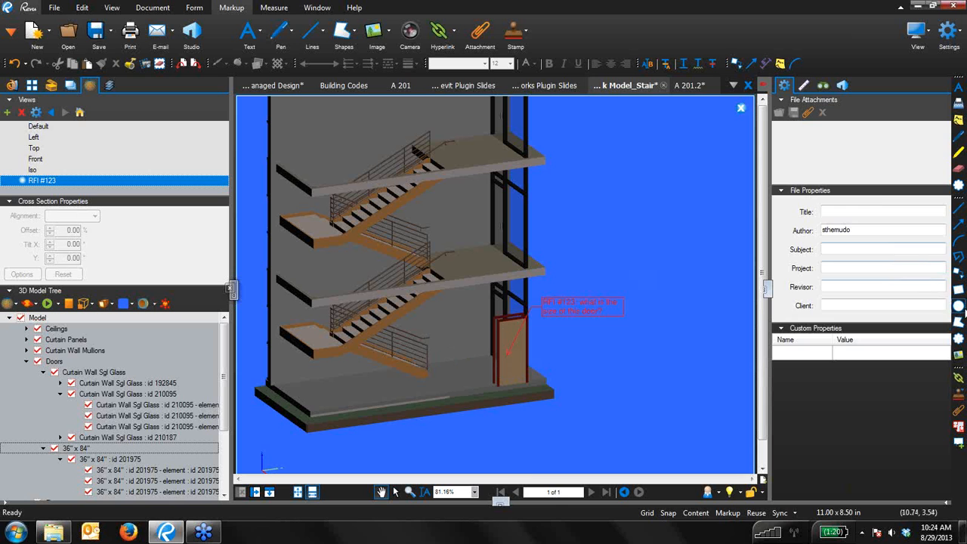
# Step: Draw a red cloud around the ground-floor door, and move the callout text up clear of the cloud
pyautogui.press('c')
pyautogui.moveTo(479, 303); pyautogui.dragTo(550, 394)
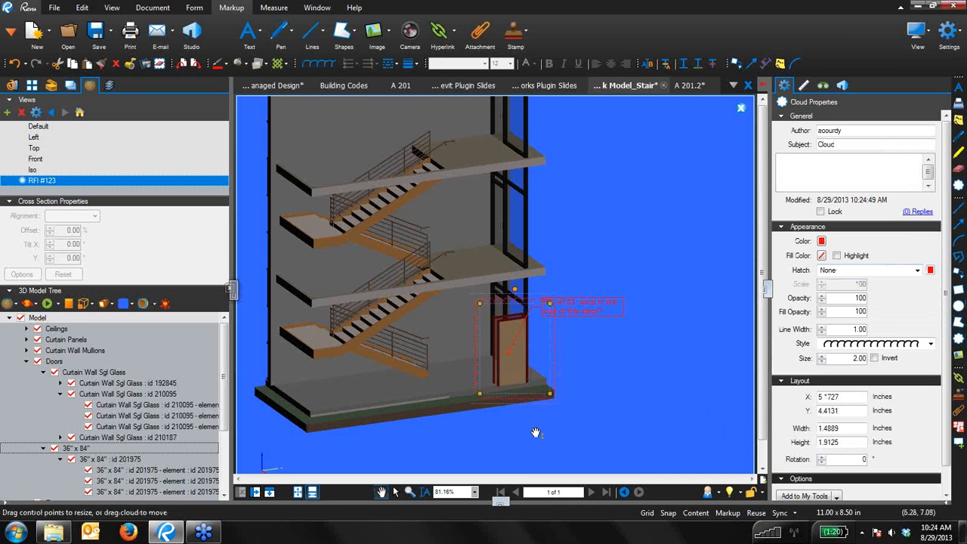
pyautogui.click(608, 339)
pyautogui.moveTo(576, 303); pyautogui.dragTo(597, 287)
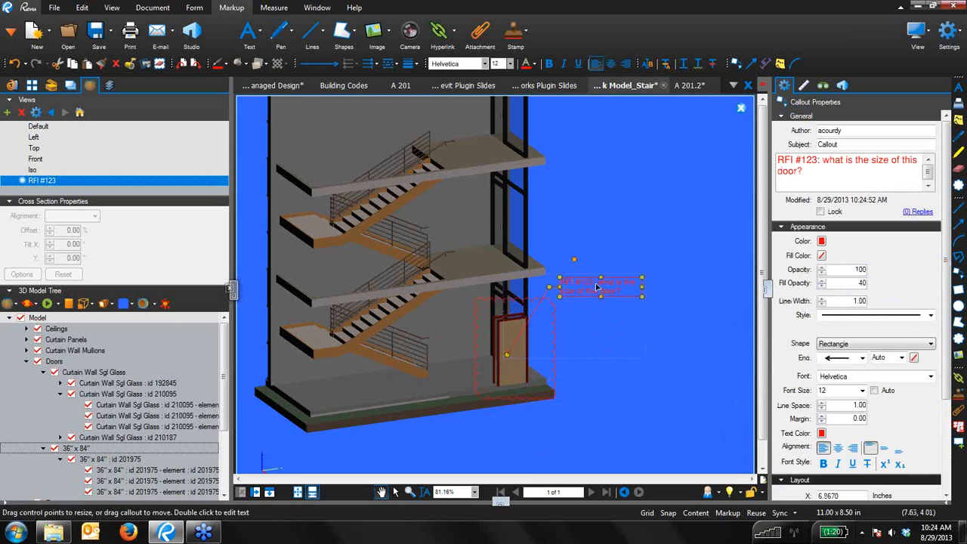
pyautogui.click(709, 210)
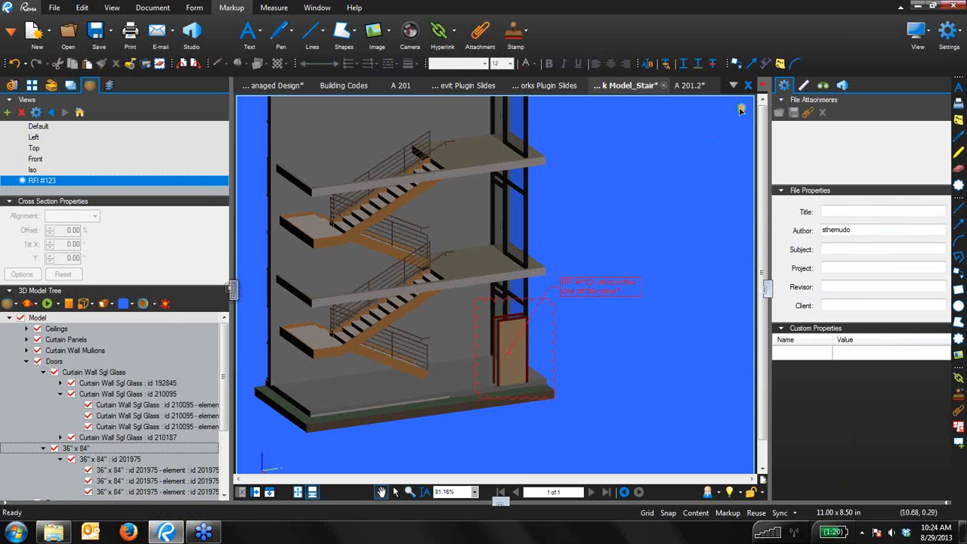
# Step: Hide the Properties panel, orbit the stair model, and display the RFI #123 markups from their marker in the model
pyautogui.click(766, 287)
pyautogui.scroll(-5, 680, 329)
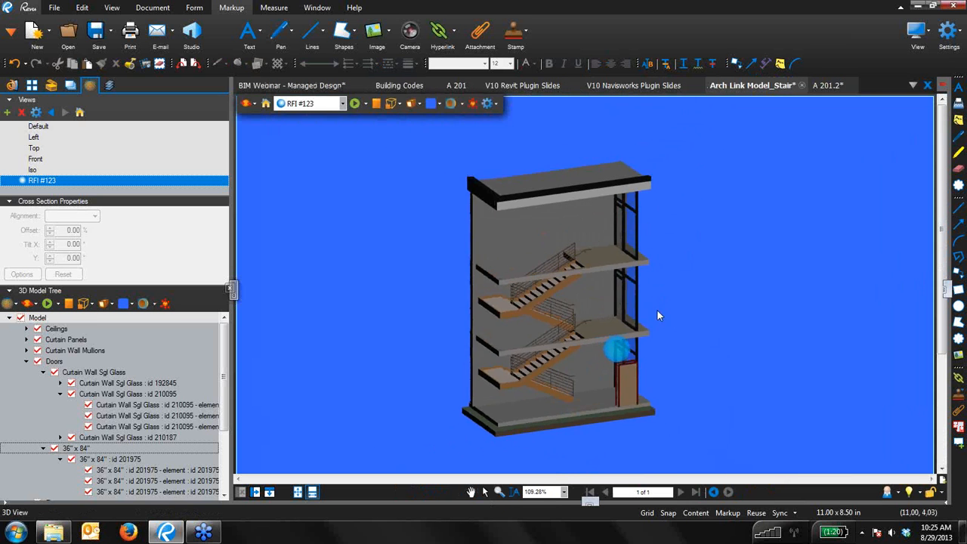
pyautogui.moveTo(628, 347); pyautogui.dragTo(622, 261)
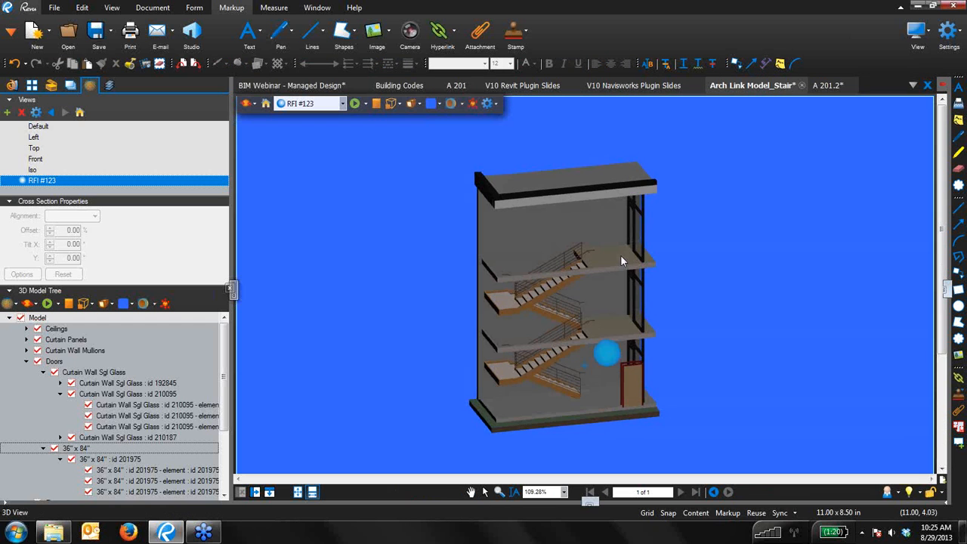
pyautogui.moveTo(608, 357); pyautogui.dragTo(530, 361)
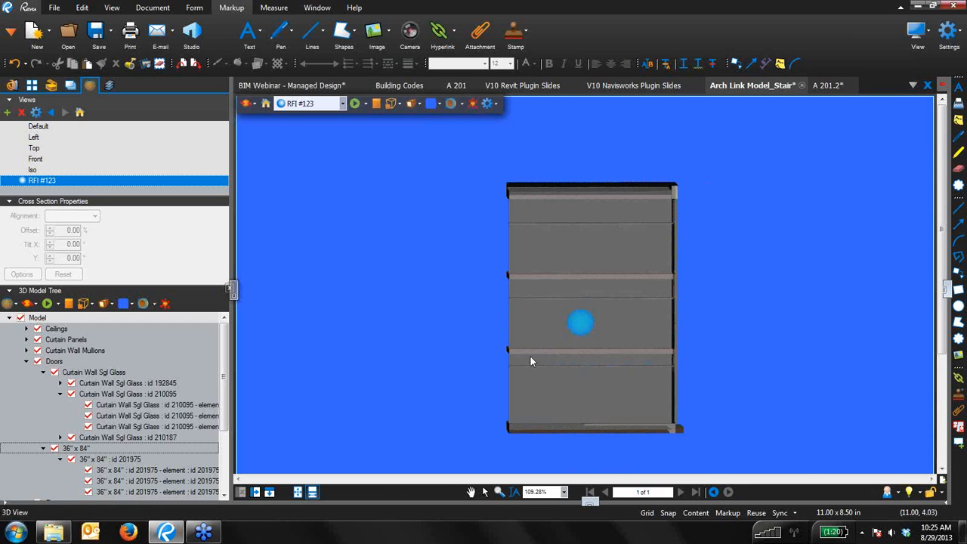
pyautogui.click(575, 324)
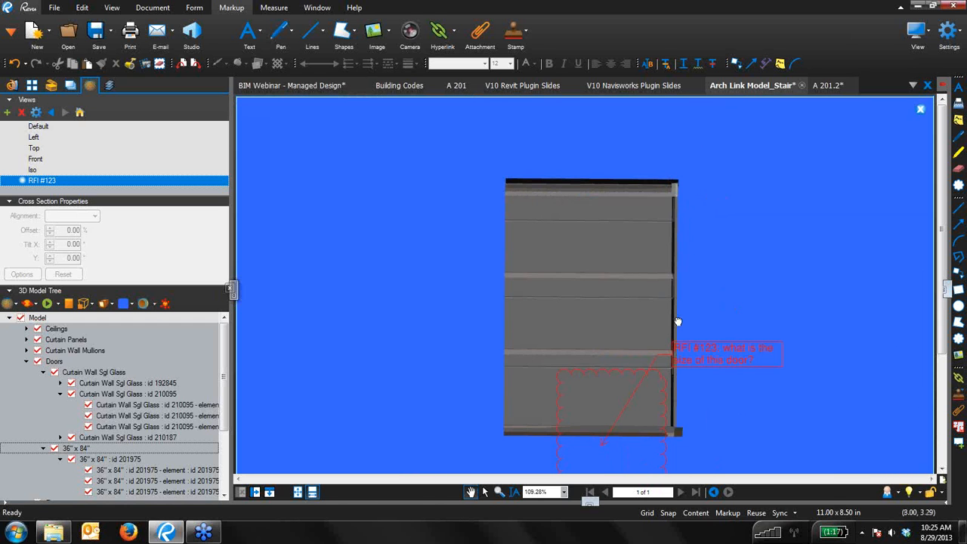
# Step: Leave the markup view, locate the door callout from the markups list, and hide the list
pyautogui.click(920, 109)
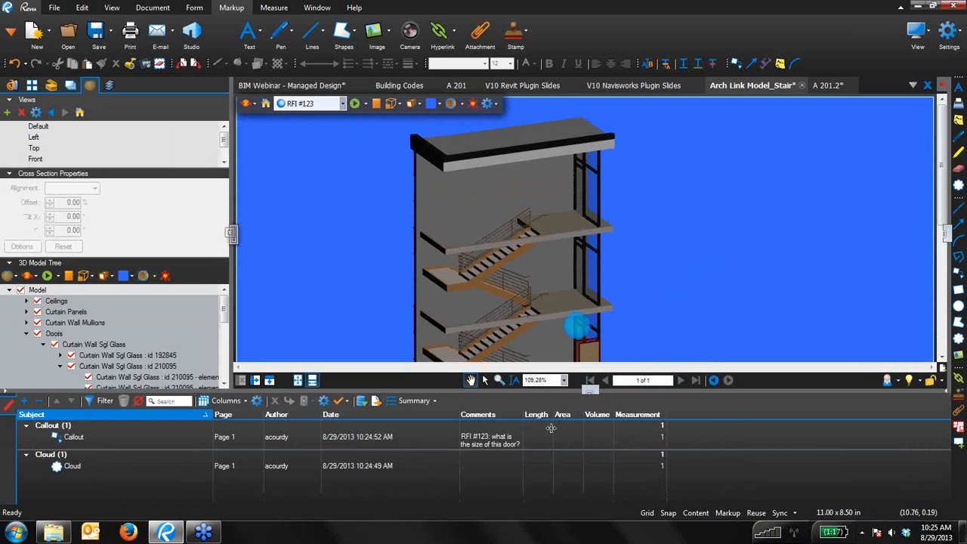
pyautogui.click(494, 441)
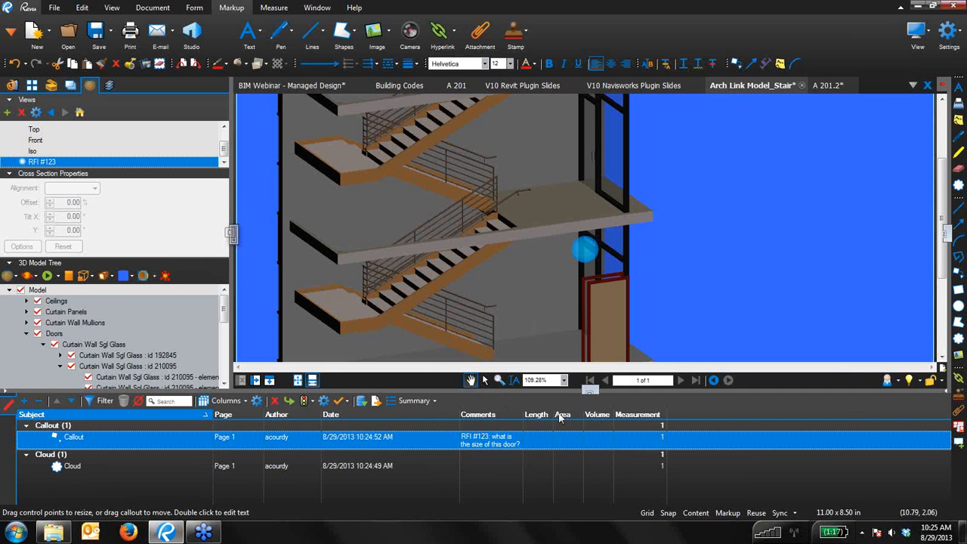
pyautogui.click(590, 390)
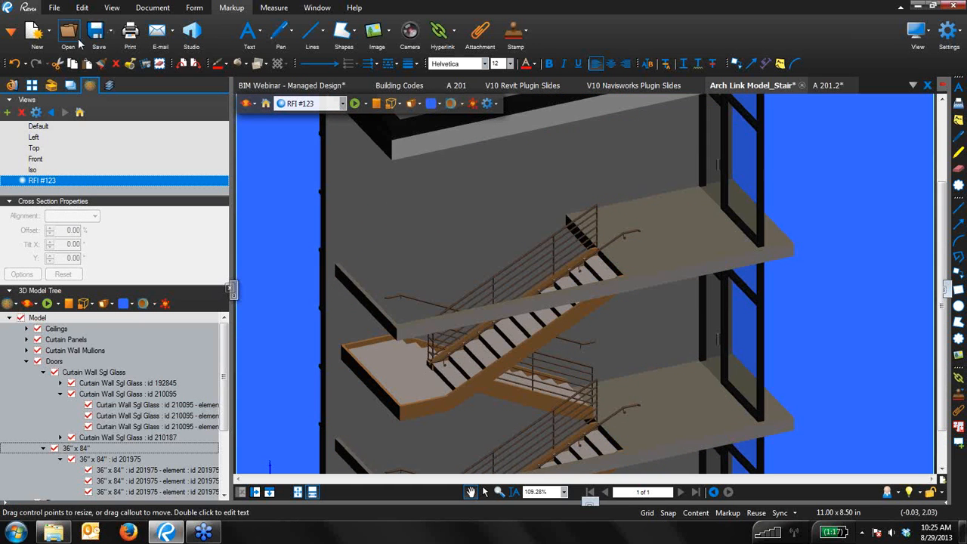
# Step: Show the Tool Chest, and try out the yellow polygon with blue outline from the recent tools
pyautogui.click(10, 32)
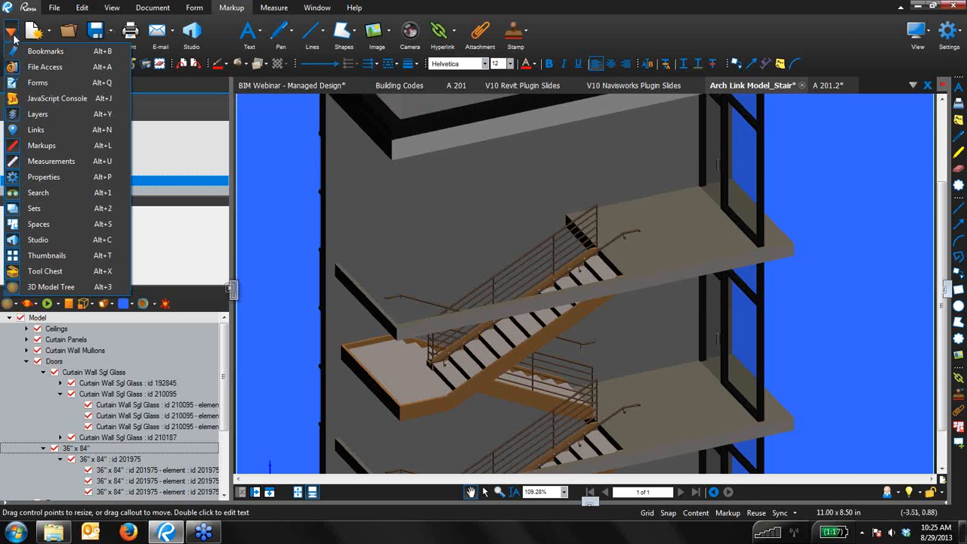
pyautogui.click(45, 270)
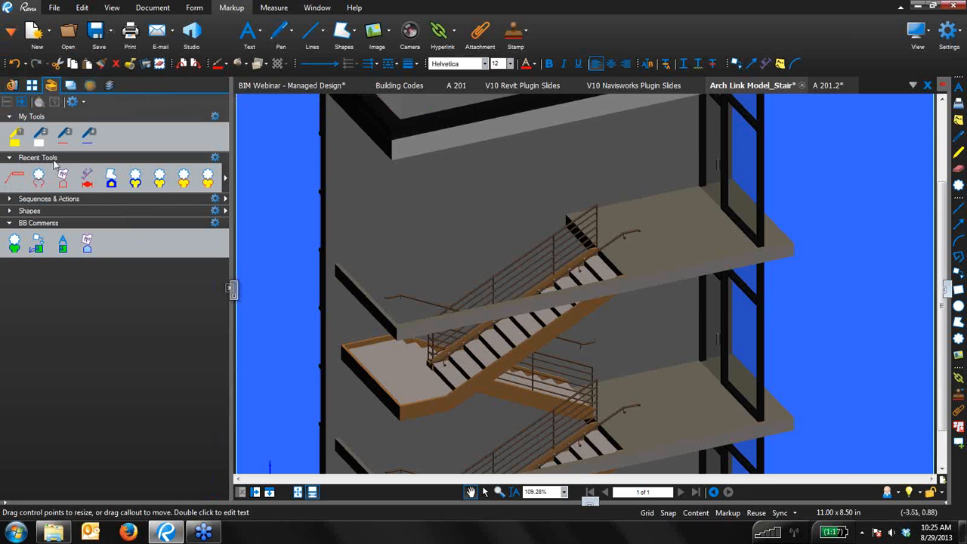
pyautogui.click(108, 177)
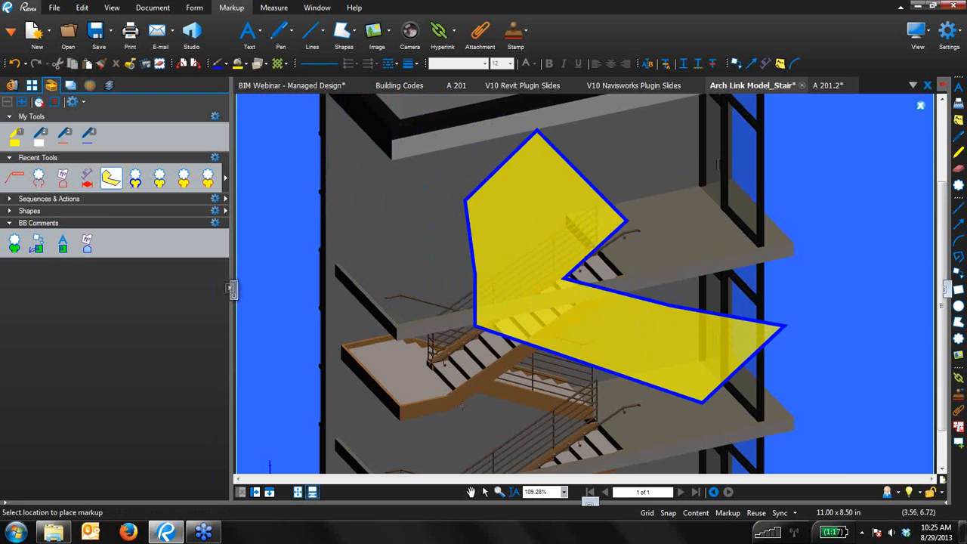
pyautogui.press('Escape')
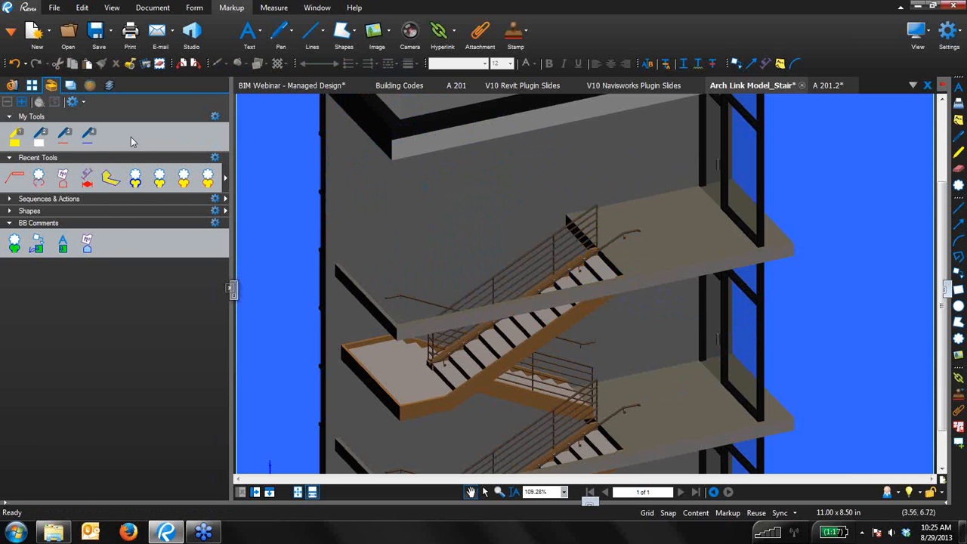
# Step: Cloud the upper landing's handrail end with the green BB Comments cloud, and place a green callout pointing to it
pyautogui.click(18, 244)
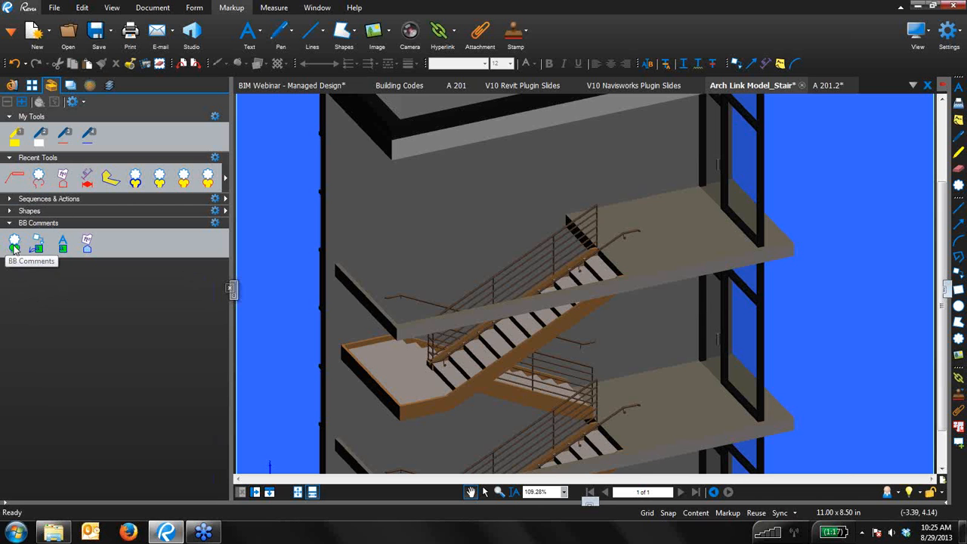
pyautogui.moveTo(606, 220); pyautogui.dragTo(657, 255)
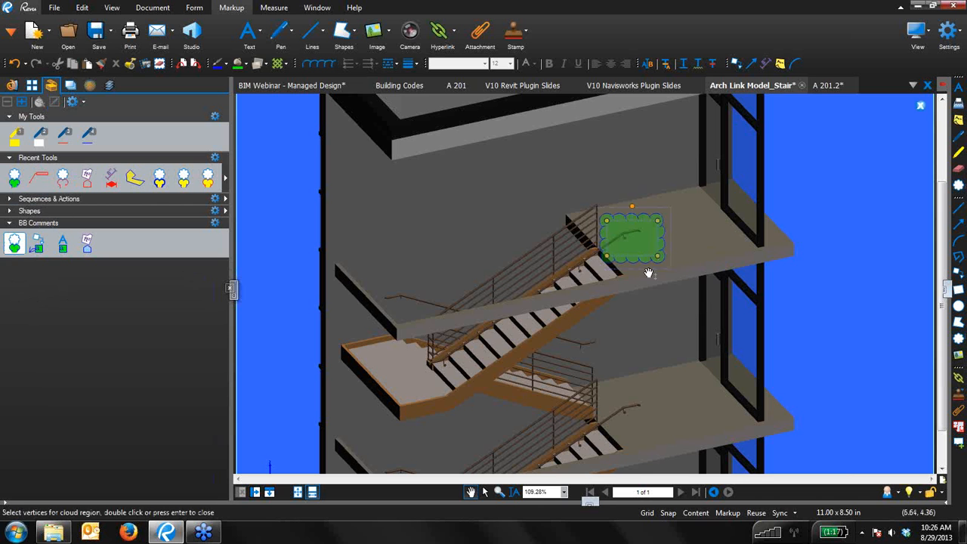
pyautogui.click(37, 243)
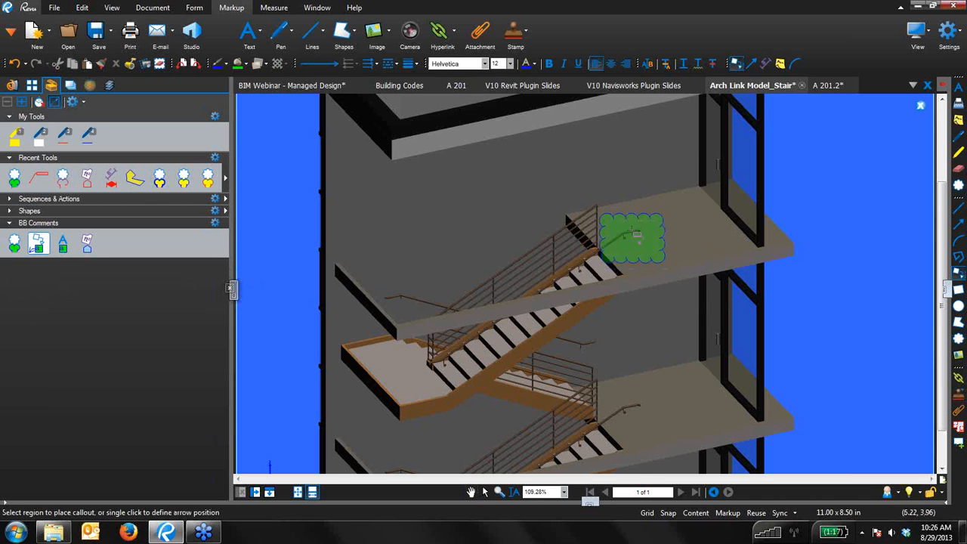
pyautogui.click(700, 306)
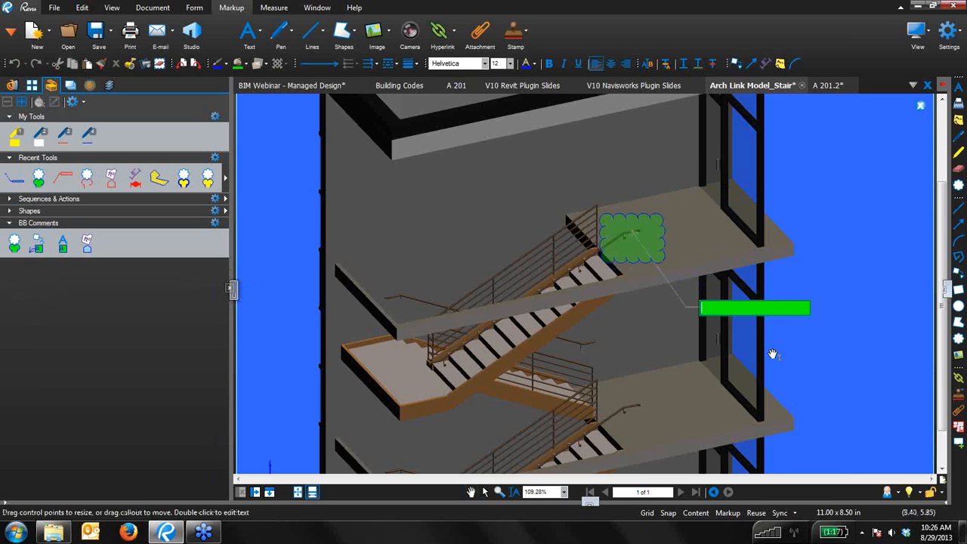
# Step: Enter "RFI: #124 - how far does the handrail extend beyond the landing" in the callout, and correct the misspelled last word
pyautogui.write('how')
pyautogui.press('BackSpace')
pyautogui.write('R')
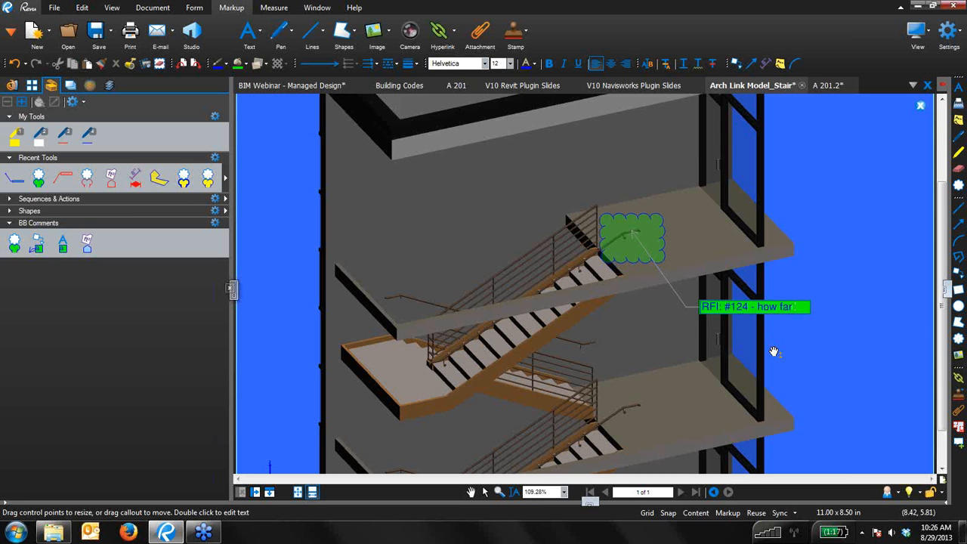
pyautogui.write('es the handra')
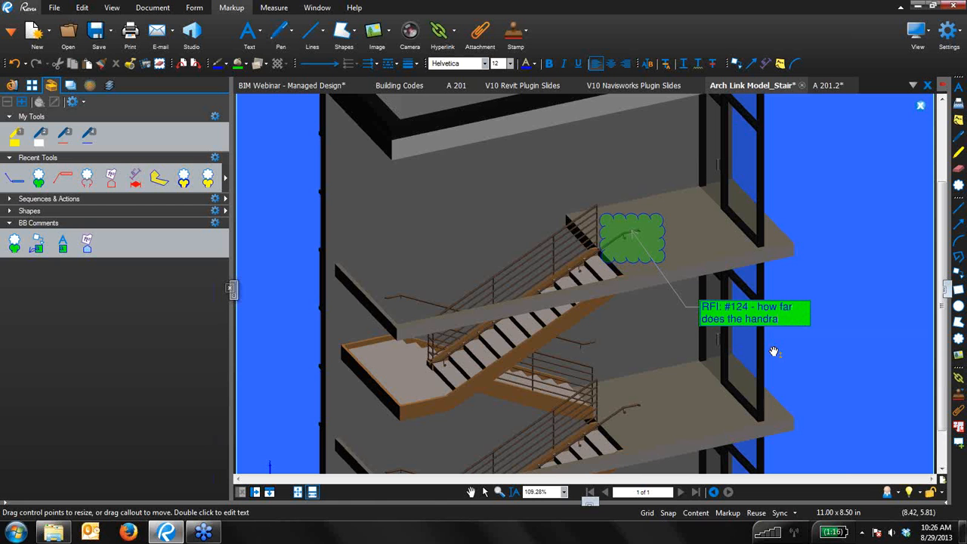
pyautogui.write('il extend')
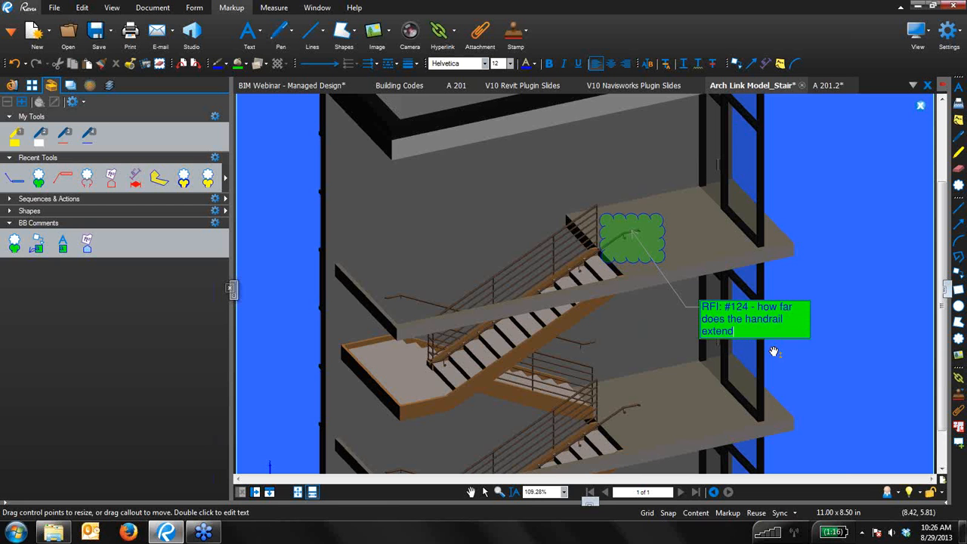
pyautogui.write(' beyond the landing')
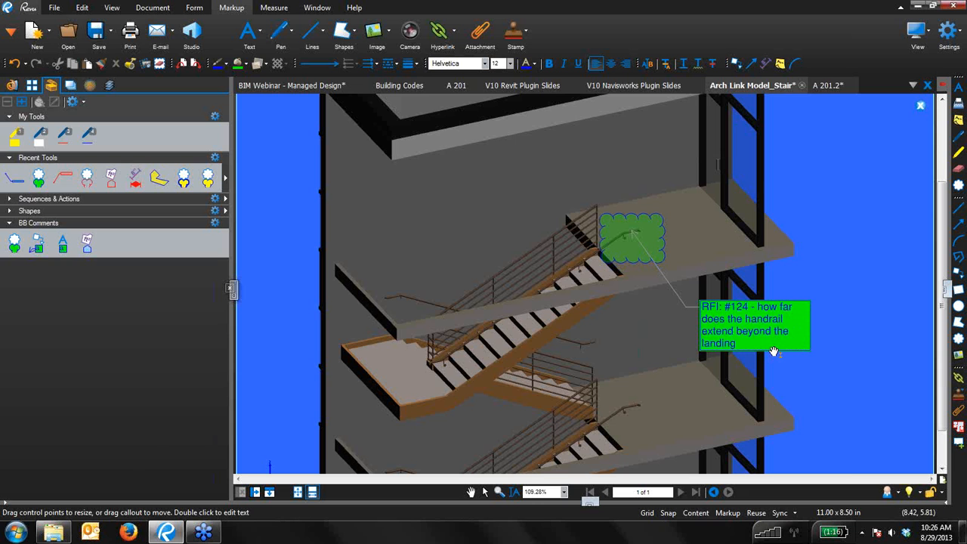
pyautogui.write('g')
pyautogui.rightClick(724, 343)
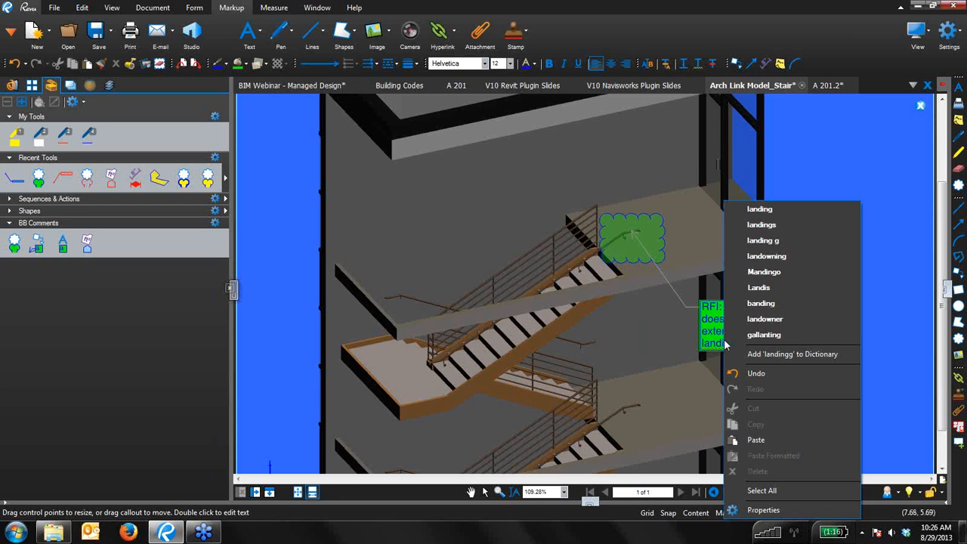
pyautogui.click(770, 208)
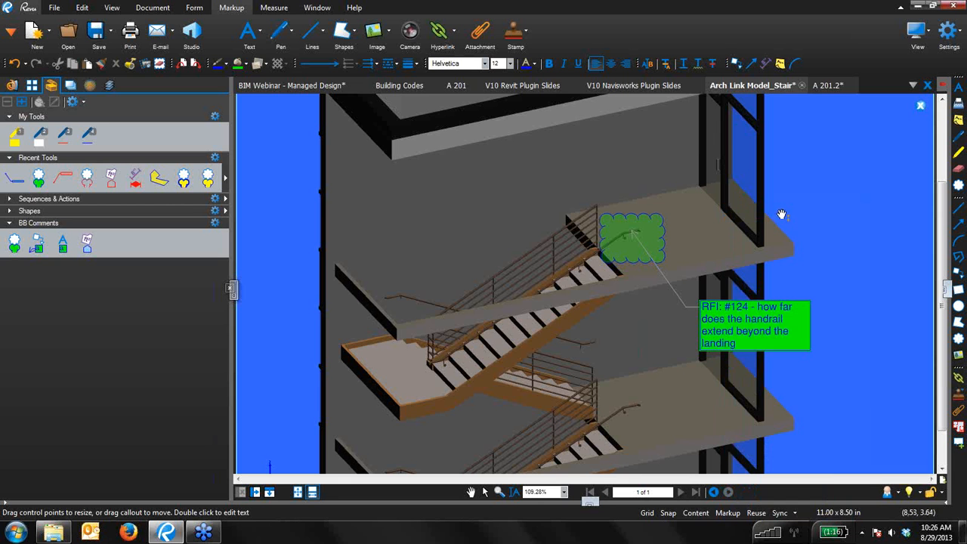
pyautogui.click(821, 264)
pyautogui.click(600, 347)
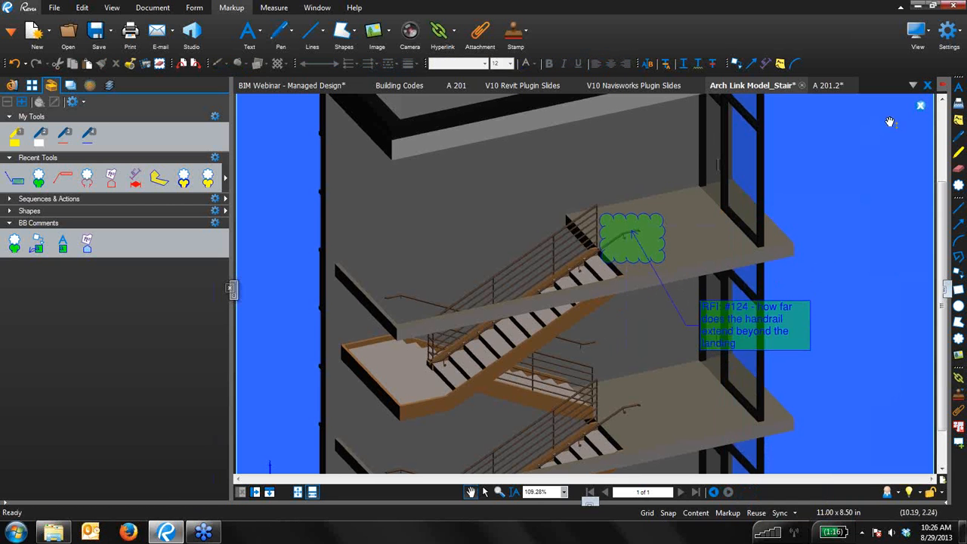
# Step: Leave the markup view, orbit the stair model, and display the handrail markups again from their marker
pyautogui.click(918, 107)
pyautogui.moveTo(896, 195); pyautogui.dragTo(787, 197)
pyautogui.scroll(-3, 787, 197)
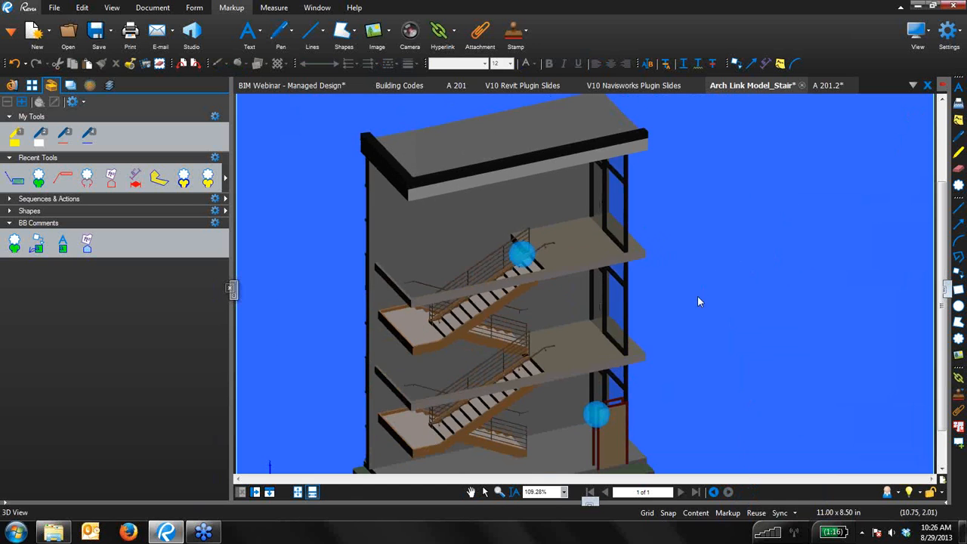
pyautogui.moveTo(689, 371)
pyautogui.mouseDown()
pyautogui.moveTo(690, 317)
pyautogui.moveTo(676, 370)
pyautogui.mouseUp()
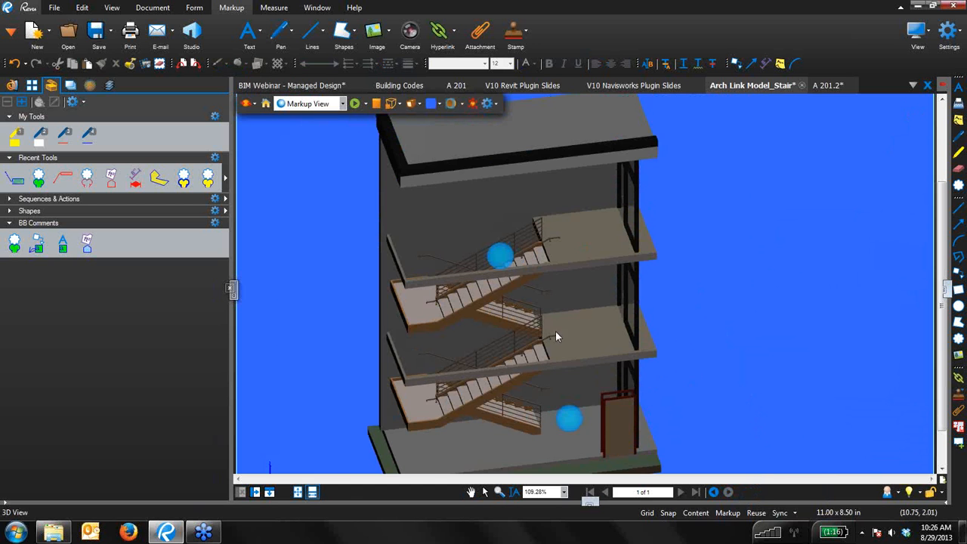
pyautogui.click(498, 258)
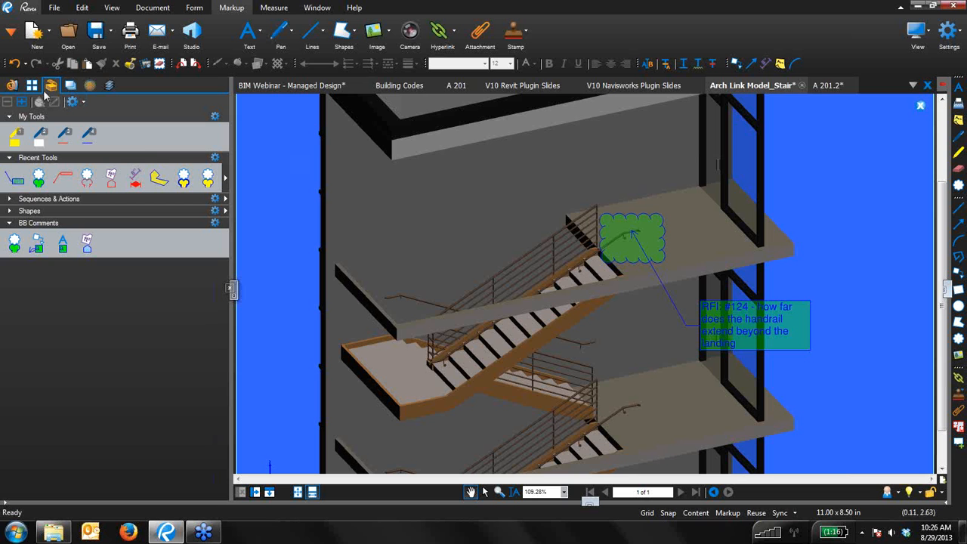
# Step: Rename the new markup view of the stair model as RFI #124
pyautogui.click(89, 86)
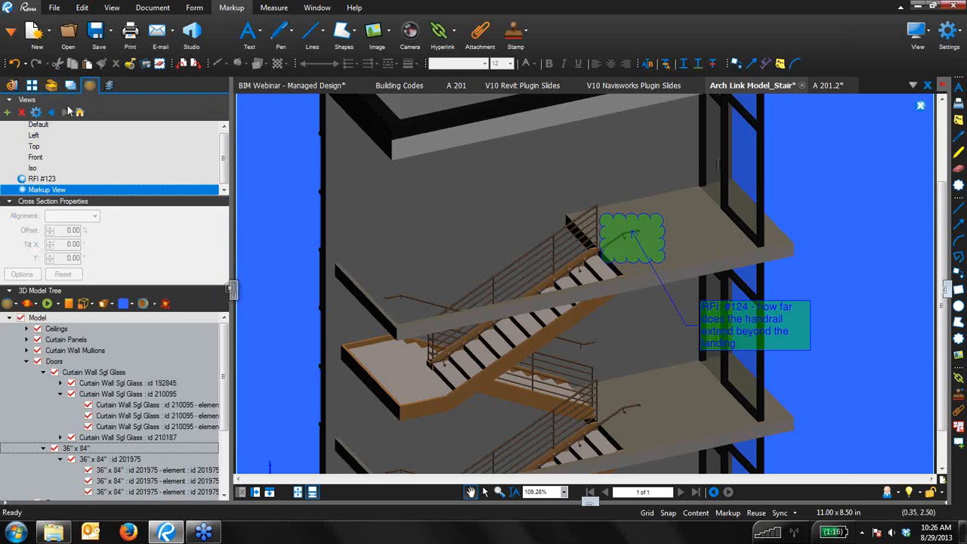
pyautogui.rightClick(42, 190)
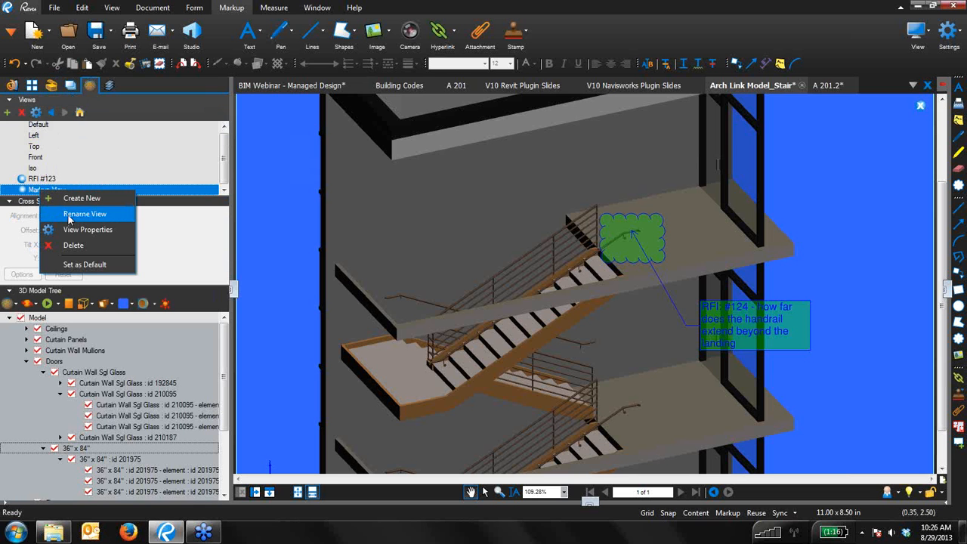
pyautogui.click(76, 214)
pyautogui.write('RFI #12')
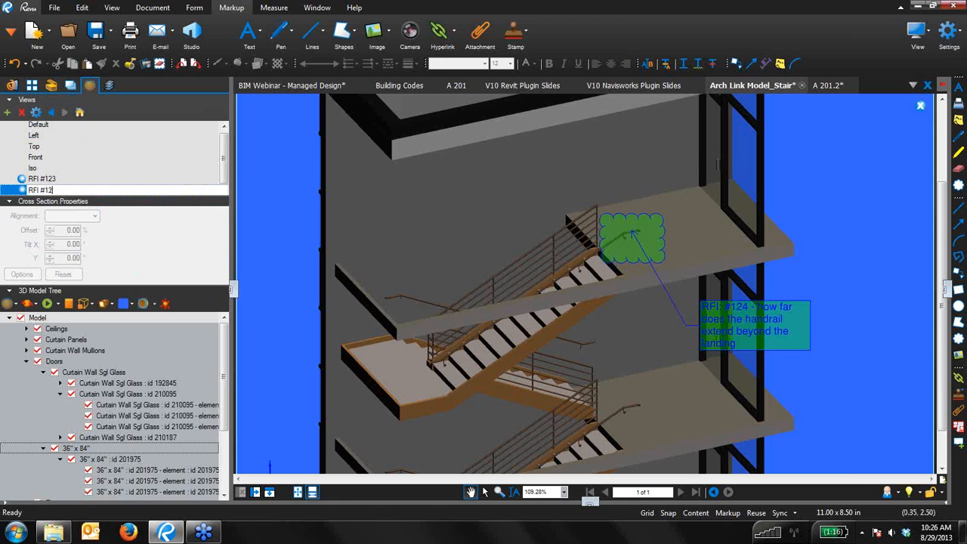
pyautogui.write('4')
pyautogui.press('Return')
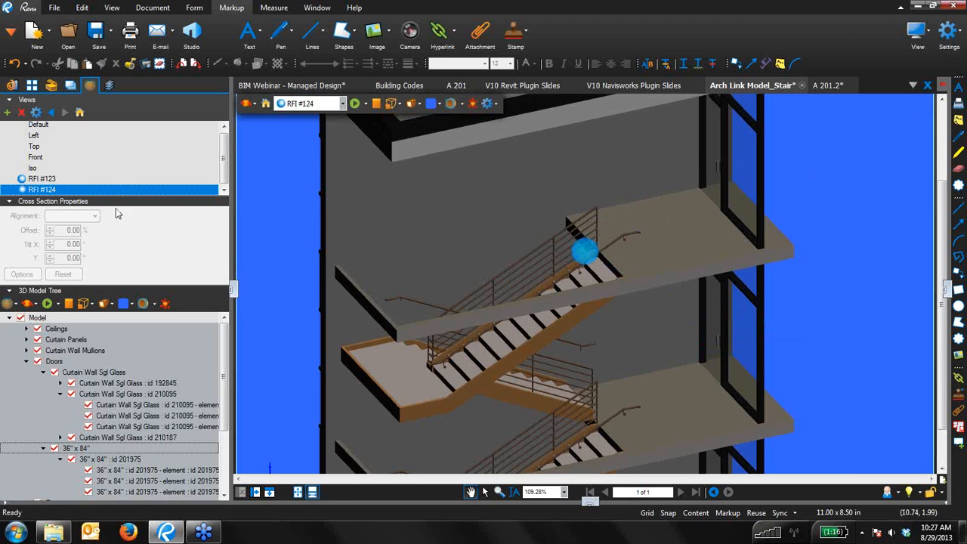
# Step: Switch to the Left view, recall the RFI #124 view, and leave its markups to see the whole stair model
pyautogui.click(40, 139)
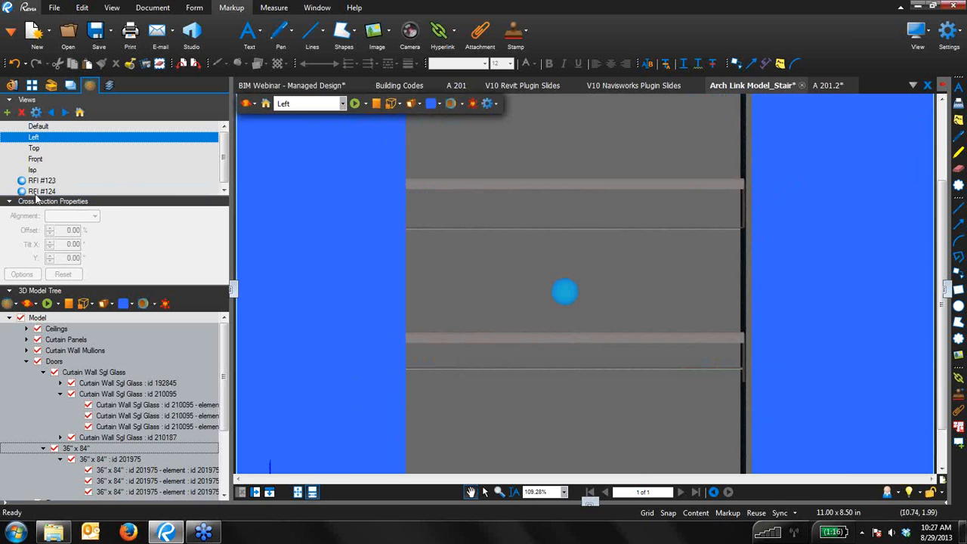
pyautogui.click(38, 191)
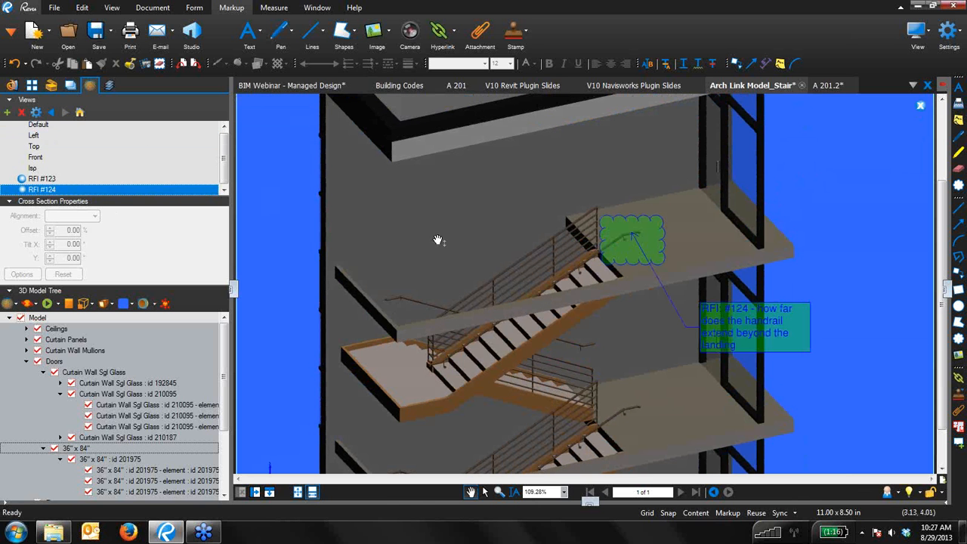
pyautogui.click(920, 105)
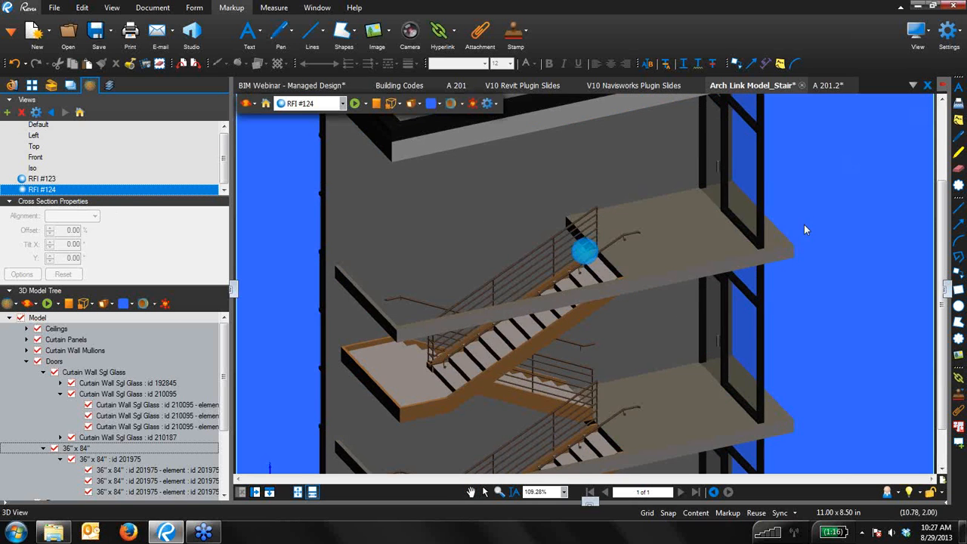
pyautogui.moveTo(805, 229); pyautogui.dragTo(727, 194)
pyautogui.scroll(-5, 728, 194)
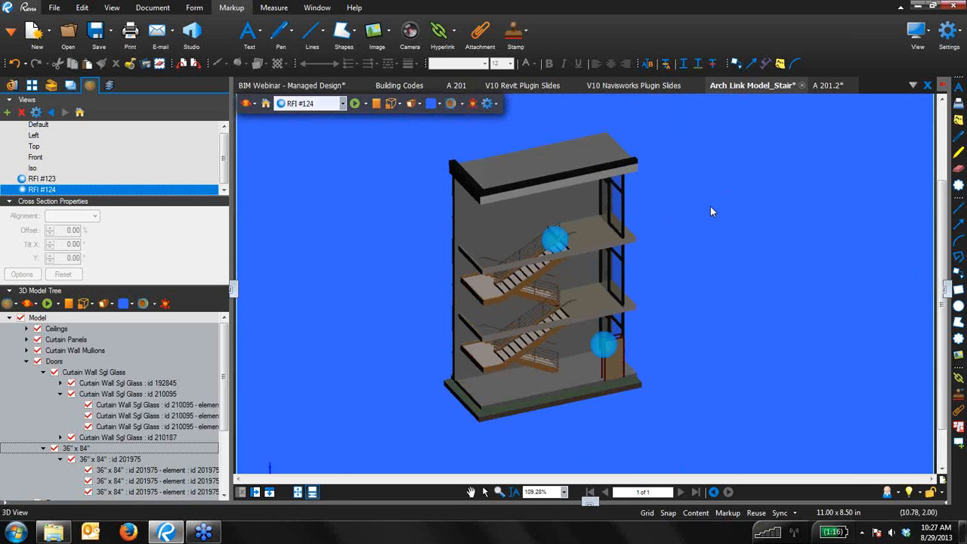
# Step: Open the Basic_sample_project_house PDF from the pinned 3D PDFs folder
pyautogui.click(12, 87)
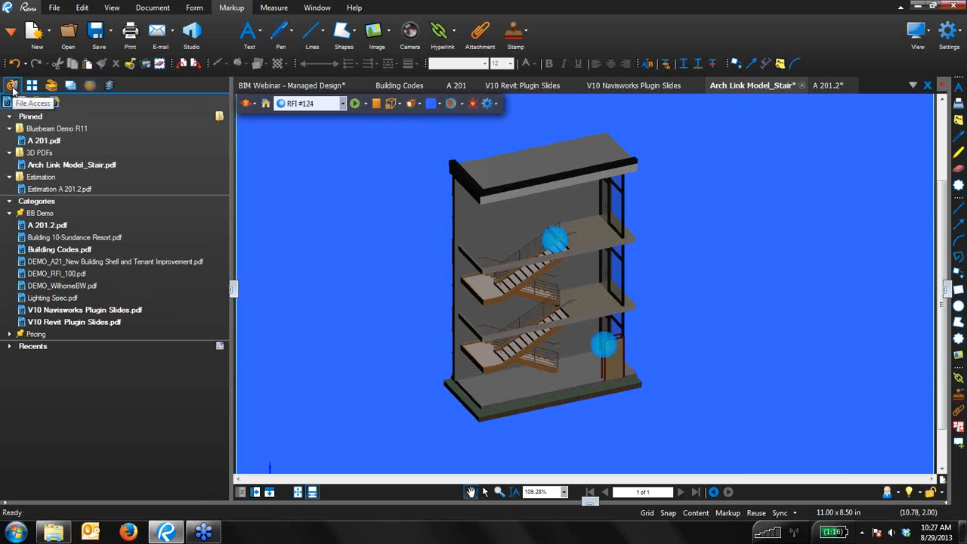
pyautogui.doubleClick(25, 154)
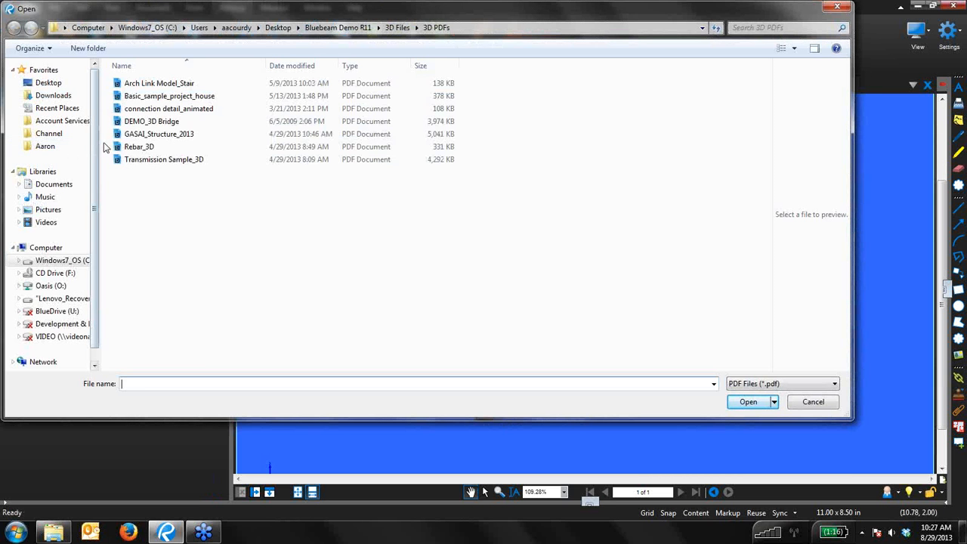
pyautogui.click(133, 98)
pyautogui.doubleClick(134, 98)
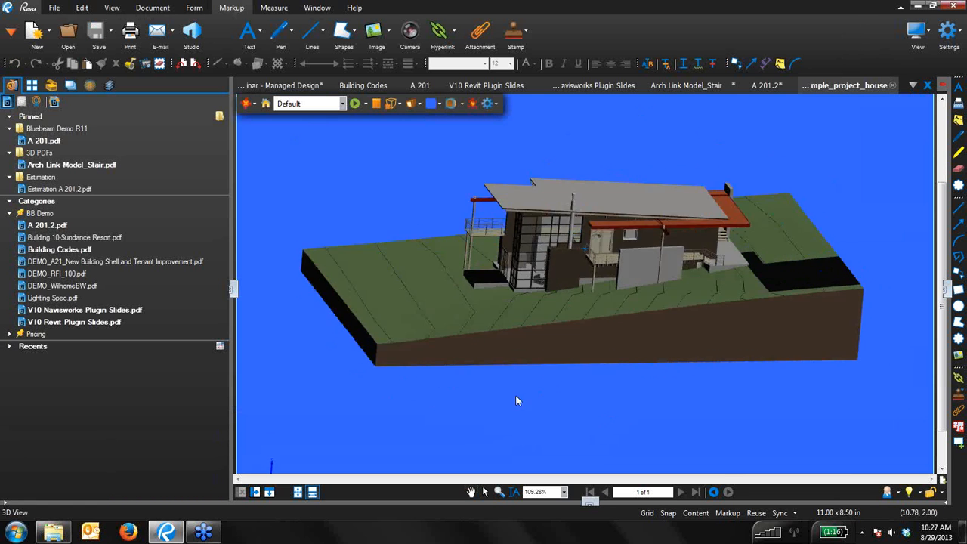
# Step: Show the 3D Model Tree, and toggle the house's Roofs category off and back on
pyautogui.click(88, 85)
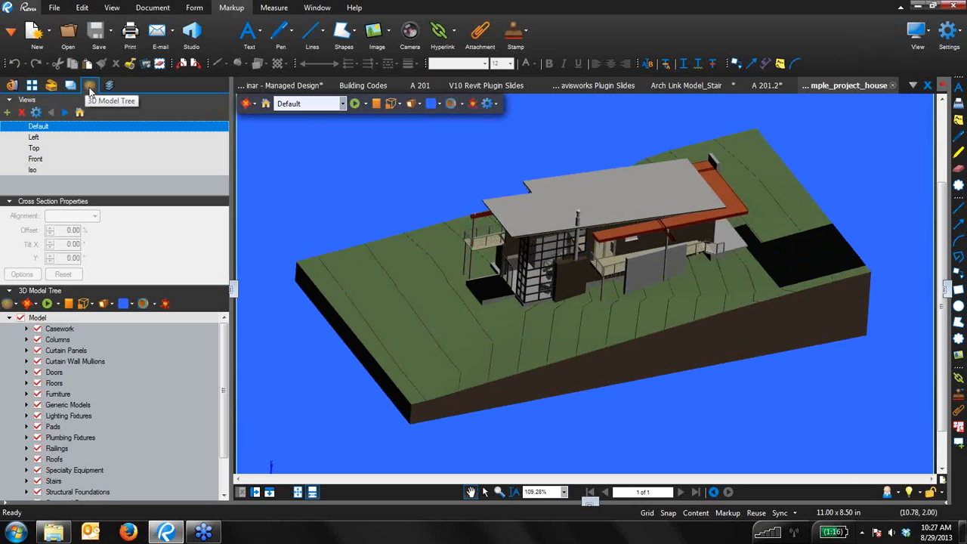
pyautogui.click(37, 459)
pyautogui.click(37, 458)
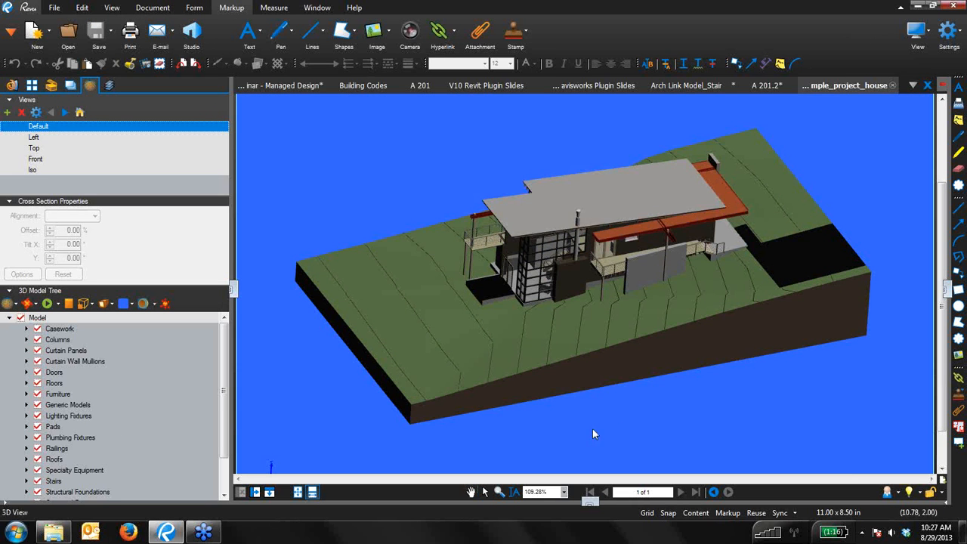
pyautogui.moveTo(592, 433); pyautogui.dragTo(633, 336)
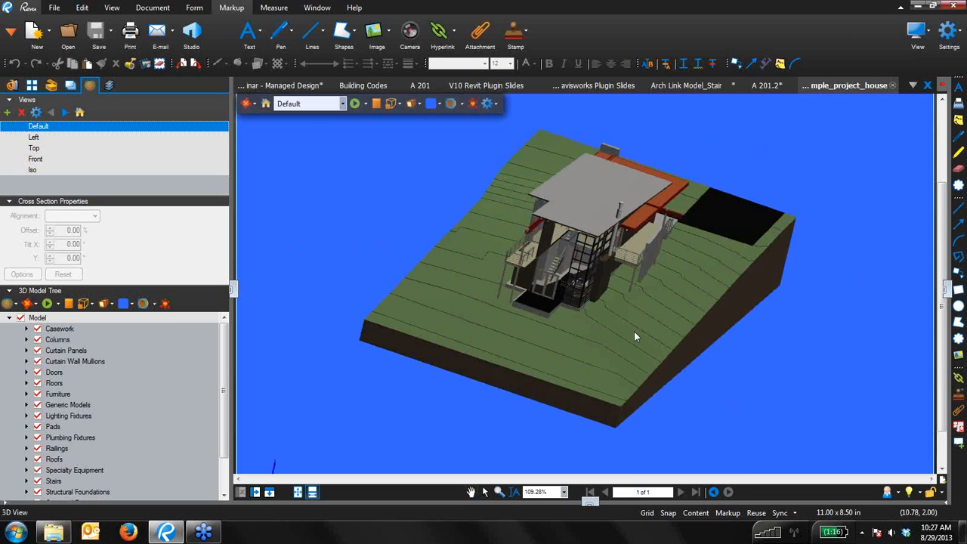
# Step: Try the Select tool on the house model, and orbit it with the Rotate tool
pyautogui.click(252, 104)
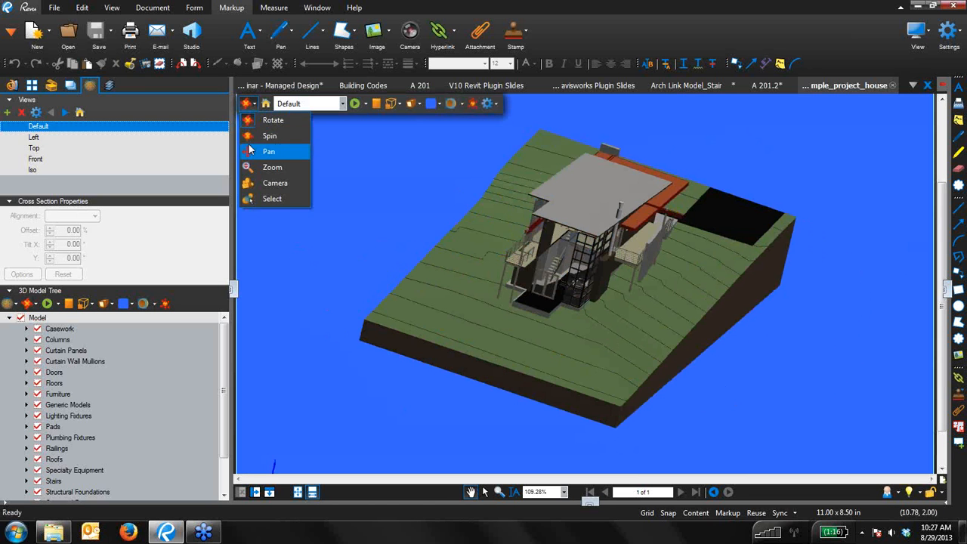
pyautogui.click(269, 198)
pyautogui.click(252, 104)
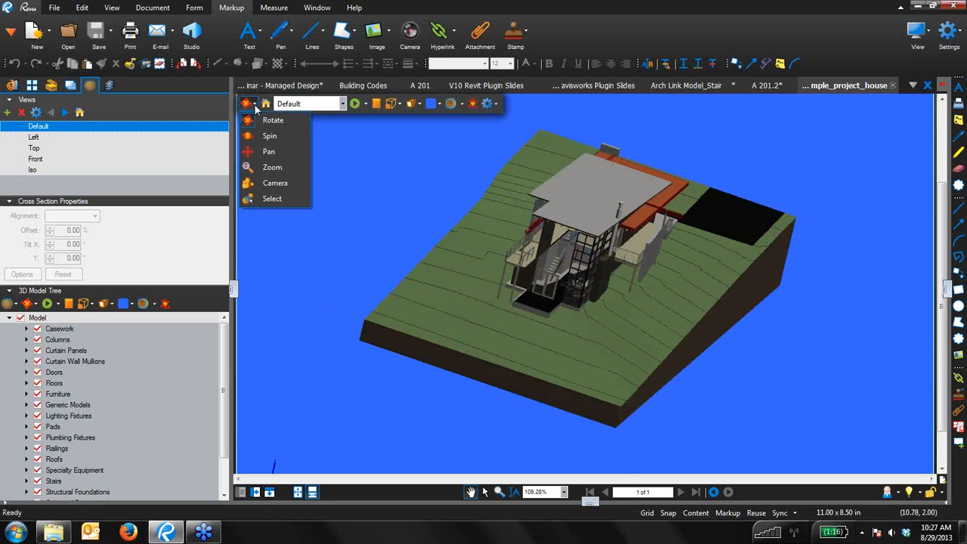
pyautogui.click(269, 121)
pyautogui.moveTo(626, 266); pyautogui.dragTo(470, 138)
# Step: Preview the house in the Transparent and Transparent Wireframe render modes, and return it to Solid
pyautogui.click(394, 103)
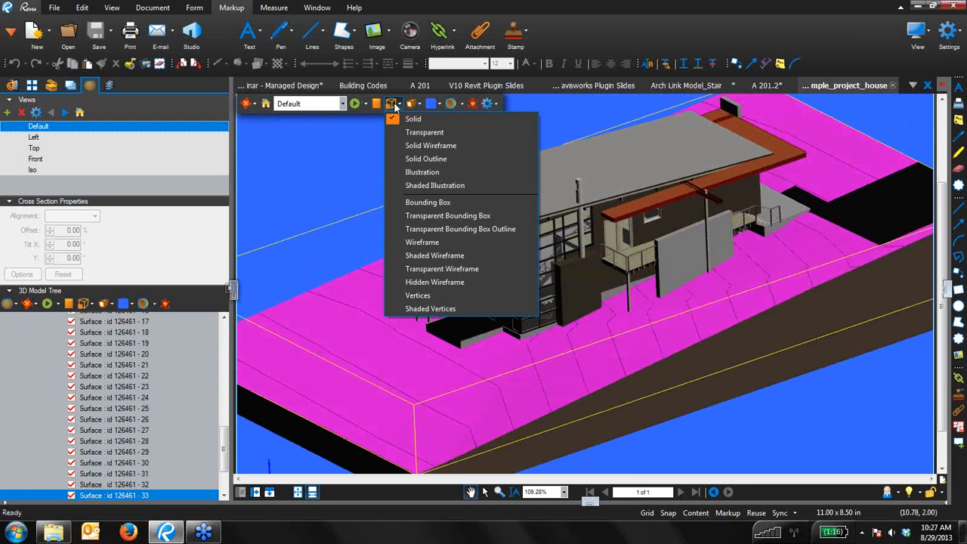
pyautogui.click(396, 132)
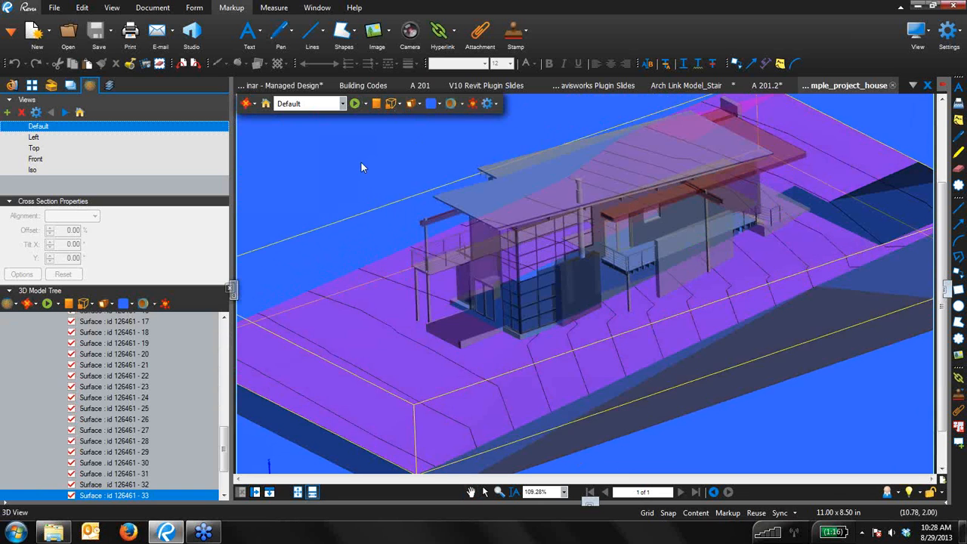
pyautogui.click(396, 103)
pyautogui.click(417, 272)
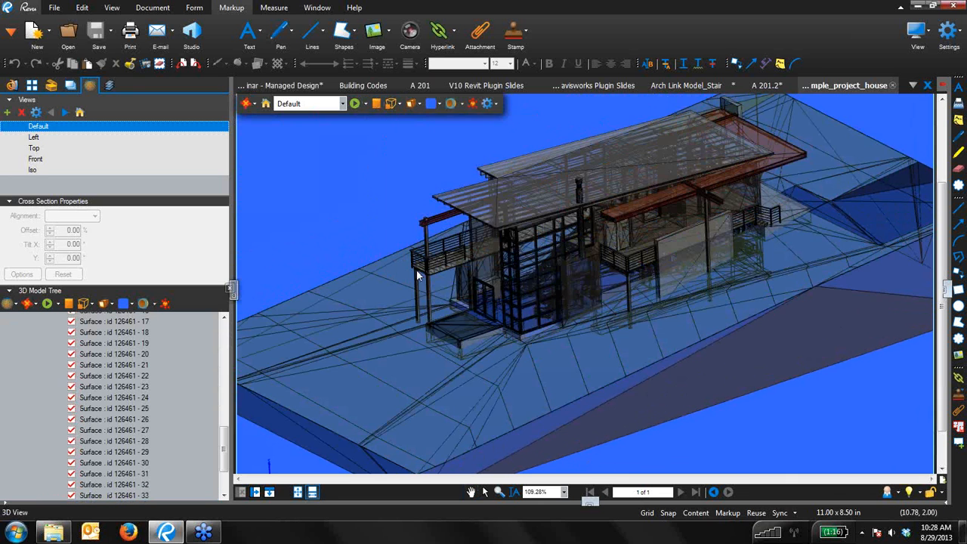
pyautogui.moveTo(438, 273); pyautogui.dragTo(605, 261)
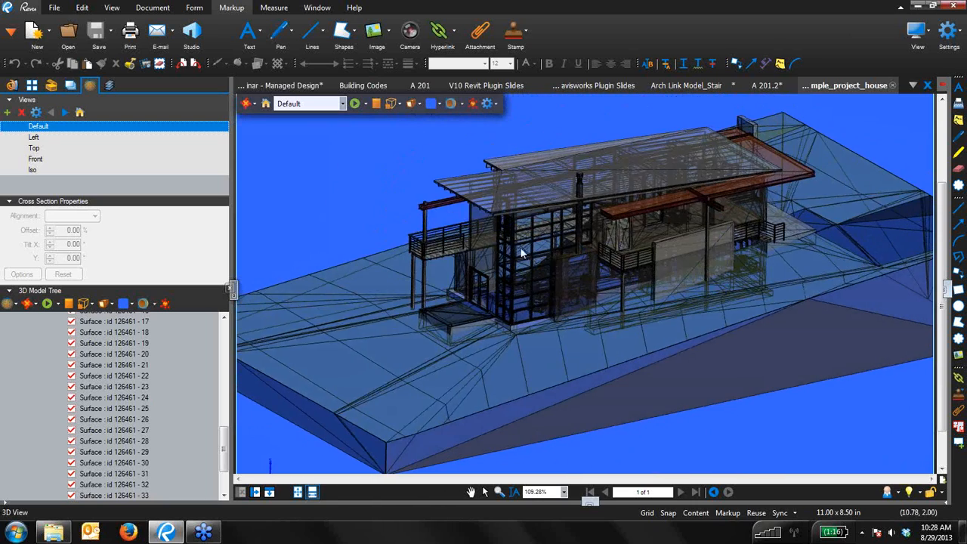
pyautogui.click(399, 104)
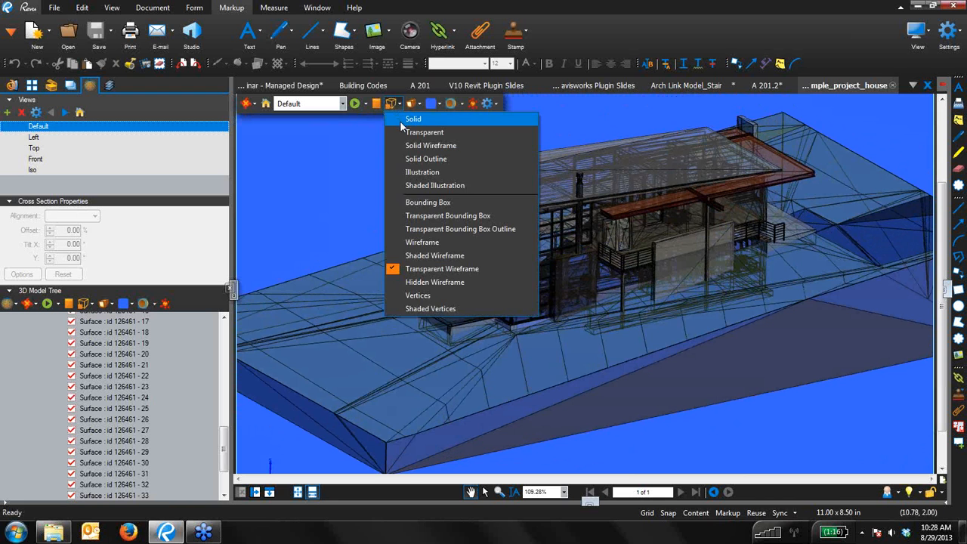
pyautogui.click(400, 119)
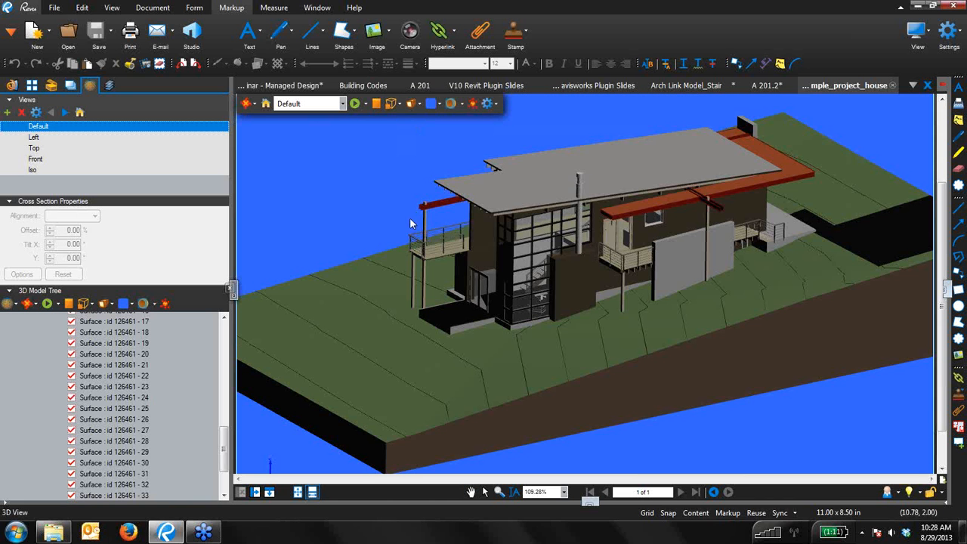
# Step: Orbit and zoom around the solid house model to examine its roof, glazed entrance and stair
pyautogui.moveTo(410, 224); pyautogui.dragTo(423, 231)
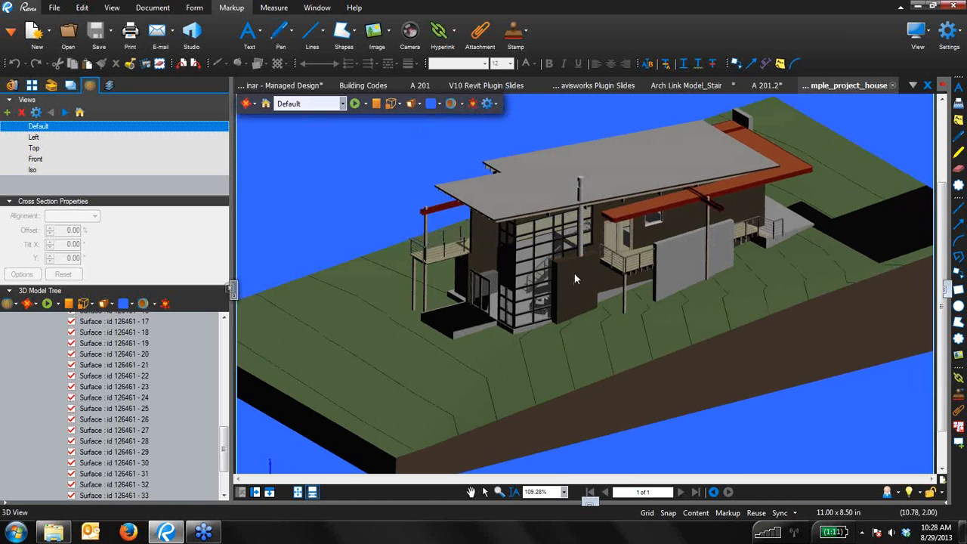
pyautogui.moveTo(557, 268); pyautogui.dragTo(494, 281)
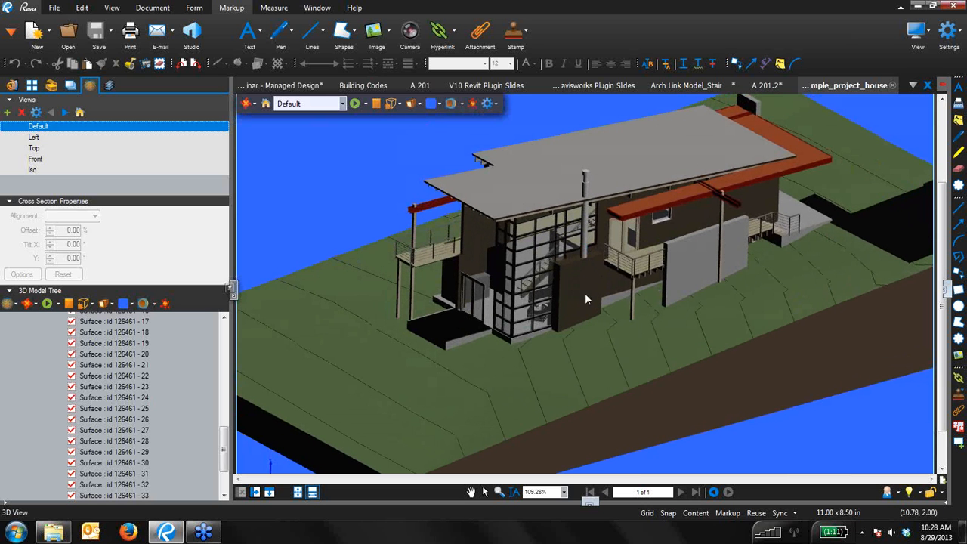
pyautogui.moveTo(584, 293); pyautogui.dragTo(634, 290)
pyautogui.scroll(5, 578, 268)
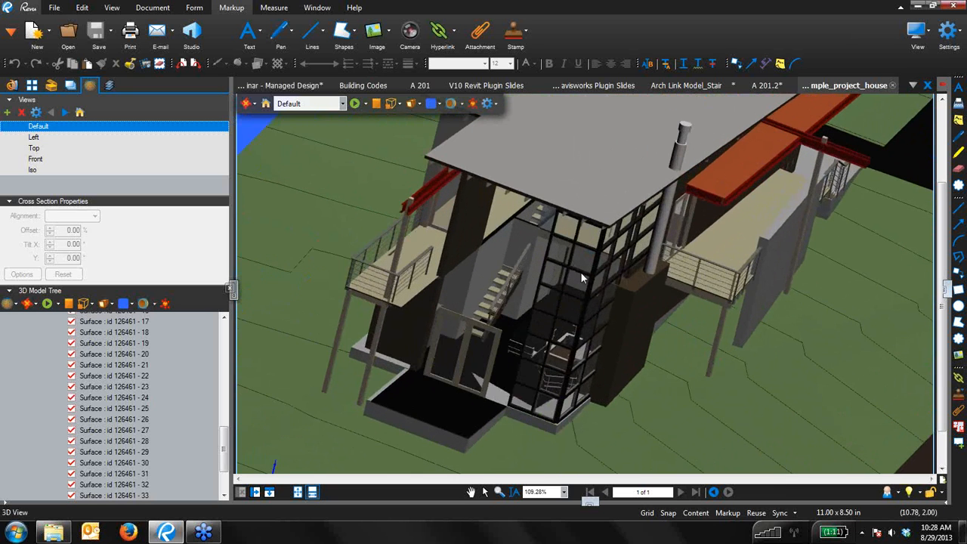
pyautogui.moveTo(580, 273); pyautogui.dragTo(541, 268)
pyautogui.scroll(-4, 516, 280)
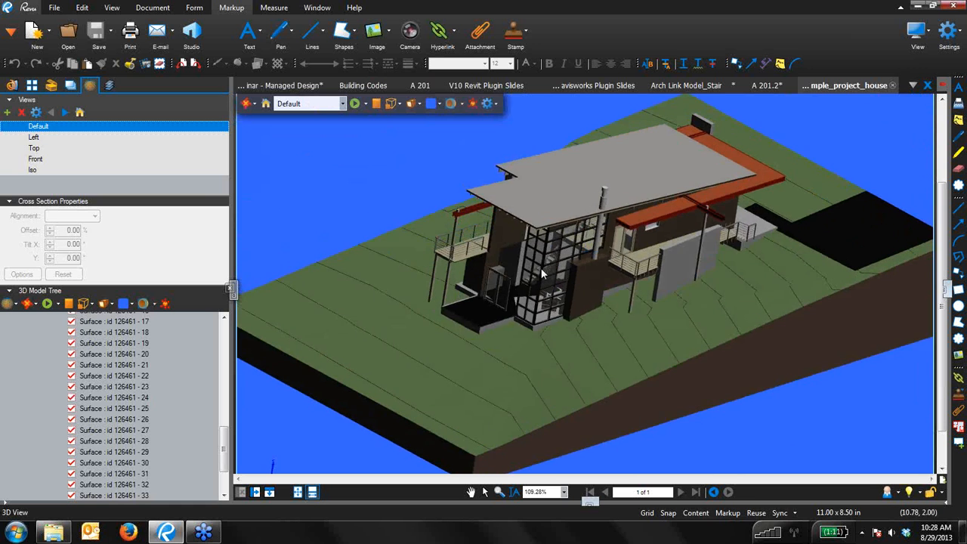
pyautogui.scroll(1, 542, 273)
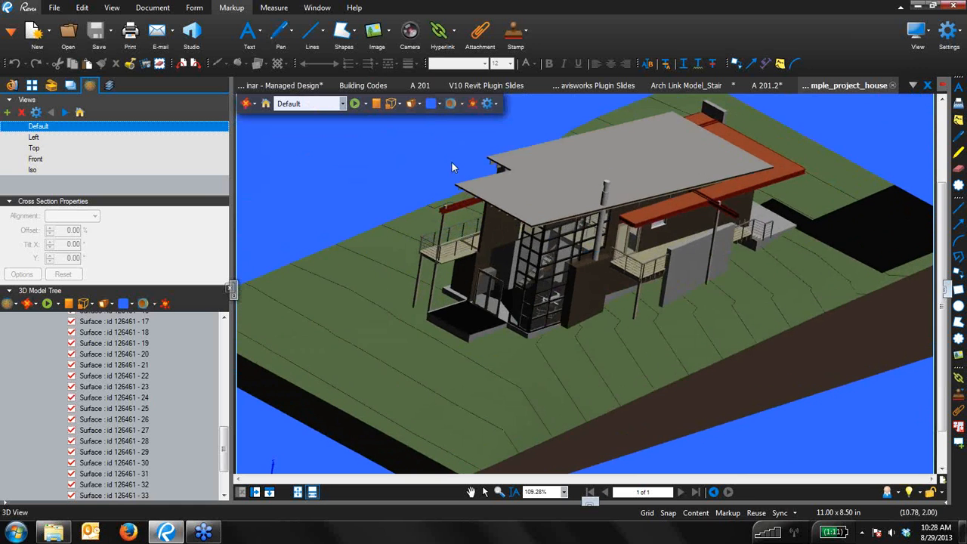
# Step: Cut the house with a Z-Plane cross section, and raise its offset to 7.00% to look into the upper floor
pyautogui.click(446, 106)
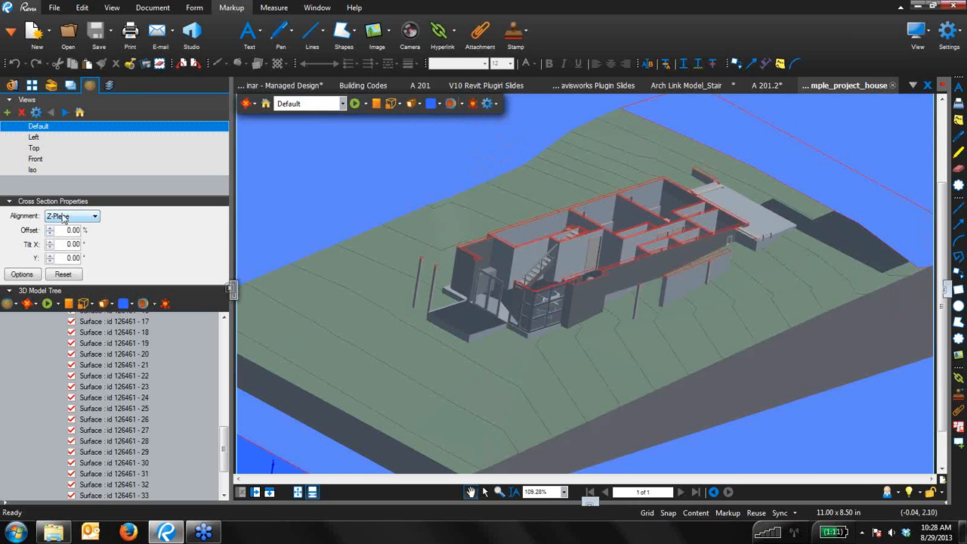
pyautogui.moveTo(48, 231); pyautogui.dragTo(48, 231)
pyautogui.scroll(5, 539, 240)
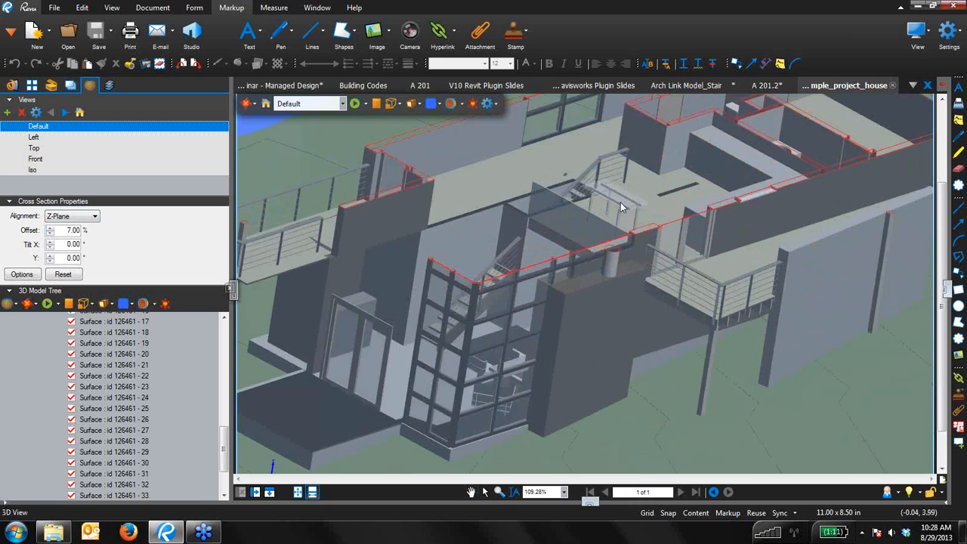
pyautogui.scroll(-6, 596, 236)
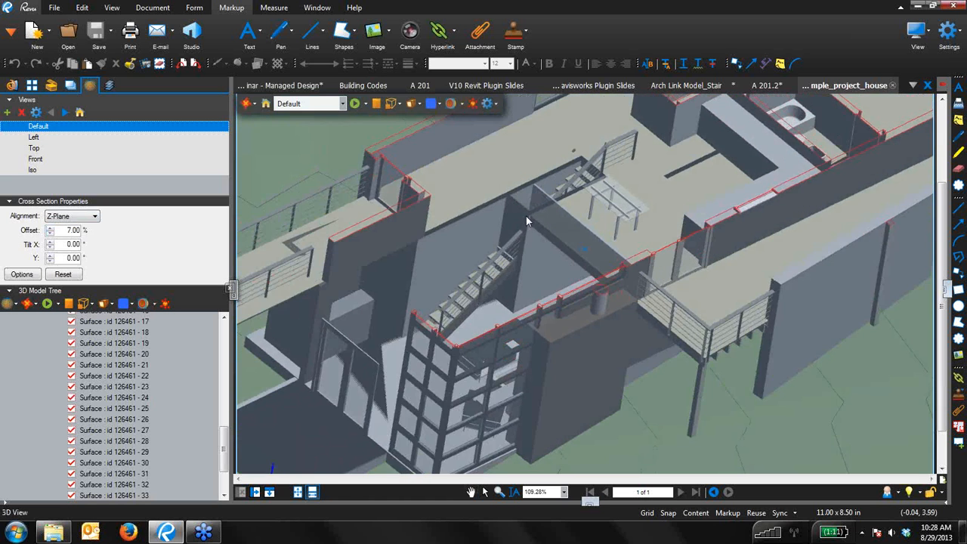
pyautogui.moveTo(49, 234); pyautogui.dragTo(49, 233)
# Step: Align the cross section to the X-Plane, and turn the model so the cut through the stair faces forward
pyautogui.click(85, 218)
pyautogui.click(60, 226)
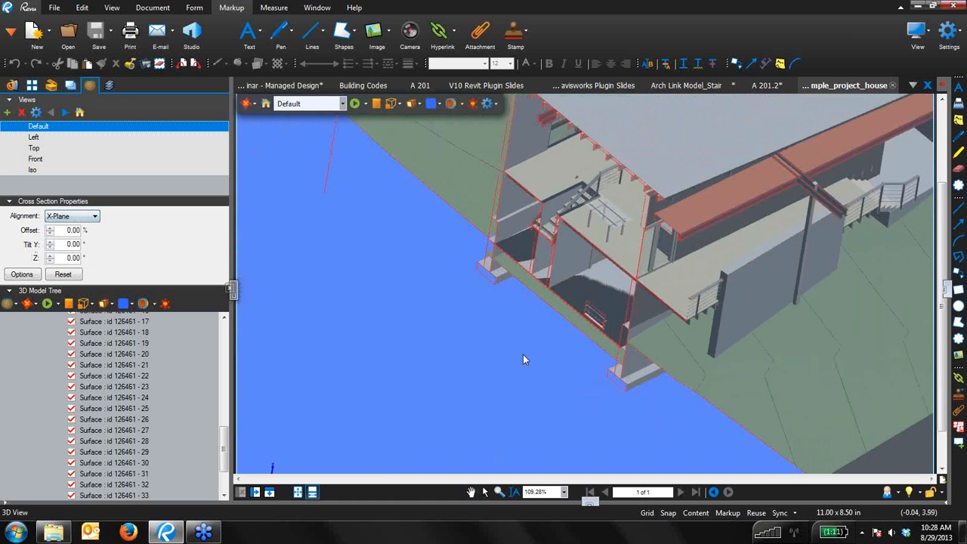
pyautogui.moveTo(646, 358)
pyautogui.mouseDown()
pyautogui.moveTo(678, 334)
pyautogui.moveTo(707, 333)
pyautogui.moveTo(699, 227)
pyautogui.moveTo(443, 220)
pyautogui.moveTo(420, 277)
pyautogui.moveTo(509, 320)
pyautogui.moveTo(506, 365)
pyautogui.moveTo(609, 394)
pyautogui.moveTo(626, 347)
pyautogui.moveTo(598, 364)
pyautogui.moveTo(508, 343)
pyautogui.mouseUp()
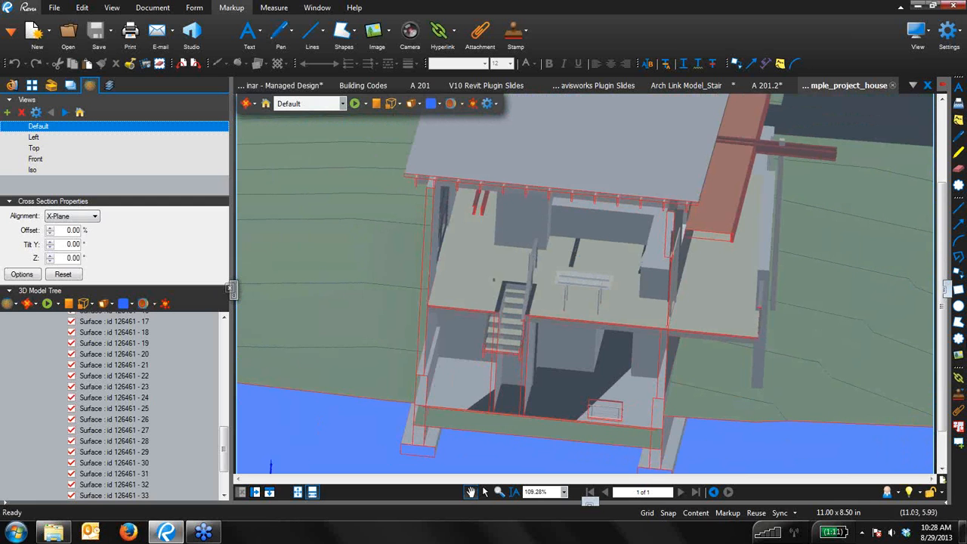
pyautogui.click(955, 339)
pyautogui.moveTo(475, 276); pyautogui.dragTo(541, 365)
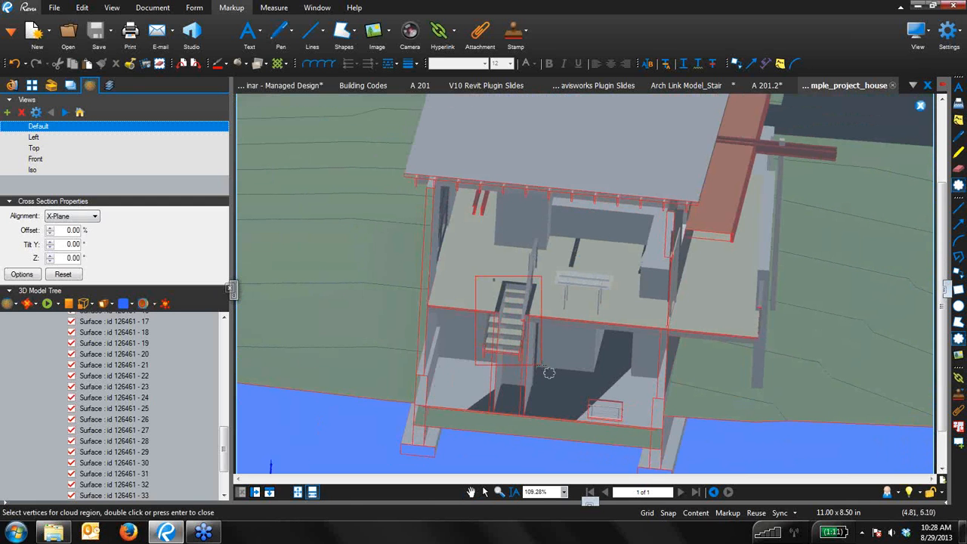
pyautogui.click(520, 276)
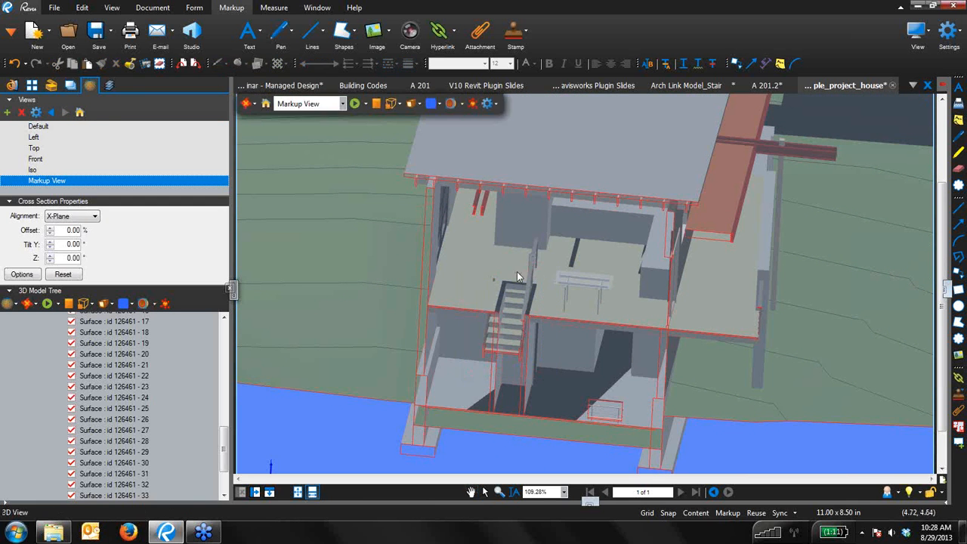
# Step: Draw a green BB Comments cloud around the interior stair in the sectioned house
pyautogui.click(51, 87)
pyautogui.click(15, 243)
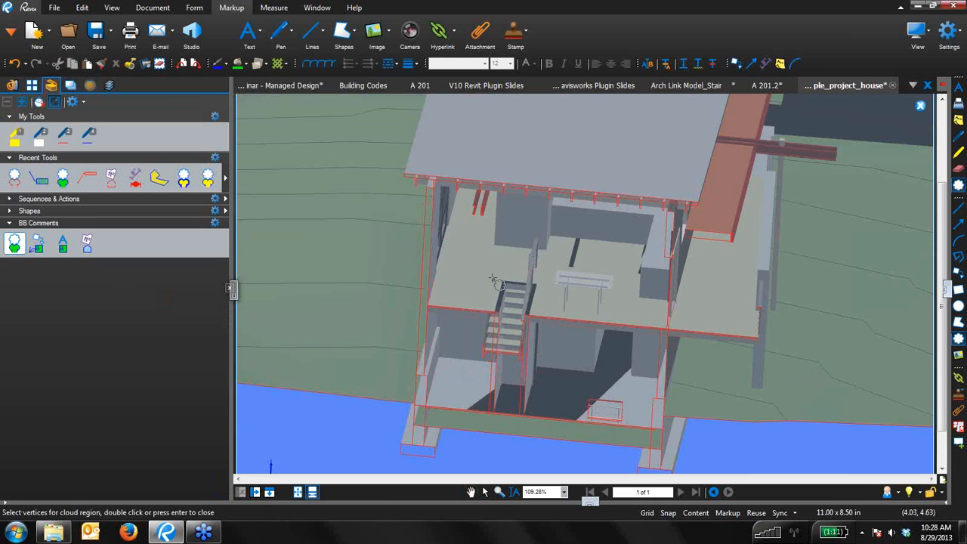
pyautogui.moveTo(492, 280); pyautogui.dragTo(559, 382)
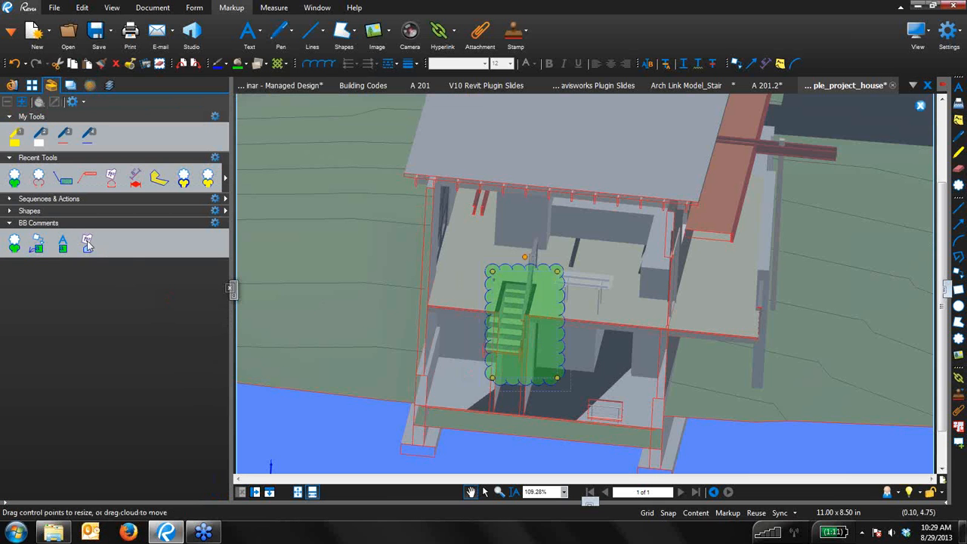
# Step: Add a green callout pointing at the clouded stair with the text "how many risers on this stairwell?"
pyautogui.click(536, 333)
pyautogui.click(649, 279)
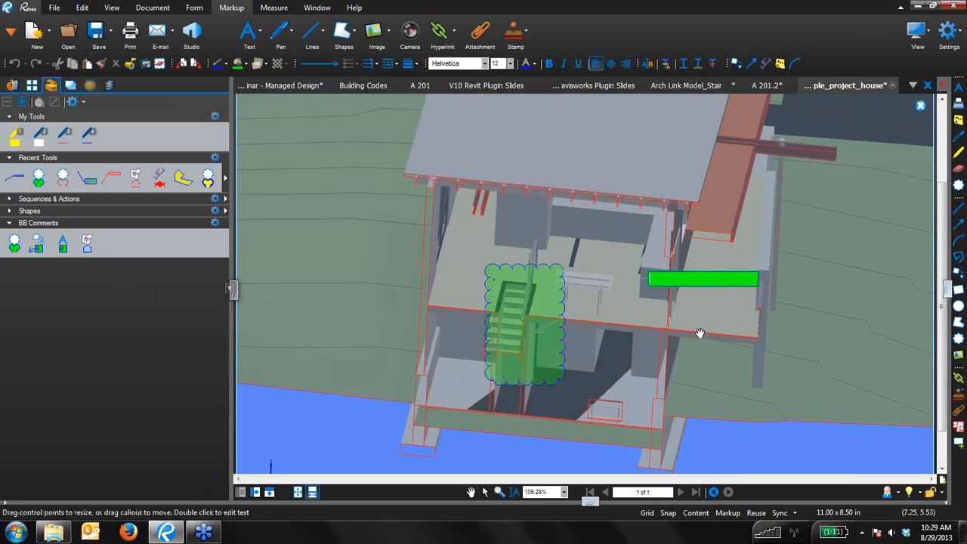
pyautogui.write('how many risers')
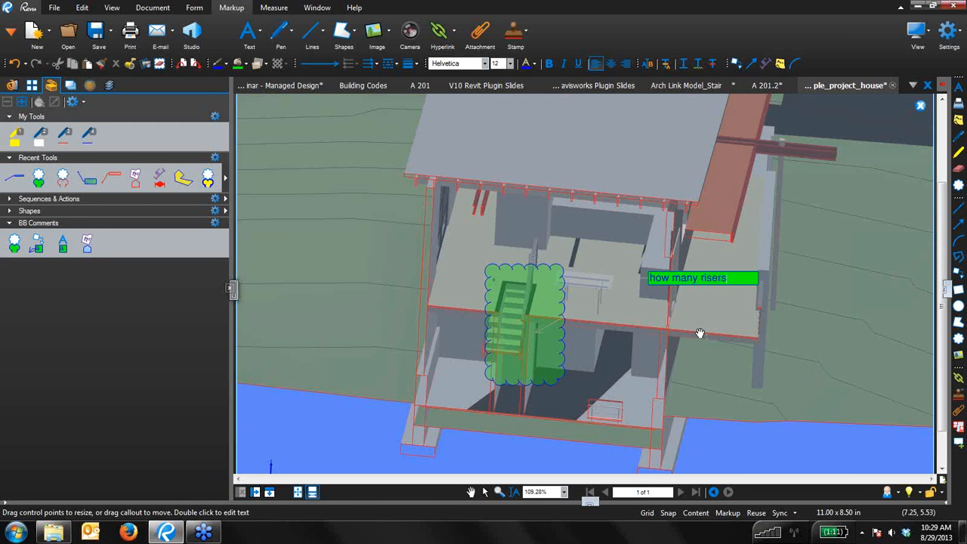
pyautogui.write(' on this s')
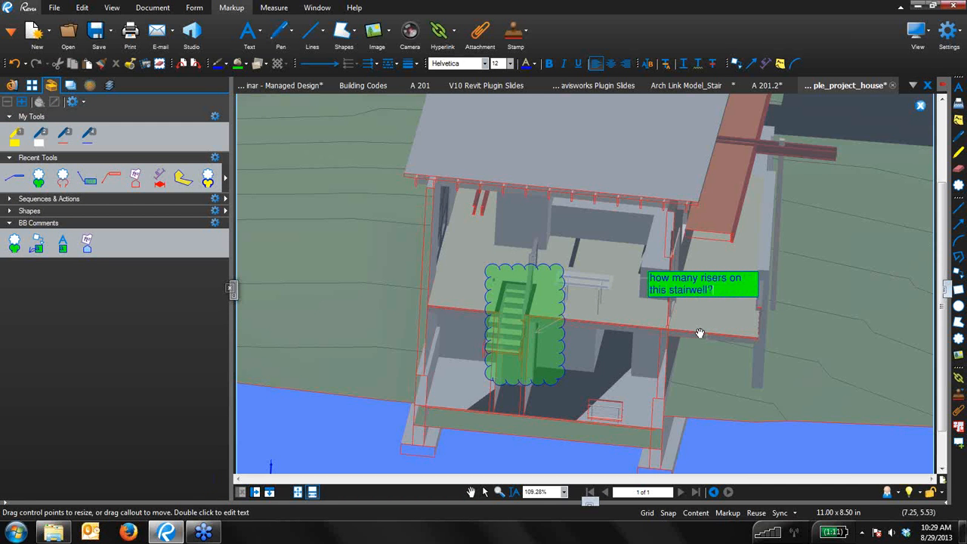
pyautogui.write('tairwell?')
pyautogui.click(744, 392)
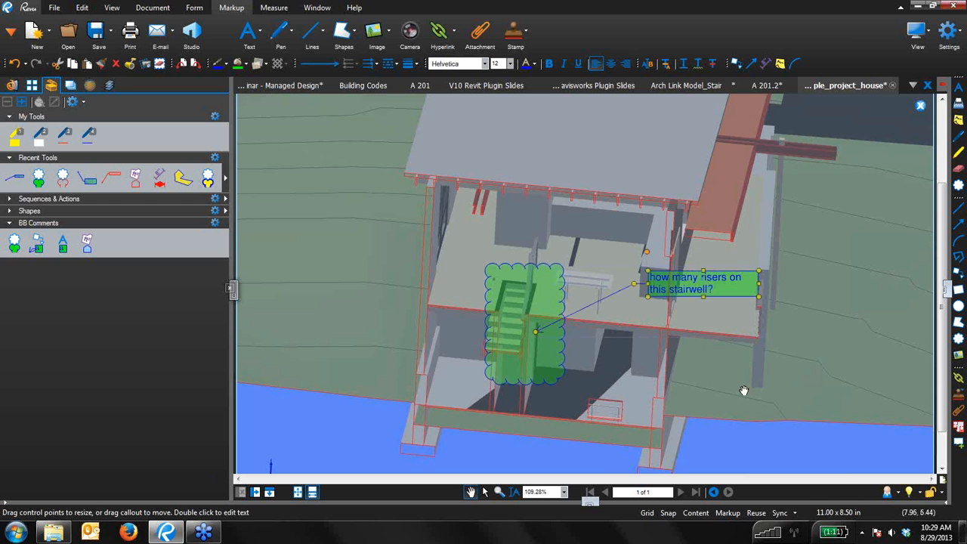
# Step: Leave the stair markups, orbit the model without its cross section, and recall the markup view from its sphere marker
pyautogui.click(920, 106)
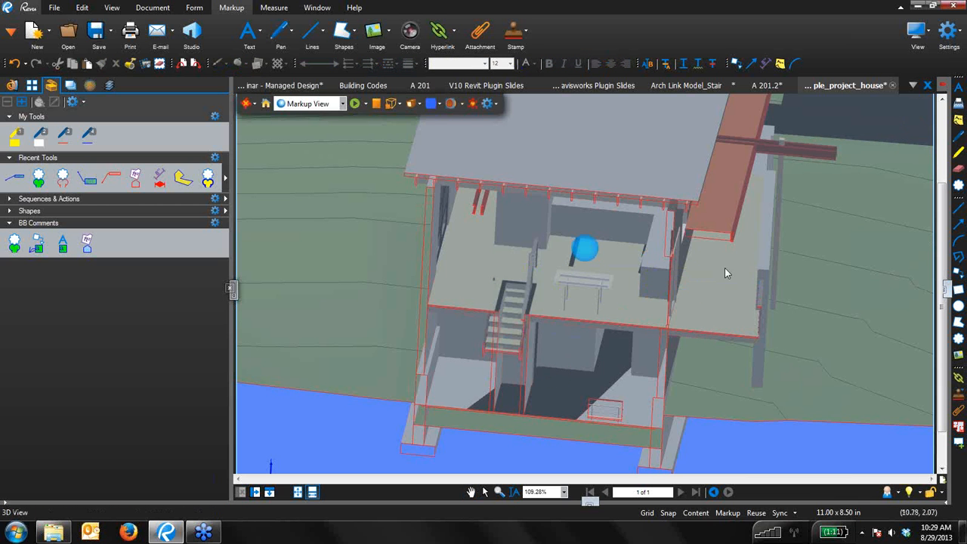
pyautogui.moveTo(715, 300); pyautogui.dragTo(562, 355)
pyautogui.click(450, 104)
pyautogui.scroll(-4, 530, 274)
pyautogui.click(519, 254)
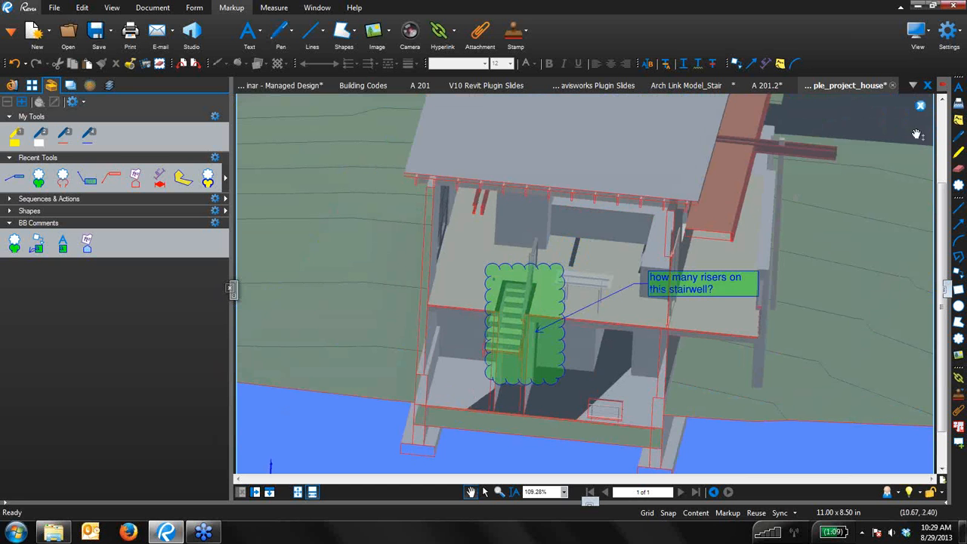
# Step: Leave the stair markups again, hide the cross section, and show a section box around the whole house model
pyautogui.click(920, 106)
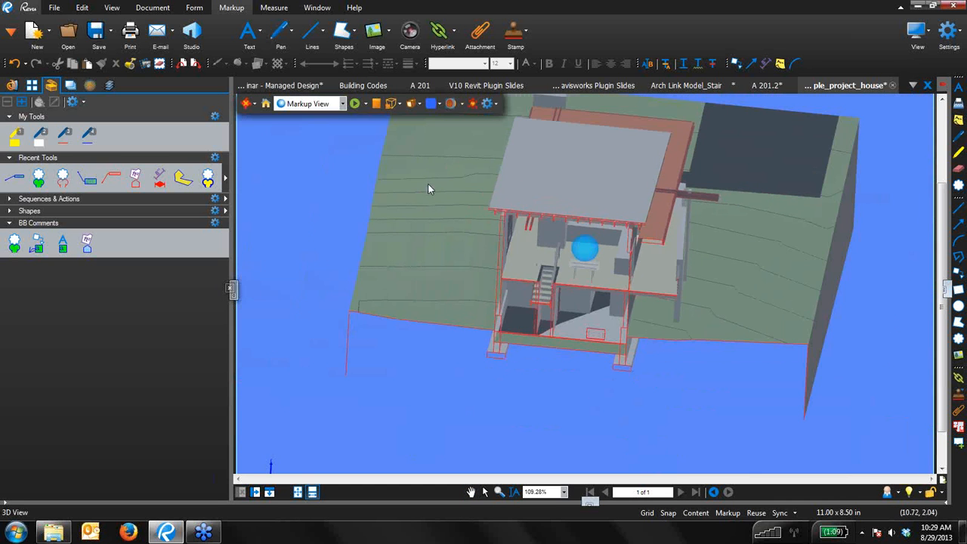
pyautogui.click(451, 104)
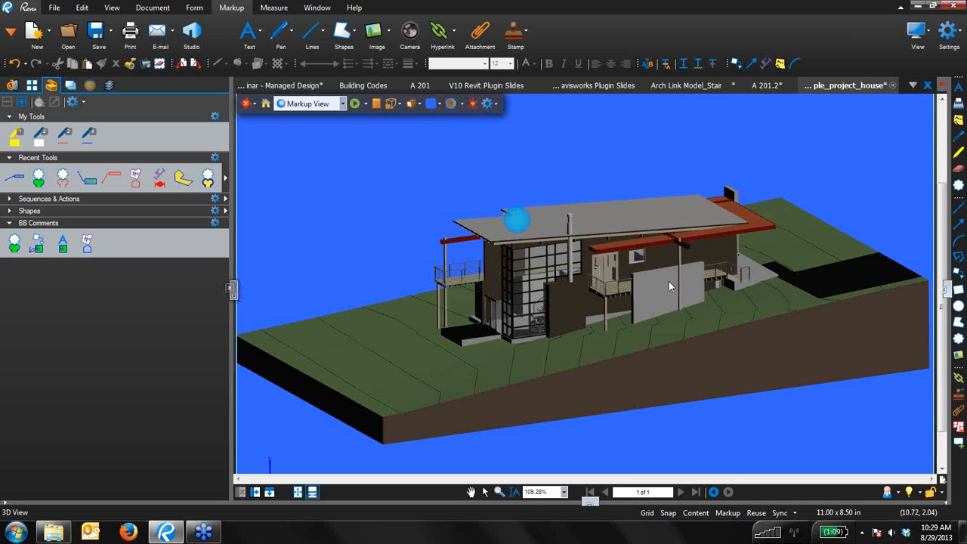
pyautogui.click(462, 105)
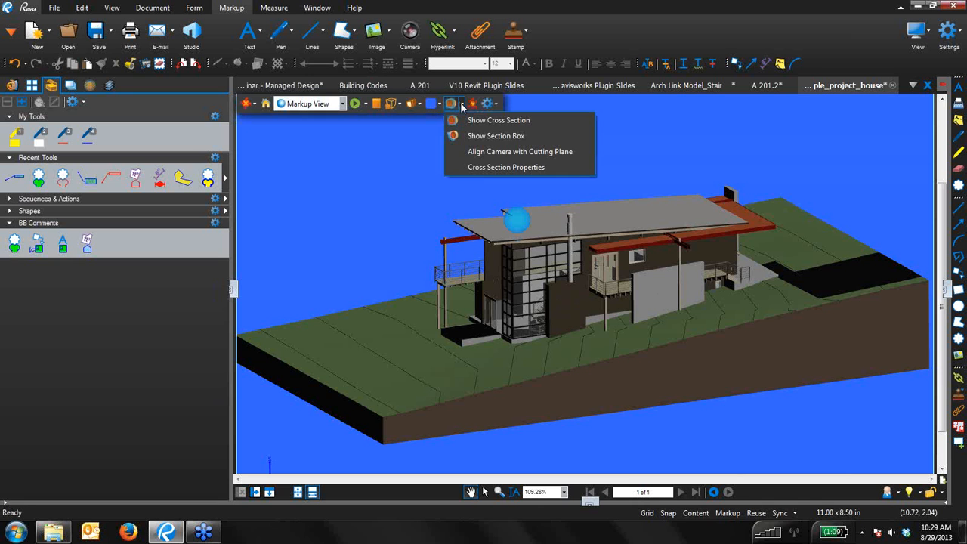
pyautogui.click(470, 136)
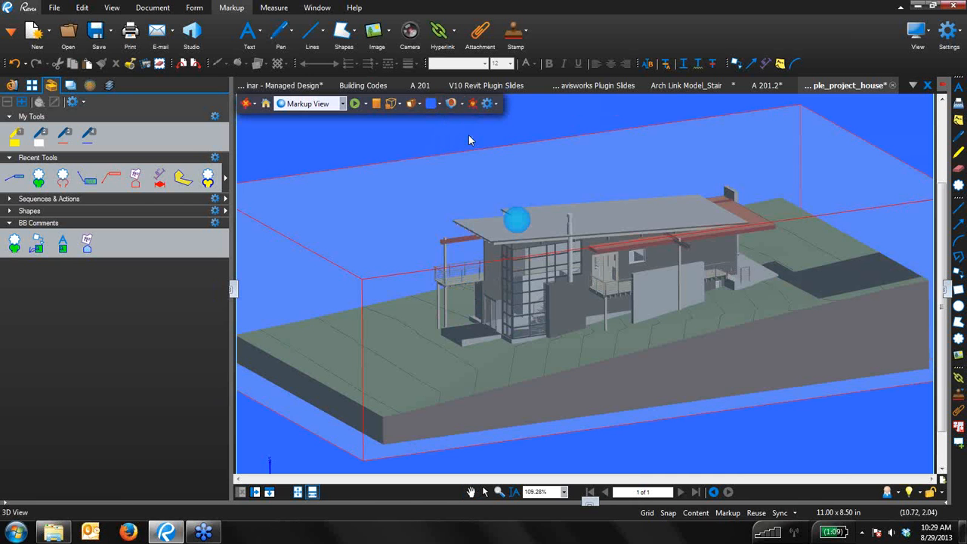
# Step: Shrink the section box from its far end, top and front faces to cut away terrain, roof and front wall
pyautogui.click(495, 148)
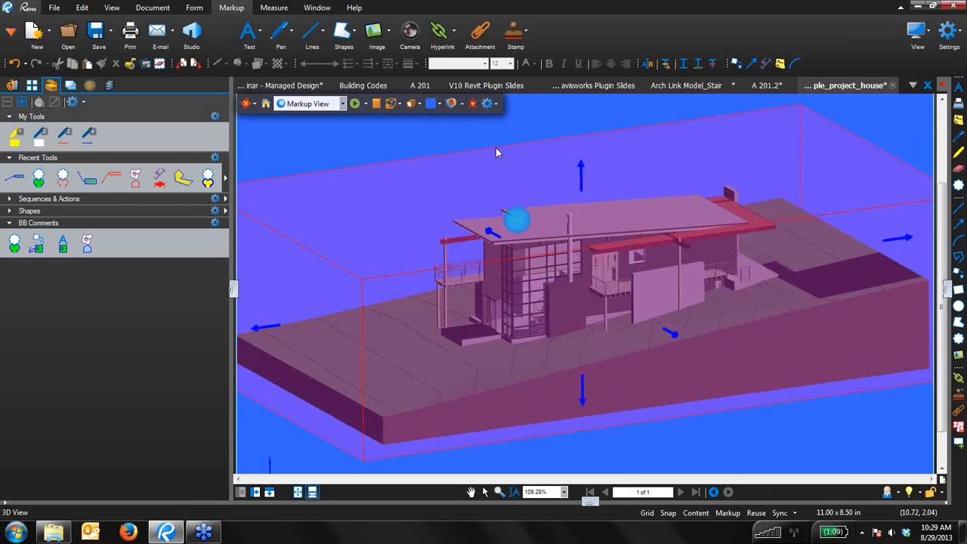
pyautogui.scroll(-3, 539, 281)
pyautogui.scroll(1, 549, 291)
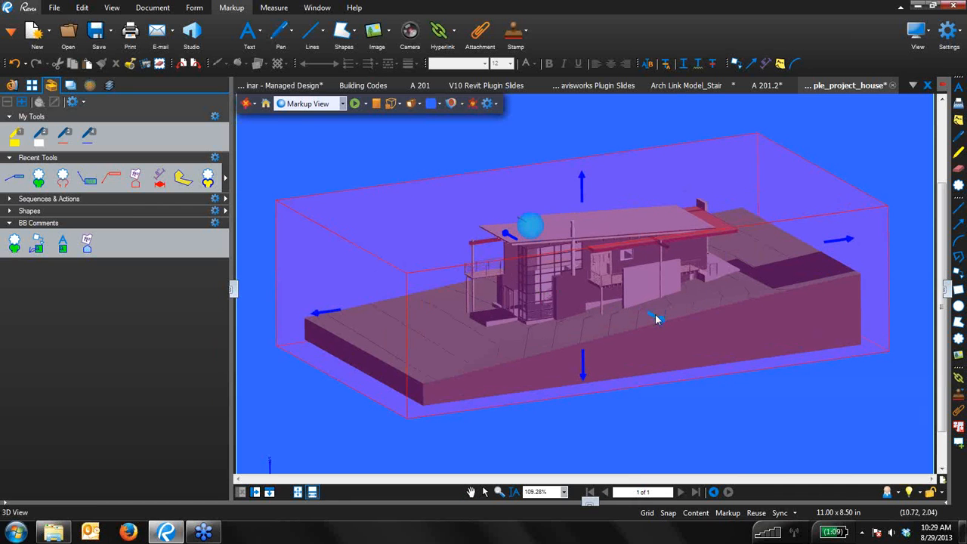
pyautogui.moveTo(825, 245); pyautogui.dragTo(661, 252)
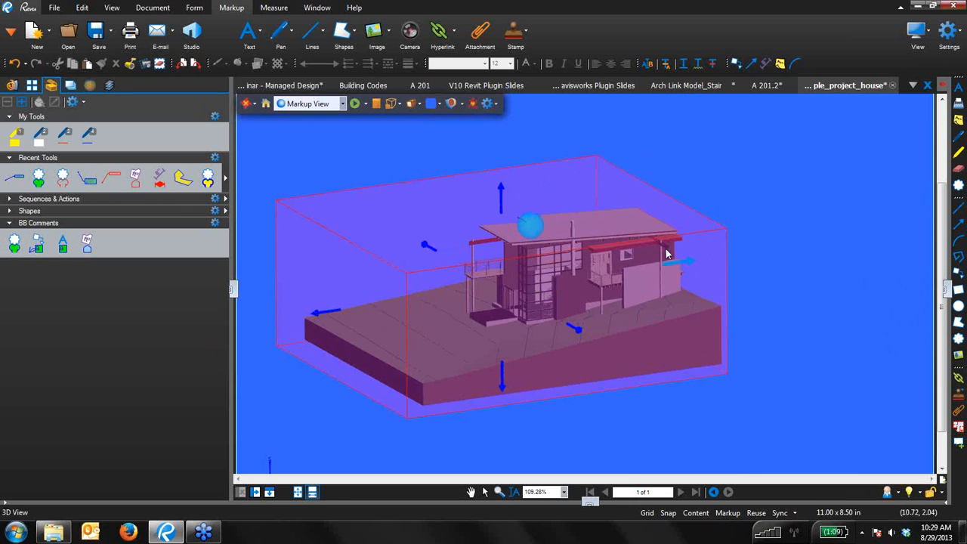
pyautogui.moveTo(500, 195); pyautogui.dragTo(496, 236)
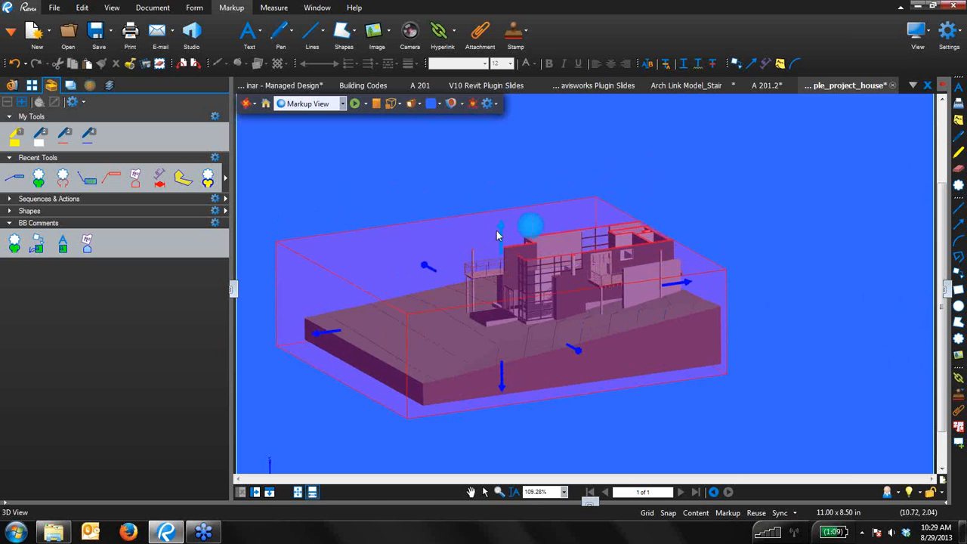
pyautogui.moveTo(567, 347); pyautogui.dragTo(527, 329)
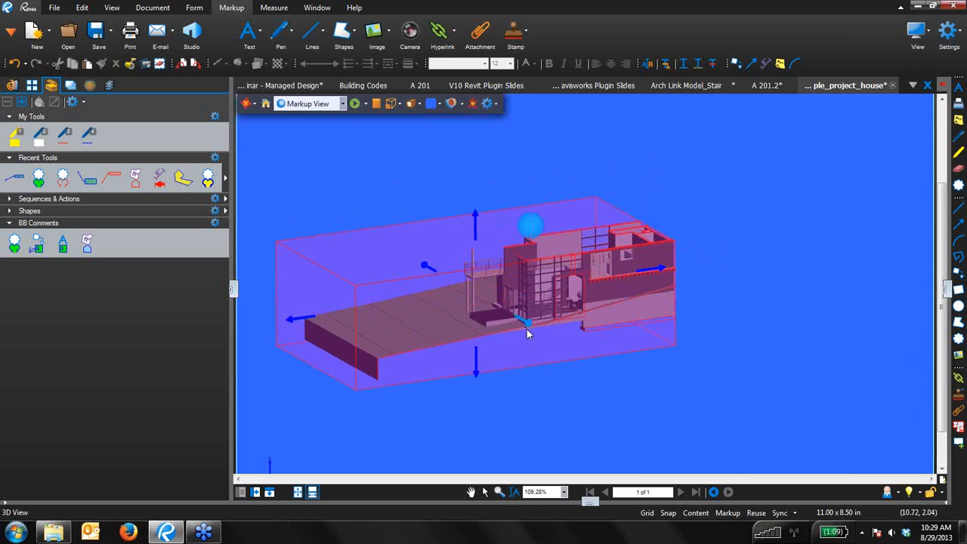
# Step: Shrink the section box further from its far end and front face to expose the lower-floor rooms and elevator area up close
pyautogui.moveTo(296, 317); pyautogui.dragTo(535, 314)
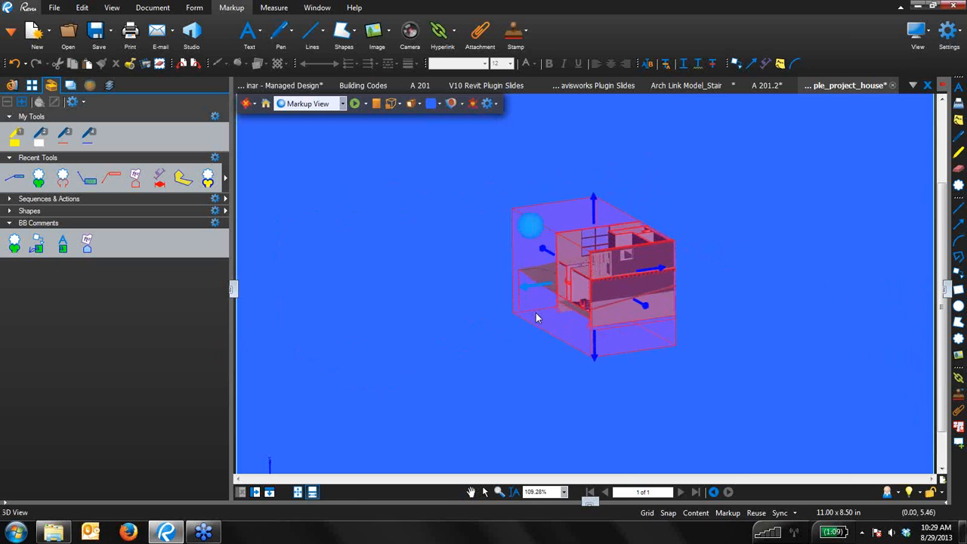
pyautogui.scroll(5, 563, 299)
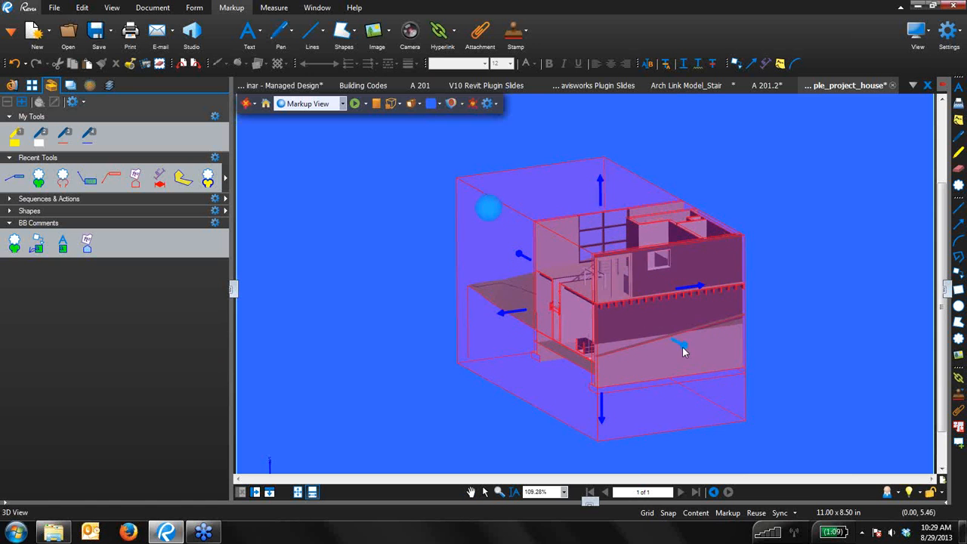
pyautogui.moveTo(679, 345); pyautogui.dragTo(669, 325)
pyautogui.click(737, 347)
pyautogui.scroll(5, 669, 325)
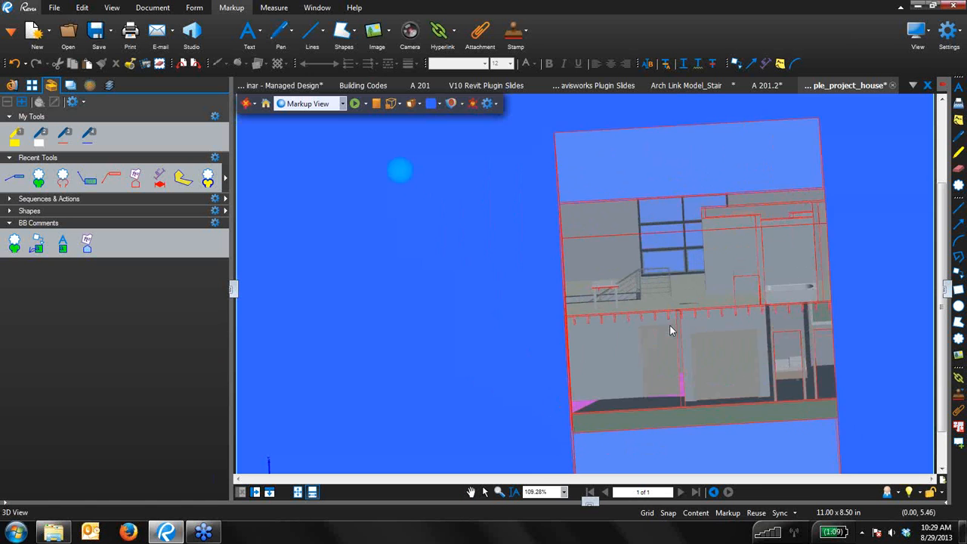
pyautogui.moveTo(721, 362); pyautogui.dragTo(532, 363)
pyautogui.scroll(2, 532, 362)
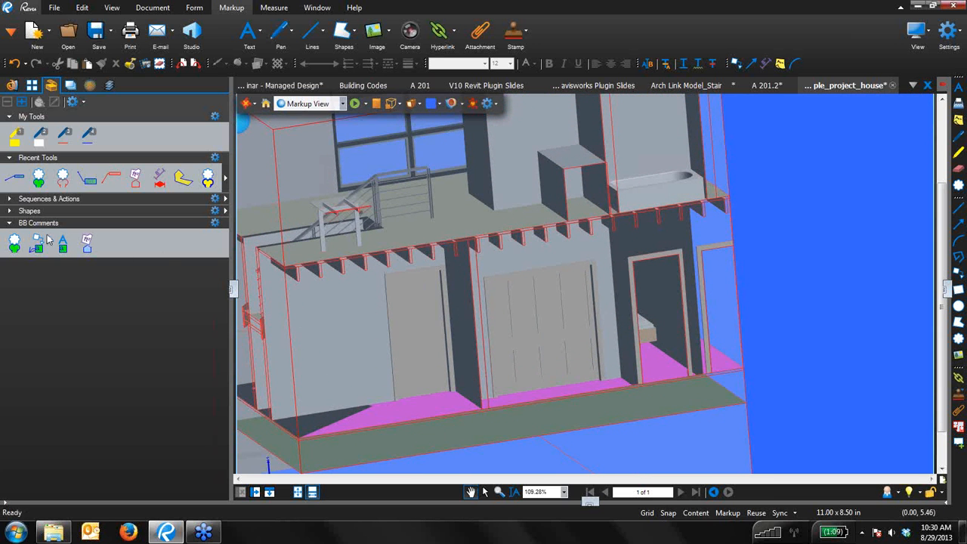
# Step: Draw a green cloud markup around the wide panelled elevator opening on the lower floor of the sectioned house
pyautogui.click(14, 242)
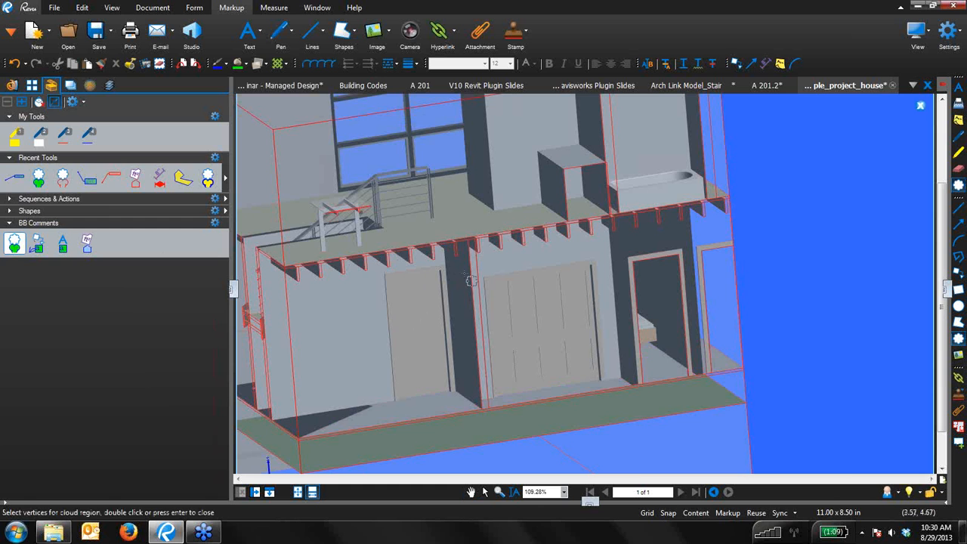
pyautogui.moveTo(463, 272); pyautogui.dragTo(463, 283)
pyautogui.click(14, 243)
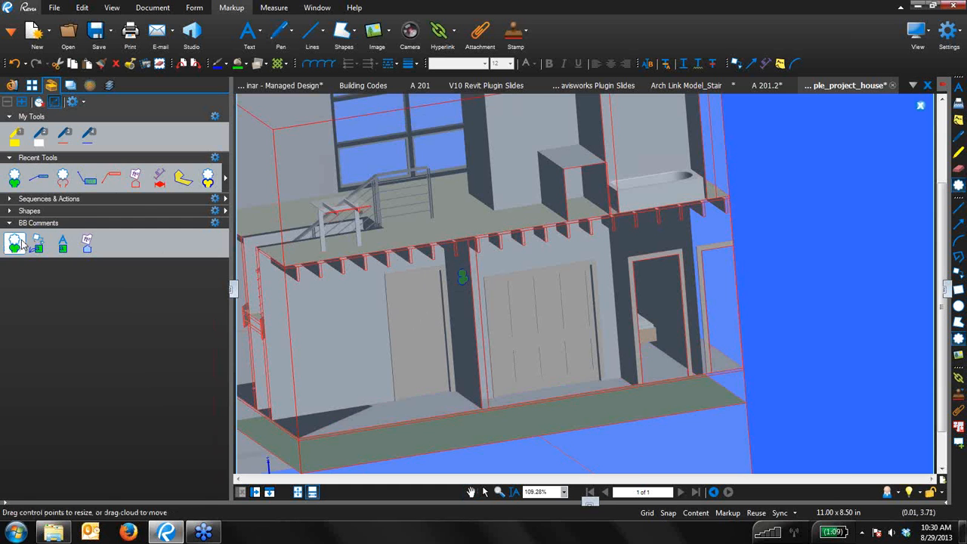
pyautogui.click(479, 270)
pyautogui.click(486, 405)
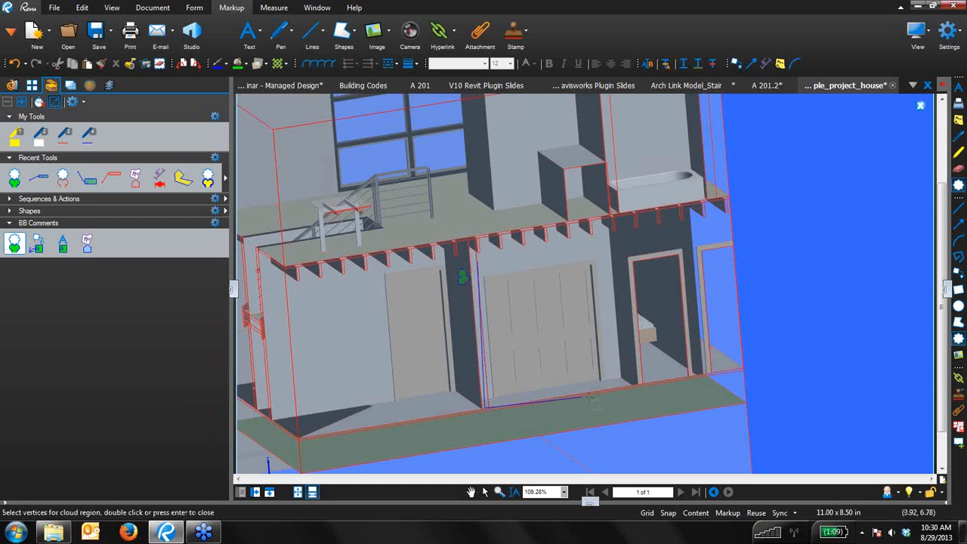
pyautogui.click(627, 392)
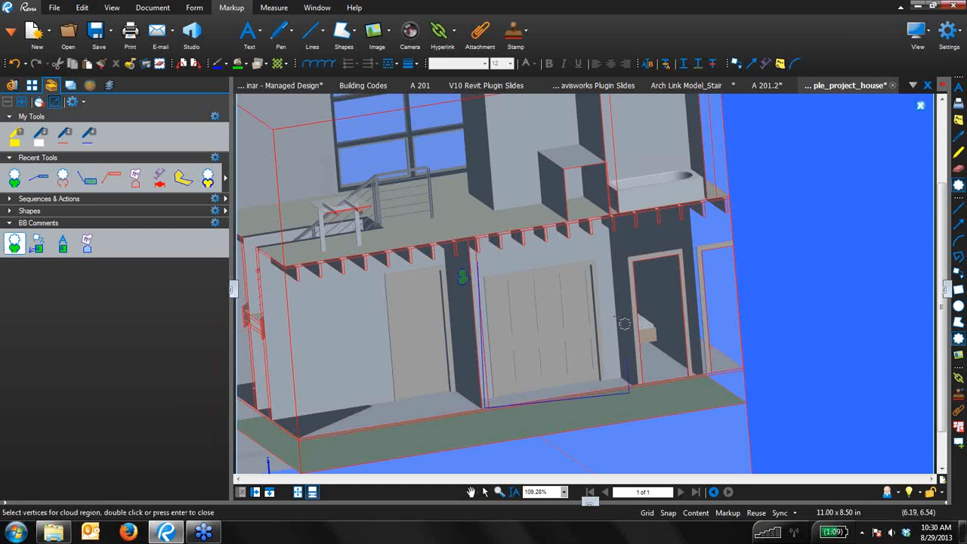
pyautogui.doubleClick(613, 233)
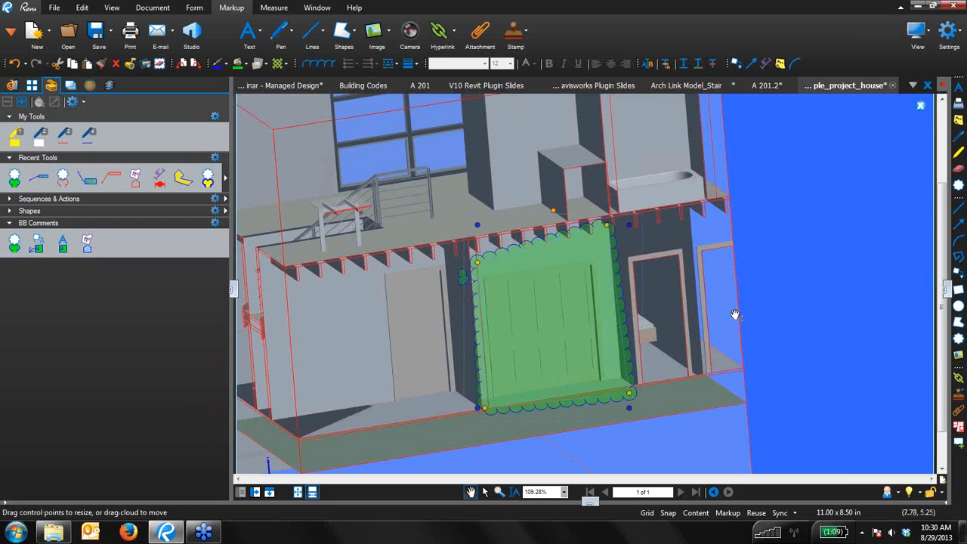
# Step: Add a green callout pointing at the clouded elevator with the text "RFI #222: How large is this elevator?"
pyautogui.click(38, 243)
pyautogui.click(557, 314)
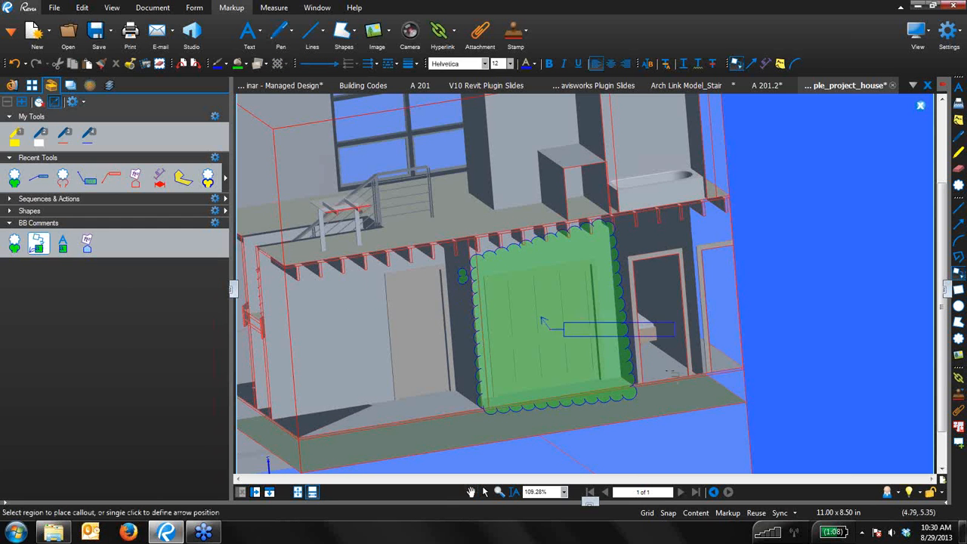
pyautogui.click(646, 423)
pyautogui.write('RFI #')
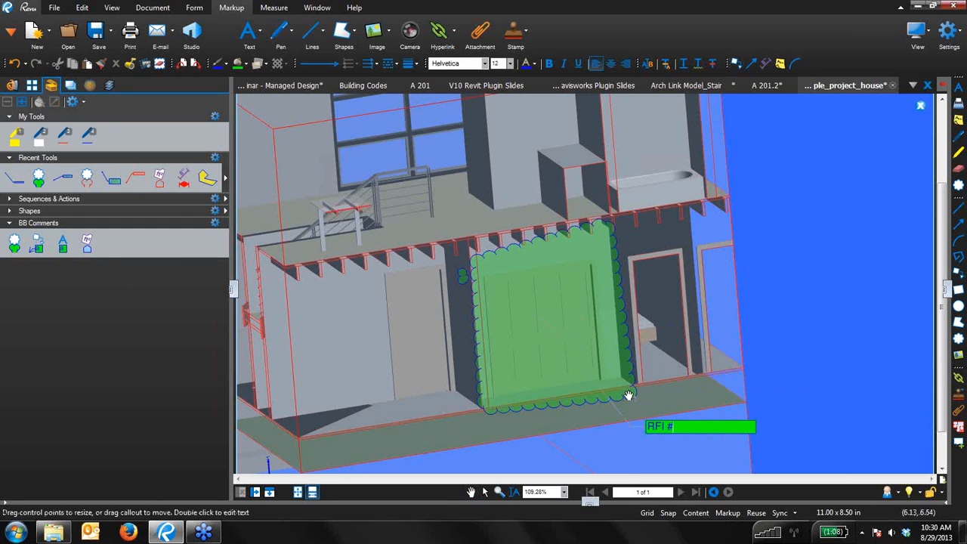
pyautogui.write('222: How large is this el')
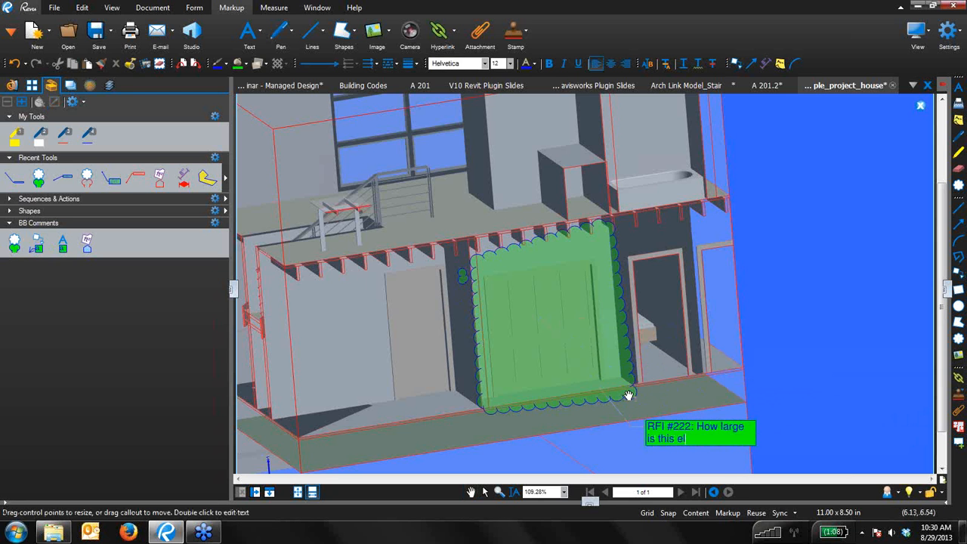
pyautogui.write('evator?')
pyautogui.rightClick(627, 395)
pyautogui.click(858, 332)
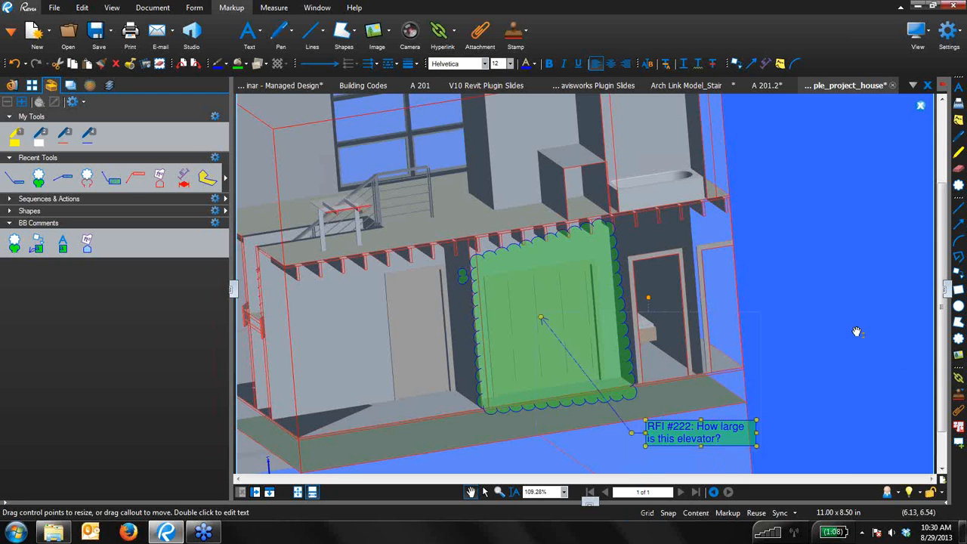
# Step: Leave the elevator markups, show the saved Front view, and turn off the section box
pyautogui.click(922, 106)
pyautogui.scroll(-5, 837, 252)
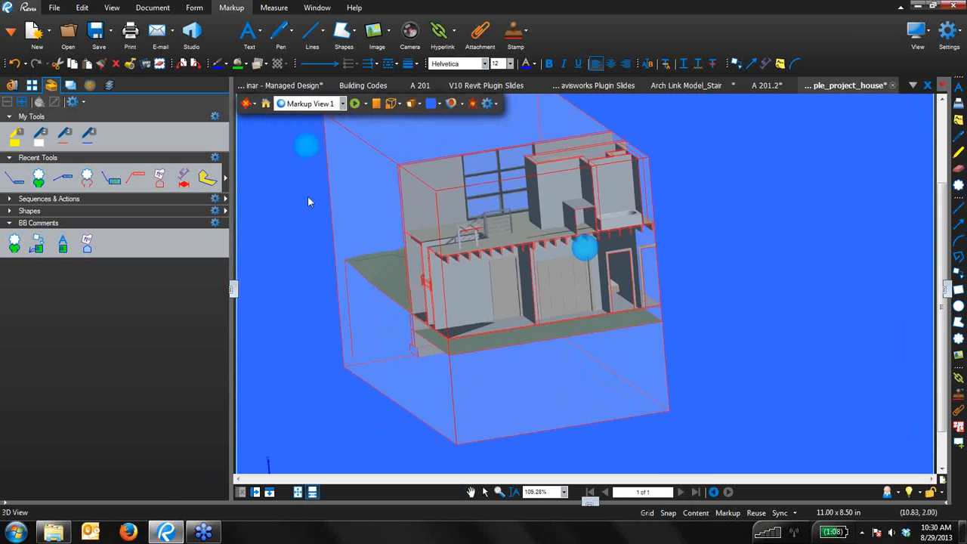
pyautogui.click(90, 85)
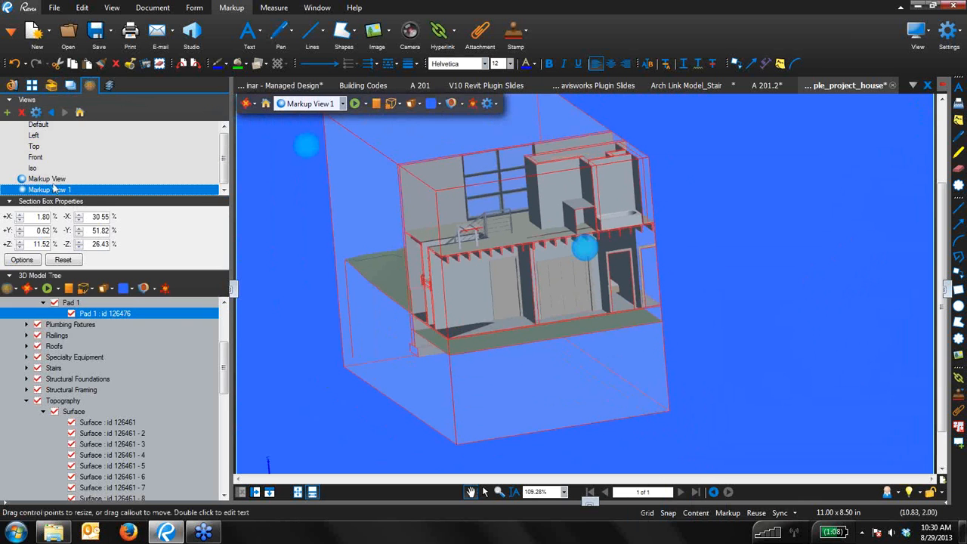
pyautogui.click(36, 157)
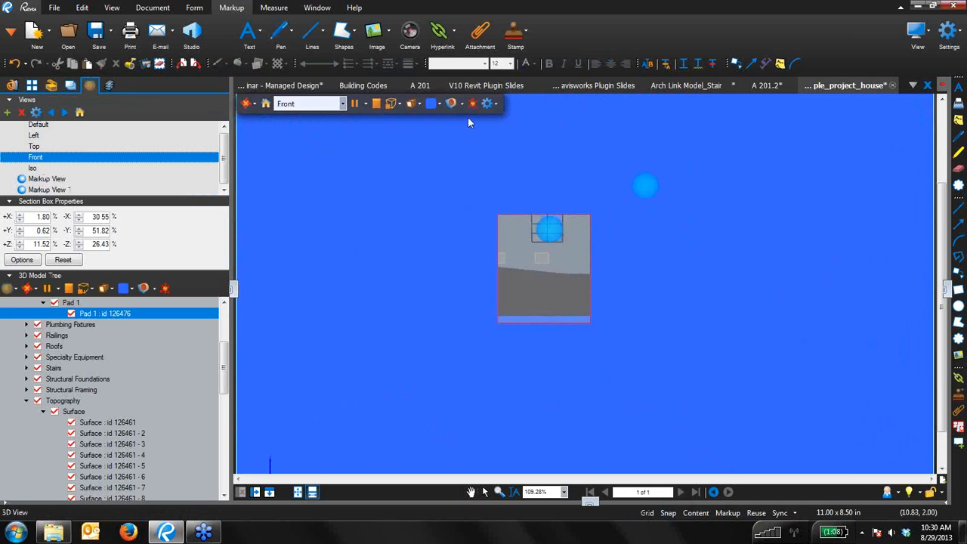
pyautogui.click(451, 103)
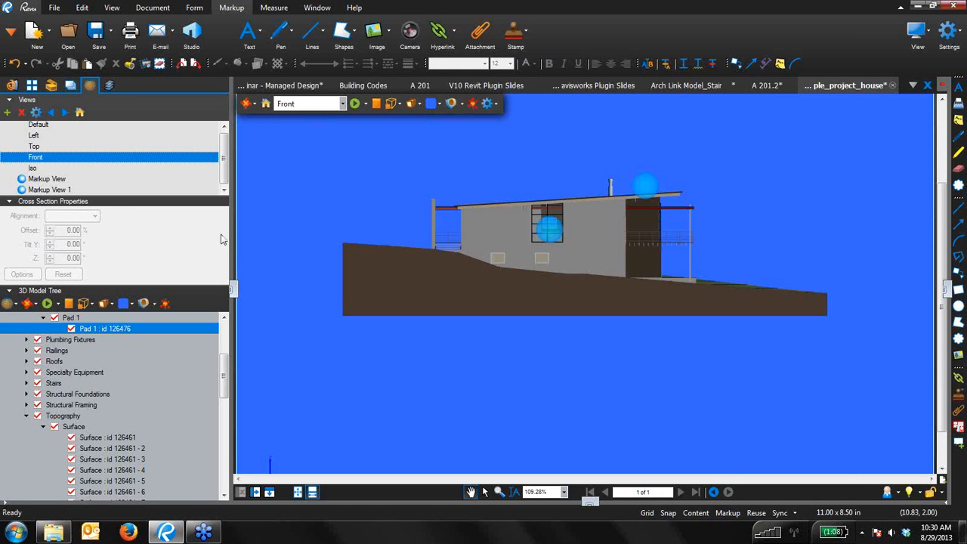
# Step: Recall the saved Markup View and Markup View 1 to compare the stair and elevator comments
pyautogui.click(59, 182)
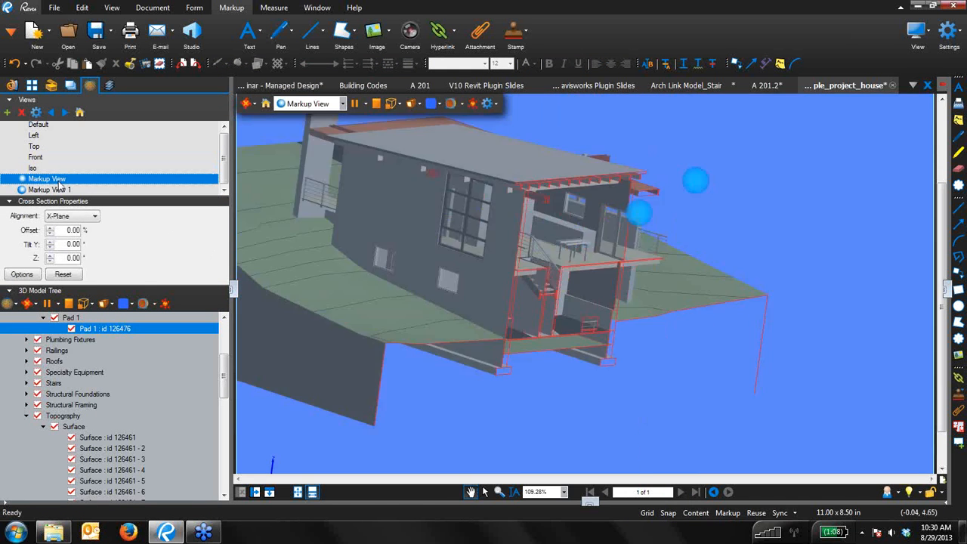
pyautogui.click(56, 190)
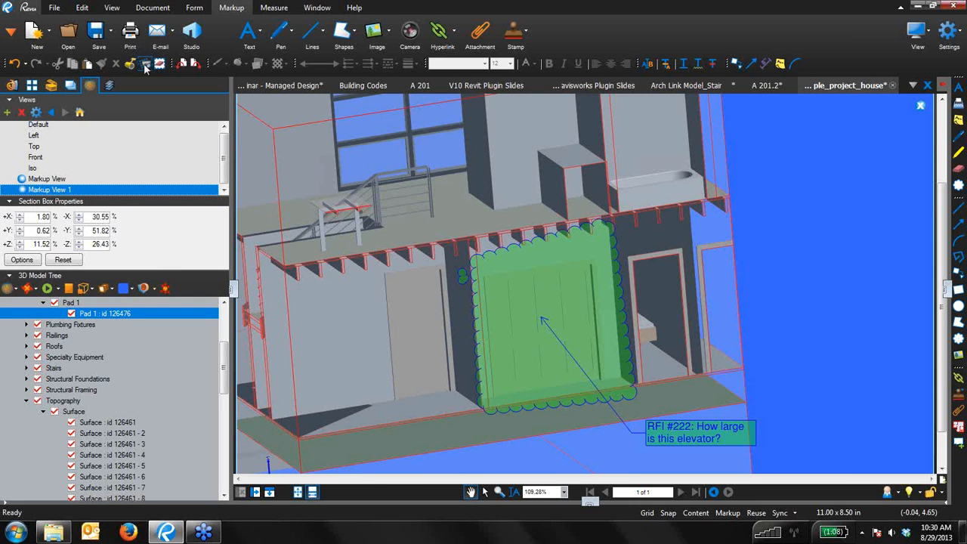
# Step: Open the Studio collaboration area beside the marked-up model
pyautogui.click(192, 33)
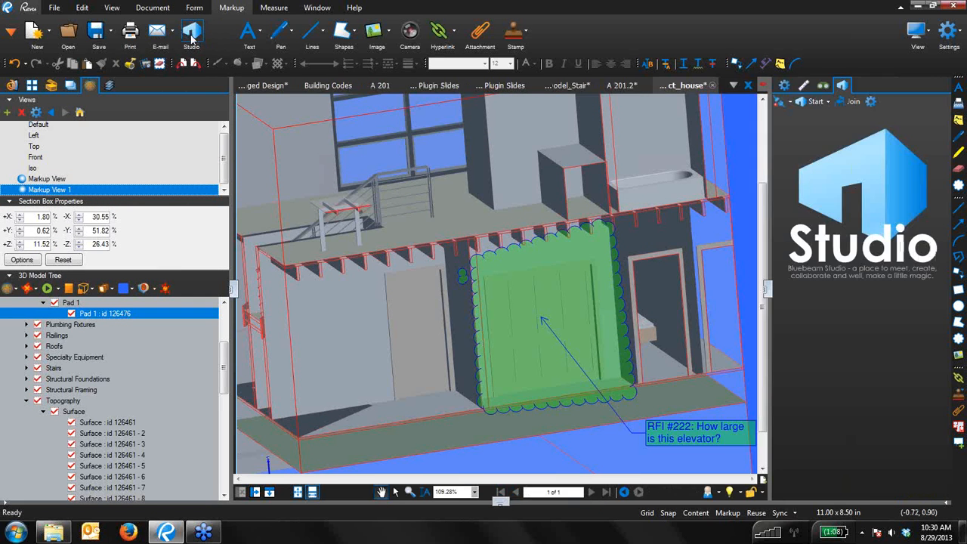
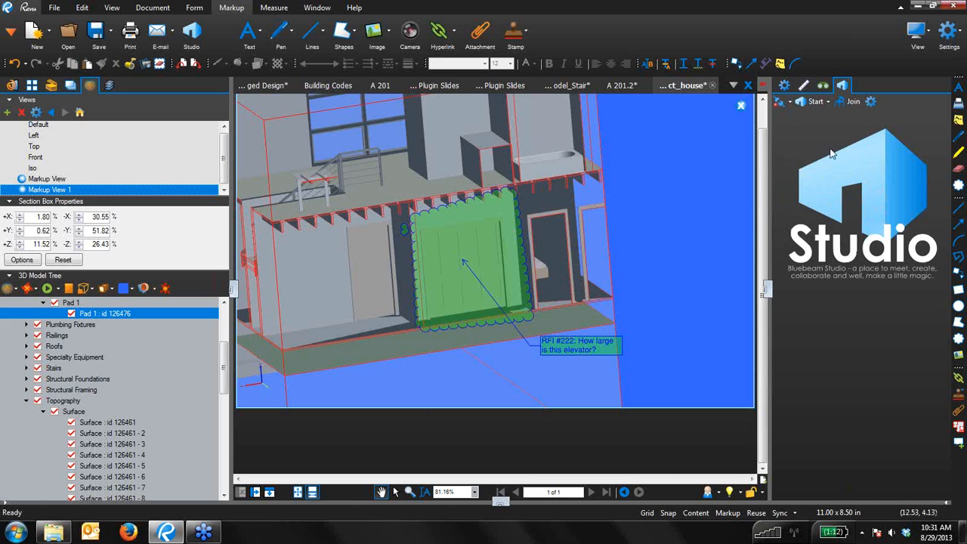
# Step: Enlarge the drawing area by collapsing the Studio panel, and switch off the section box on the active 3D model
pyautogui.click(766, 289)
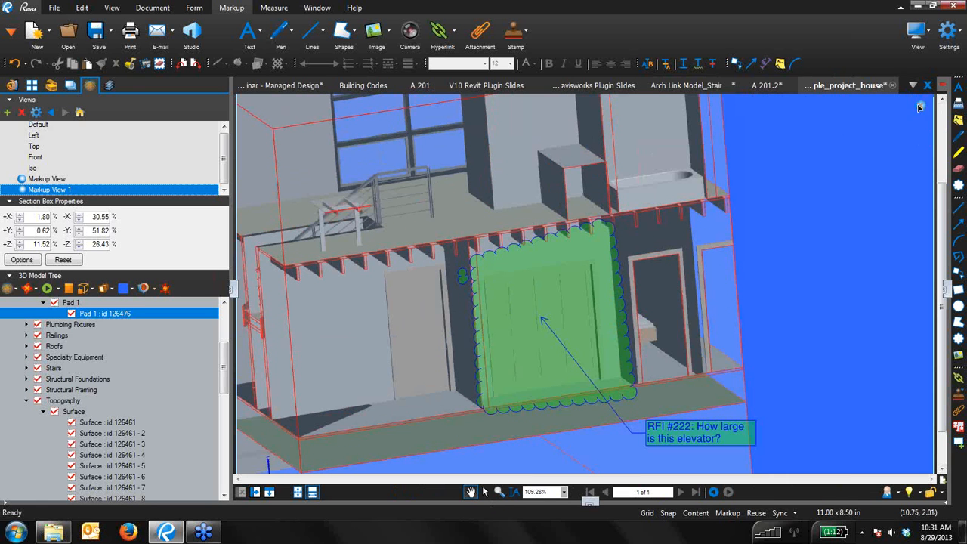
pyautogui.click(920, 106)
pyautogui.scroll(-5, 798, 260)
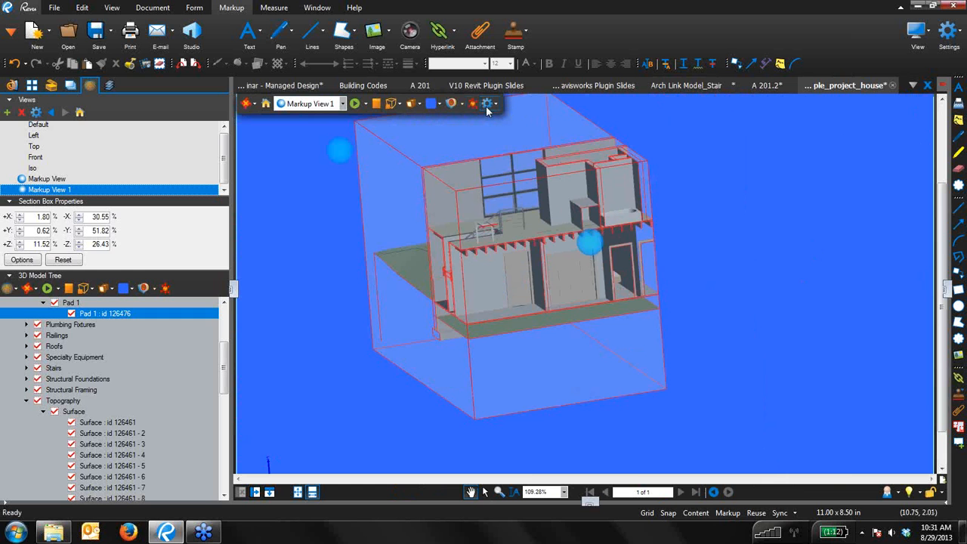
pyautogui.click(453, 104)
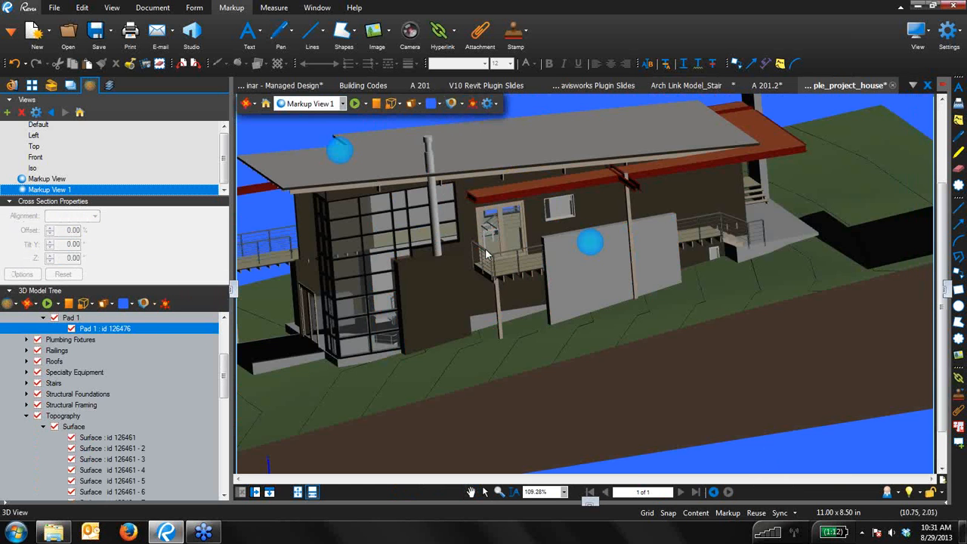
# Step: Select the metal standing seam roofing, turn on part manipulation and lift the roofing straight up off the house
pyautogui.moveTo(487, 255); pyautogui.dragTo(550, 284)
pyautogui.scroll(-5, 550, 284)
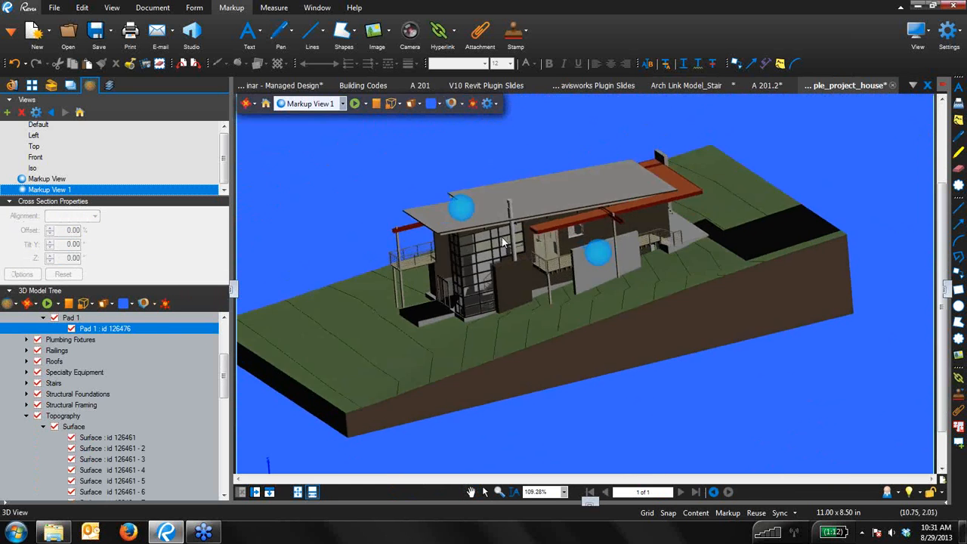
pyautogui.moveTo(504, 242)
pyautogui.mouseDown()
pyautogui.moveTo(484, 258)
pyautogui.moveTo(520, 233)
pyautogui.mouseUp()
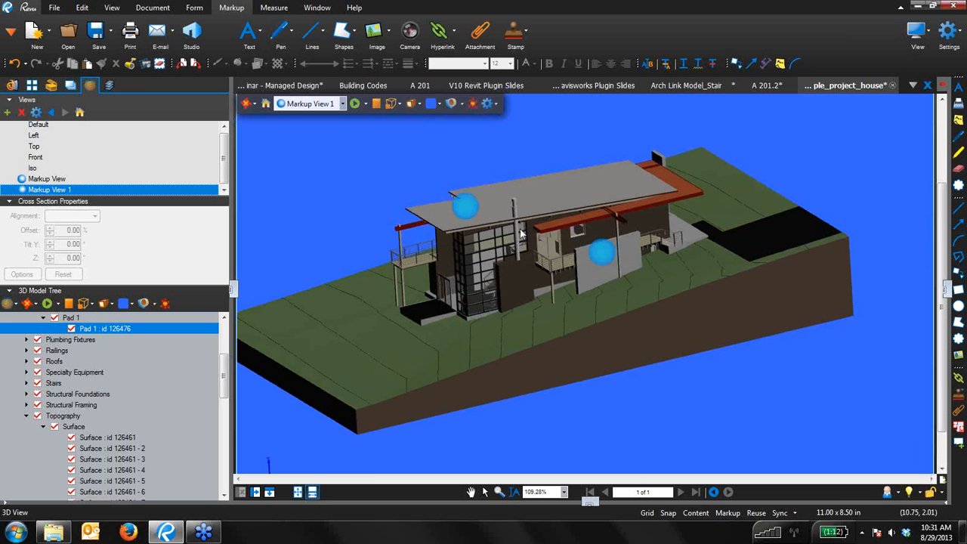
pyautogui.scroll(4, 520, 234)
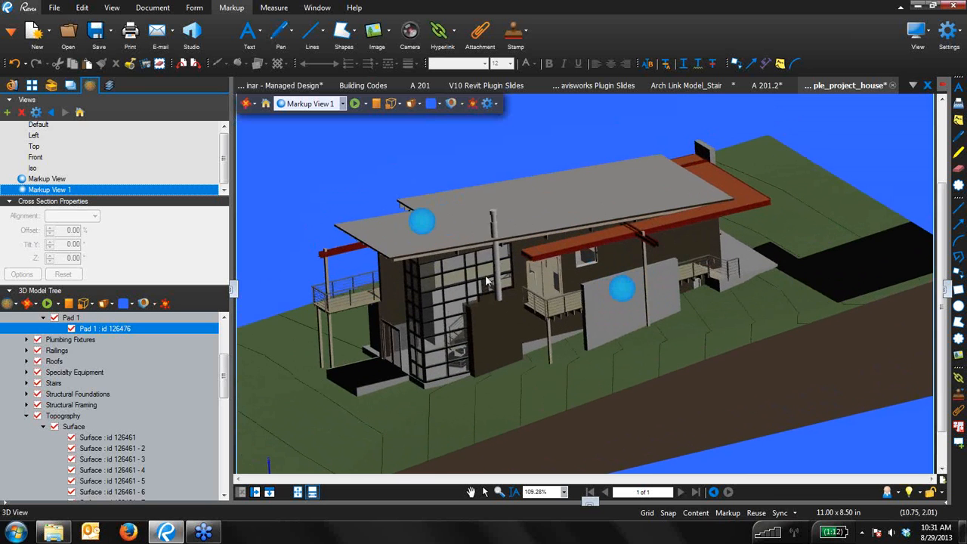
pyautogui.scroll(2, 380, 305)
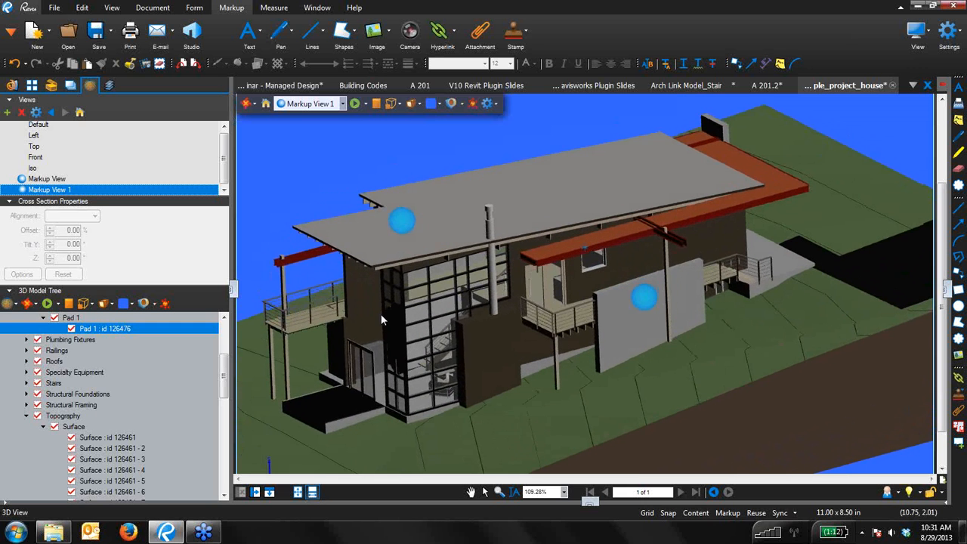
pyautogui.scroll(-2, 421, 294)
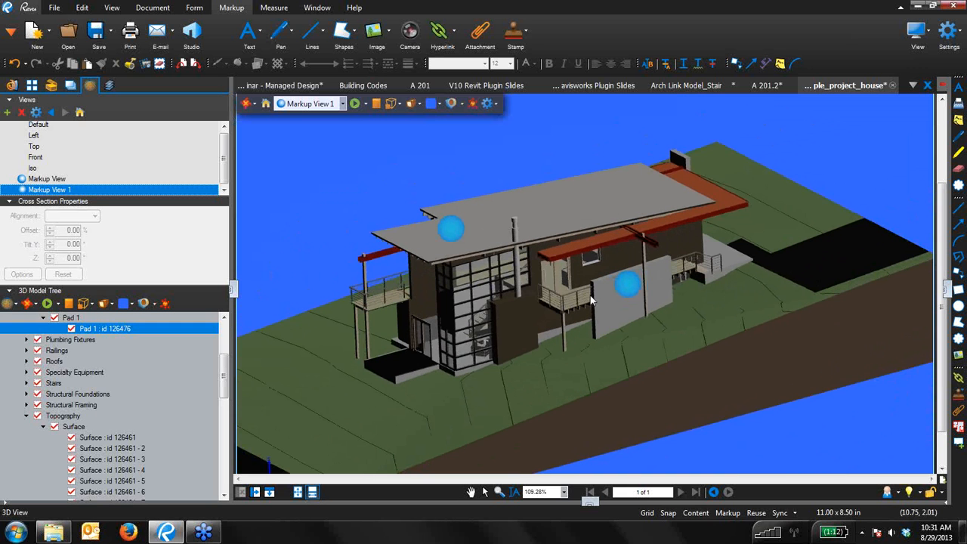
pyautogui.moveTo(571, 312); pyautogui.dragTo(526, 229)
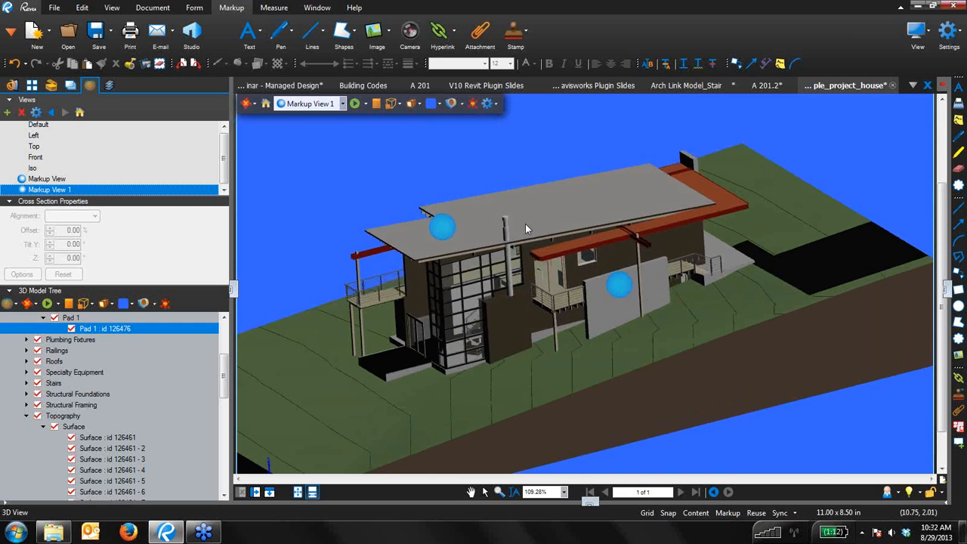
pyautogui.click(513, 231)
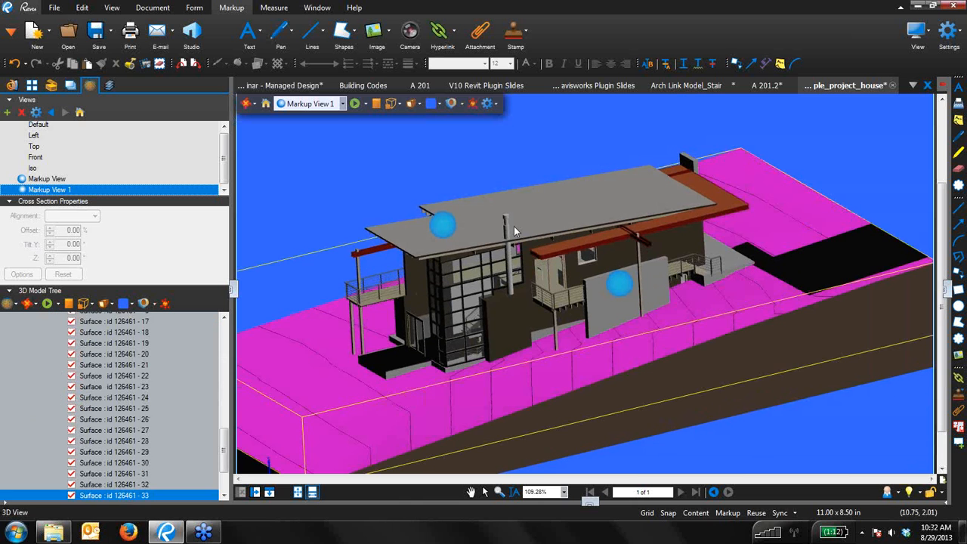
pyautogui.click(533, 216)
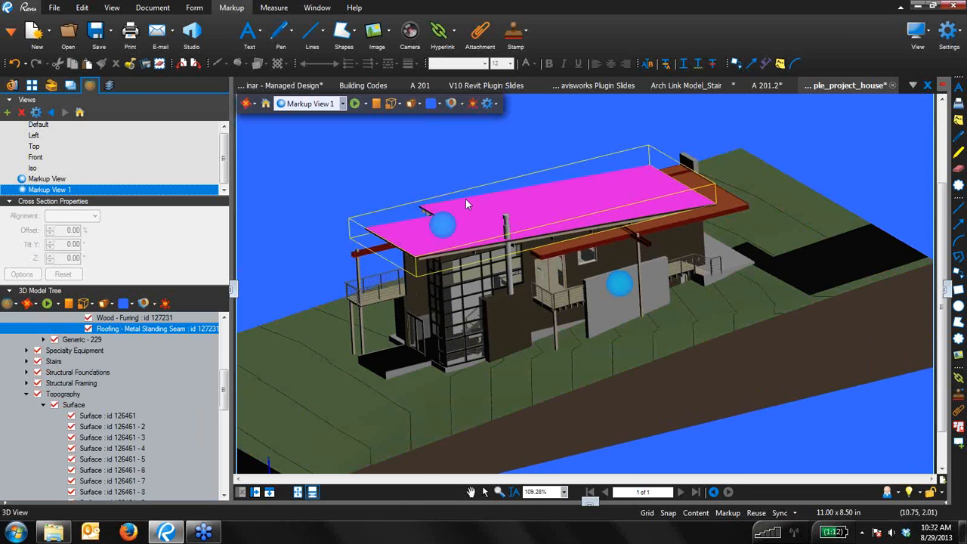
pyautogui.click(477, 111)
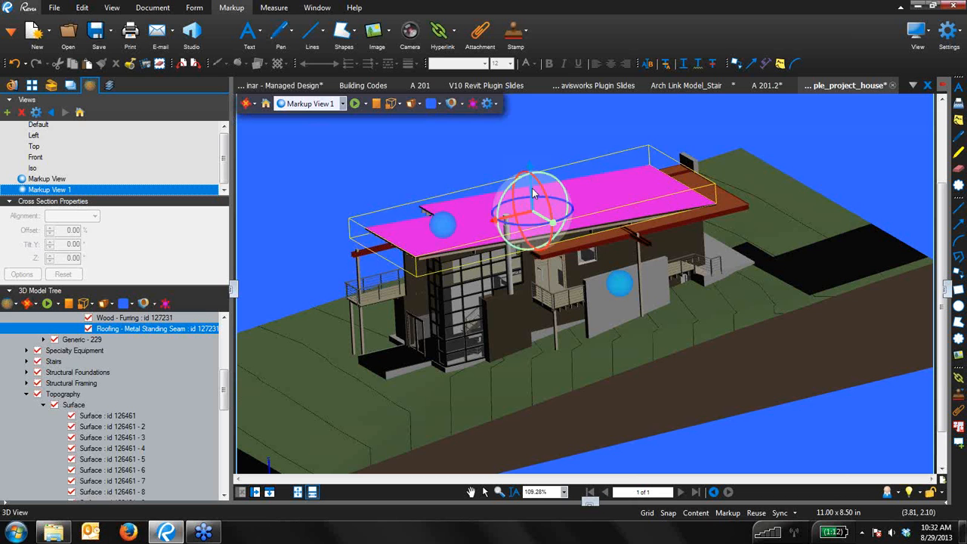
pyautogui.moveTo(534, 193); pyautogui.dragTo(527, 121)
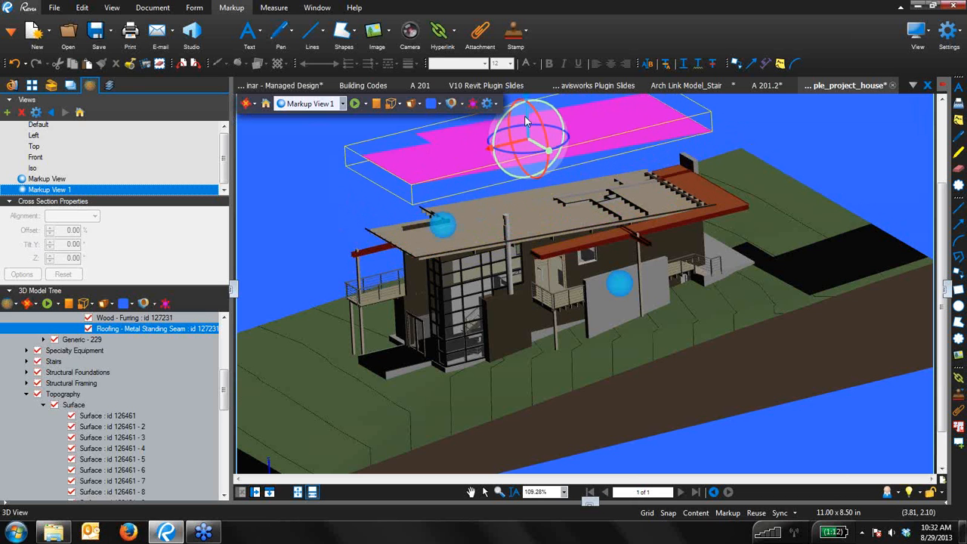
# Step: Pull the fireplace flue out onto the lawn and move the freestanding 305 concrete foundation wall away from its place
pyautogui.click(509, 272)
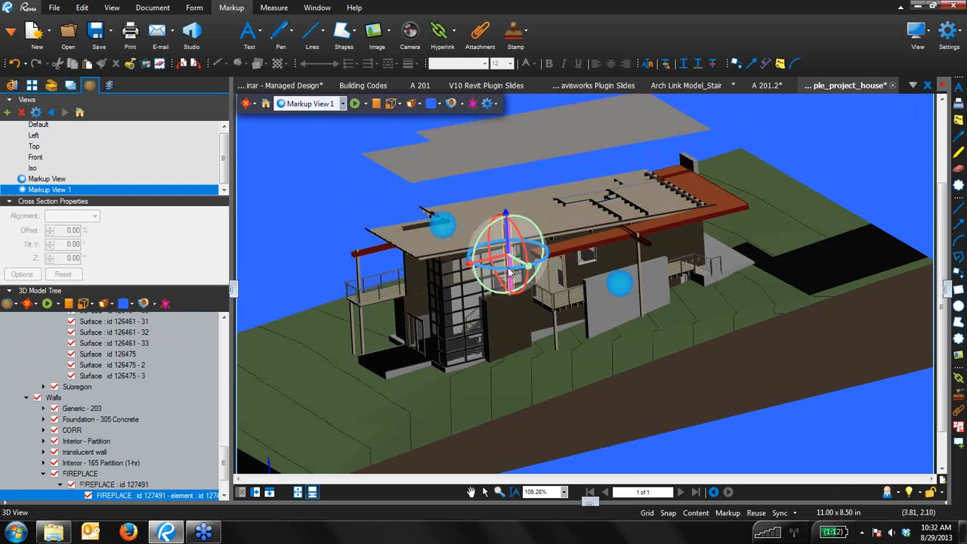
pyautogui.moveTo(516, 260); pyautogui.dragTo(635, 333)
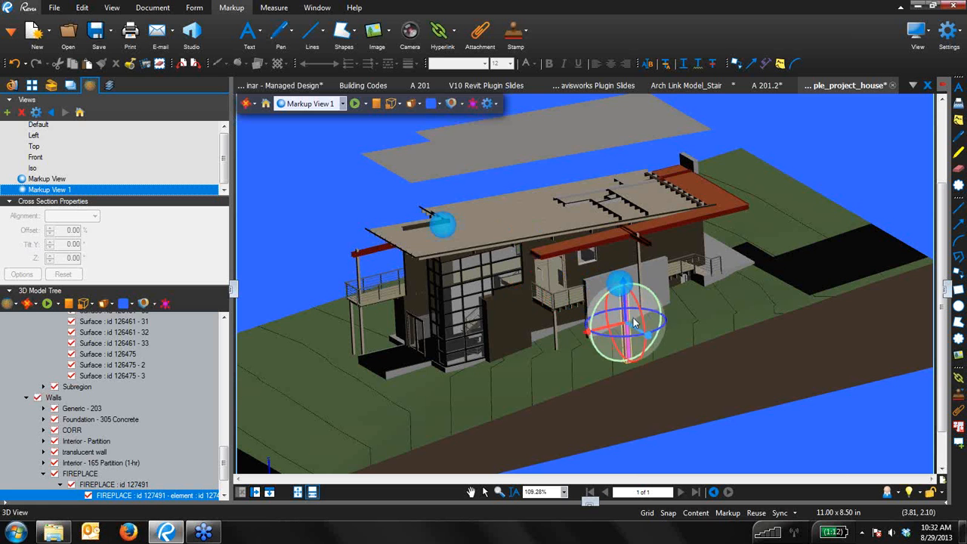
pyautogui.click(677, 300)
pyautogui.click(654, 276)
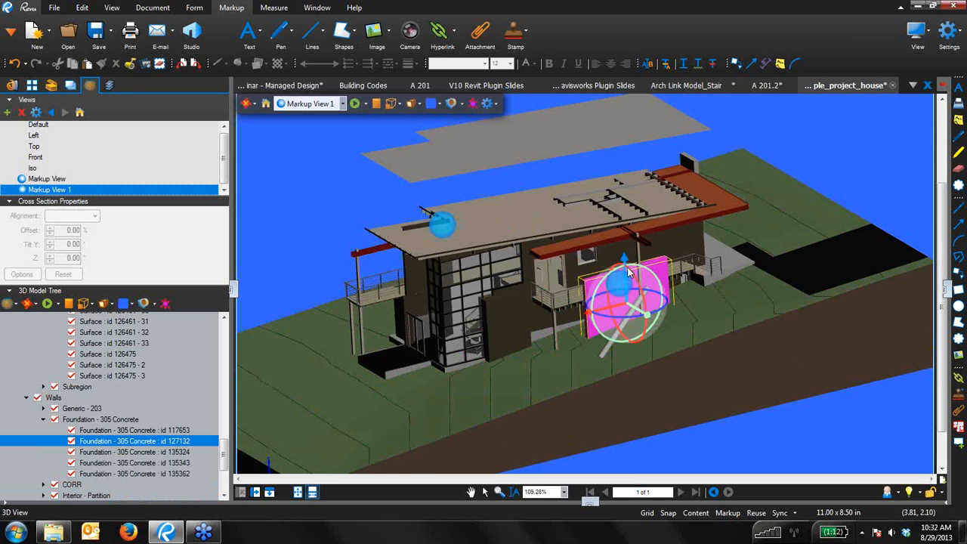
pyautogui.moveTo(633, 306); pyautogui.dragTo(746, 231)
# Step: With the Select tool, box-select the glazed stair tower and entrance end of the house and isolate the selected parts
pyautogui.moveTo(385, 323); pyautogui.dragTo(491, 301)
pyautogui.scroll(3, 556, 278)
pyautogui.scroll(-4, 557, 276)
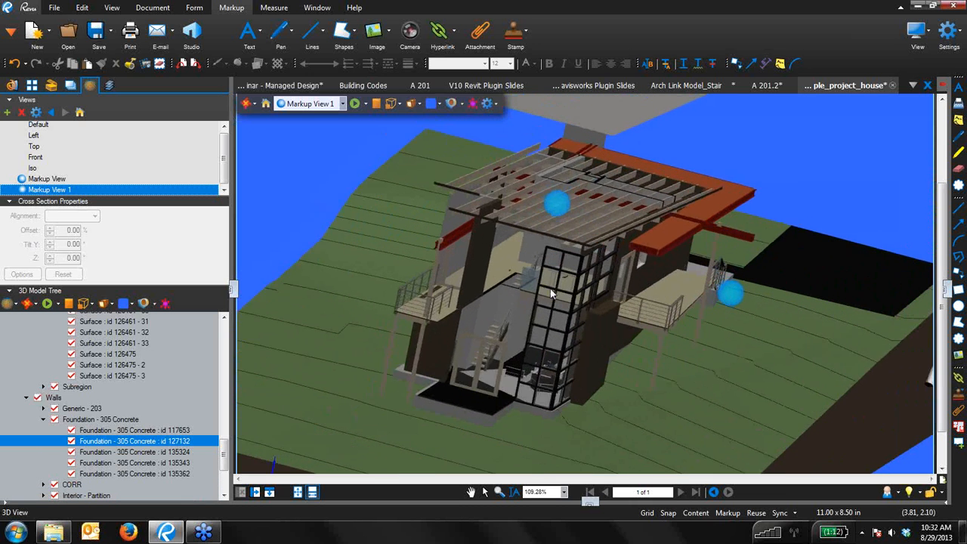
pyautogui.moveTo(585, 309); pyautogui.dragTo(580, 300)
pyautogui.click(245, 107)
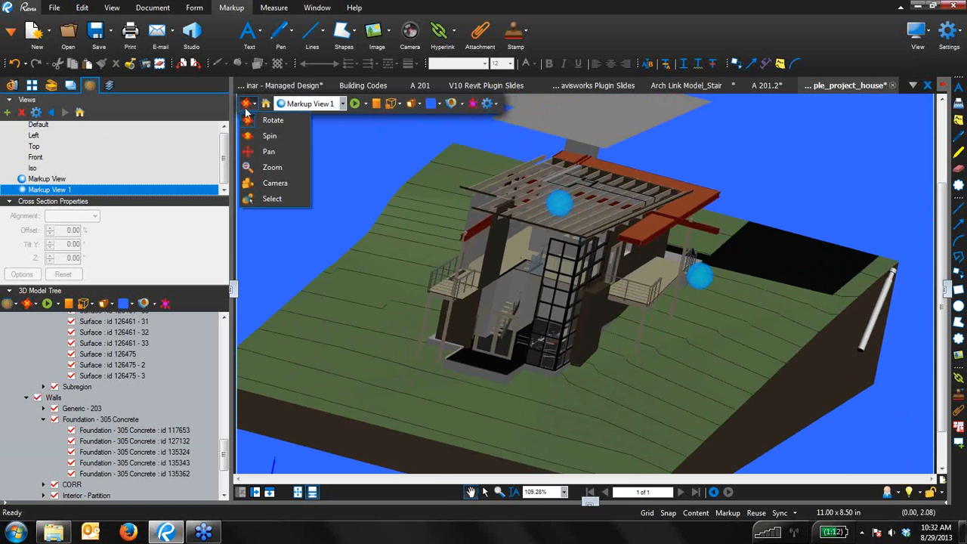
pyautogui.click(269, 202)
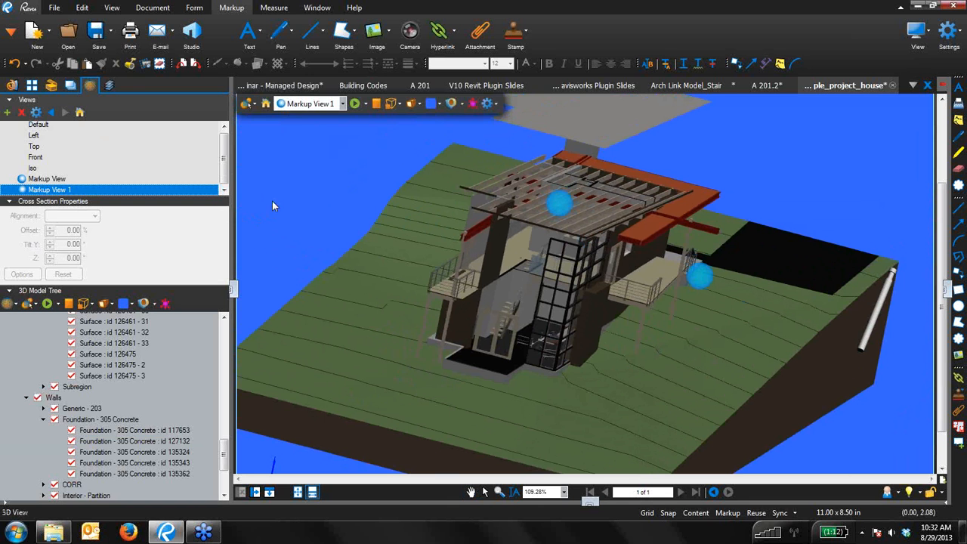
pyautogui.click(538, 362)
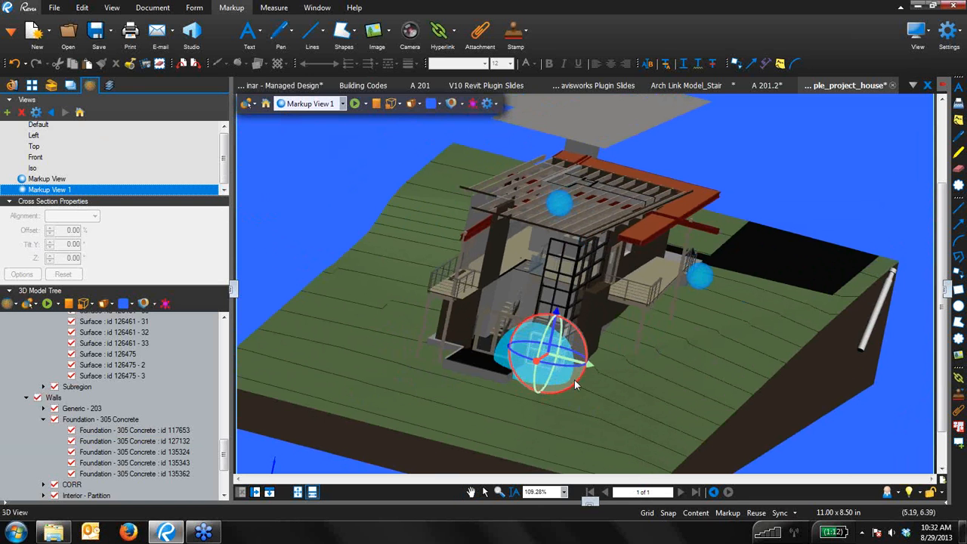
pyautogui.moveTo(595, 393); pyautogui.dragTo(667, 438)
pyautogui.scroll(4, 563, 298)
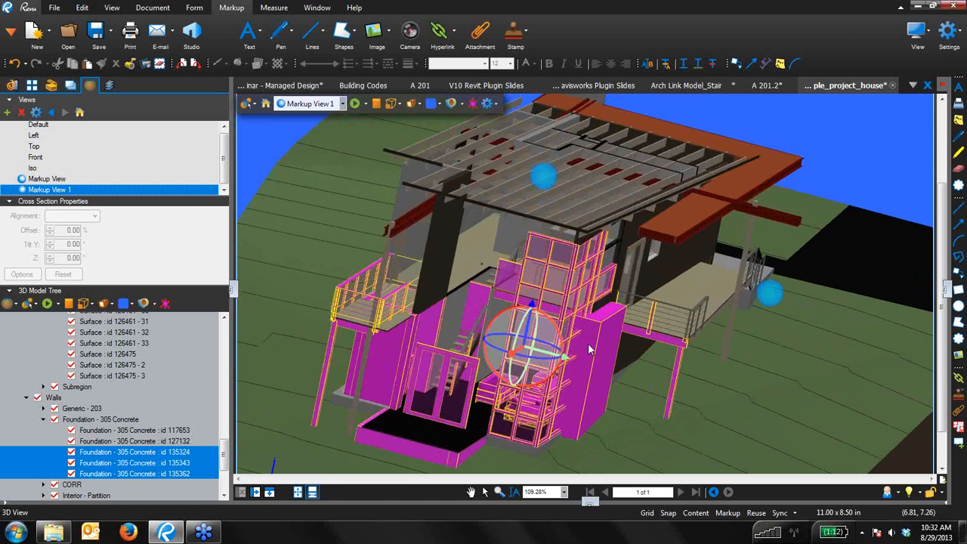
pyautogui.rightClick(589, 349)
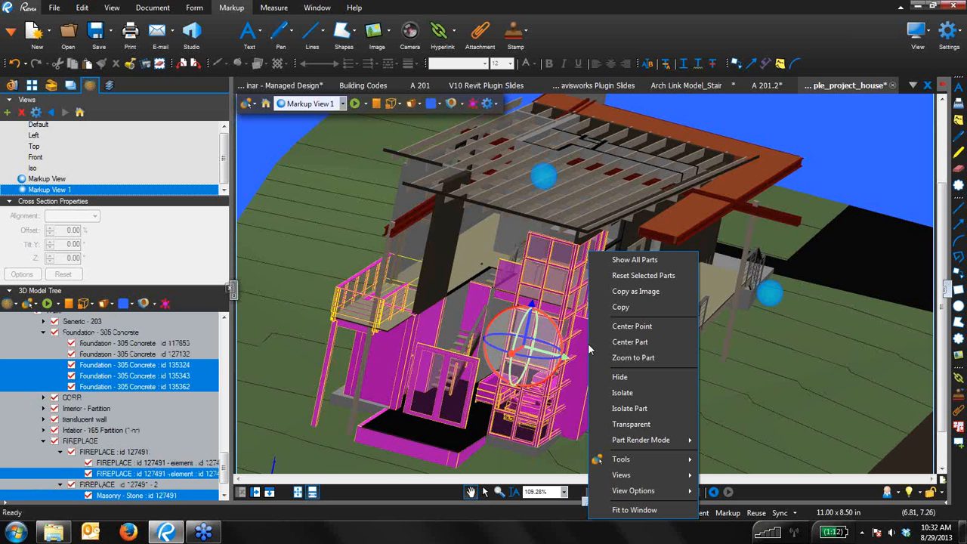
pyautogui.click(641, 392)
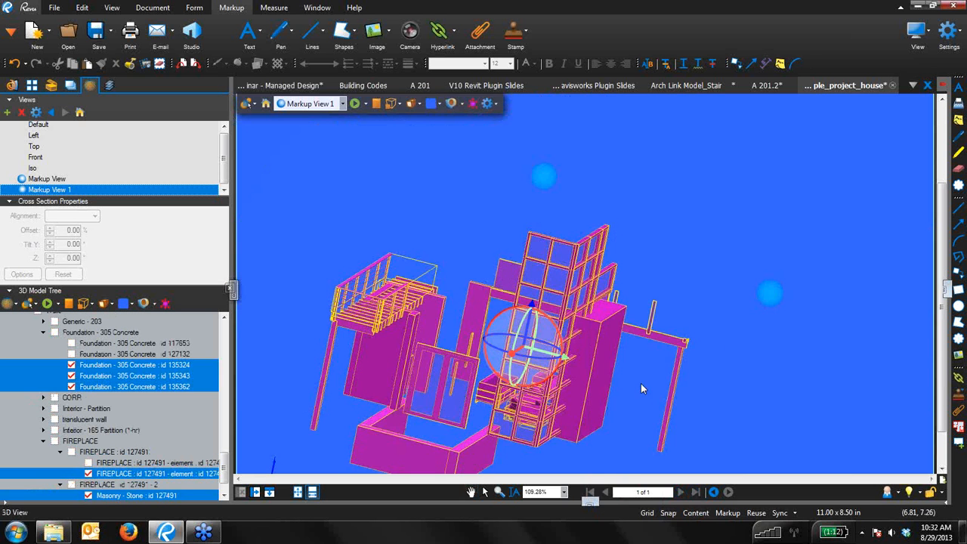
# Step: Deselect the isolated parts, view them from another side and return the model to its default view of the house
pyautogui.click(753, 330)
pyautogui.moveTo(691, 337); pyautogui.dragTo(653, 340)
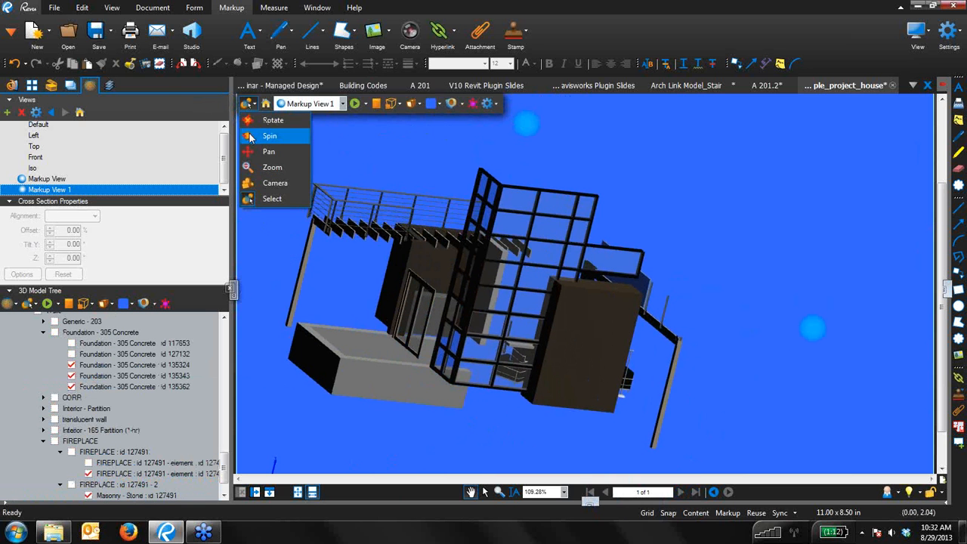
pyautogui.click(264, 135)
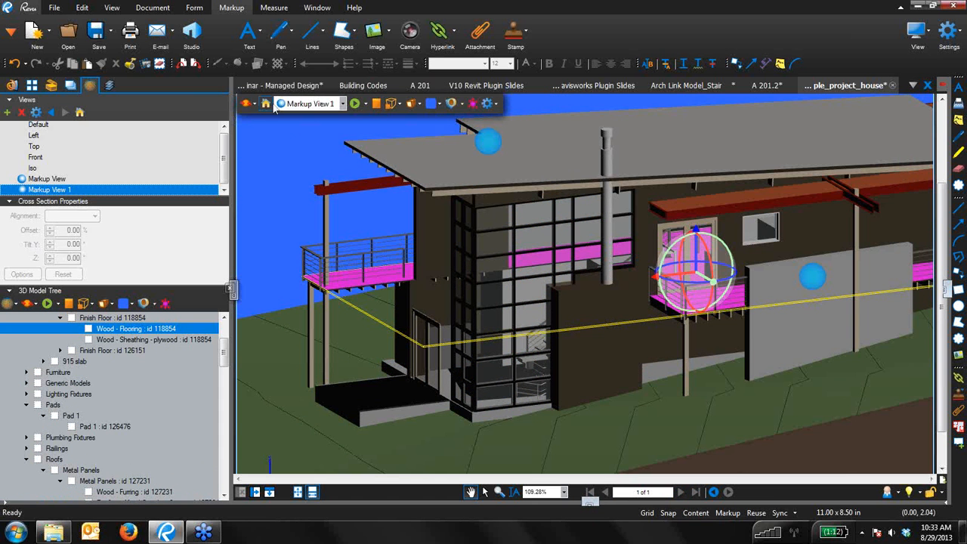
# Step: Box-select the glazed entrance end again from the default view and try the Isolate and Isolate Part commands on it
pyautogui.click(249, 103)
pyautogui.click(266, 183)
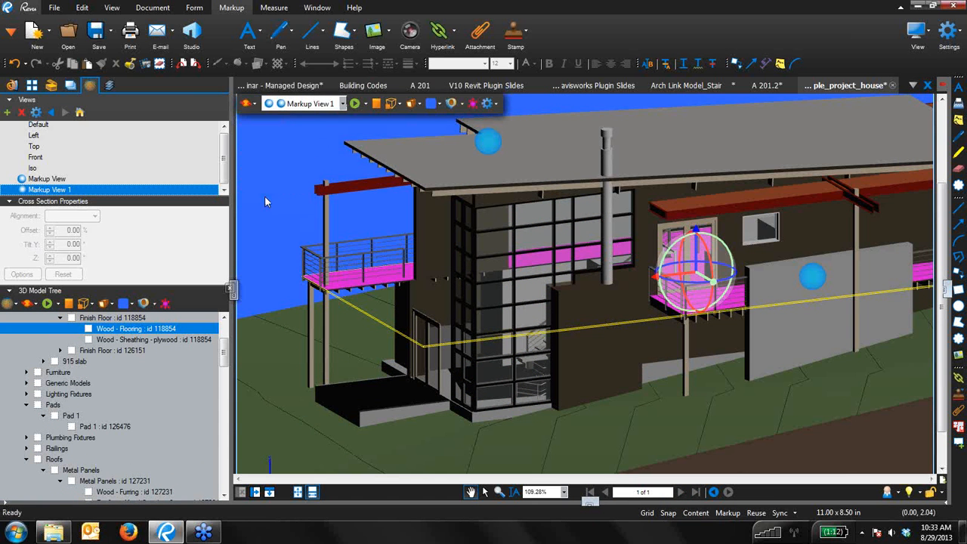
pyautogui.moveTo(438, 385); pyautogui.dragTo(693, 490)
pyautogui.rightClick(585, 334)
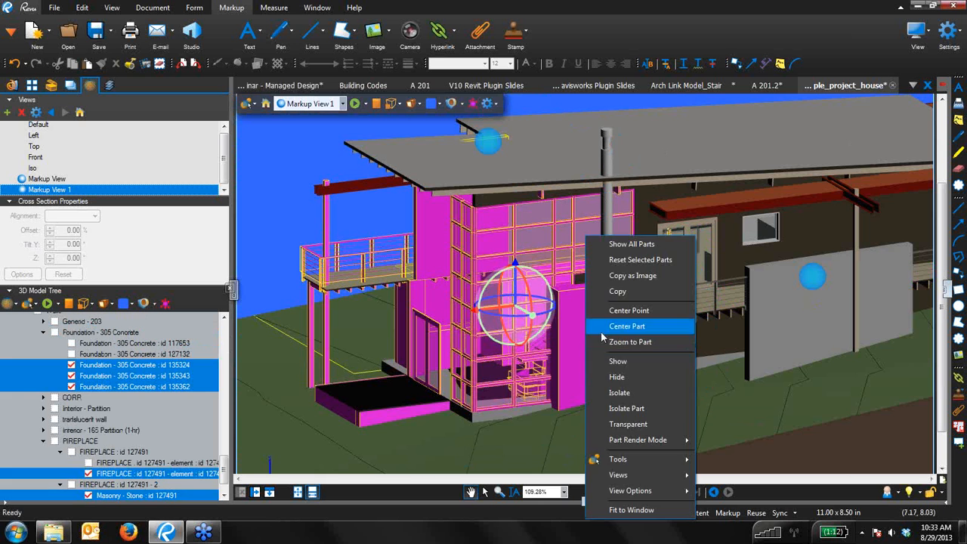
pyautogui.click(621, 395)
pyautogui.rightClick(582, 326)
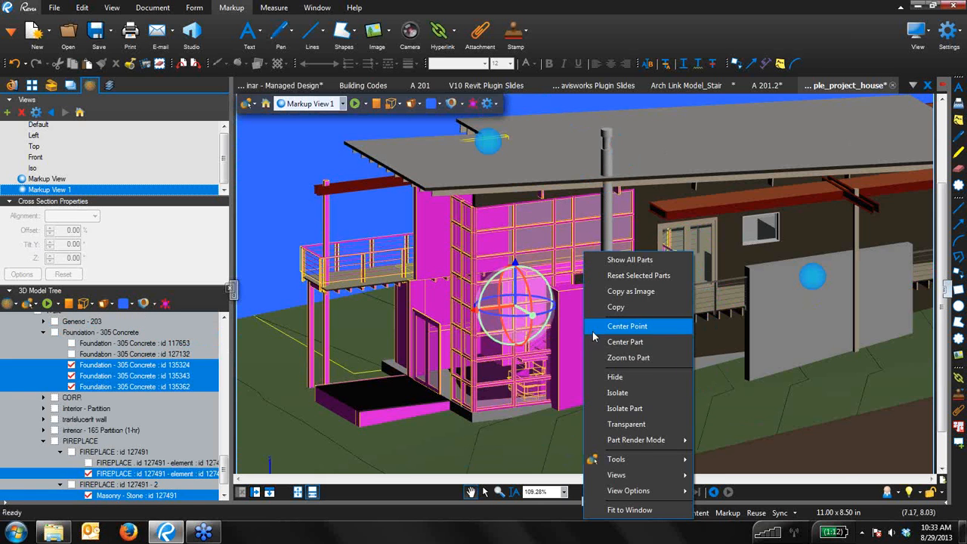
pyautogui.click(624, 409)
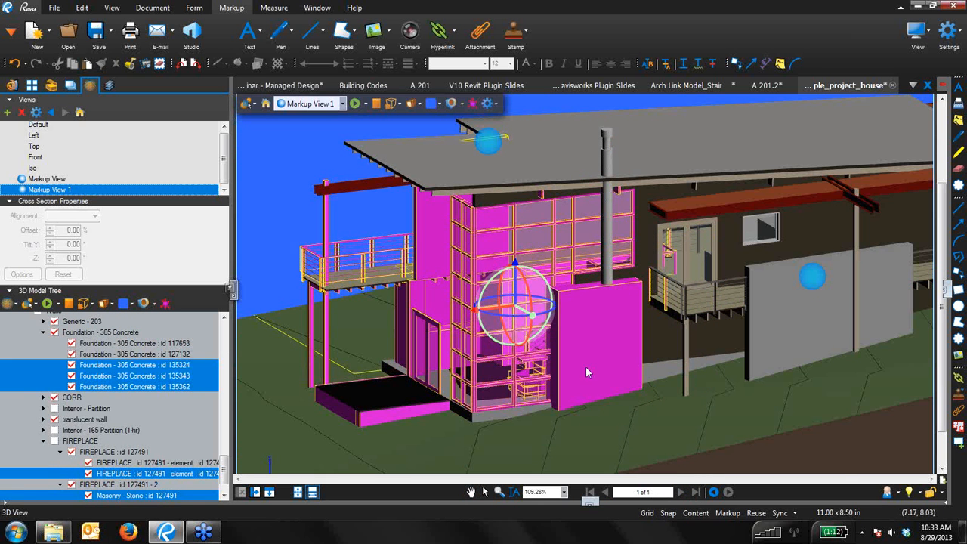
# Step: Clear the part selection and make every part under the top-level Model entry visible again
pyautogui.click(363, 185)
pyautogui.click(292, 165)
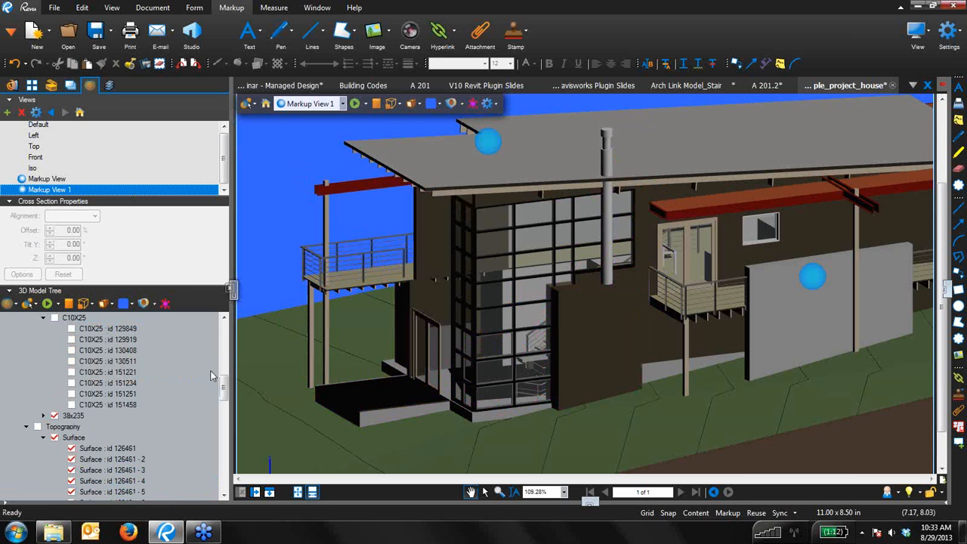
pyautogui.moveTo(224, 386); pyautogui.dragTo(232, 306)
pyautogui.click(22, 319)
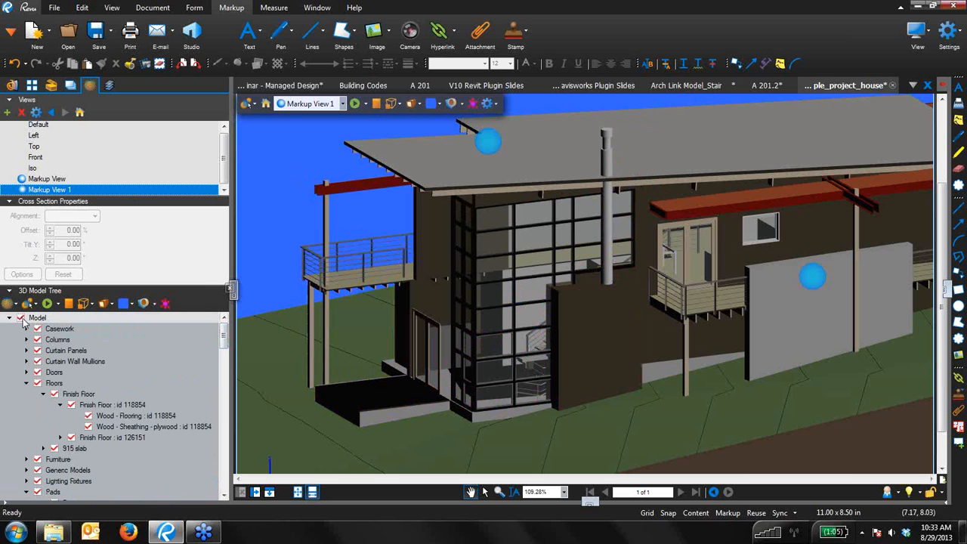
# Step: With the Select tool, box-select the lower part of the glazed stair tower and entrance, isolate those parts and orbit around them
pyautogui.scroll(-5, 425, 290)
pyautogui.moveTo(425, 291)
pyautogui.mouseDown()
pyautogui.moveTo(488, 329)
pyautogui.moveTo(423, 287)
pyautogui.mouseUp()
pyautogui.click(245, 105)
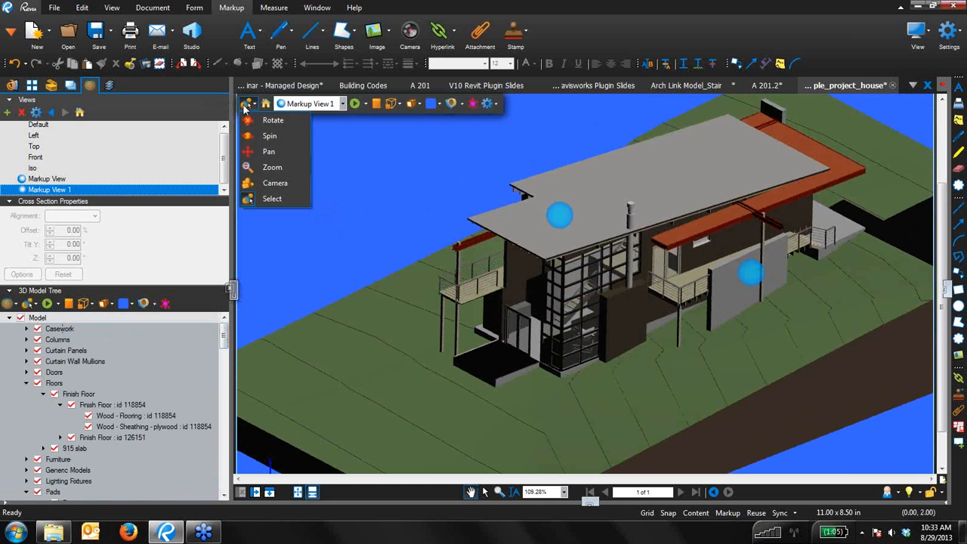
pyautogui.click(271, 199)
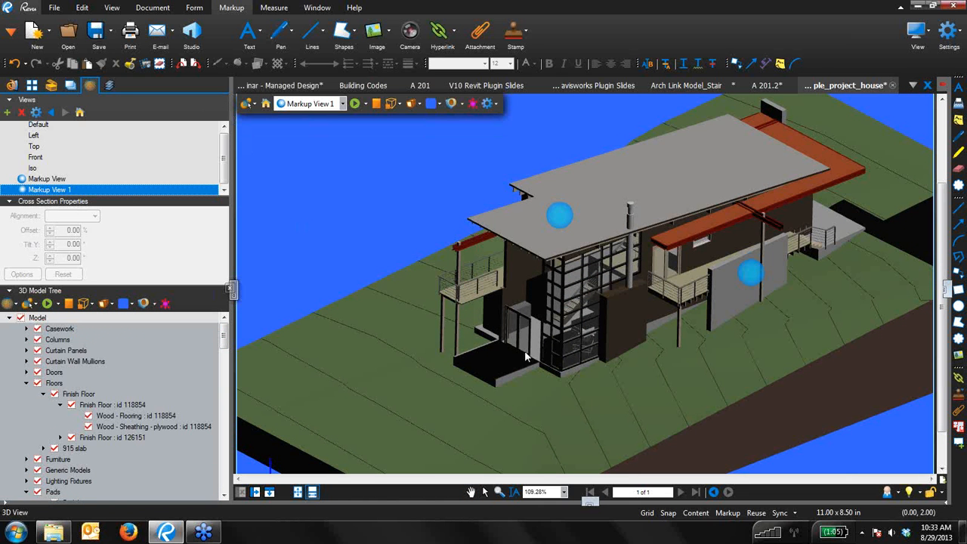
pyautogui.moveTo(553, 354); pyautogui.dragTo(691, 438)
pyautogui.rightClick(631, 346)
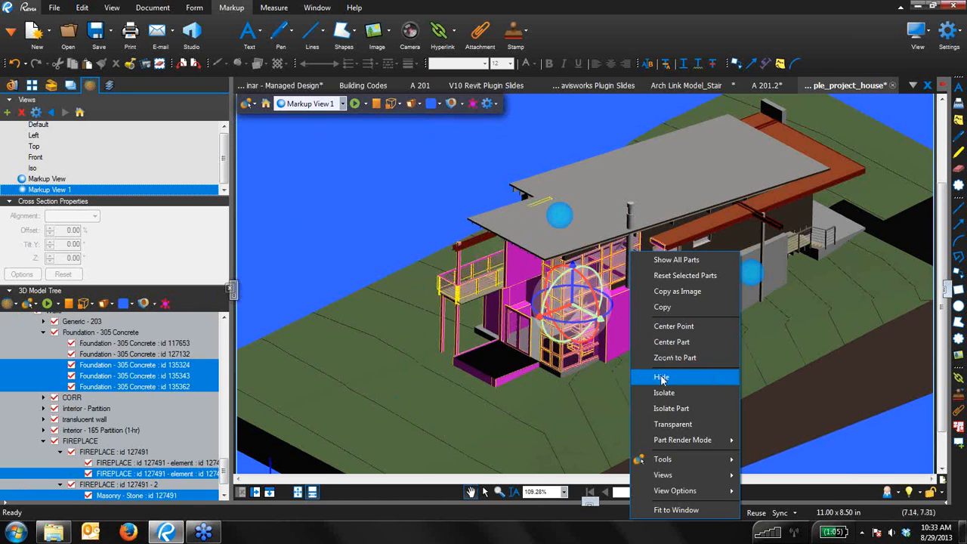
pyautogui.click(669, 395)
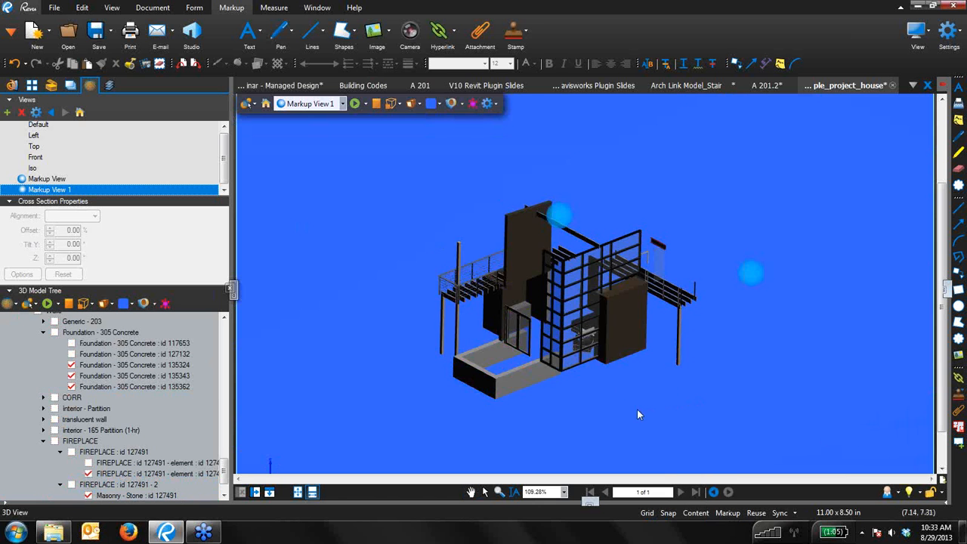
pyautogui.moveTo(637, 410); pyautogui.dragTo(688, 412)
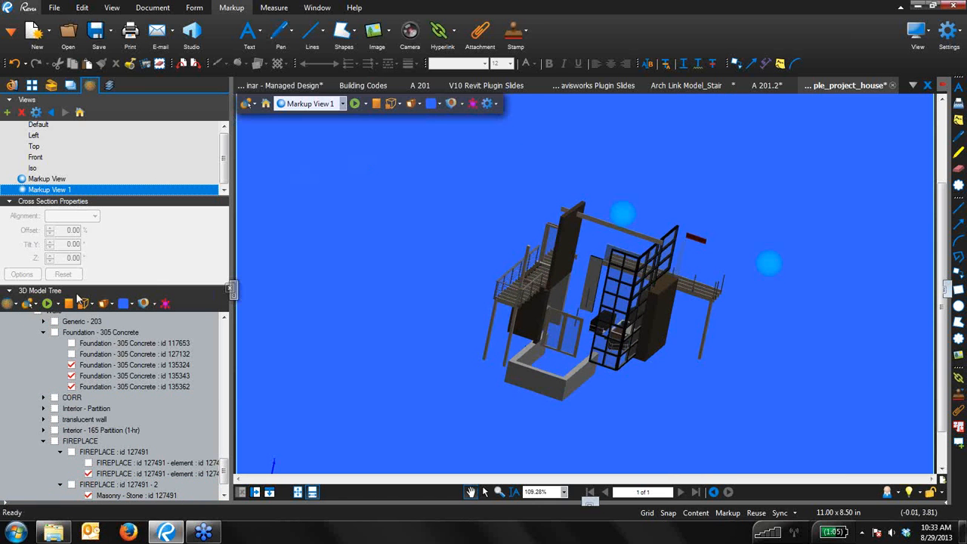
# Step: Make every part under the top-level Model entry visible again and view the whole house
pyautogui.scroll(10, 210, 372)
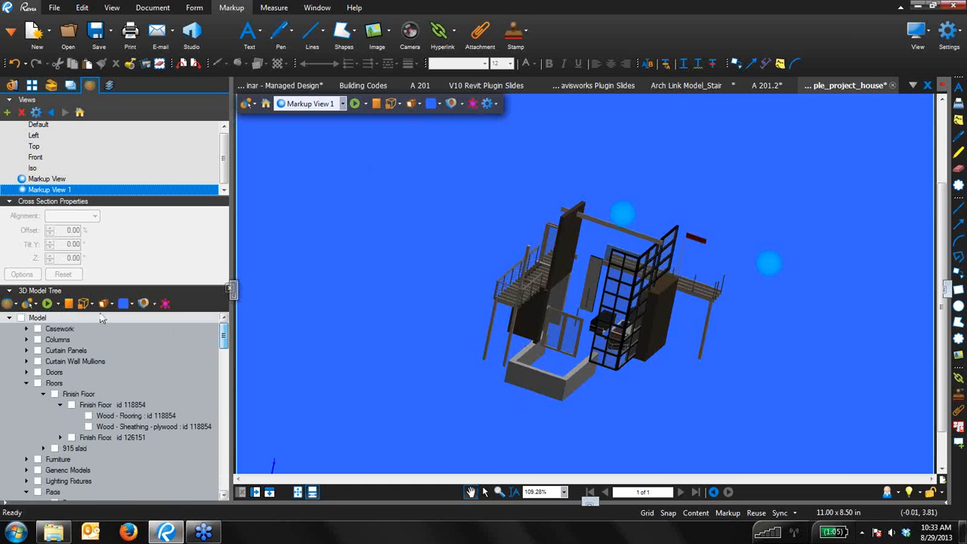
pyautogui.click(20, 318)
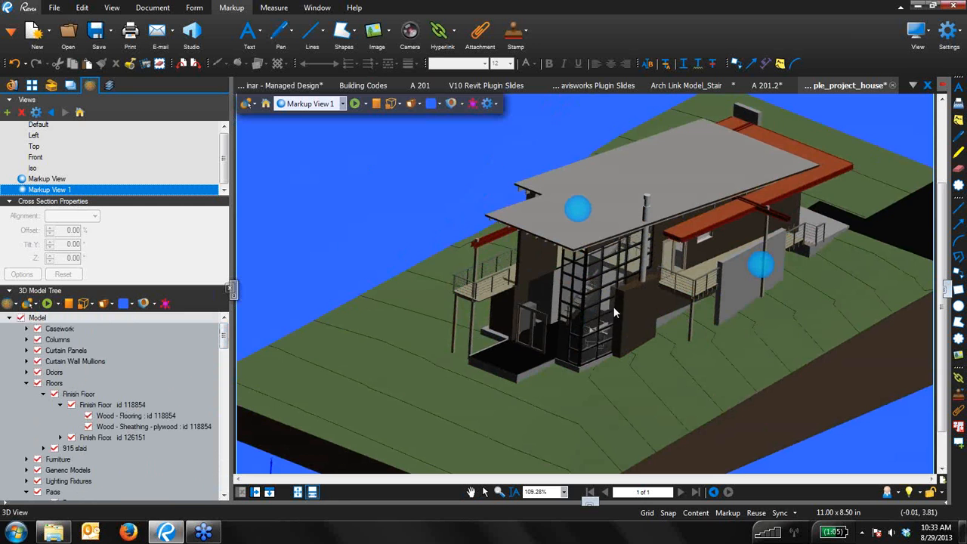
pyautogui.moveTo(613, 306); pyautogui.dragTo(605, 284)
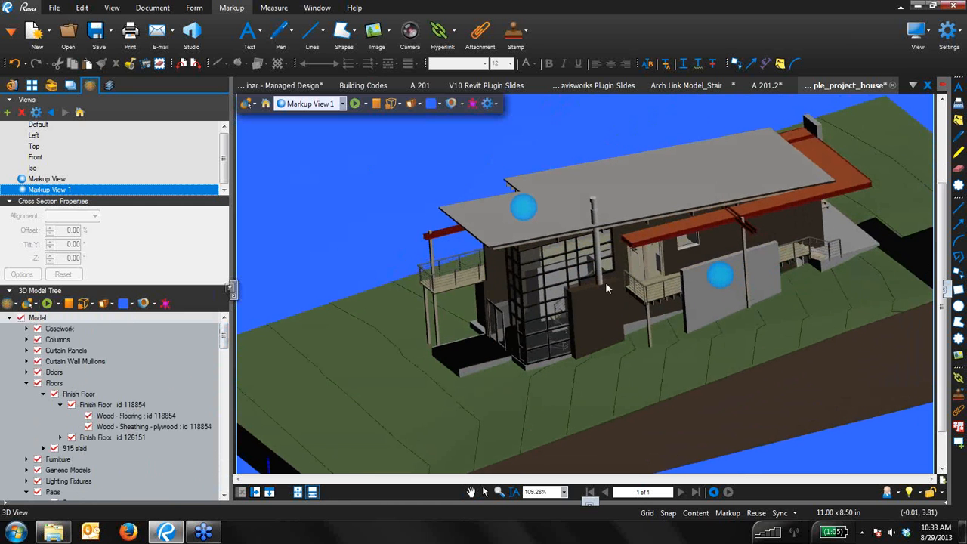
# Step: Select the house's large metal standing seam roof, then clear the selection
pyautogui.click(739, 233)
pyautogui.click(620, 203)
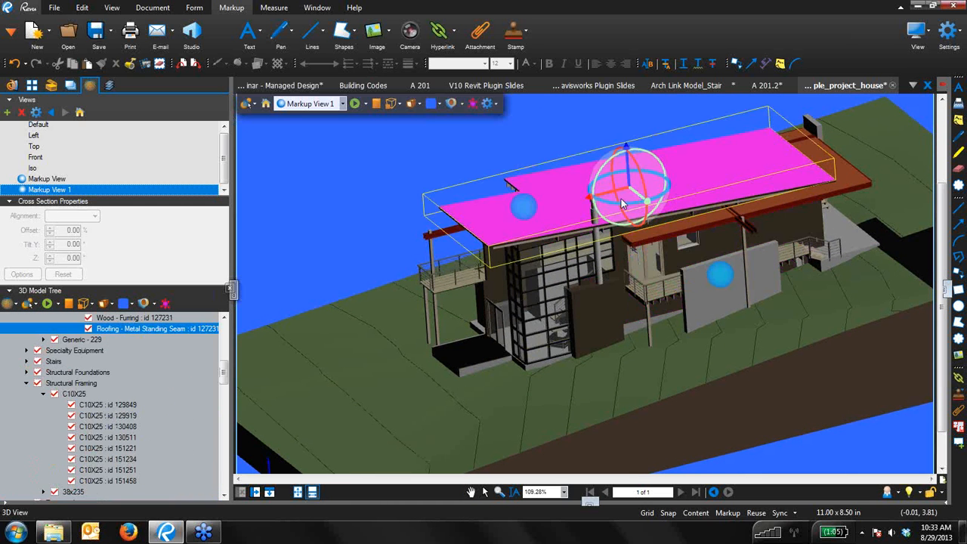
pyautogui.click(525, 148)
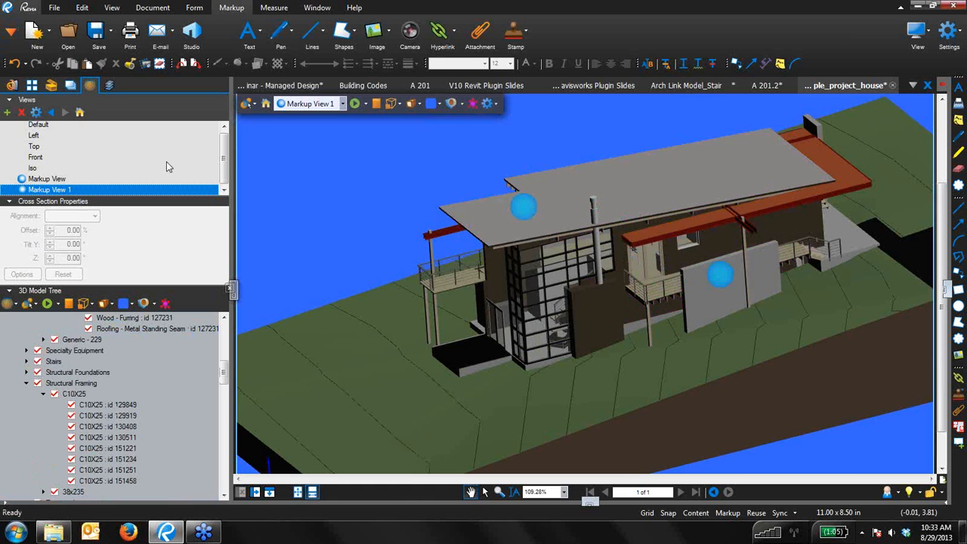
# Step: Open the connection detail_animated PDF from the pinned 3D PDFs folder
pyautogui.click(12, 85)
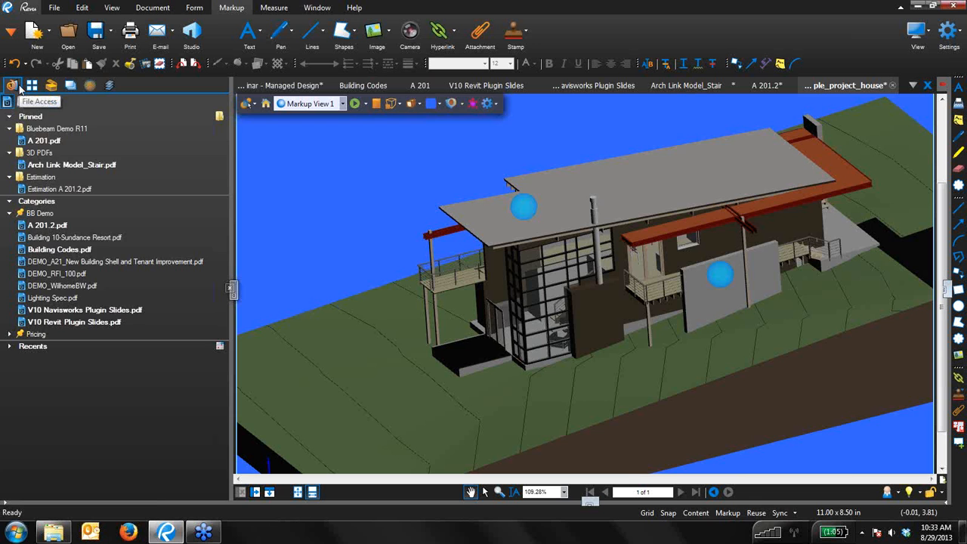
pyautogui.press('super')
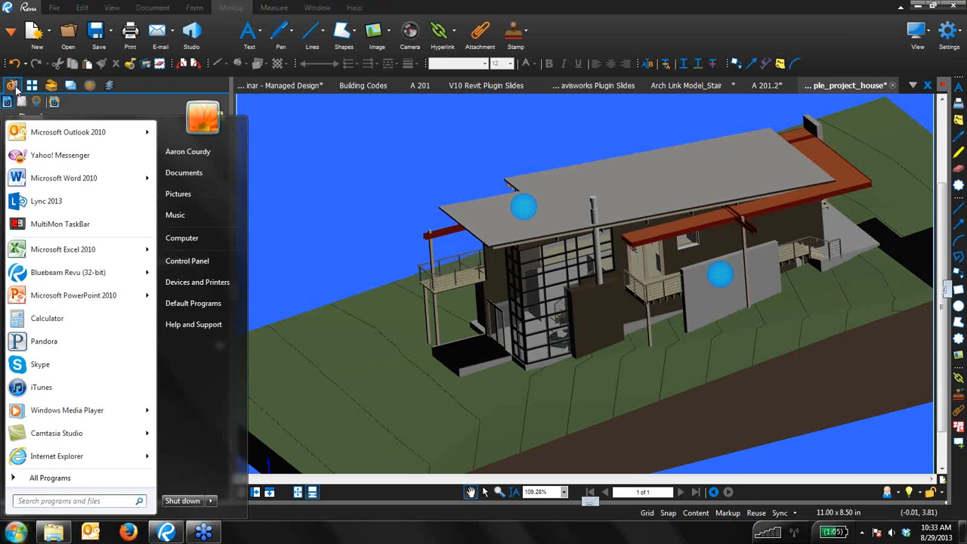
pyautogui.click(331, 185)
pyautogui.press('ctrl')
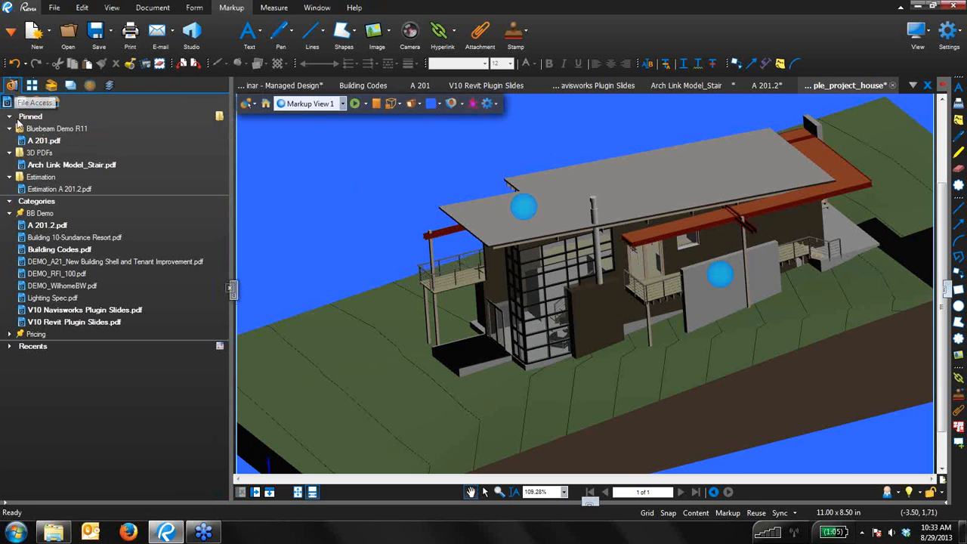
pyautogui.doubleClick(37, 153)
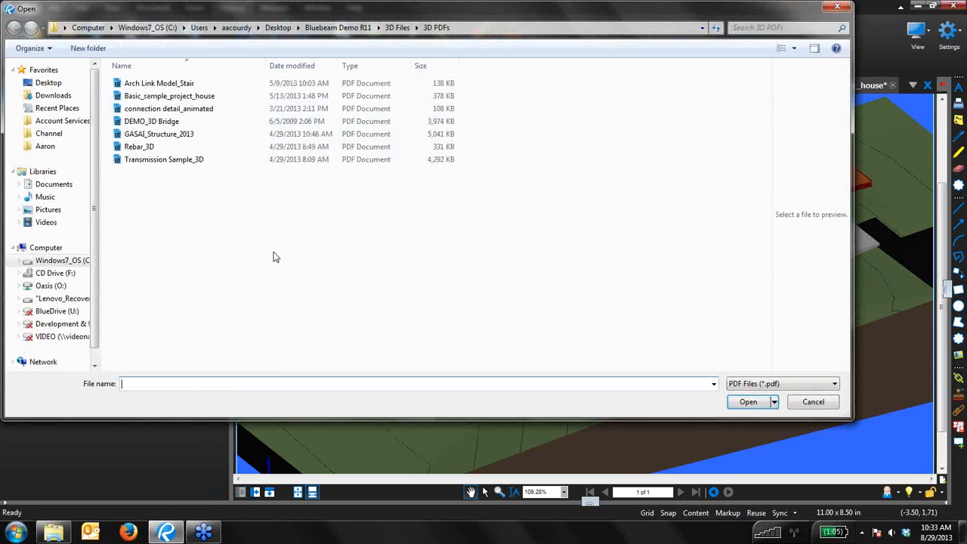
pyautogui.click(192, 114)
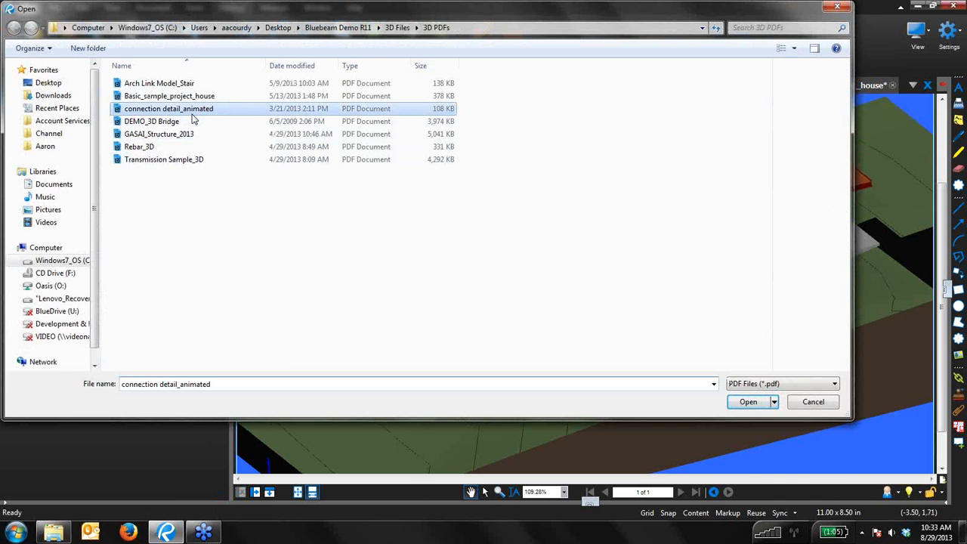
pyautogui.doubleClick(192, 114)
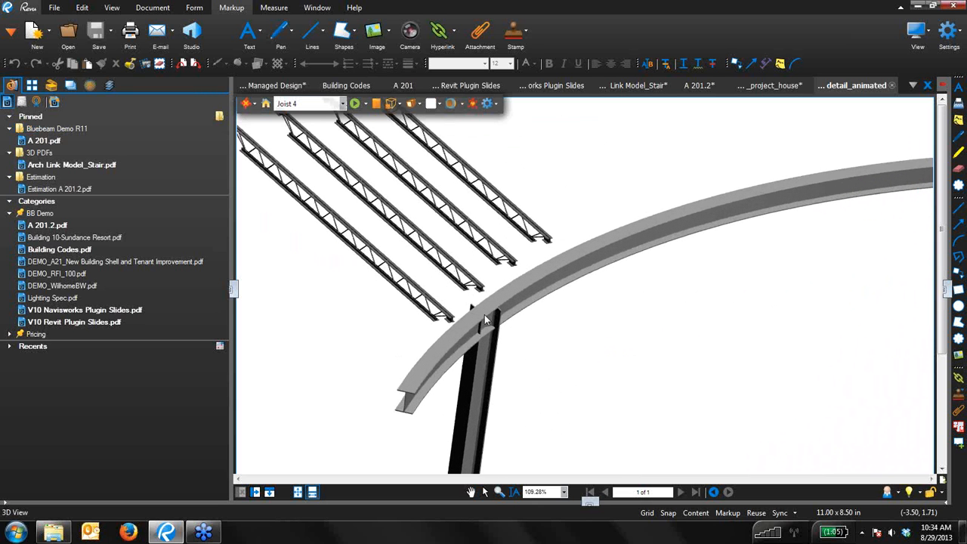
# Step: List the joist model's saved views, play the animation through them and pause it at the Joist 2 view
pyautogui.moveTo(466, 296); pyautogui.dragTo(507, 323)
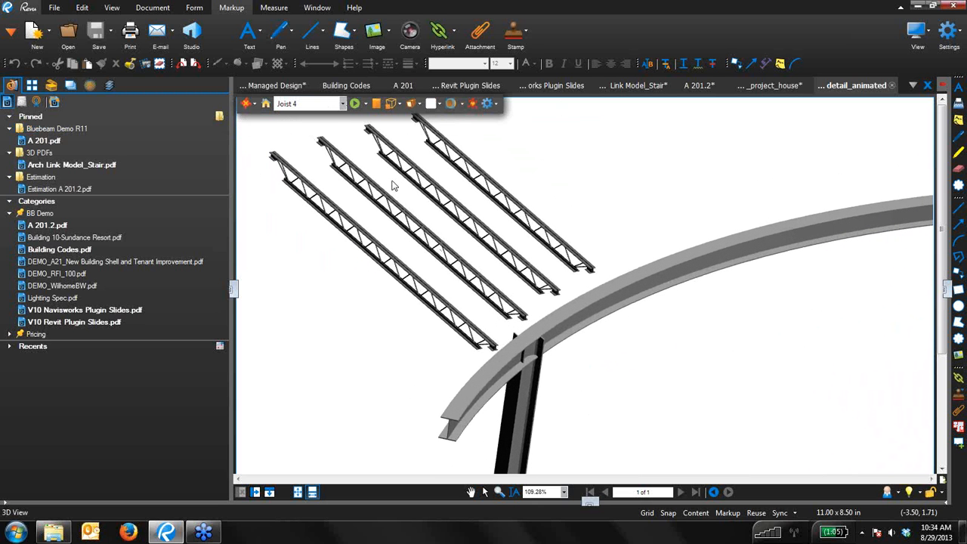
pyautogui.click(89, 84)
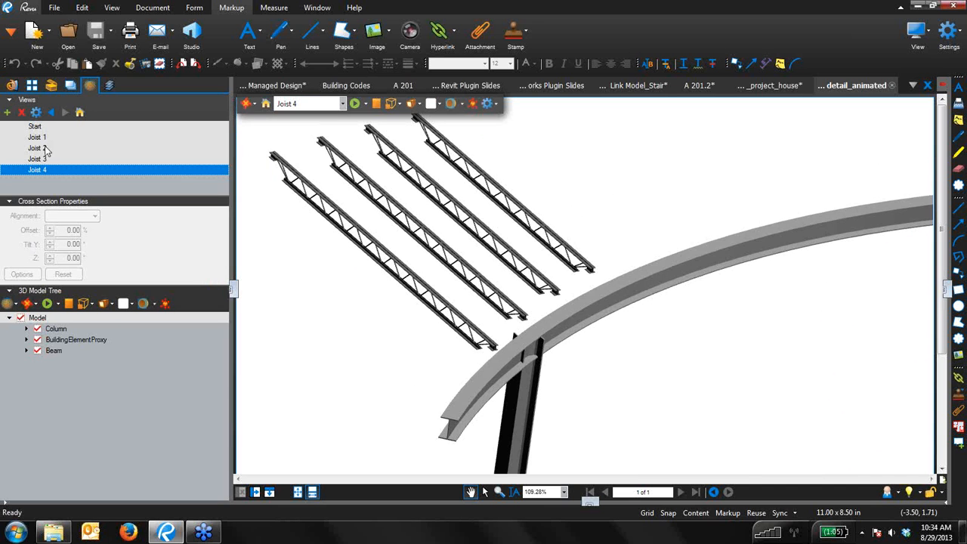
pyautogui.click(355, 104)
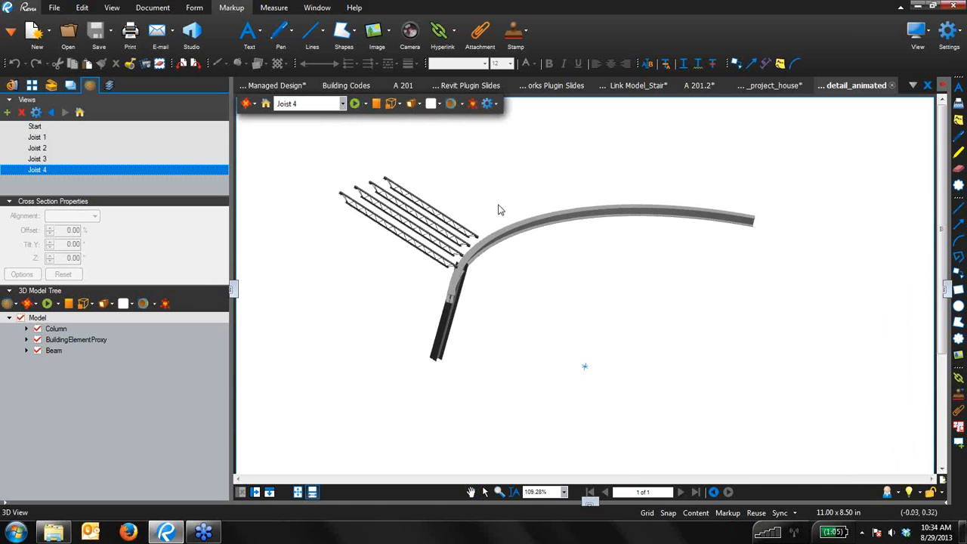
pyautogui.click(355, 104)
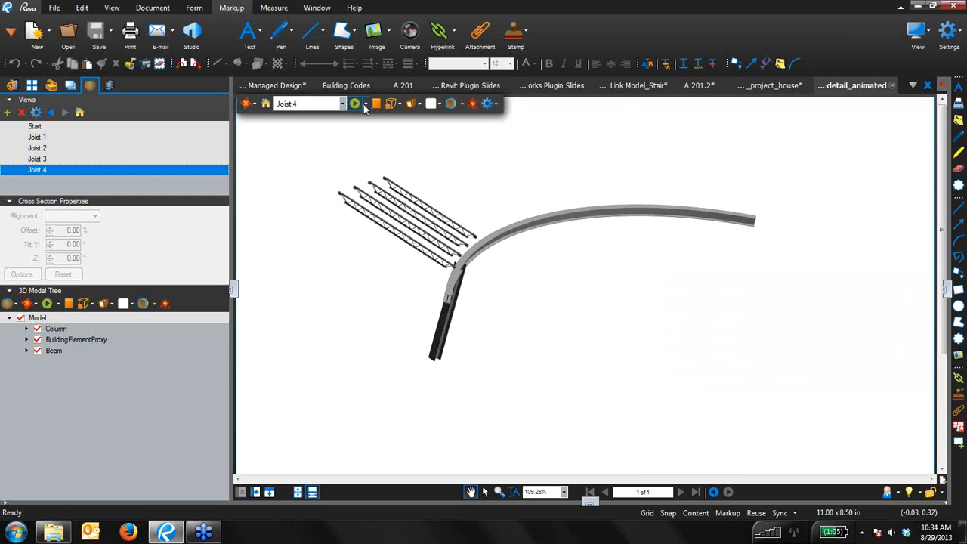
pyautogui.click(364, 104)
pyautogui.click(370, 133)
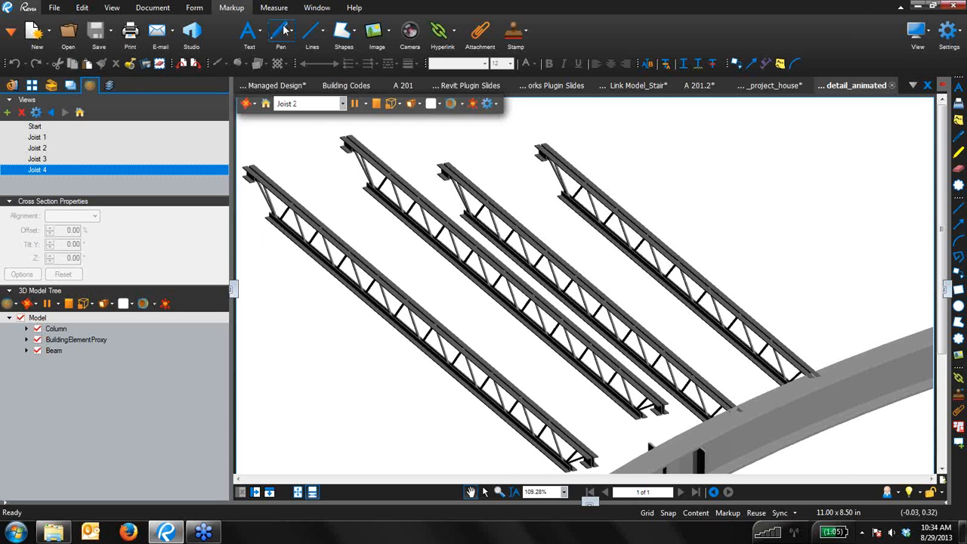
pyautogui.click(355, 108)
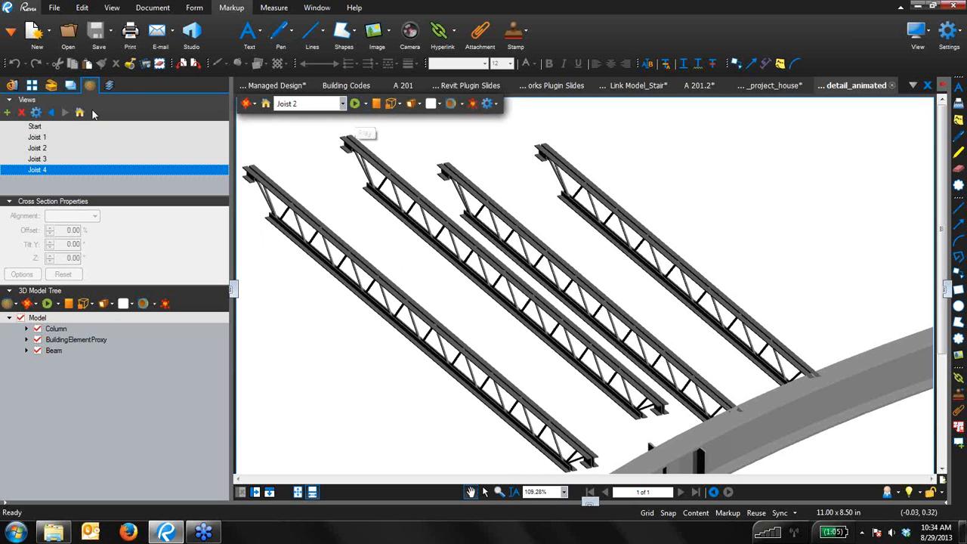
# Step: Open the Transmission Sample_3D PDF from the pinned 3D PDFs folder
pyautogui.click(10, 86)
pyautogui.moveTo(33, 169)
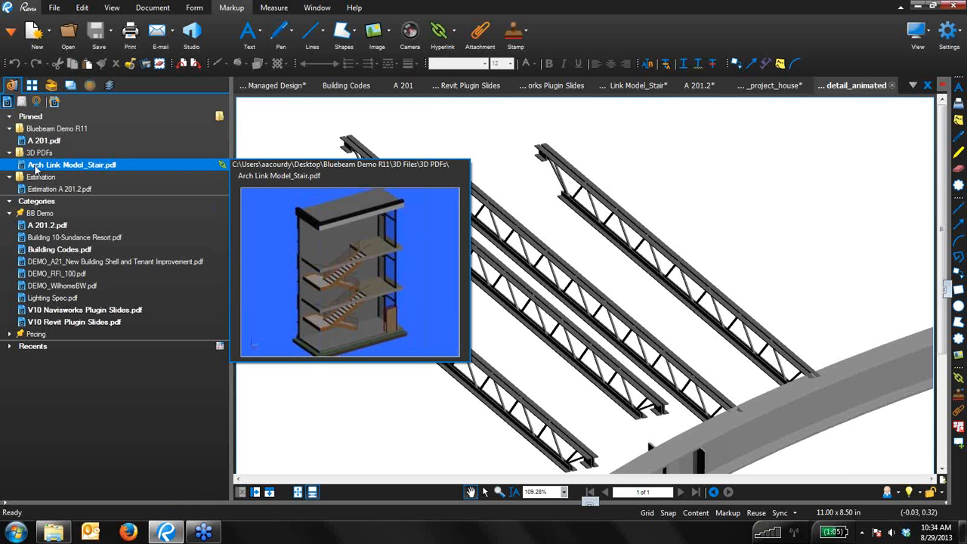
pyautogui.click(39, 155)
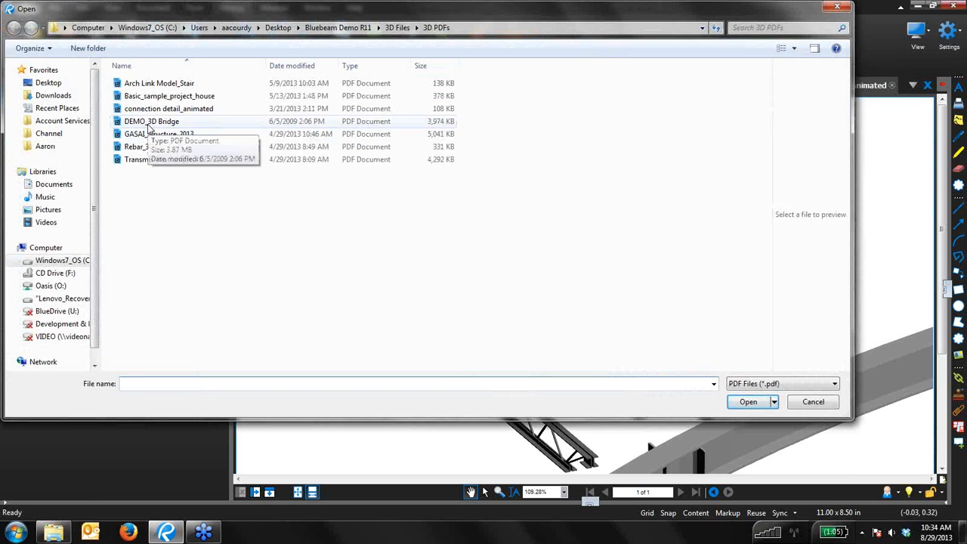
pyautogui.doubleClick(145, 161)
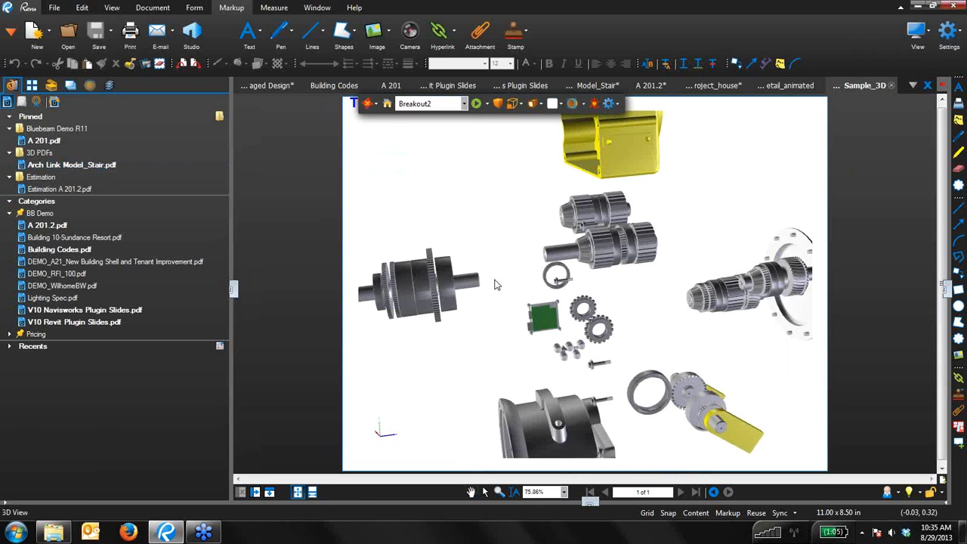
# Step: Switch the transmission model to its saved Side view, orbit to its flywheel side and toggle the cross section on and off
pyautogui.moveTo(510, 330); pyautogui.dragTo(359, 229)
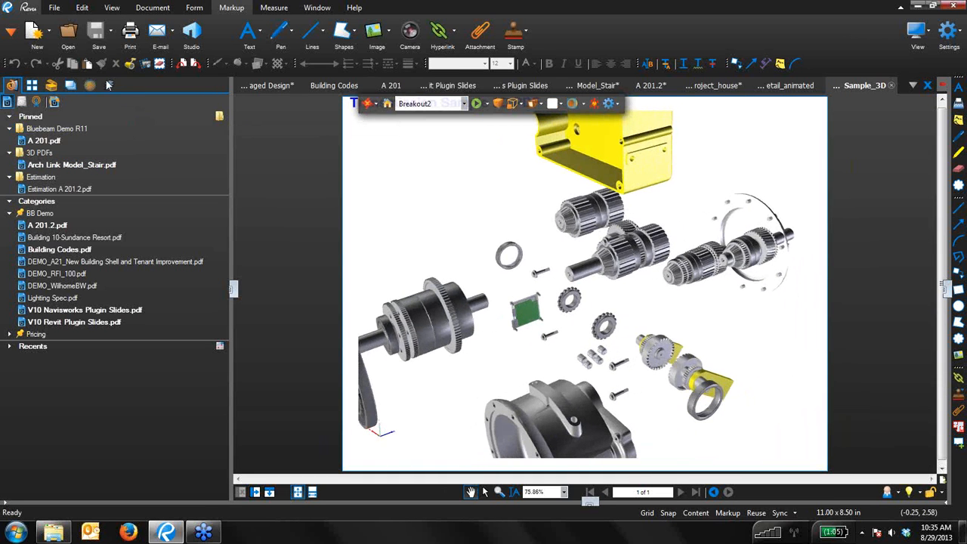
pyautogui.click(90, 86)
pyautogui.click(53, 126)
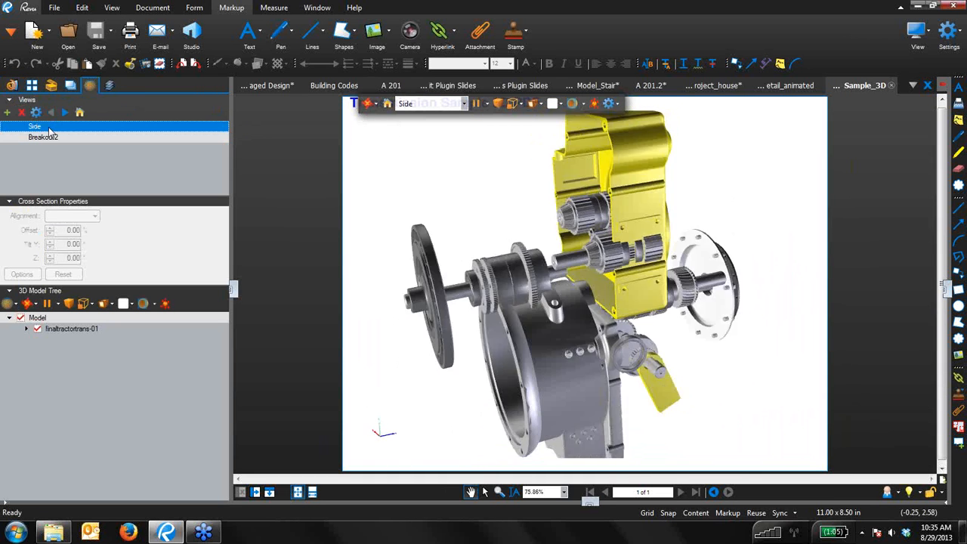
pyautogui.moveTo(485, 293); pyautogui.dragTo(563, 254)
pyautogui.click(571, 104)
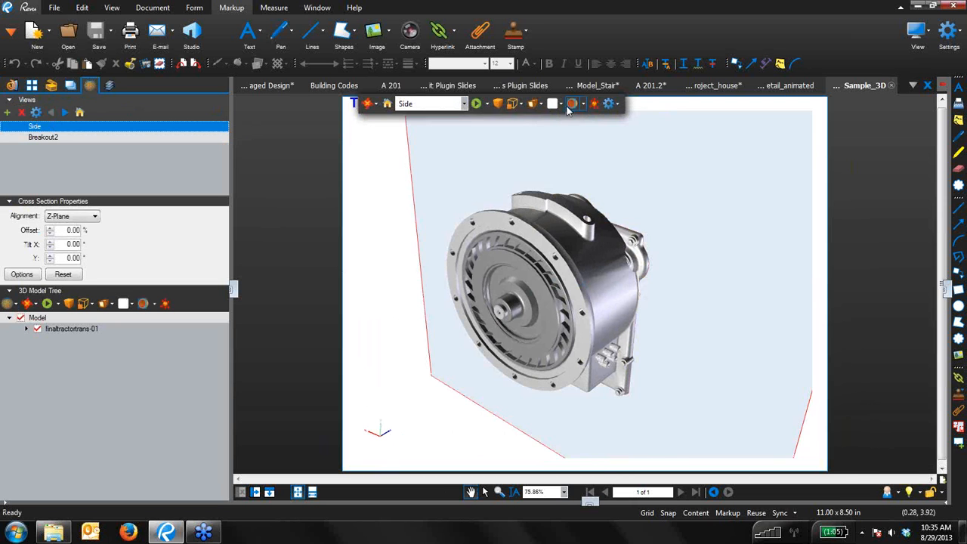
pyautogui.click(572, 106)
# Step: Move the flywheel up out of the transmission and pull the grey casing away to expose the internal gears
pyautogui.click(511, 296)
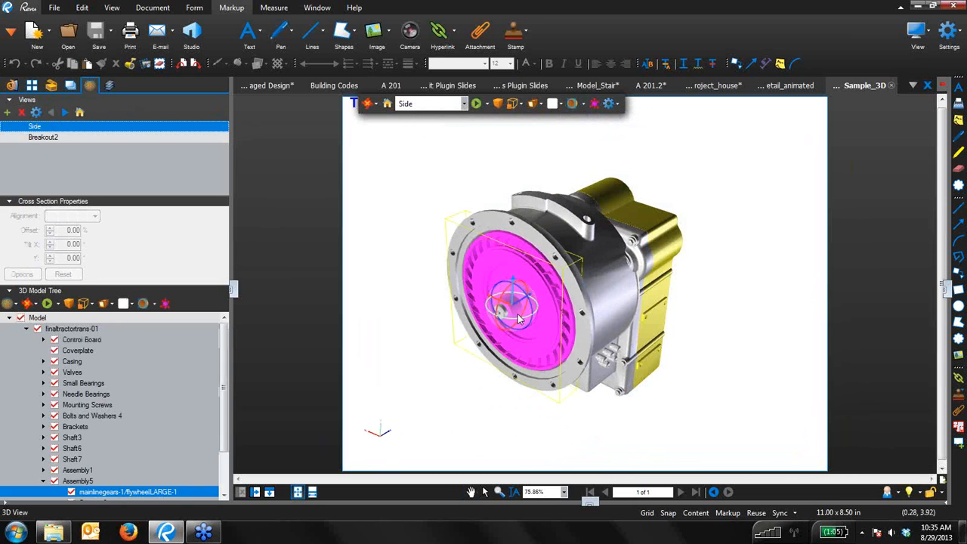
pyautogui.moveTo(516, 303); pyautogui.dragTo(513, 148)
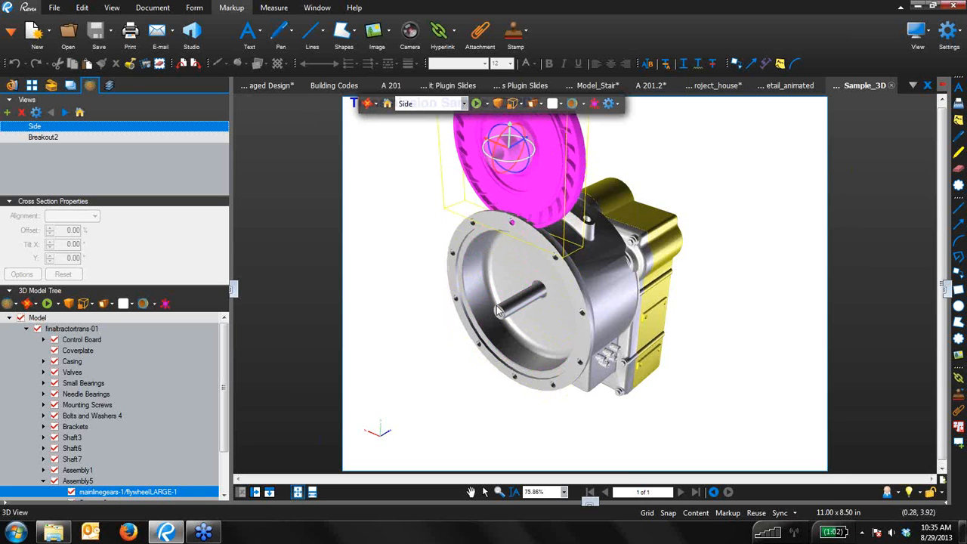
pyautogui.click(532, 284)
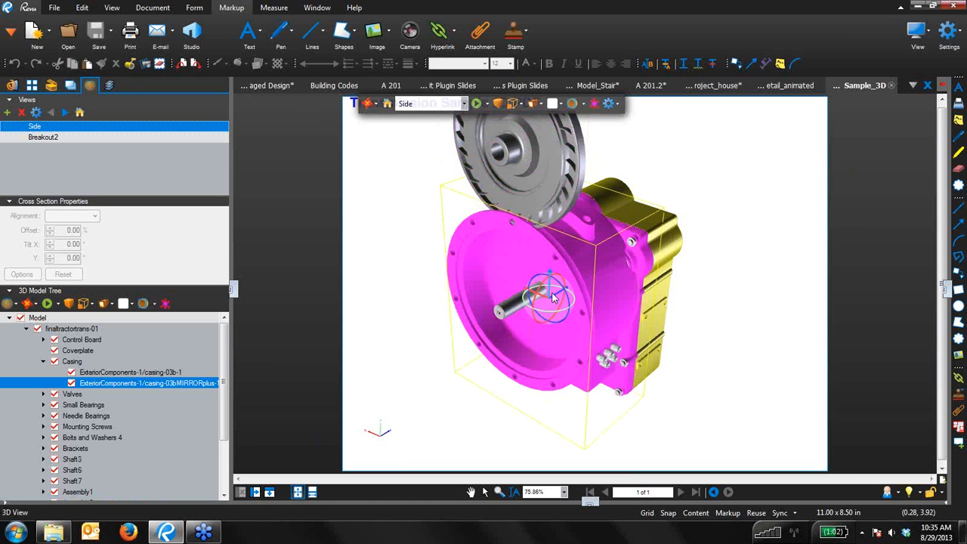
pyautogui.moveTo(560, 297); pyautogui.dragTo(697, 270)
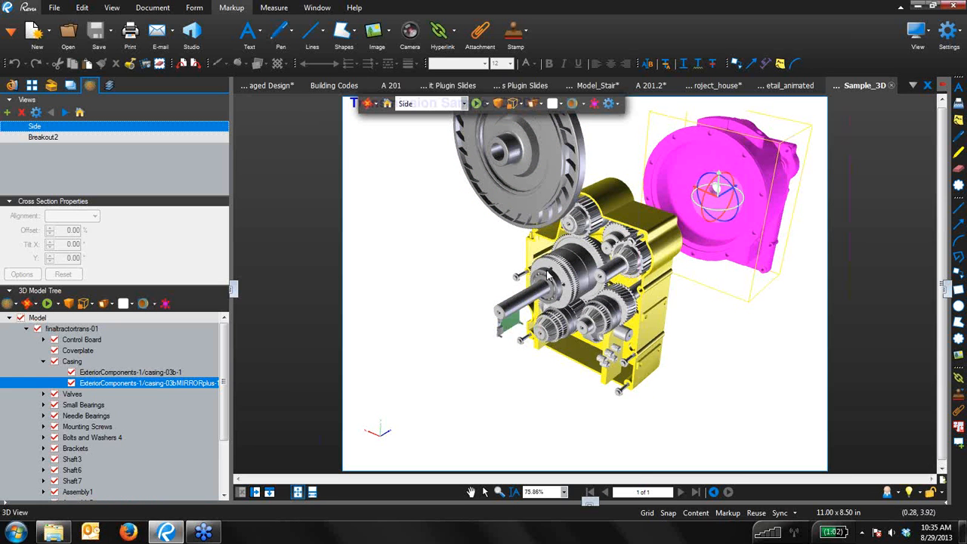
# Step: Animate the transmission between its saved views, stop at the assembled Side view, clear the part selection and orbit toward the flywheel
pyautogui.click(487, 104)
pyautogui.click(491, 132)
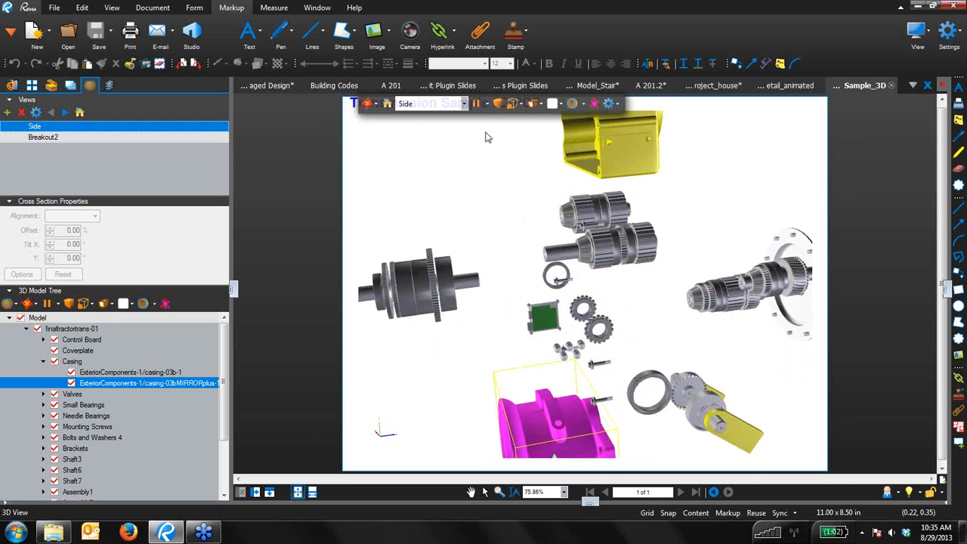
pyautogui.click(478, 104)
pyautogui.click(454, 210)
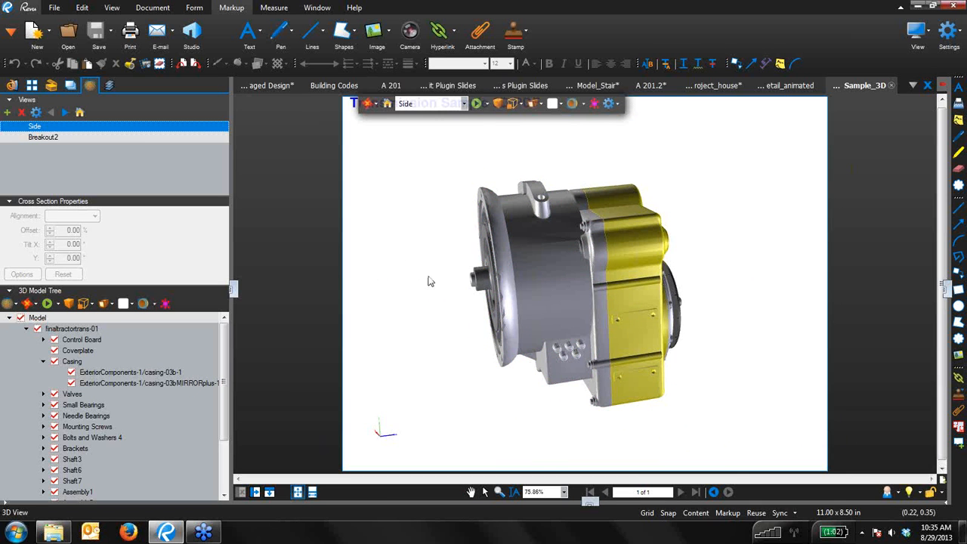
pyautogui.moveTo(444, 300); pyautogui.dragTo(505, 310)
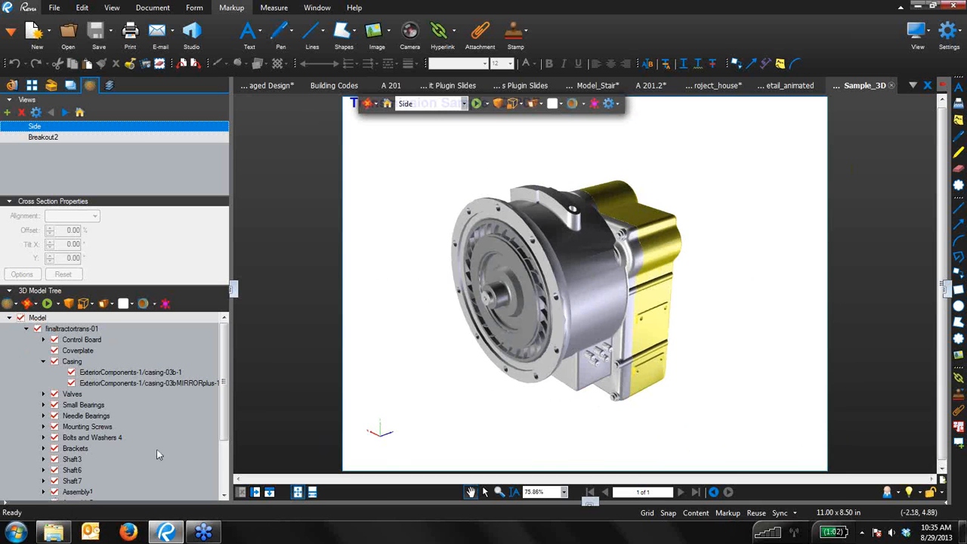
pyautogui.moveTo(225, 376); pyautogui.dragTo(212, 478)
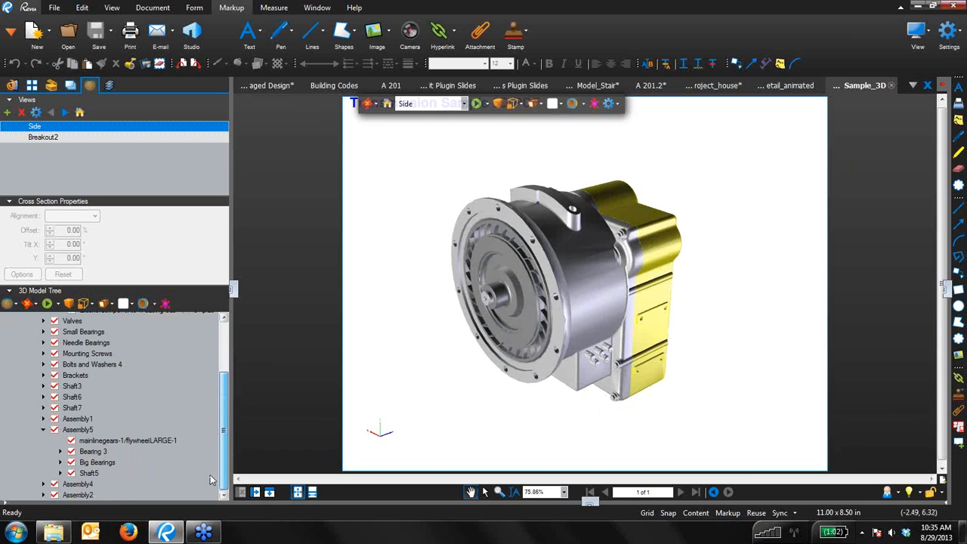
pyautogui.scroll(2, 217, 418)
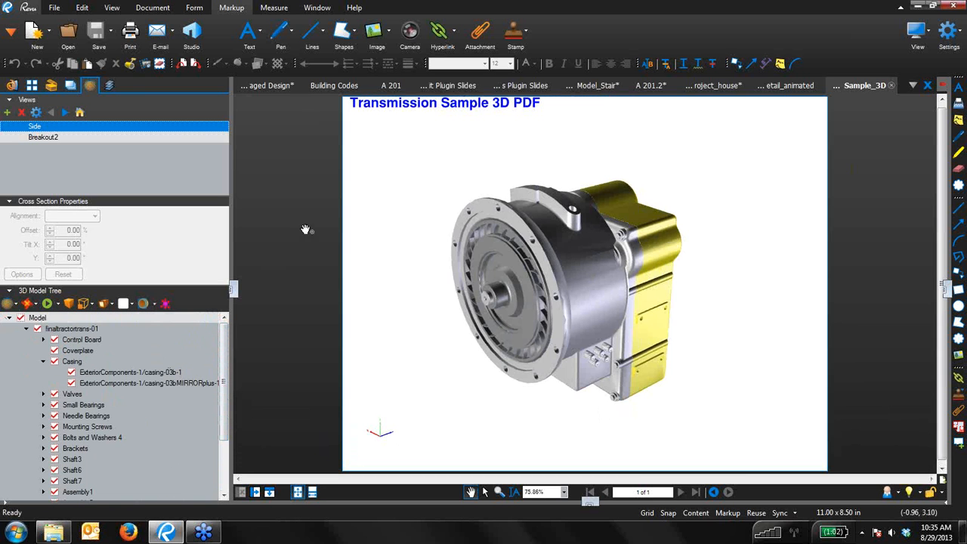
pyautogui.click(913, 85)
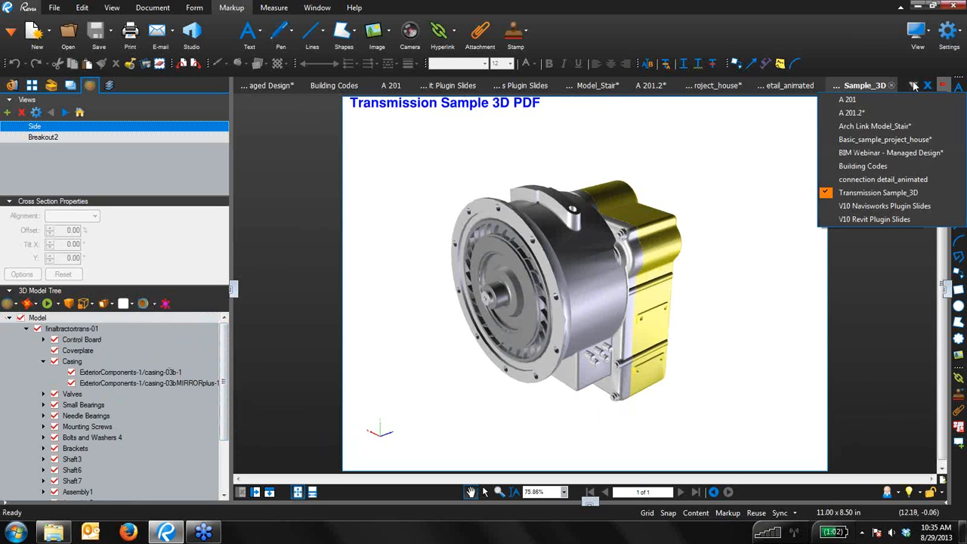
pyautogui.click(792, 145)
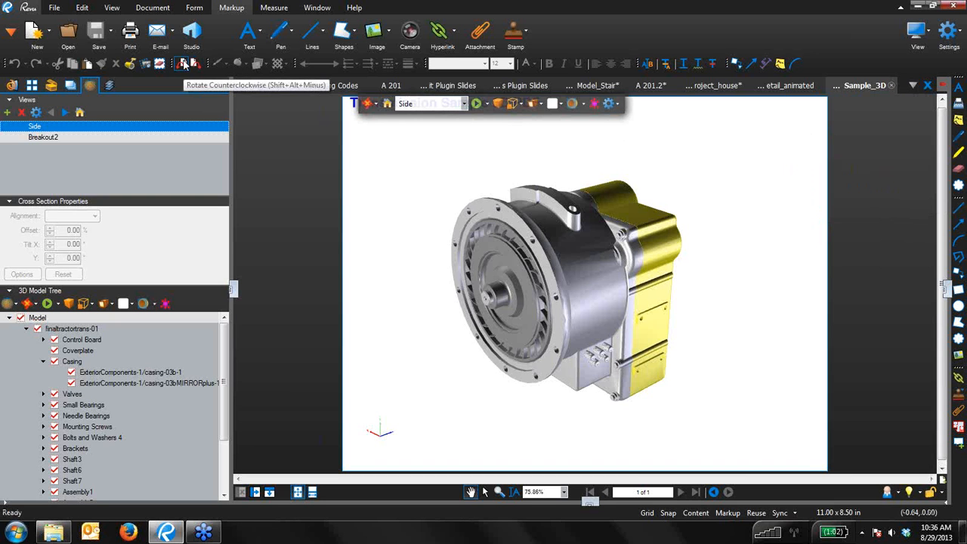
# Step: Create a new document from the RFI - Form template
pyautogui.click(51, 34)
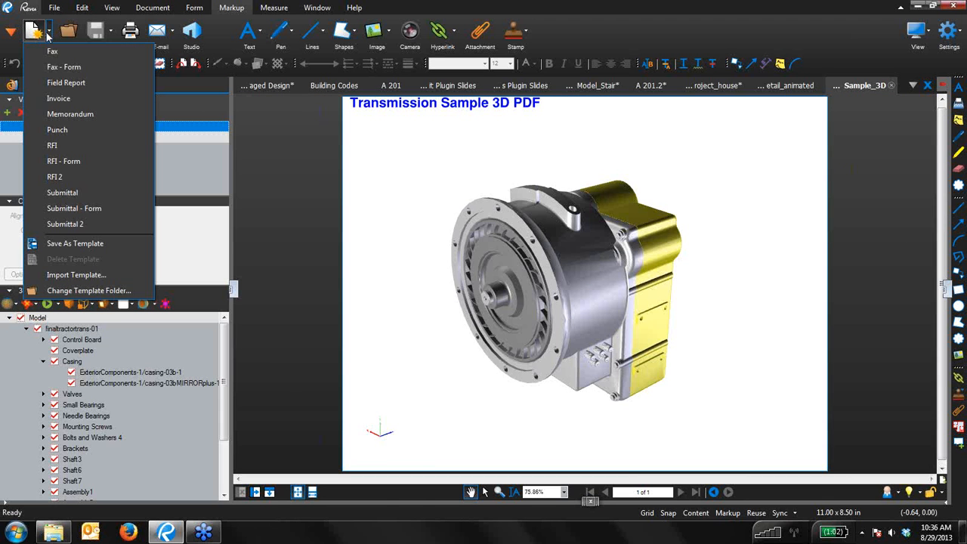
pyautogui.click(76, 163)
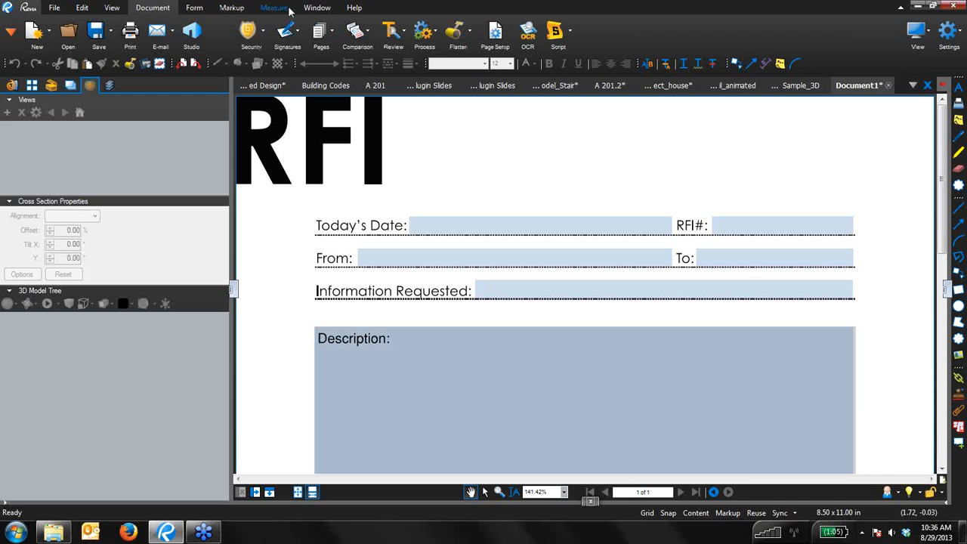
pyautogui.click(195, 8)
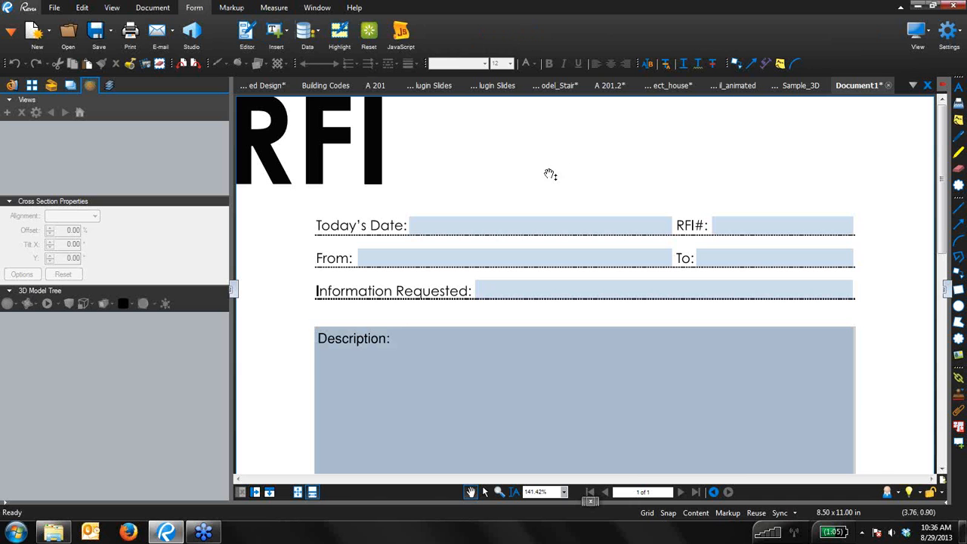
# Step: Fill in the RFI form's date as 8/29/13 and its RFI number as 124
pyautogui.click(492, 227)
pyautogui.write('8/')
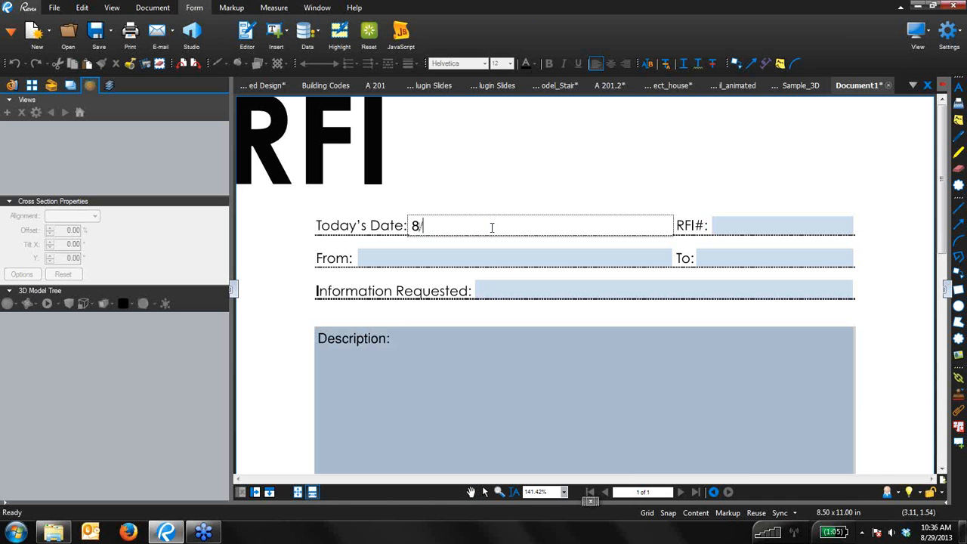
pyautogui.write('29/13')
pyautogui.click(758, 225)
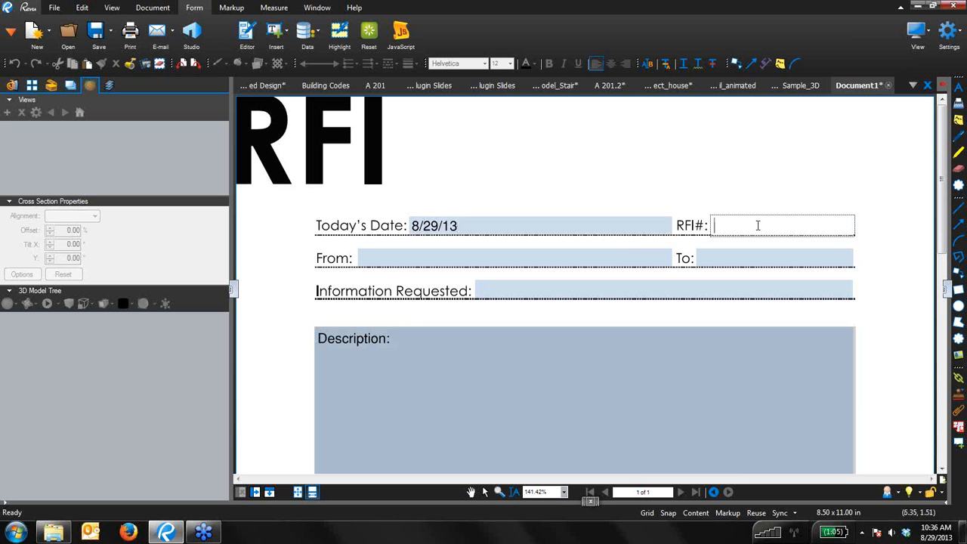
pyautogui.write('124')
# Step: Fill in the sender's name and the recipient's initials in the From and To fields of the RFI
pyautogui.click(597, 257)
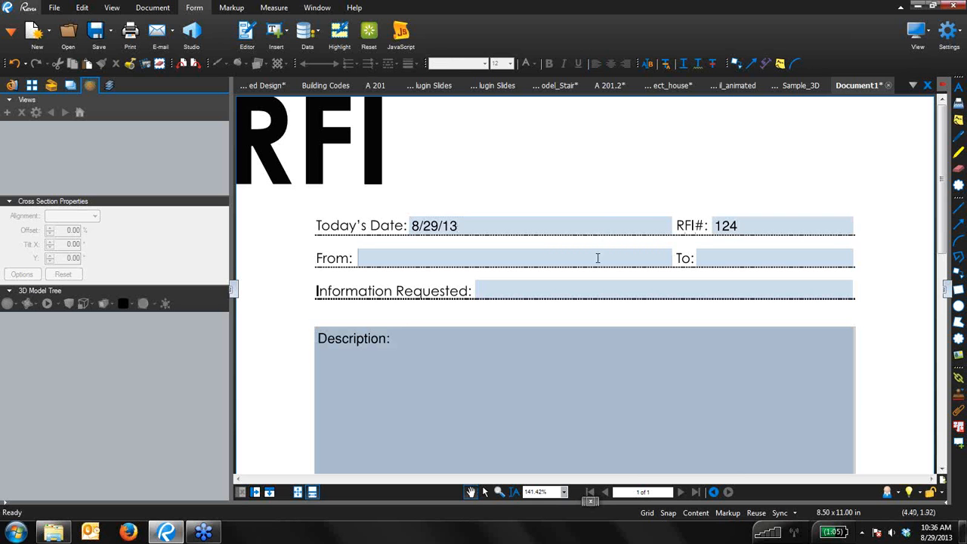
pyautogui.write('Aaron')
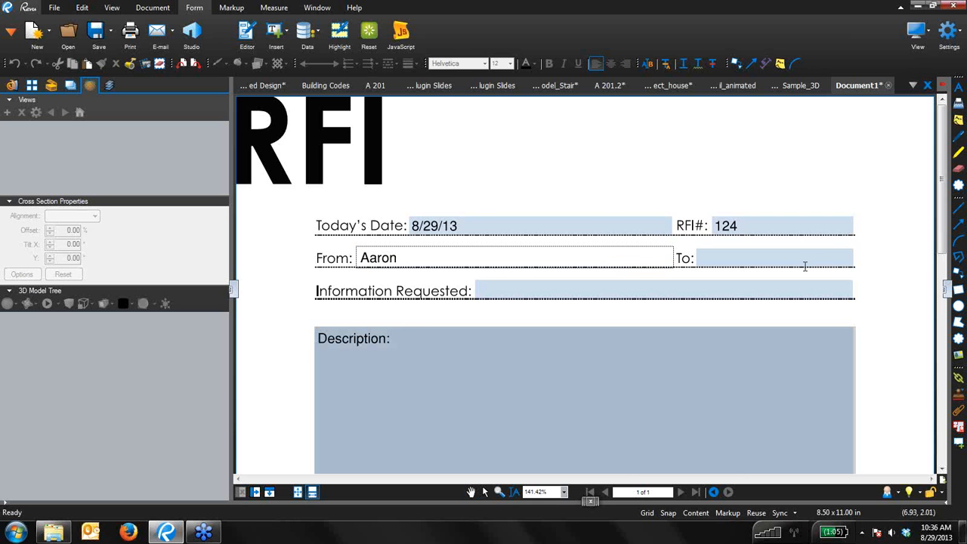
pyautogui.click(805, 258)
pyautogui.write('AC')
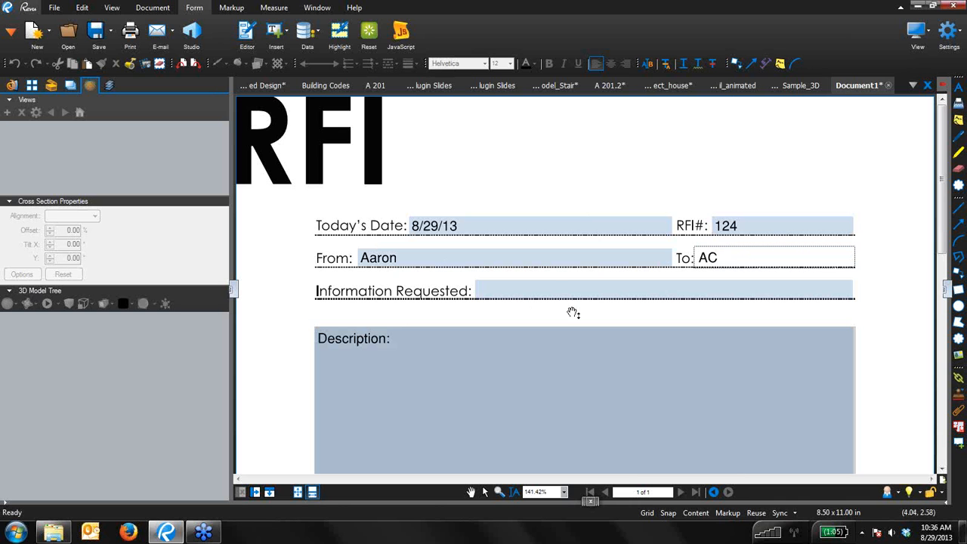
# Step: Enter "Handrail over-extend length" as the information requested in the RFI
pyautogui.click(553, 287)
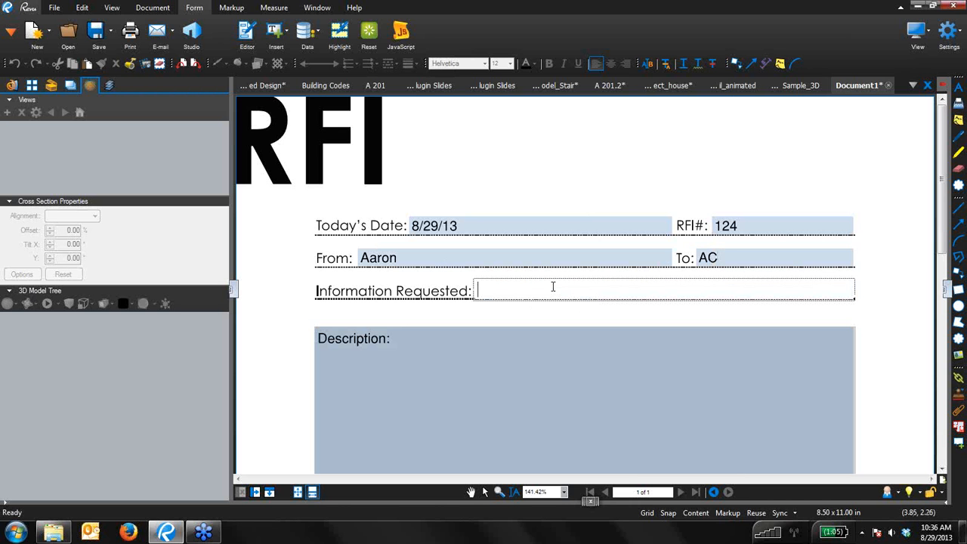
pyautogui.write('Handrail ov')
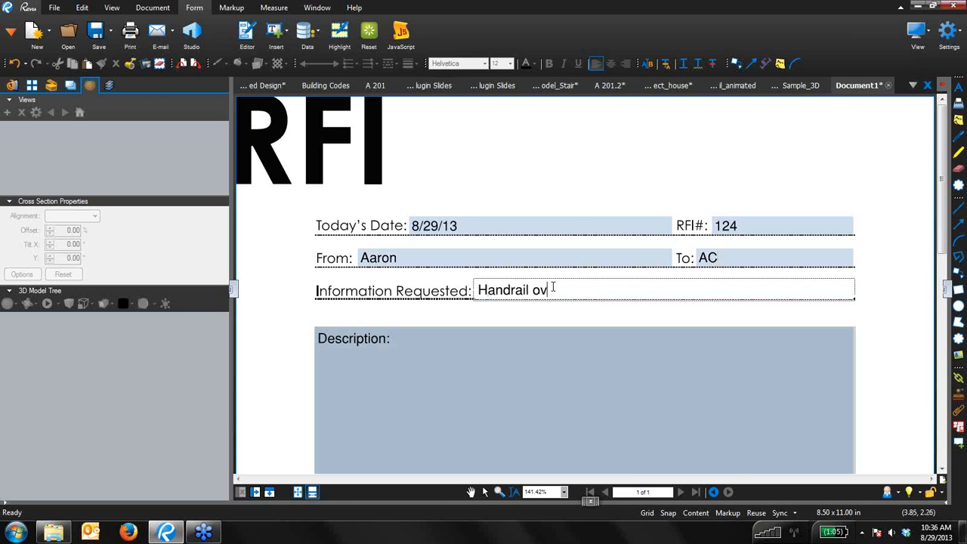
pyautogui.write('er-extend length')
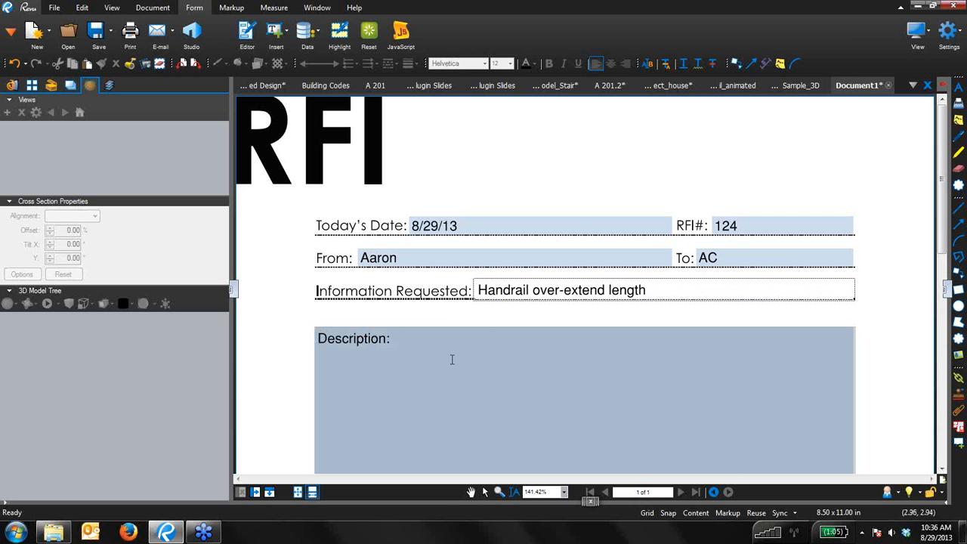
# Step: Show page thumbnails in a narrower side panel and enter the description "How far do the handrails extend beyond the landing. See picture below:"
pyautogui.click(416, 355)
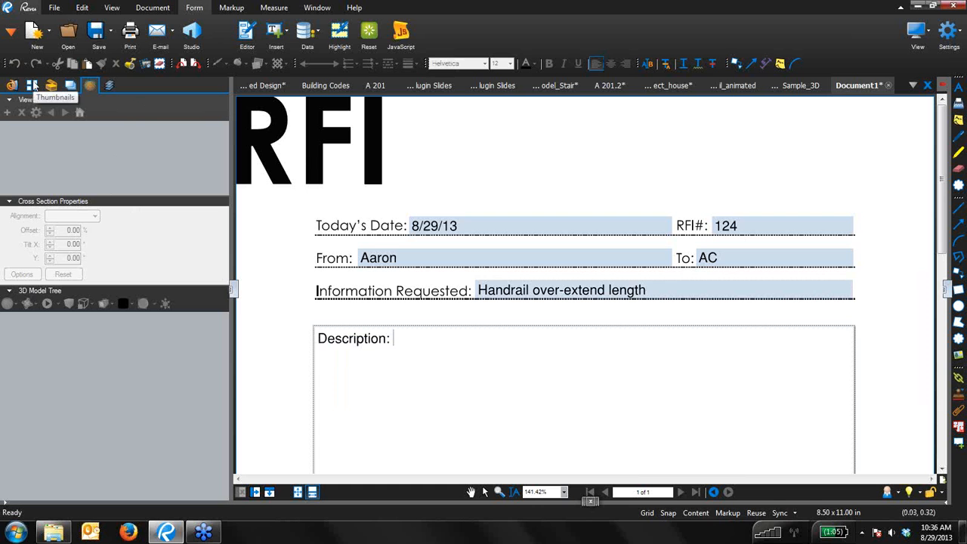
pyautogui.click(32, 84)
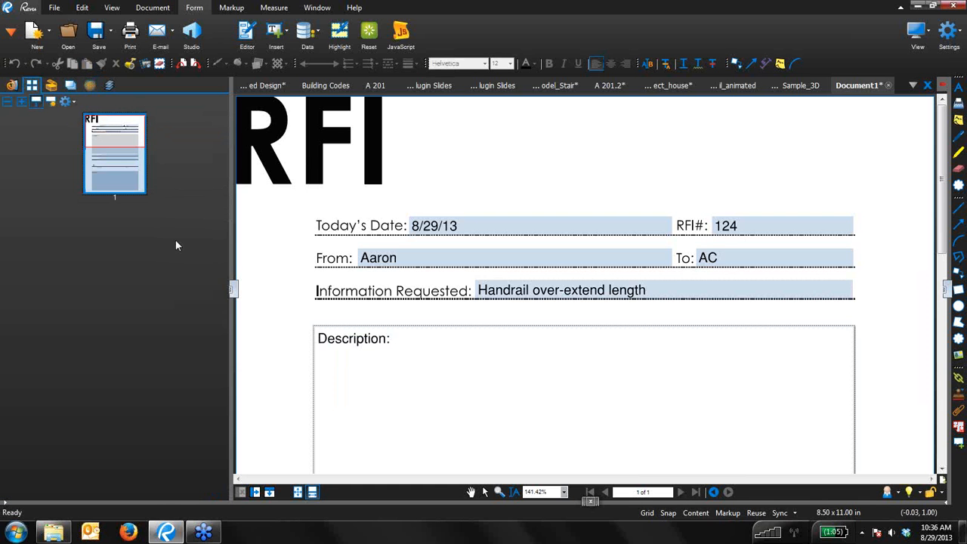
pyautogui.moveTo(231, 288); pyautogui.dragTo(154, 288)
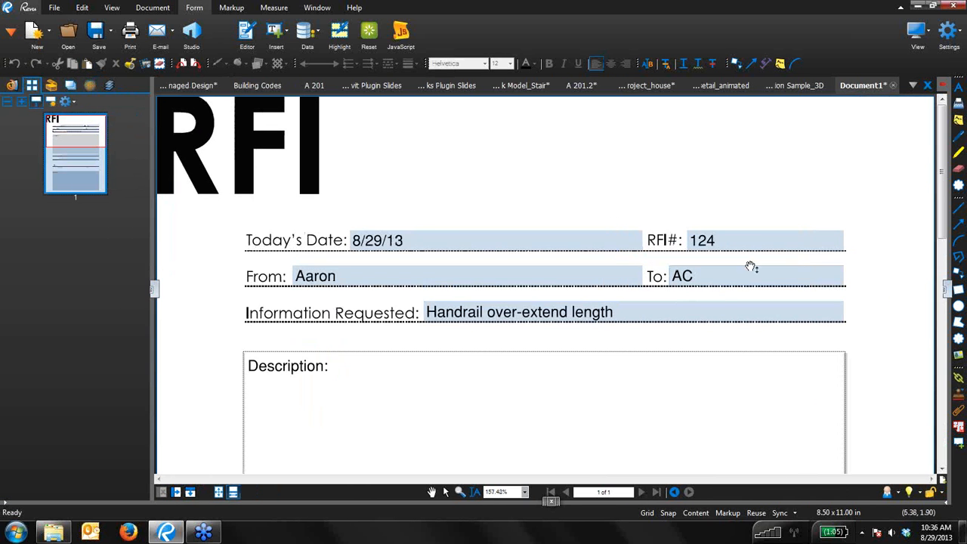
pyautogui.scroll(-2, 778, 196)
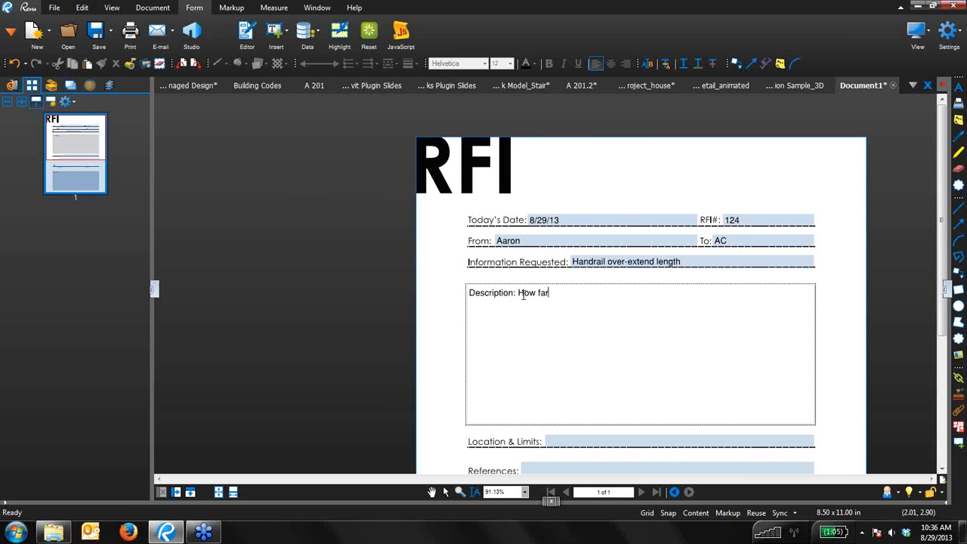
pyautogui.write('do the handrails extend')
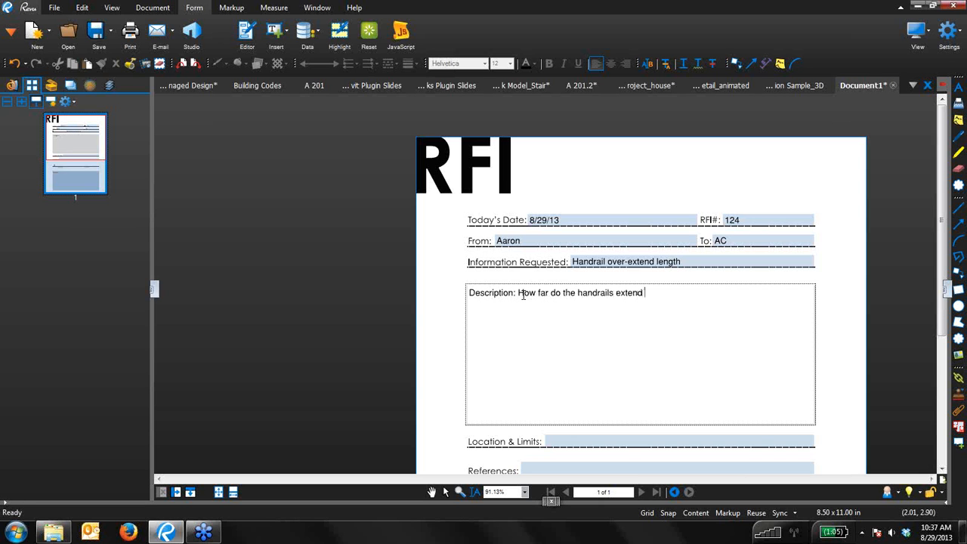
pyautogui.write(' beyond the landing. See picture below:')
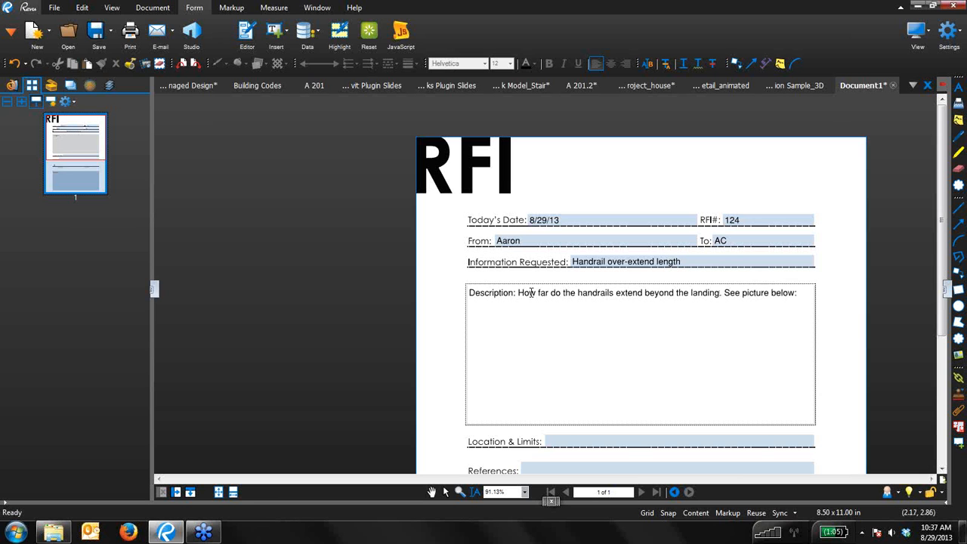
pyautogui.click(861, 325)
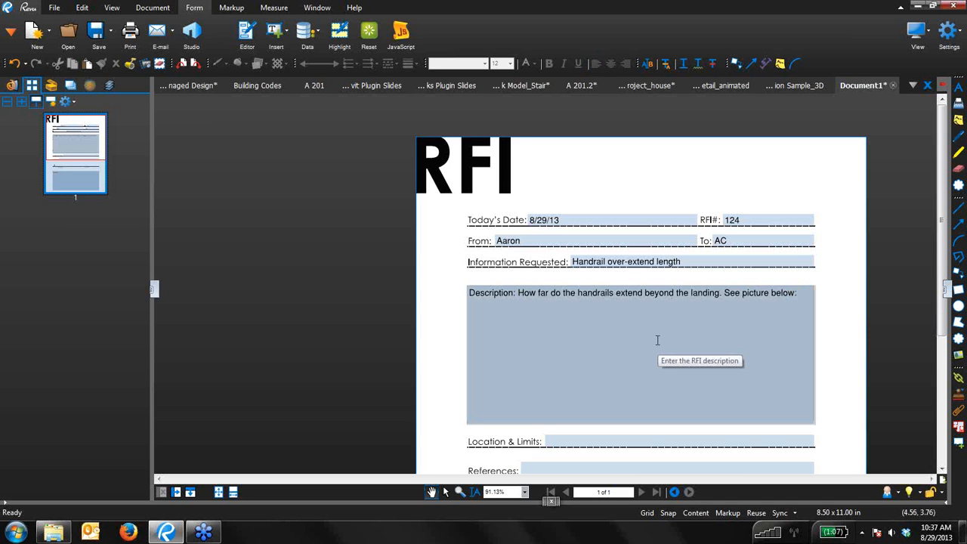
# Step: Take a snapshot of floor plan A 201.2 covering the stairwell, grid bubbles 21 and 22 and the rooms just below
pyautogui.moveTo(821, 194); pyautogui.dragTo(766, 158)
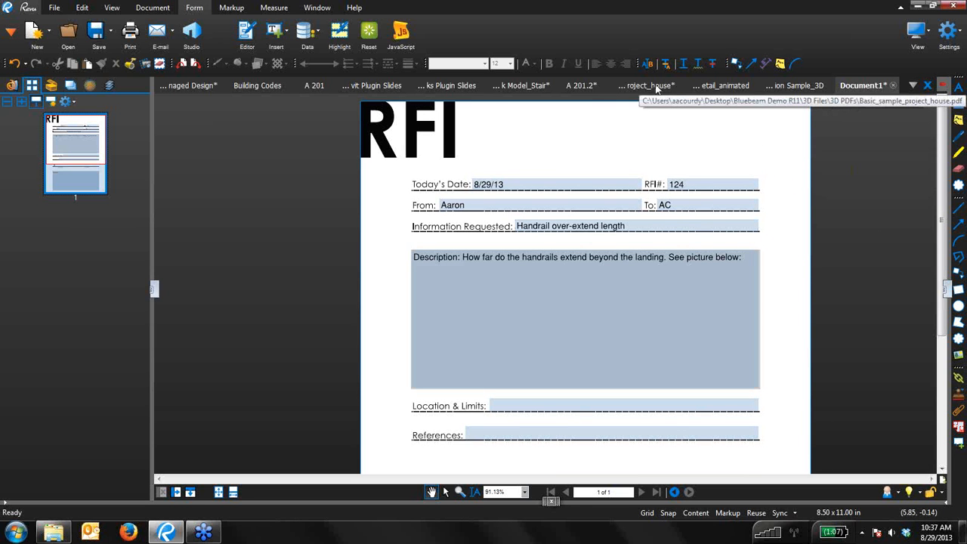
pyautogui.click(581, 85)
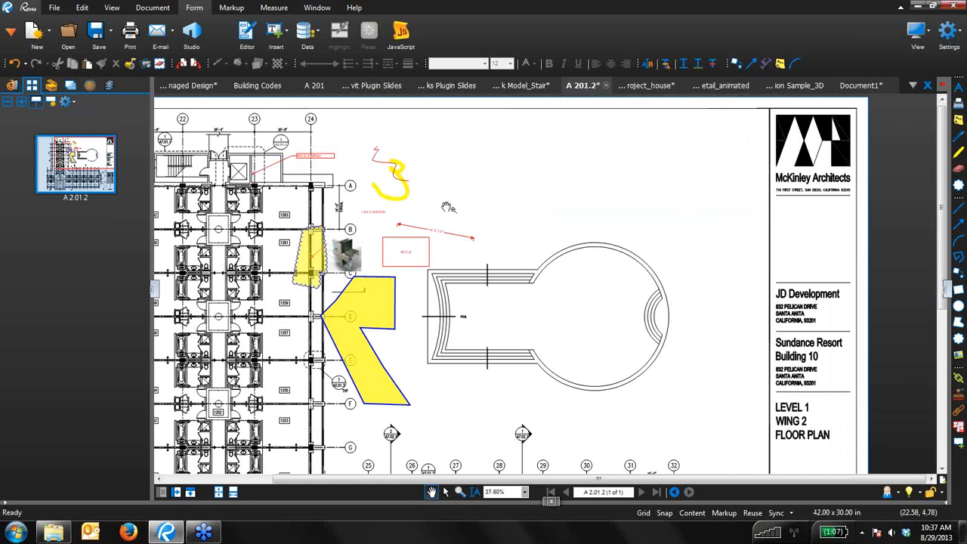
pyautogui.scroll(5, 217, 217)
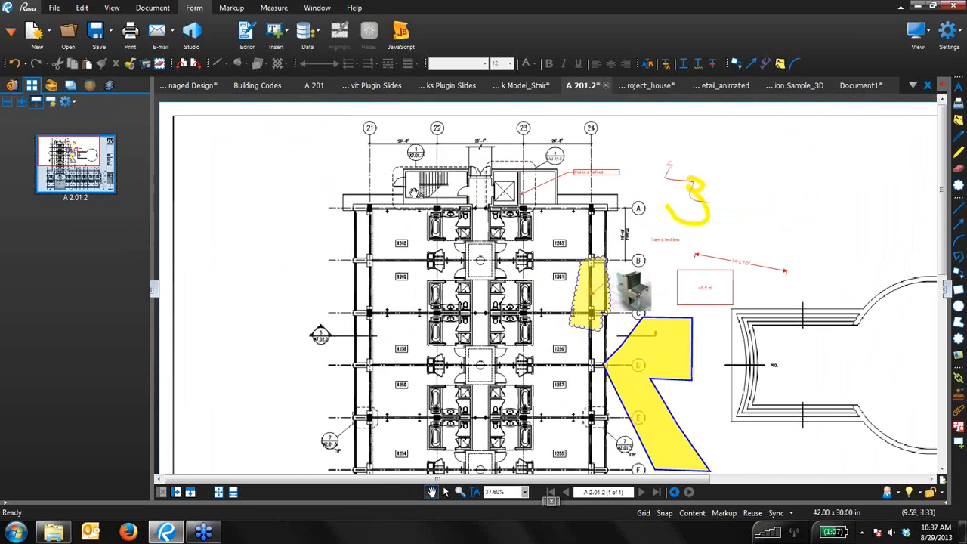
pyautogui.scroll(4, 415, 193)
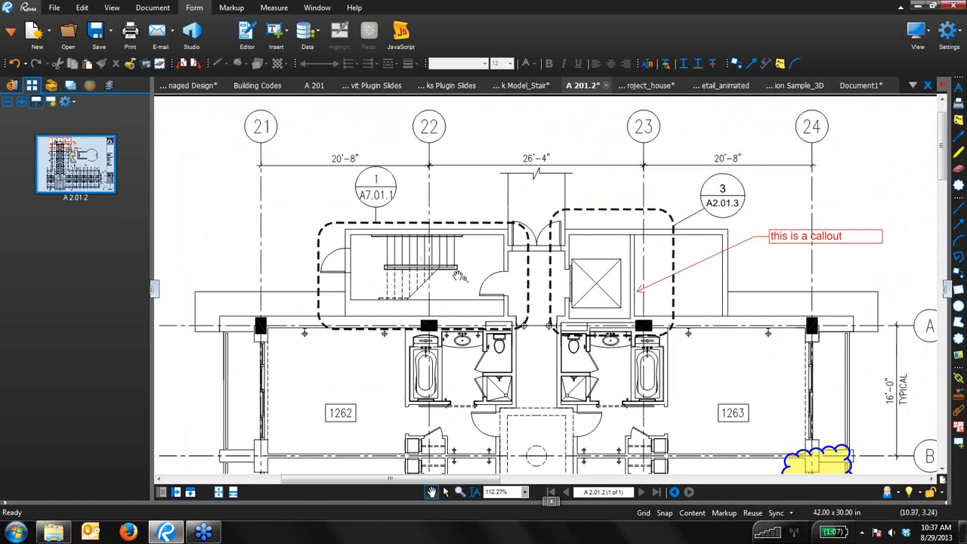
pyautogui.click(145, 67)
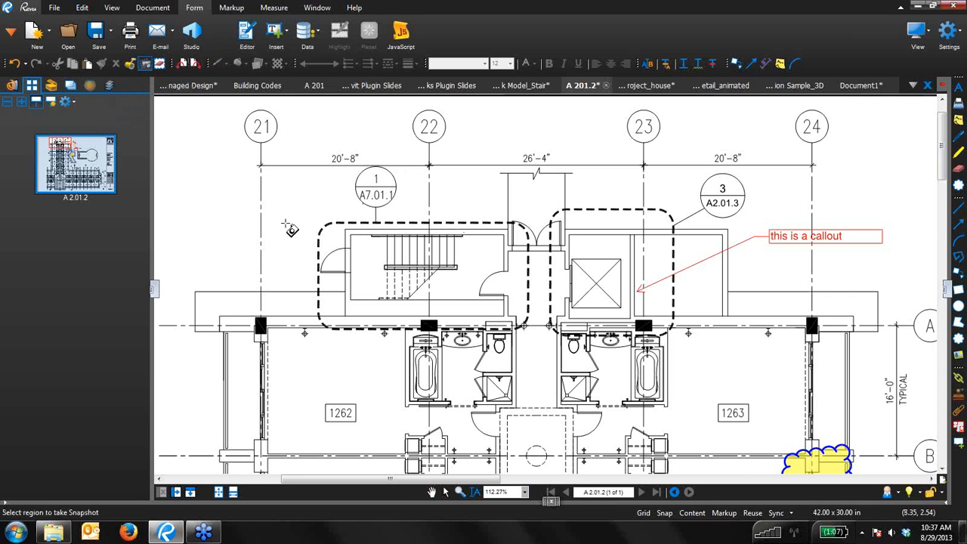
pyautogui.moveTo(296, 212); pyautogui.dragTo(522, 314)
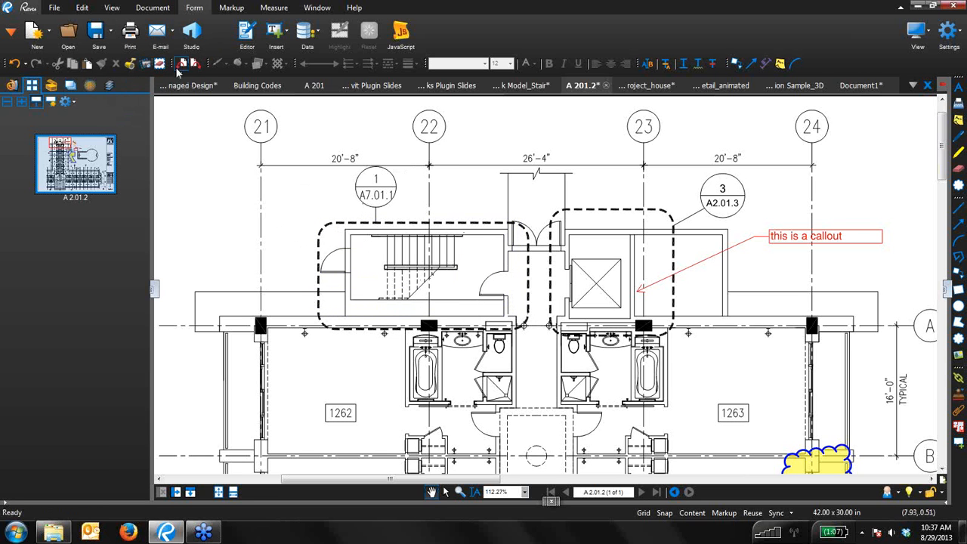
pyautogui.scroll(1, 229, 109)
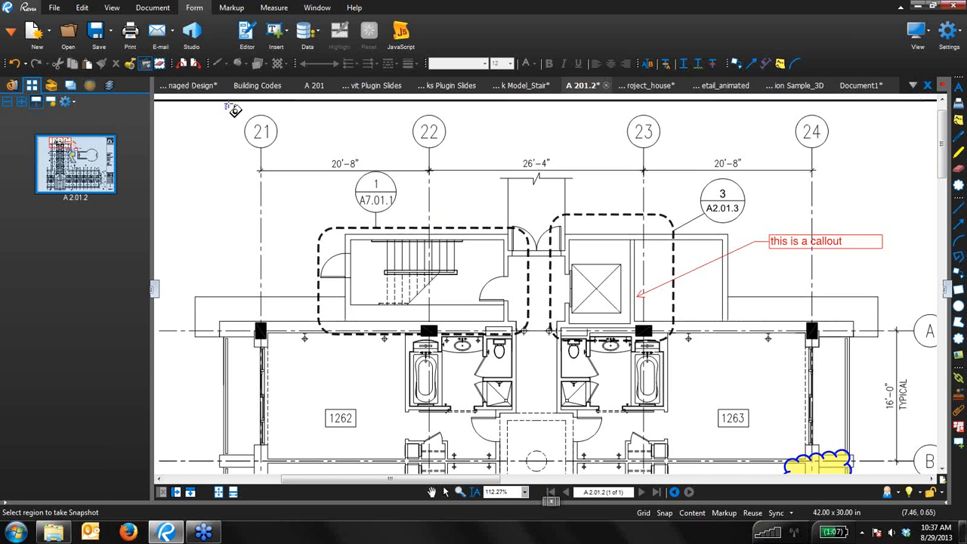
pyautogui.moveTo(225, 117)
pyautogui.mouseDown()
pyautogui.moveTo(355, 198)
pyautogui.moveTo(552, 351)
pyautogui.moveTo(561, 427)
pyautogui.mouseUp()
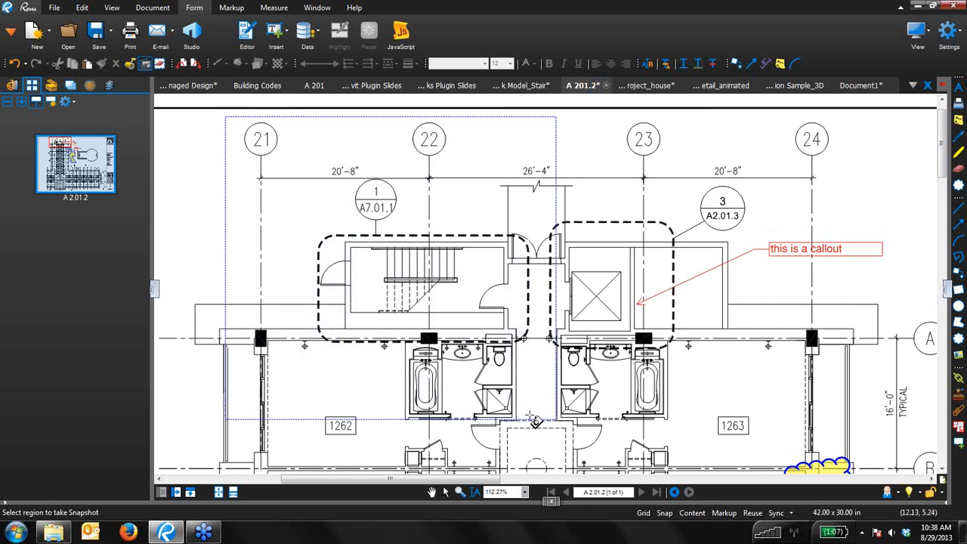
# Step: Paste the floor plan snapshot into the RFI, shrink it and centre it inside the Description box under the text
pyautogui.click(858, 86)
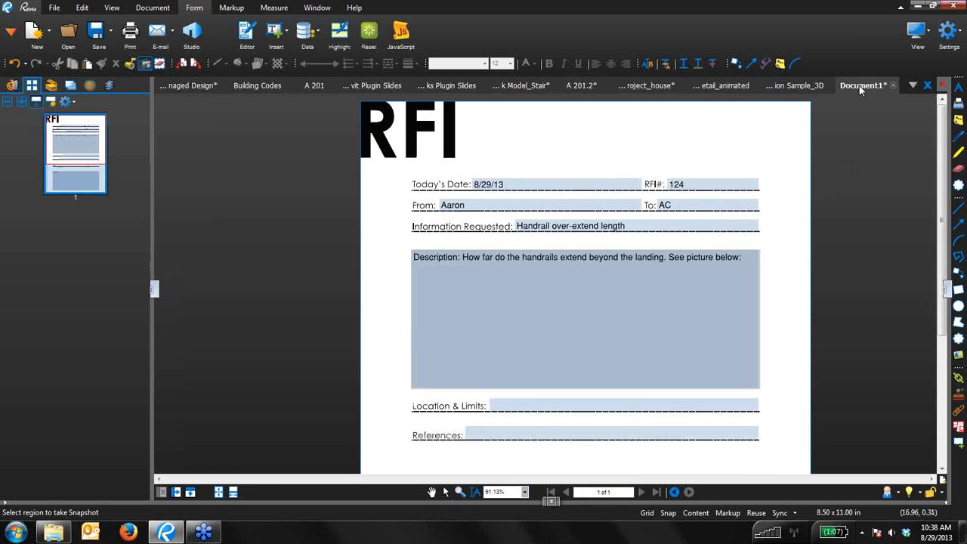
pyautogui.rightClick(511, 319)
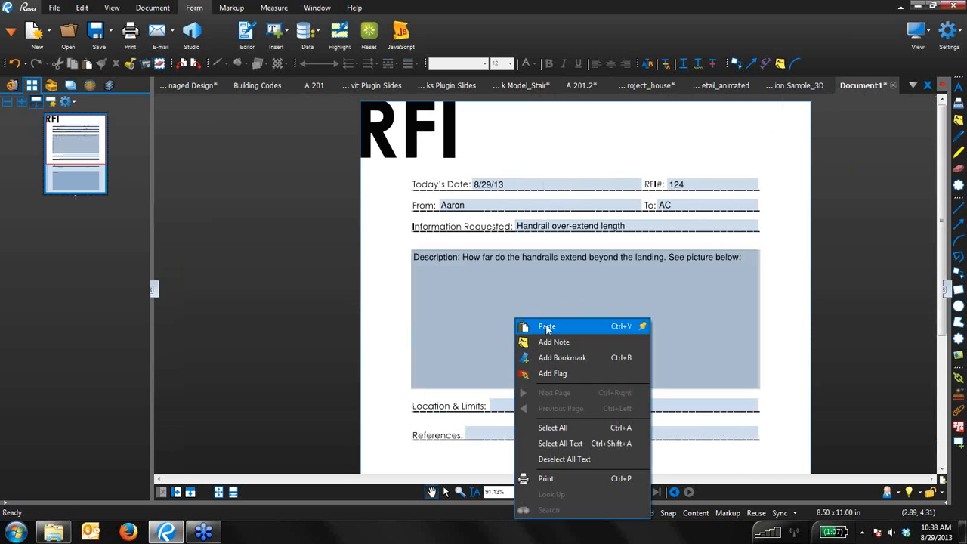
pyautogui.click(547, 327)
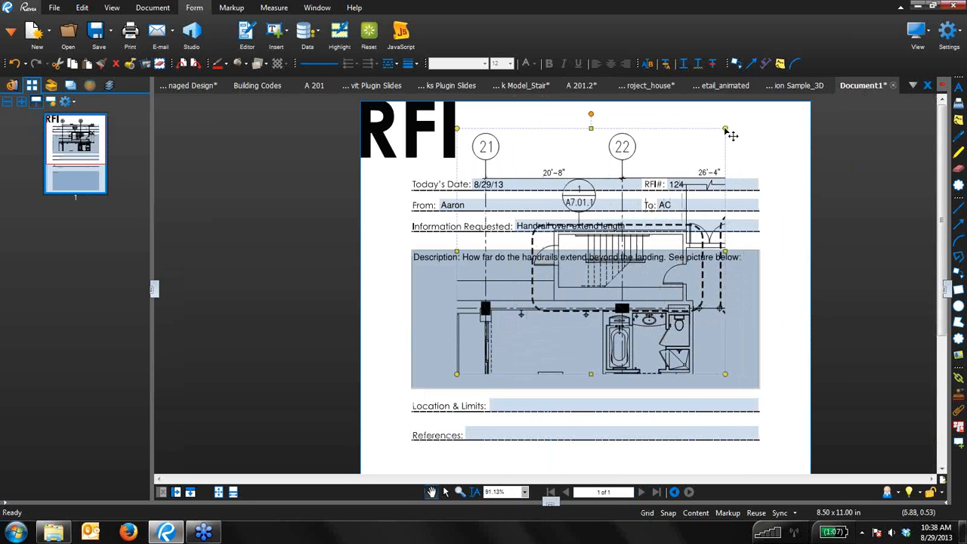
pyautogui.moveTo(725, 130); pyautogui.dragTo(575, 265)
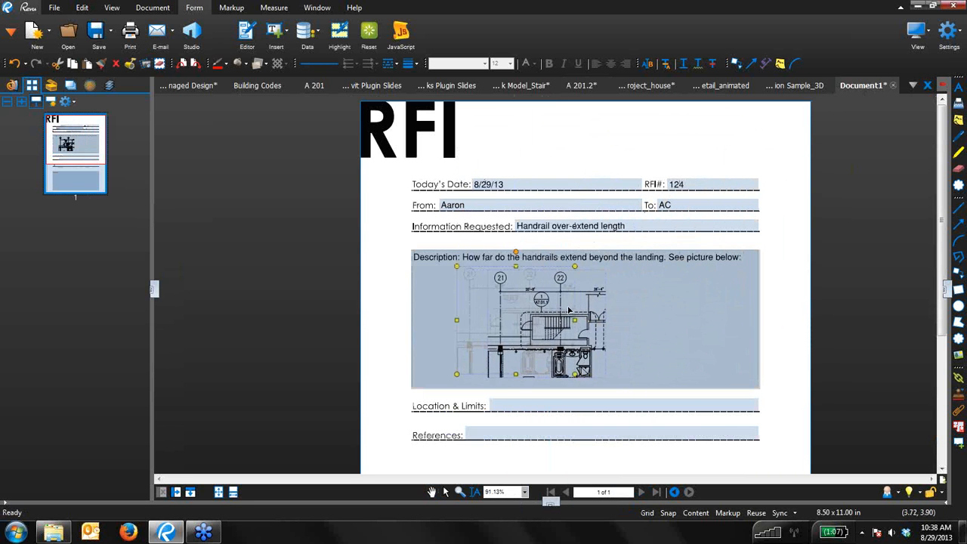
pyautogui.moveTo(569, 310); pyautogui.dragTo(619, 310)
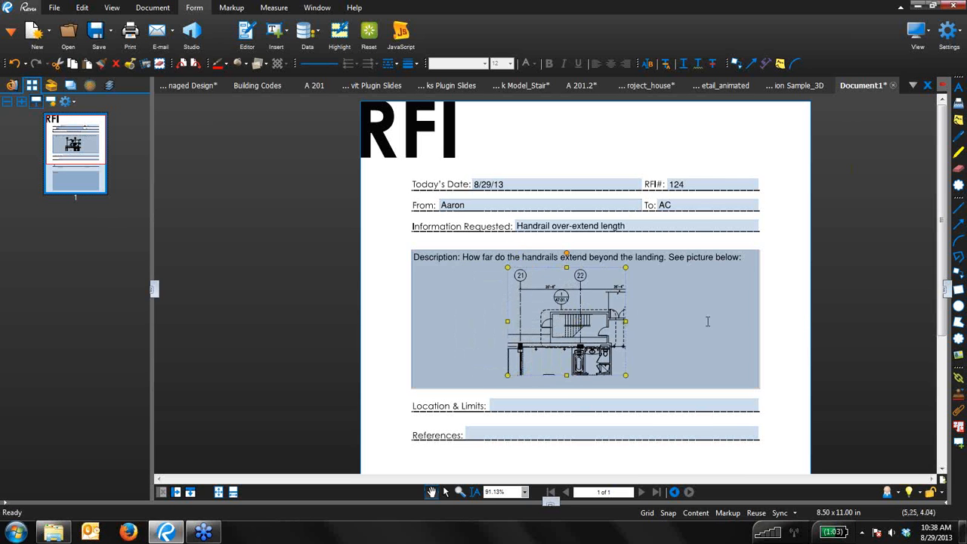
# Step: Draw a small revision cloud around the upper end of the stairs near grid line 22 in the floor plan snapshot
pyautogui.click(958, 338)
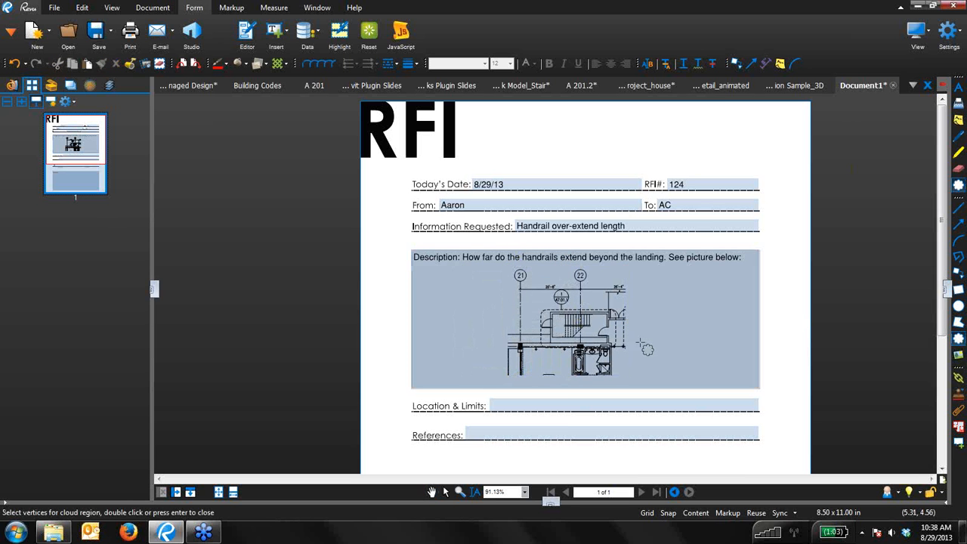
pyautogui.scroll(4, 643, 346)
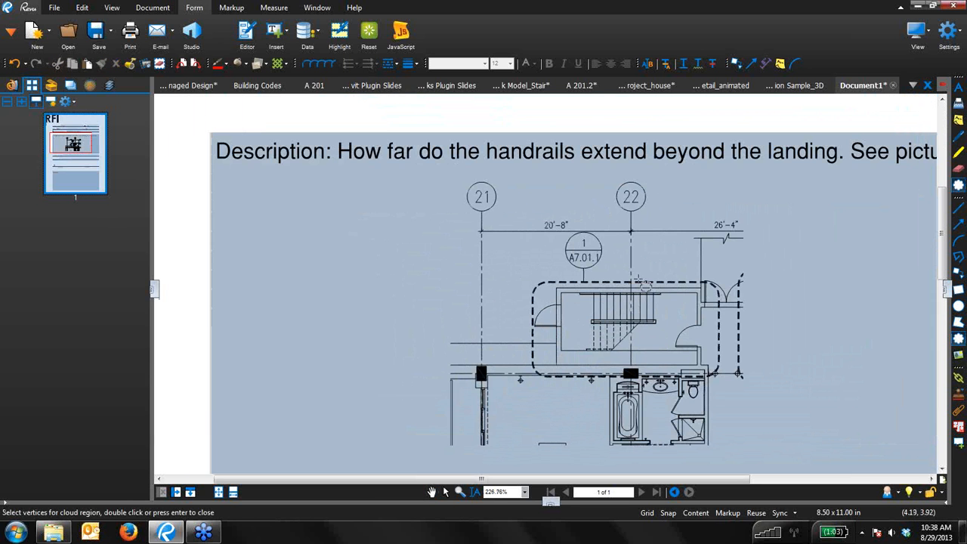
pyautogui.moveTo(638, 278); pyautogui.dragTo(670, 307)
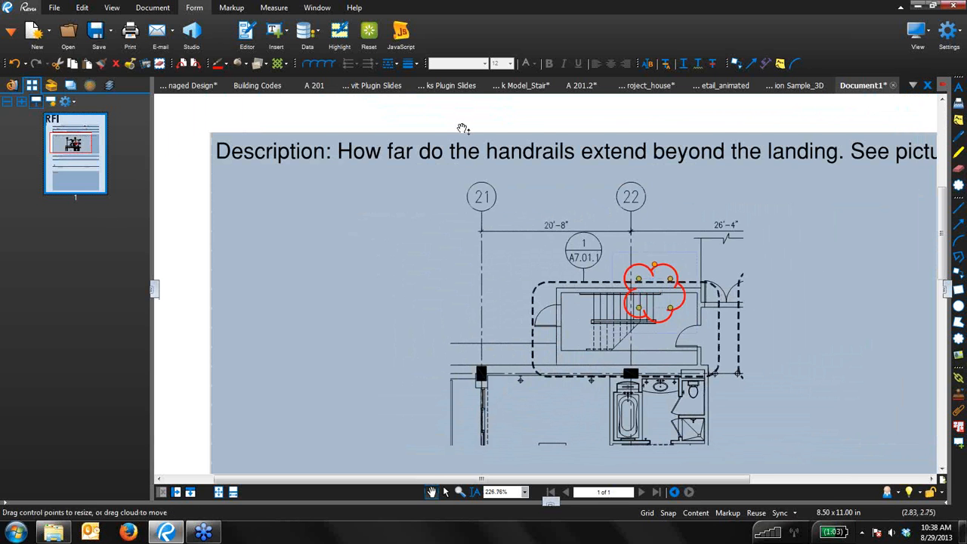
pyautogui.click(781, 284)
pyautogui.scroll(-5, 574, 153)
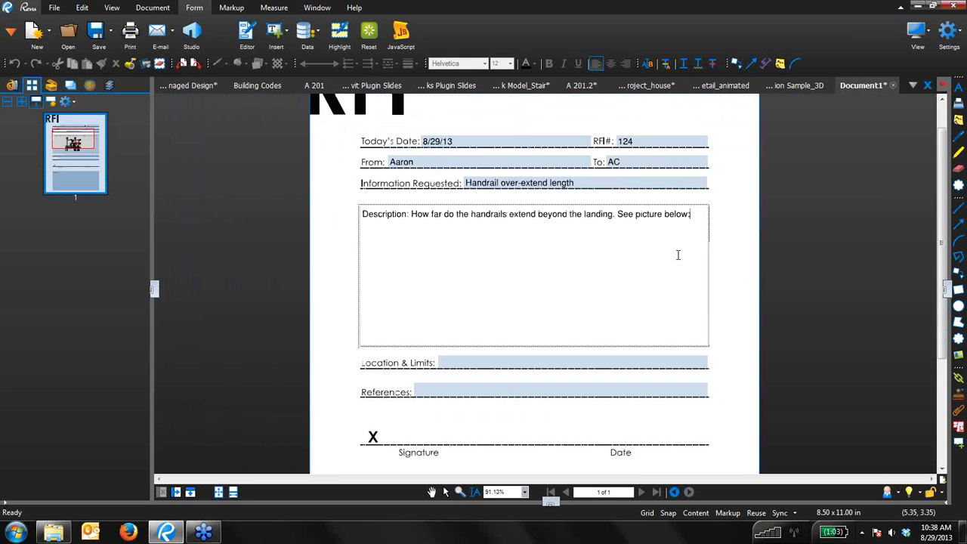
pyautogui.click(742, 229)
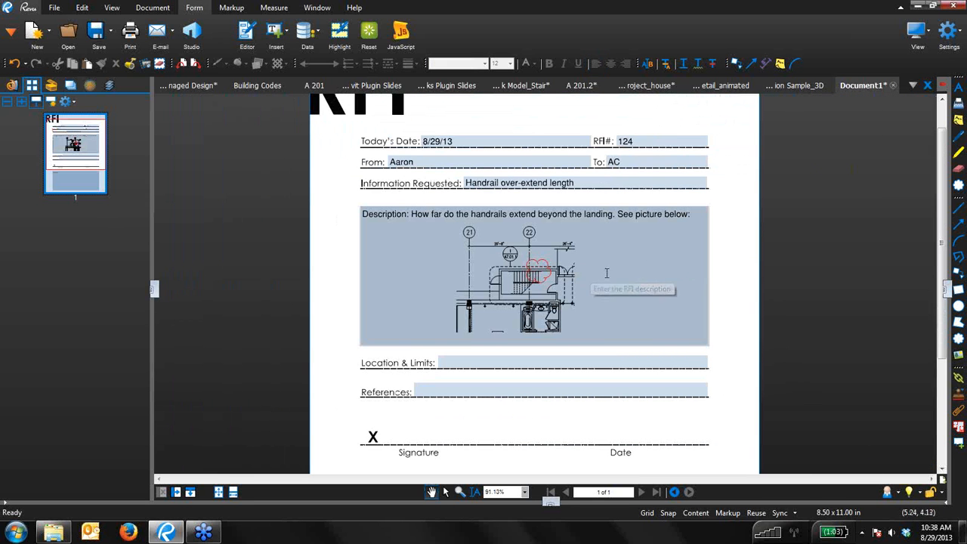
# Step: Add a callout reading "this handrail, at floor #2" beside the floor plan snapshot, with its arrow pointing at the clouded stairs
pyautogui.click(957, 166)
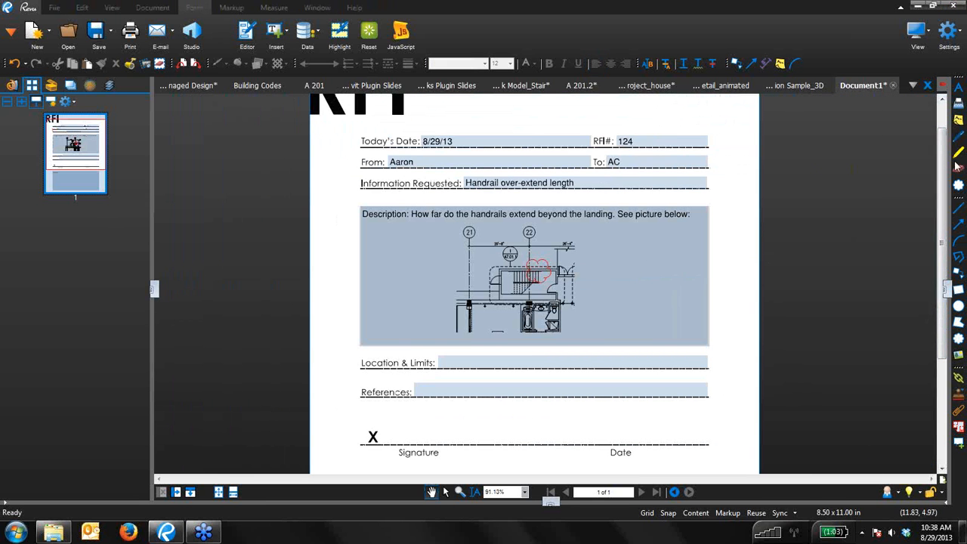
pyautogui.click(959, 273)
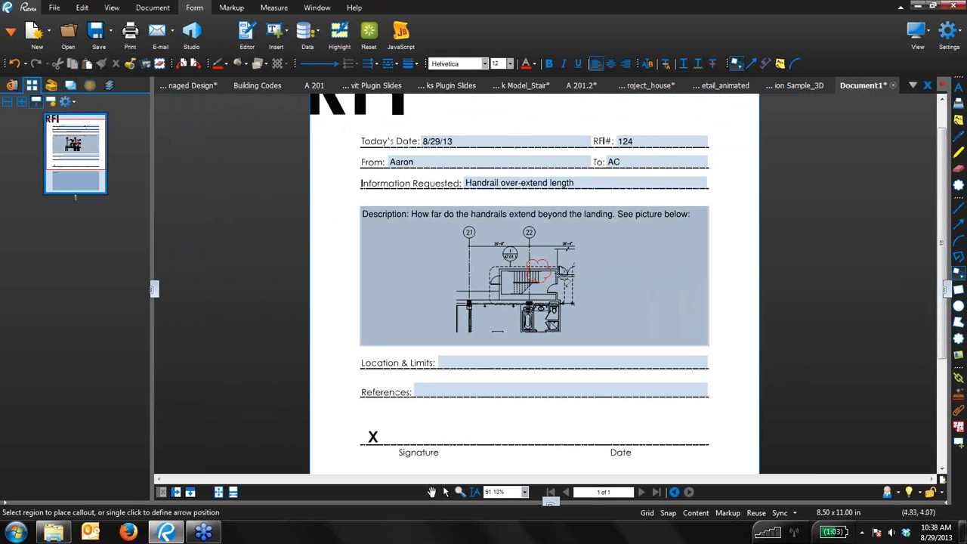
pyautogui.click(534, 272)
pyautogui.click(581, 254)
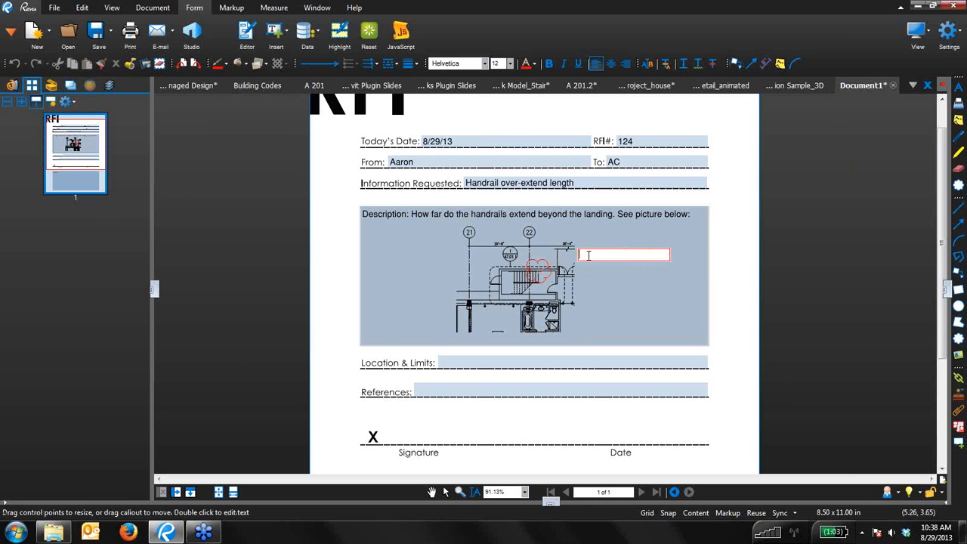
pyautogui.write('this handrail,')
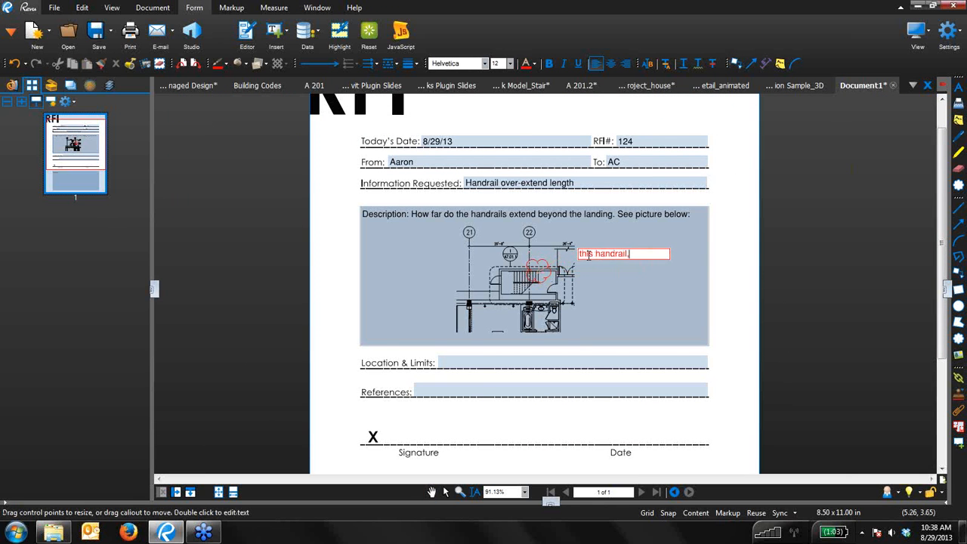
pyautogui.write(' at floor #2')
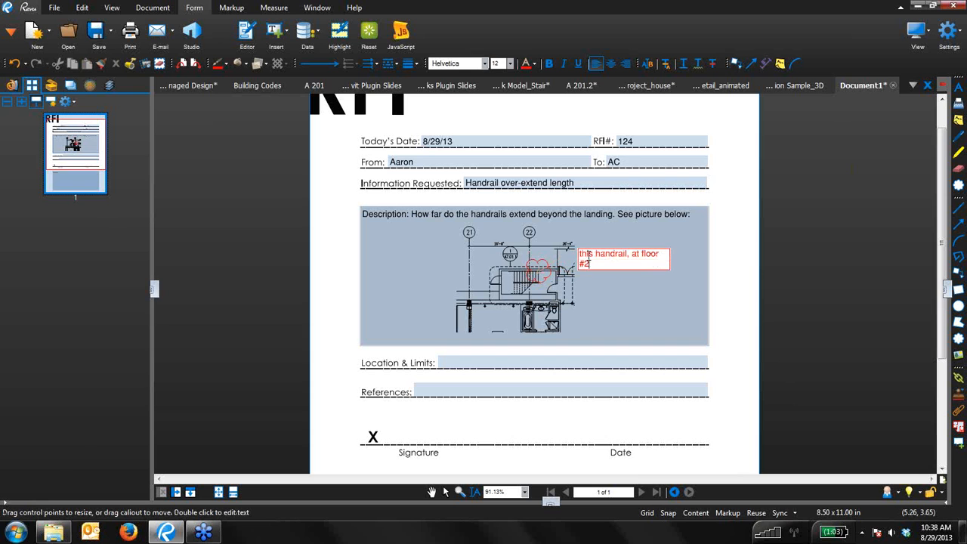
pyautogui.click(733, 274)
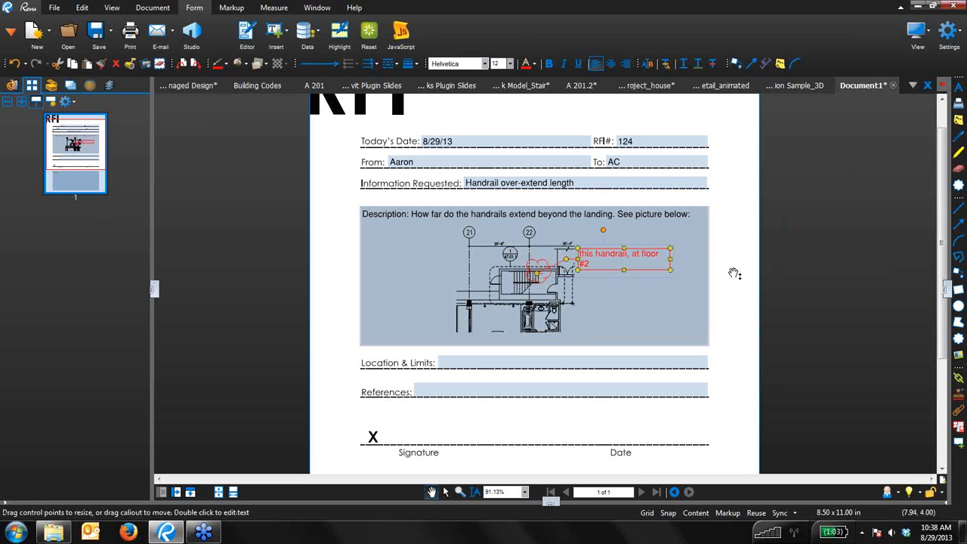
pyautogui.click(734, 273)
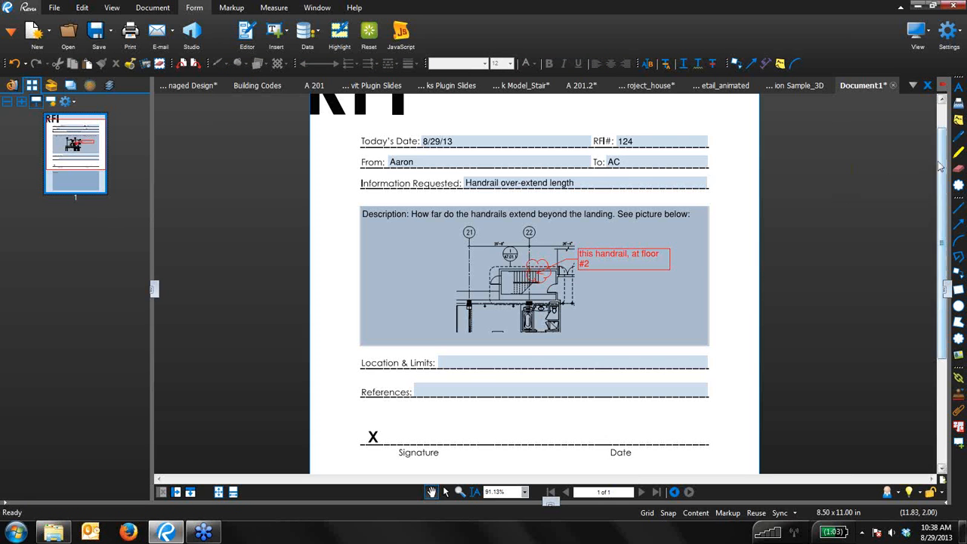
# Step: Enter "See the model below" after the Response label in the RFI form
pyautogui.moveTo(942, 166); pyautogui.dragTo(941, 155)
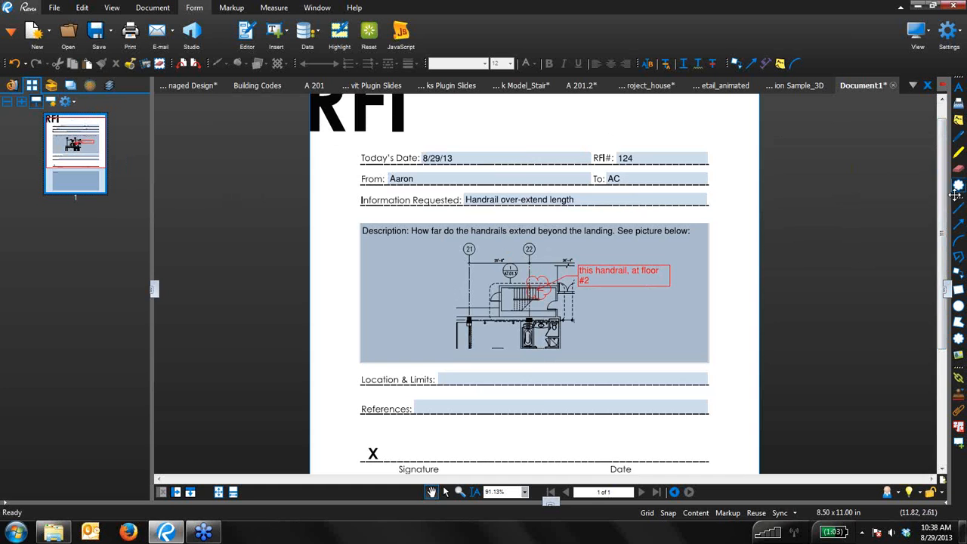
pyautogui.scroll(-3, 929, 287)
pyautogui.scroll(-3, 929, 287)
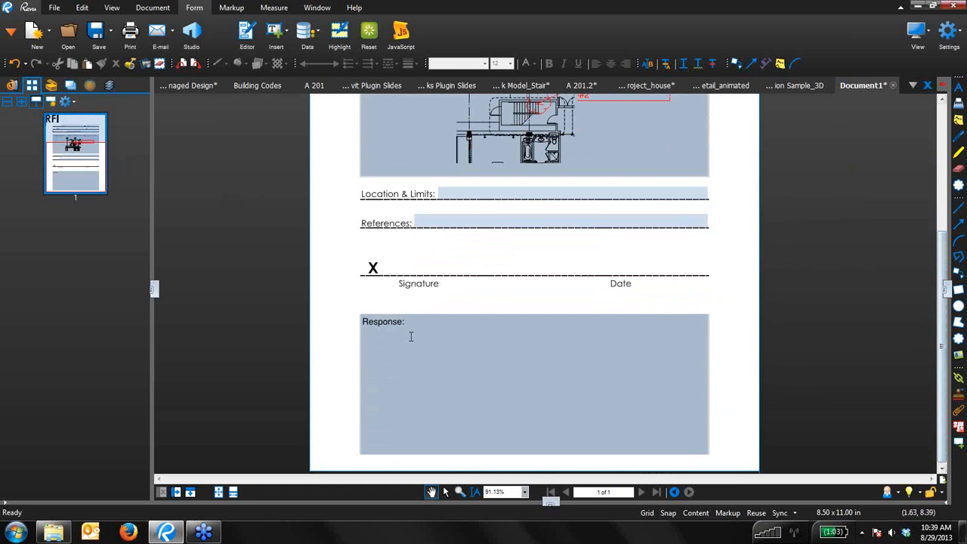
pyautogui.click(442, 336)
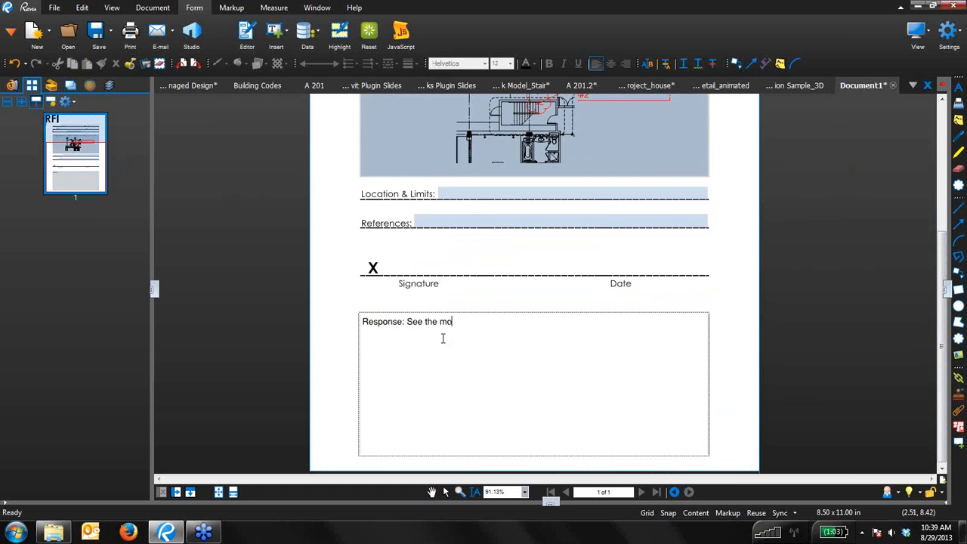
pyautogui.write('Response: See the model vb')
pyautogui.press('BackSpace')
pyautogui.press('BackSpace')
pyautogui.write('b')
pyautogui.click(746, 345)
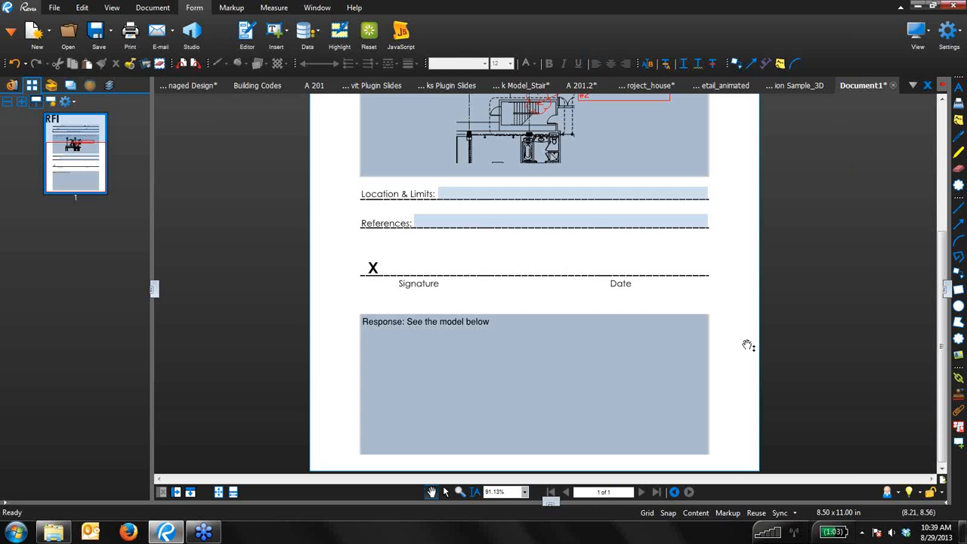
# Step: Add a blank second page to the RFI document and bring its upper part into view
pyautogui.click(942, 480)
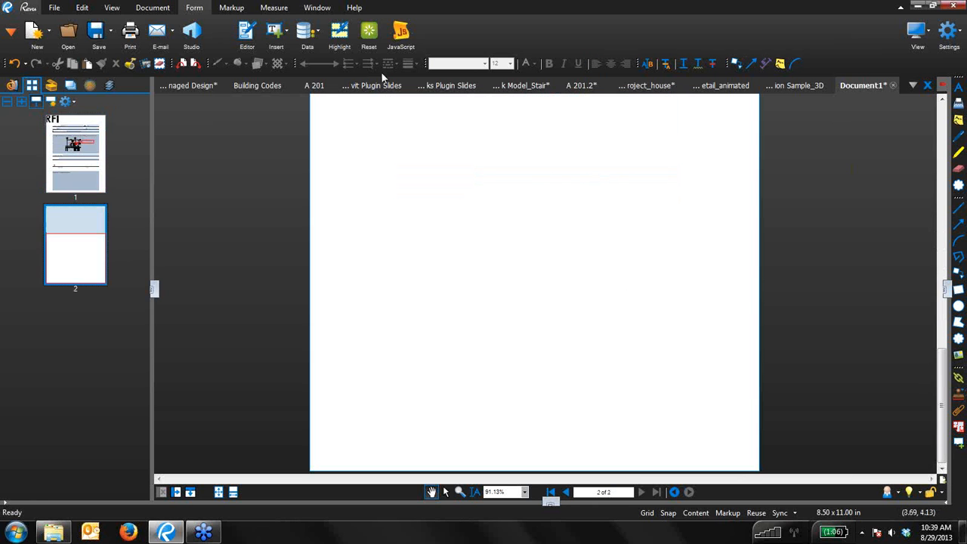
pyautogui.click(70, 259)
pyautogui.moveTo(585, 278); pyautogui.dragTo(573, 340)
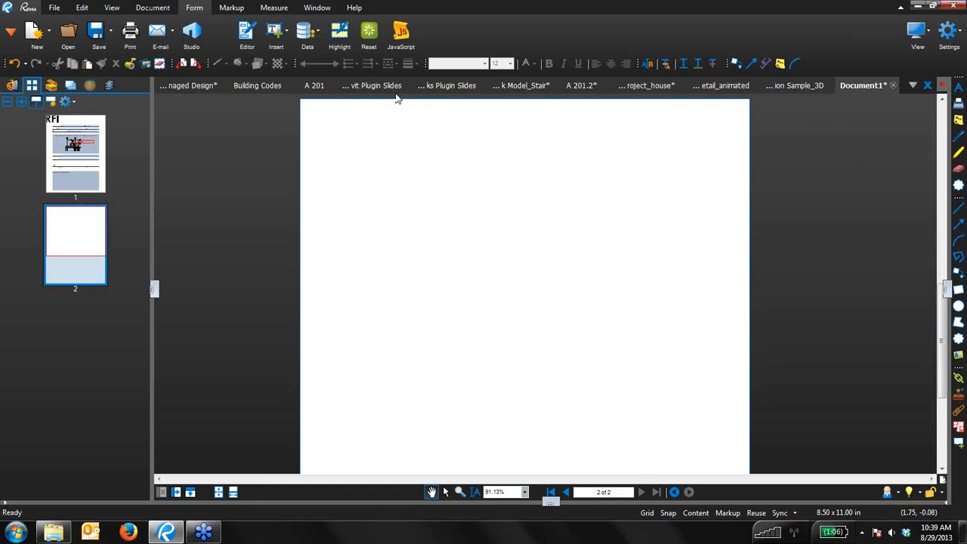
# Step: Examine slide 10 of the Revit plugin slides for the Create 3D PDF and Create U3D options
pyautogui.click(446, 86)
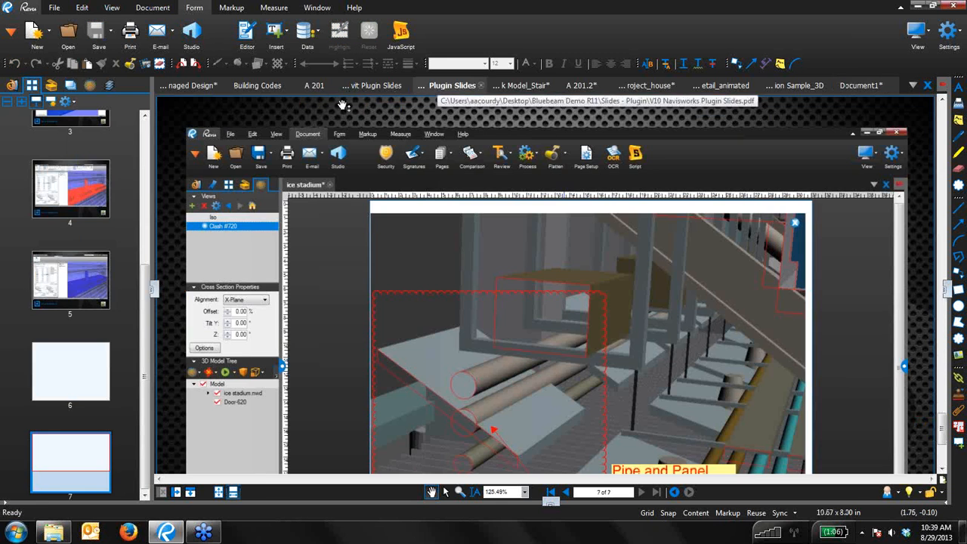
pyautogui.click(386, 85)
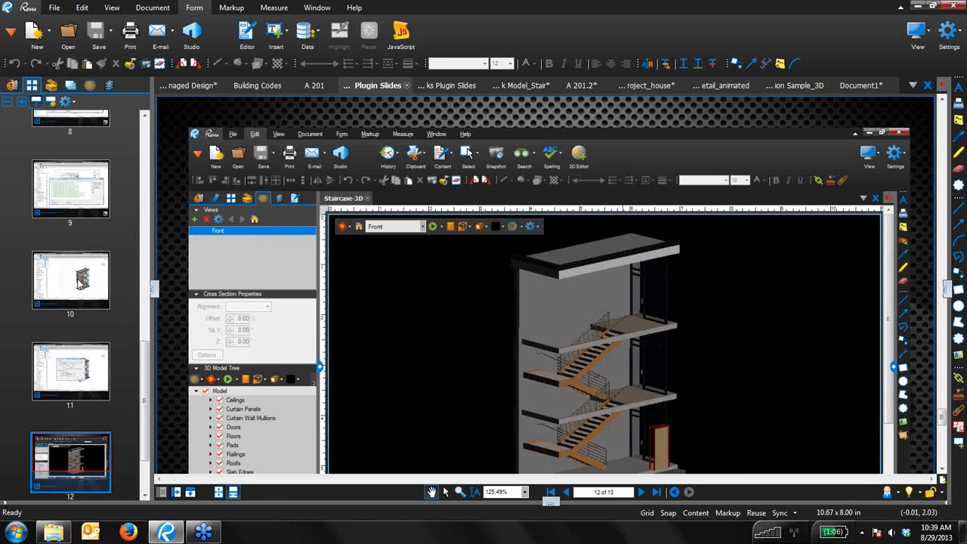
pyautogui.click(80, 286)
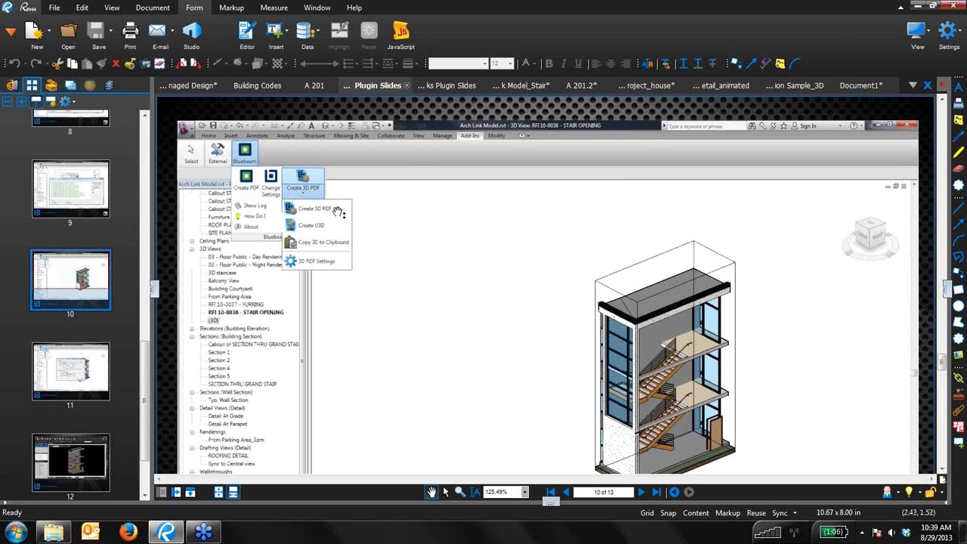
pyautogui.click(323, 228)
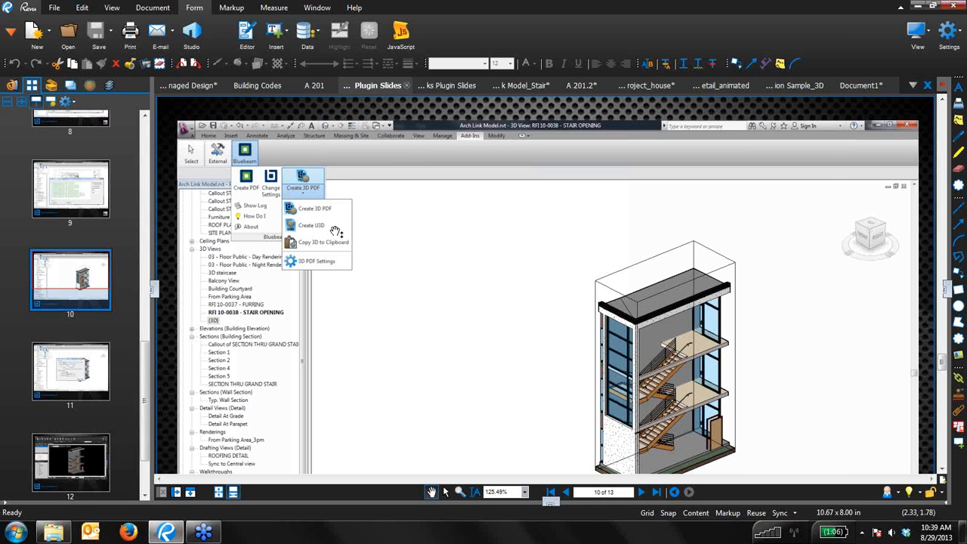
# Step: Place a 3D window across the upper part of Document1's blank page and load "stair handrail.u3d" from the U3D folder of 3D Files
pyautogui.click(861, 86)
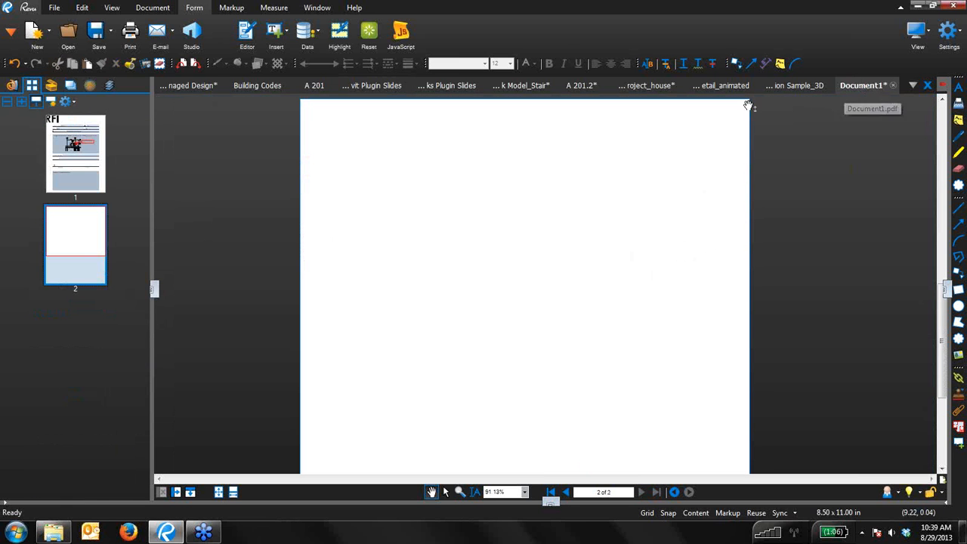
pyautogui.click(84, 9)
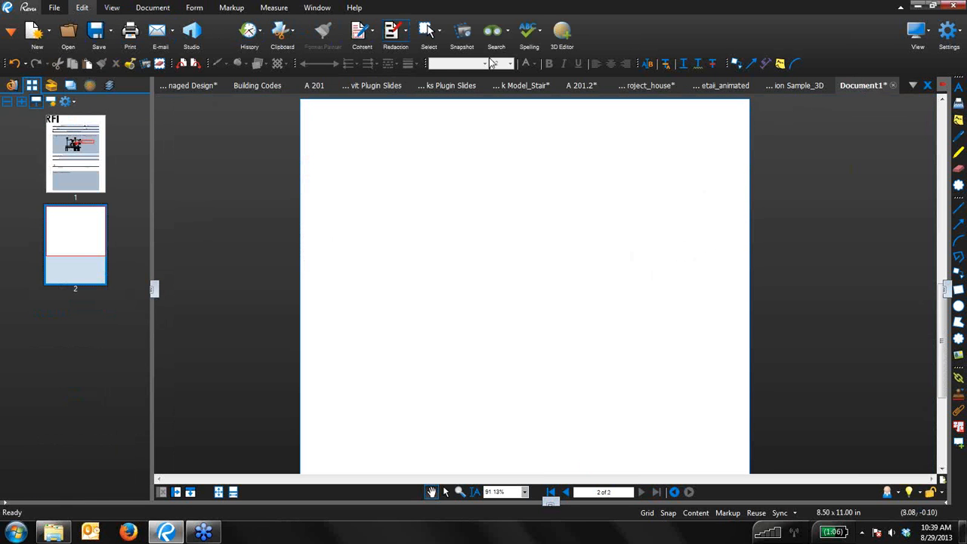
pyautogui.click(559, 34)
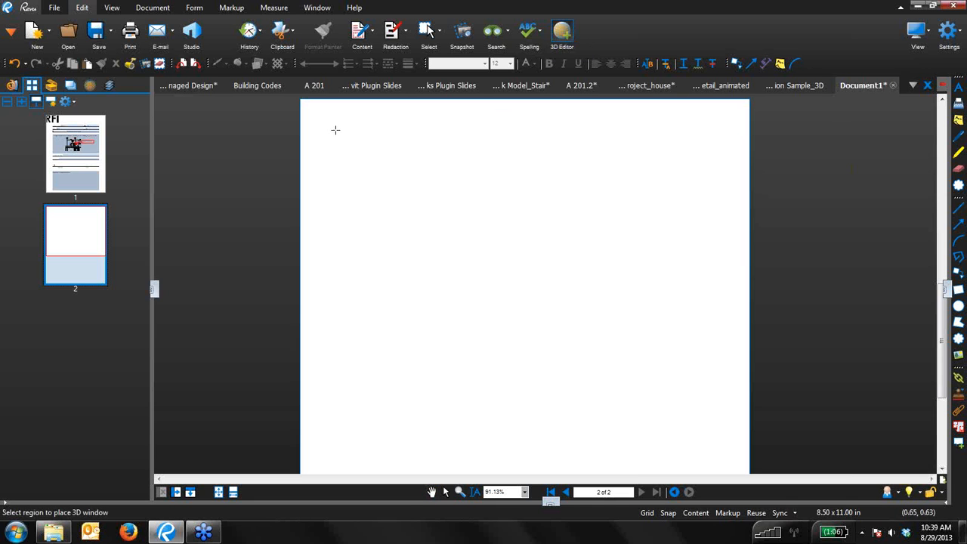
pyautogui.moveTo(335, 129); pyautogui.dragTo(698, 434)
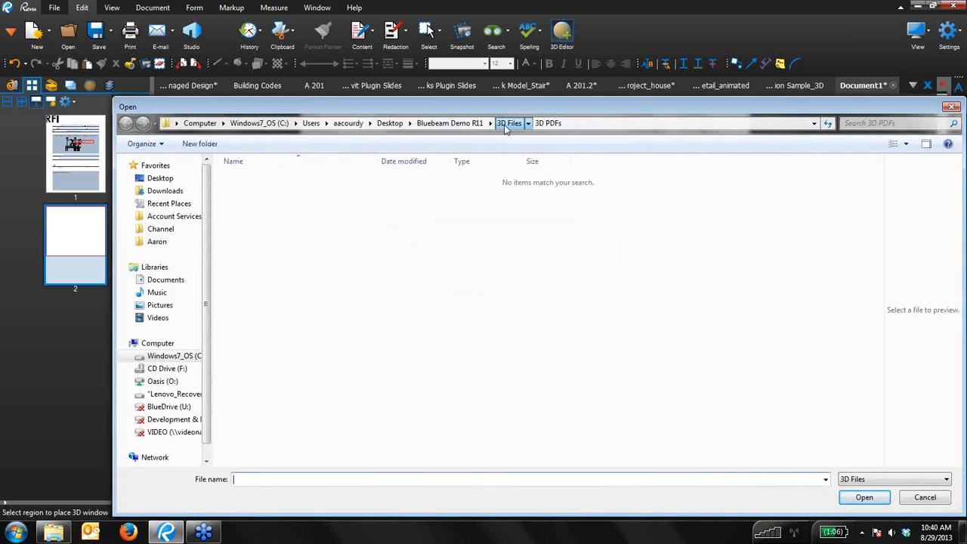
pyautogui.click(509, 125)
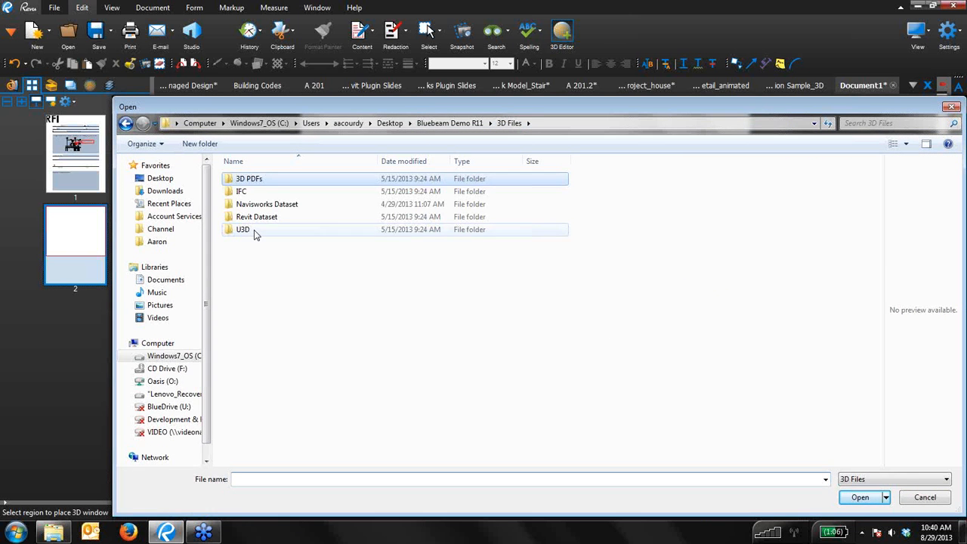
pyautogui.doubleClick(254, 230)
pyautogui.click(256, 194)
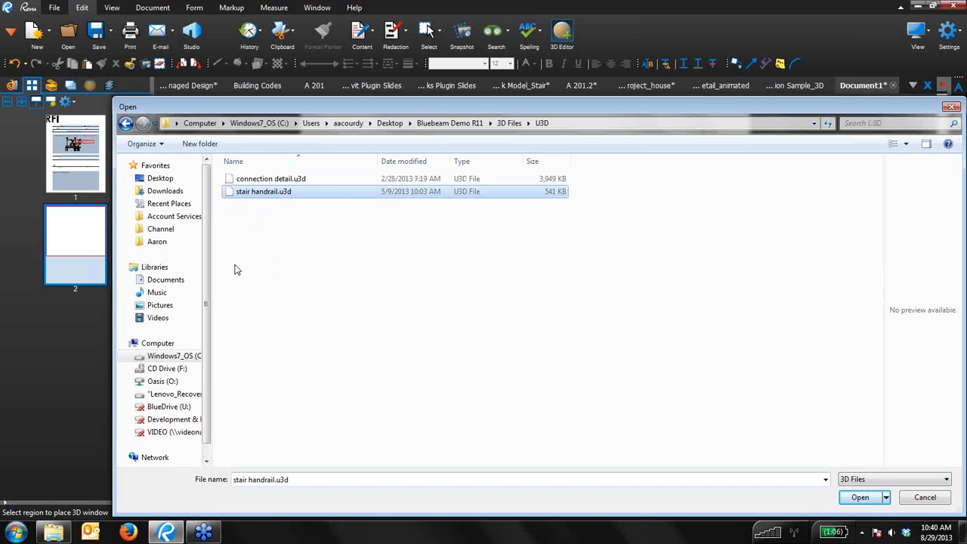
pyautogui.click(870, 499)
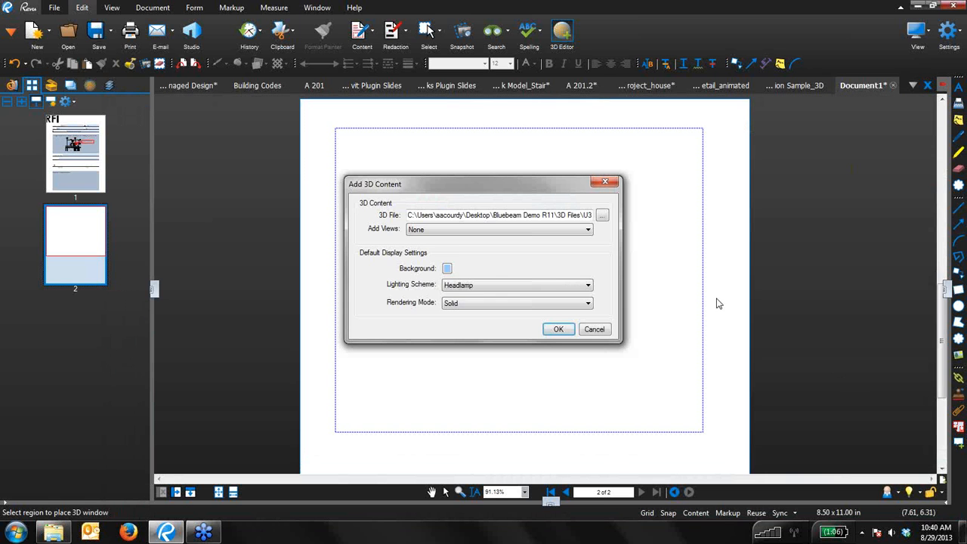
# Step: Insert the 3D content with no added views, Headlamp lighting and Solid rendering, and rotate the model to face its open stair side
pyautogui.click(438, 229)
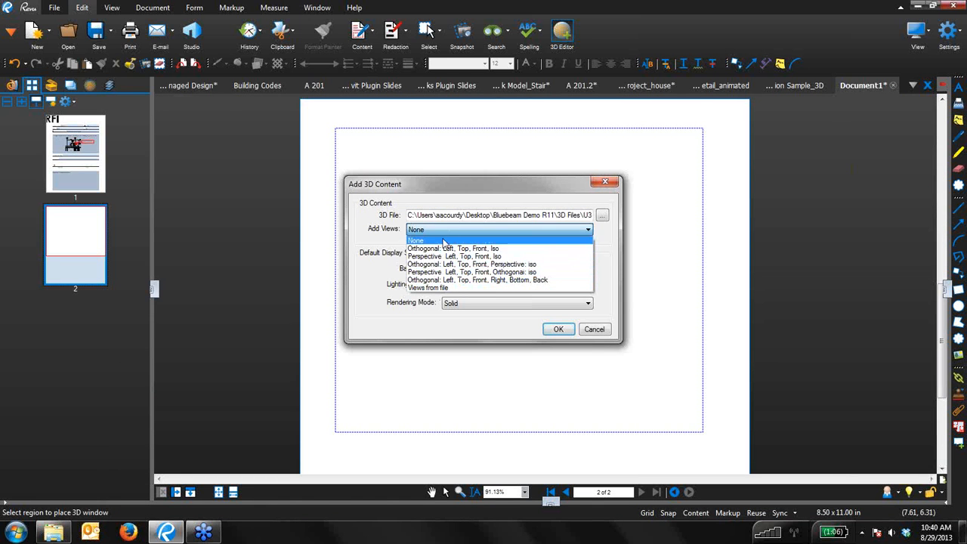
pyautogui.click(444, 241)
pyautogui.click(463, 290)
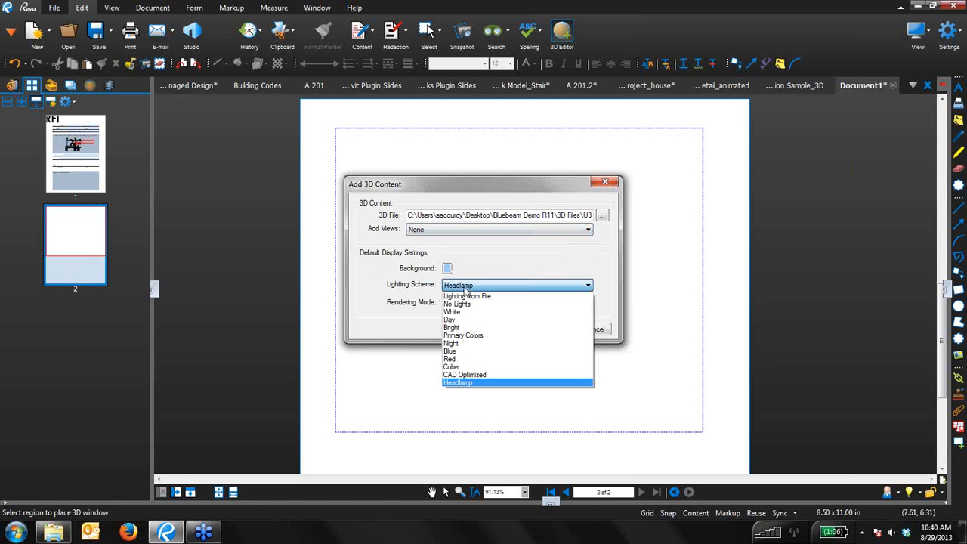
pyautogui.click(464, 288)
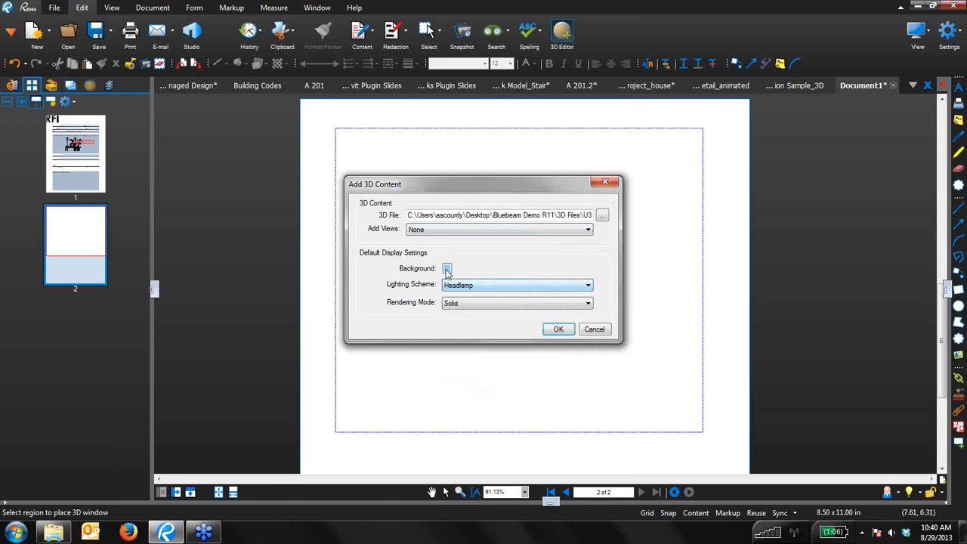
pyautogui.click(484, 306)
pyautogui.click(486, 311)
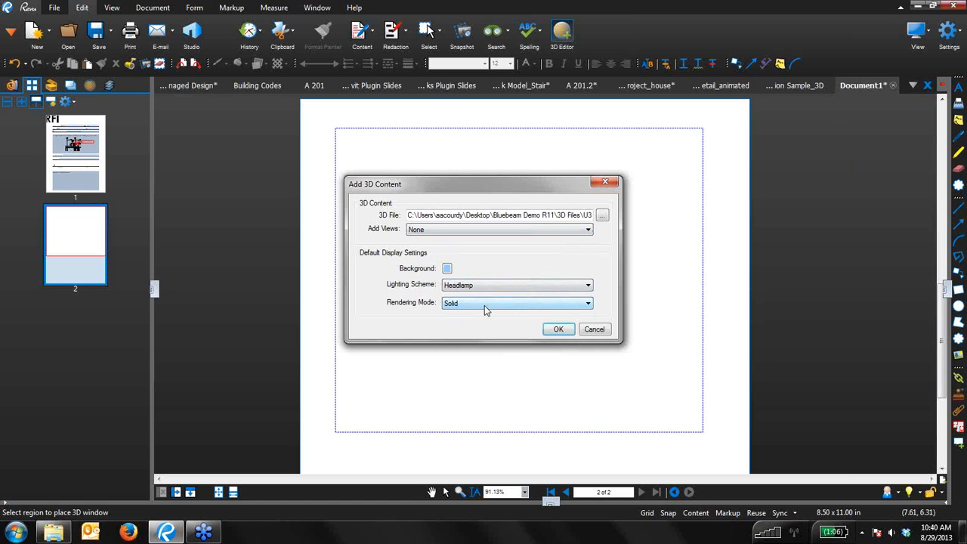
pyautogui.click(555, 328)
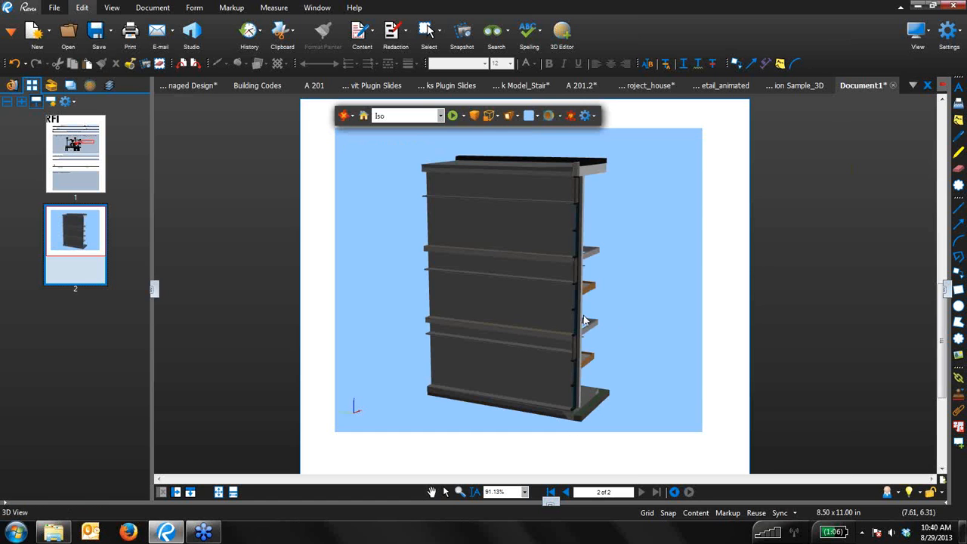
pyautogui.moveTo(594, 306); pyautogui.dragTo(377, 296)
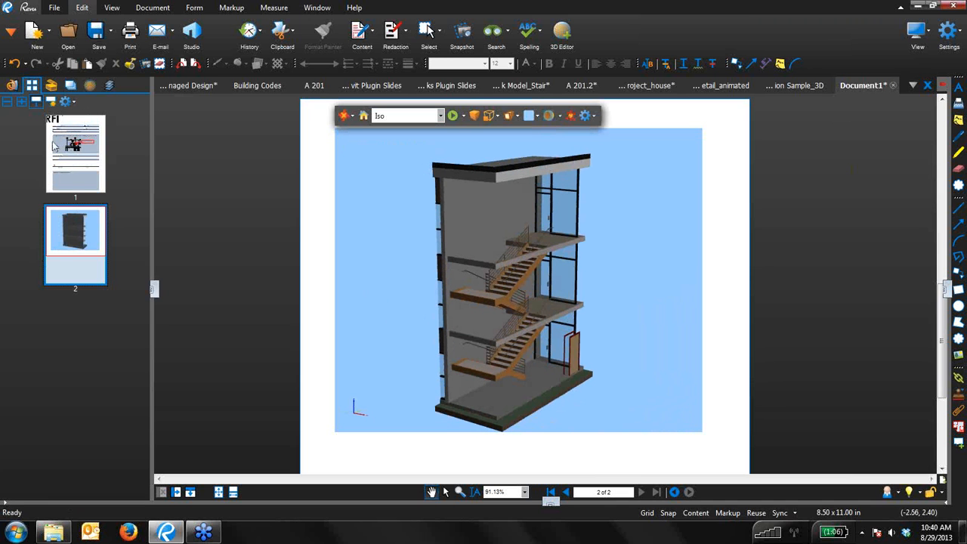
# Step: Draw a green comment cloud around the end of the handrail at the upper landing of the 3D stair model
pyautogui.moveTo(624, 293); pyautogui.dragTo(624, 316)
pyautogui.moveTo(551, 283); pyautogui.dragTo(522, 270)
pyautogui.scroll(5, 532, 236)
pyautogui.moveTo(591, 211); pyautogui.dragTo(540, 289)
pyautogui.scroll(2, 518, 303)
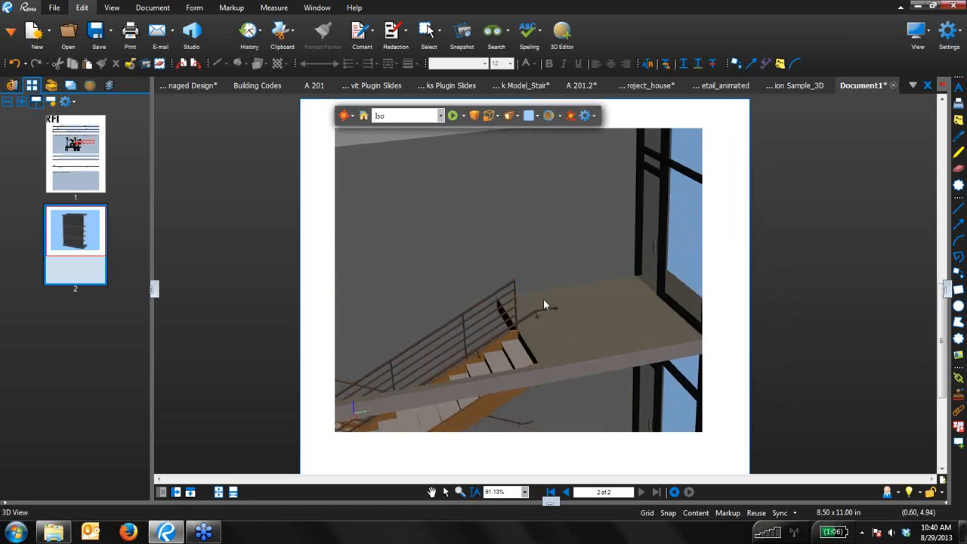
pyautogui.scroll(-3, 544, 302)
pyautogui.click(550, 305)
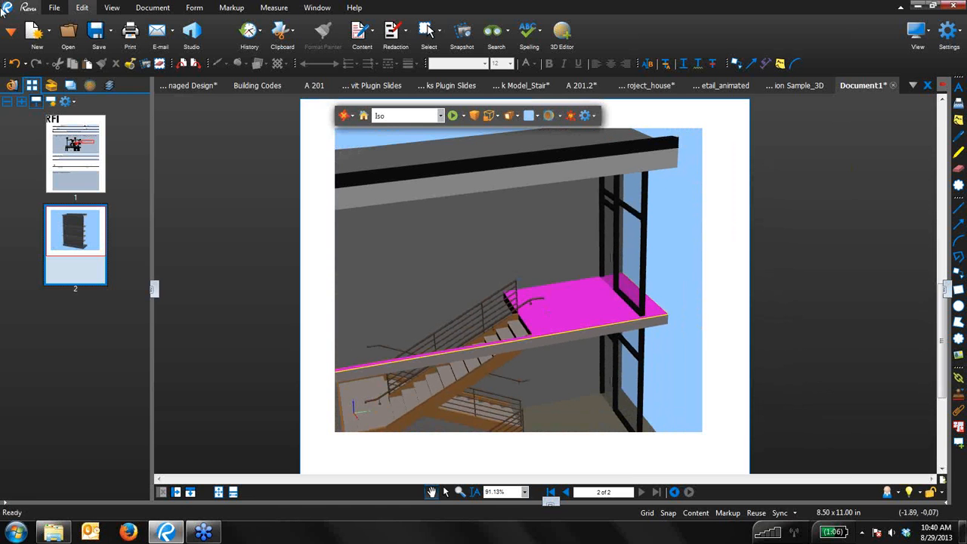
pyautogui.click(49, 84)
pyautogui.click(15, 242)
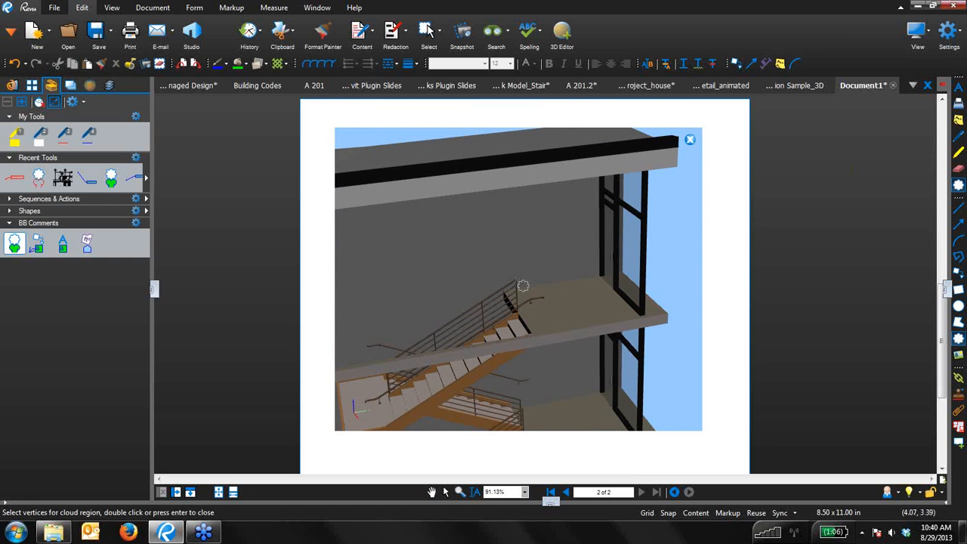
pyautogui.moveTo(516, 278); pyautogui.dragTo(561, 318)
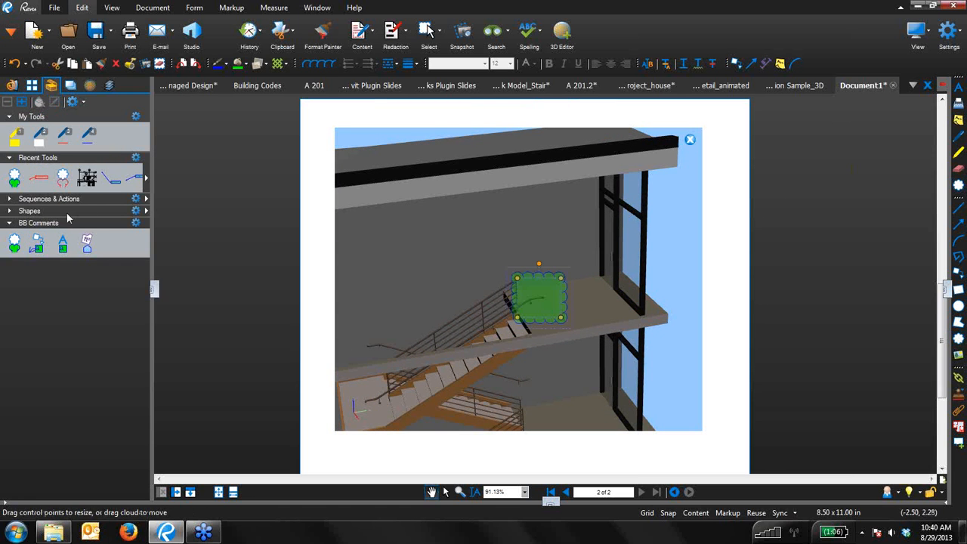
# Step: Add a green callout reading "handrail extends 18" as shown" on two lines, pointing to the cloud at the landing
pyautogui.click(39, 243)
pyautogui.click(541, 294)
pyautogui.click(466, 241)
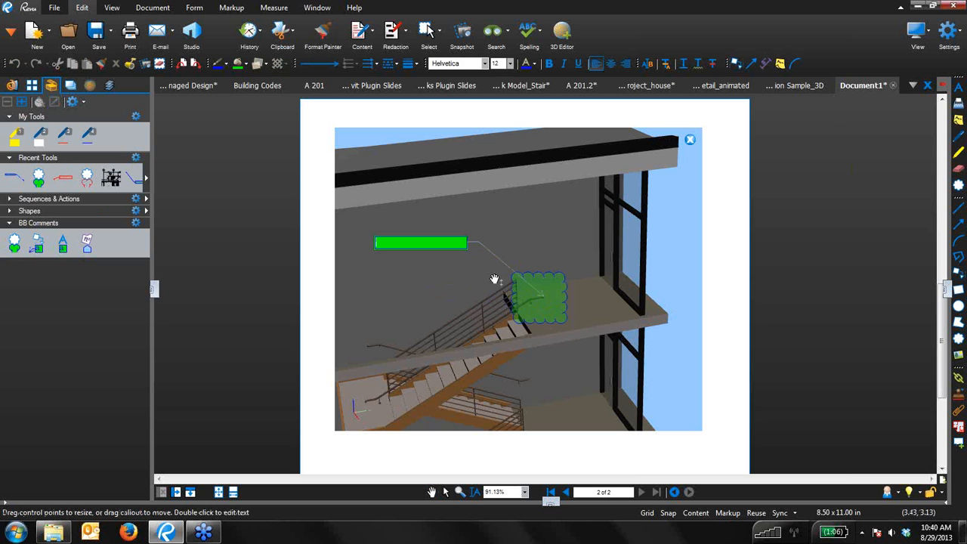
pyautogui.write('handrail extends 18')
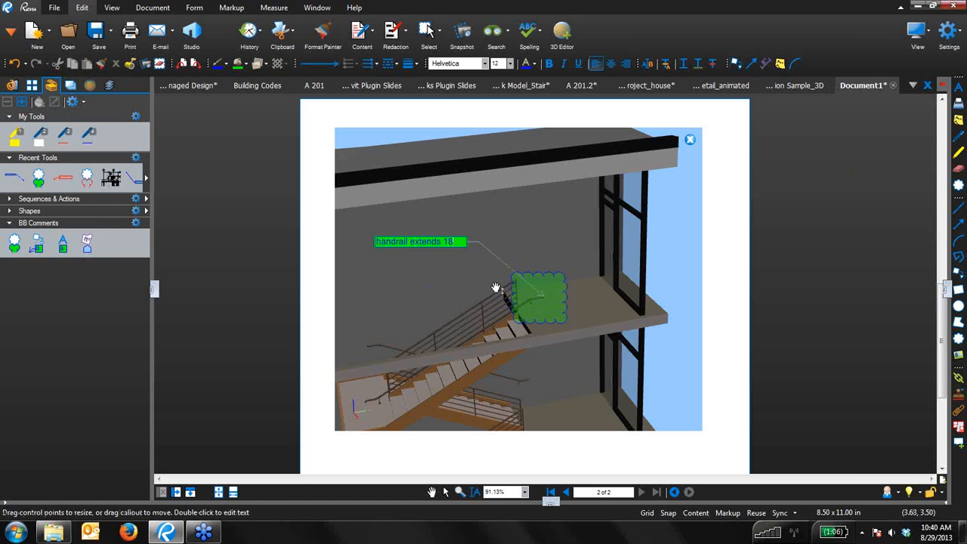
pyautogui.write('"')
pyautogui.press('Return')
pyautogui.write('as shown')
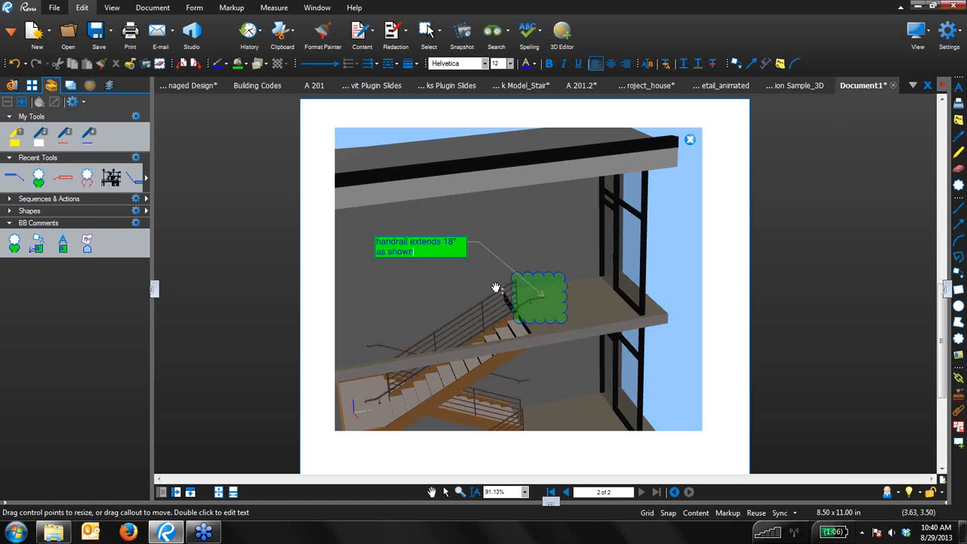
pyautogui.press('Escape')
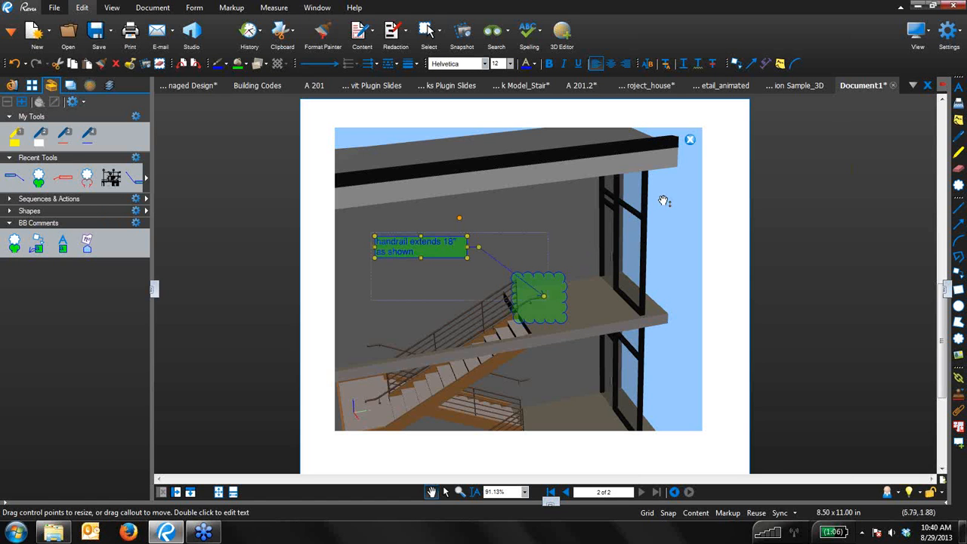
# Step: Close the 3D markup, rotate the stair model away, and restore the saved Markup View from the list of views
pyautogui.click(689, 139)
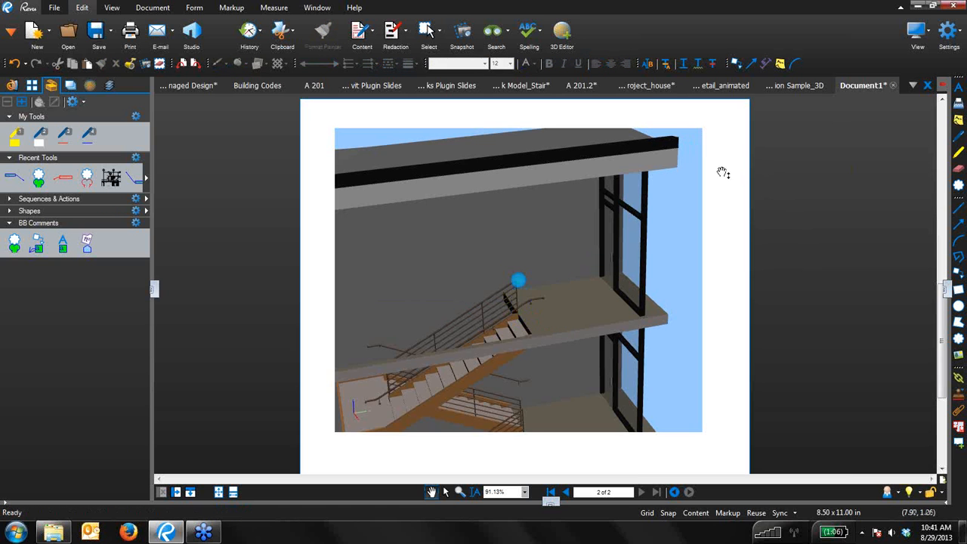
pyautogui.moveTo(554, 318); pyautogui.dragTo(479, 218)
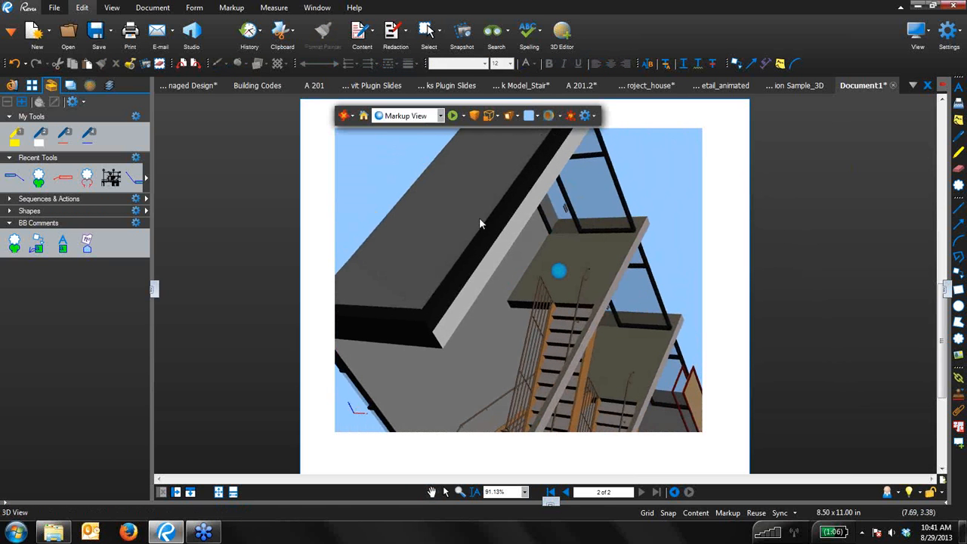
pyautogui.click(89, 85)
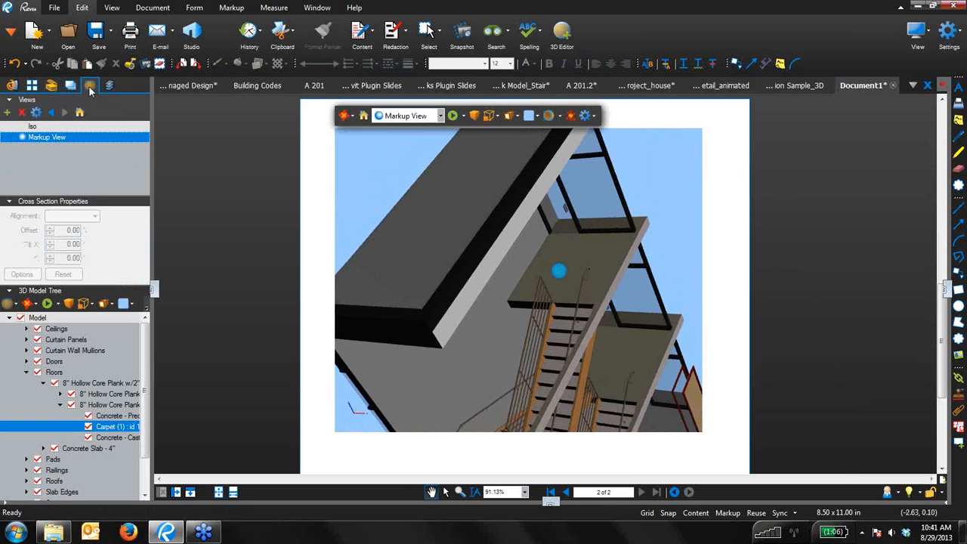
pyautogui.click(60, 139)
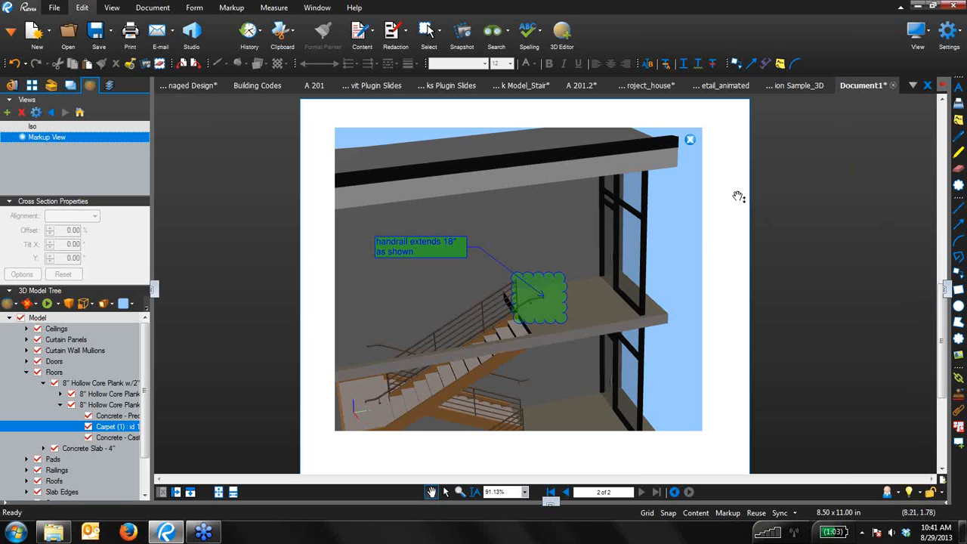
# Step: Review the RFI form on page 1, from the marked-up description down to the response field
pyautogui.click(32, 86)
pyautogui.click(80, 126)
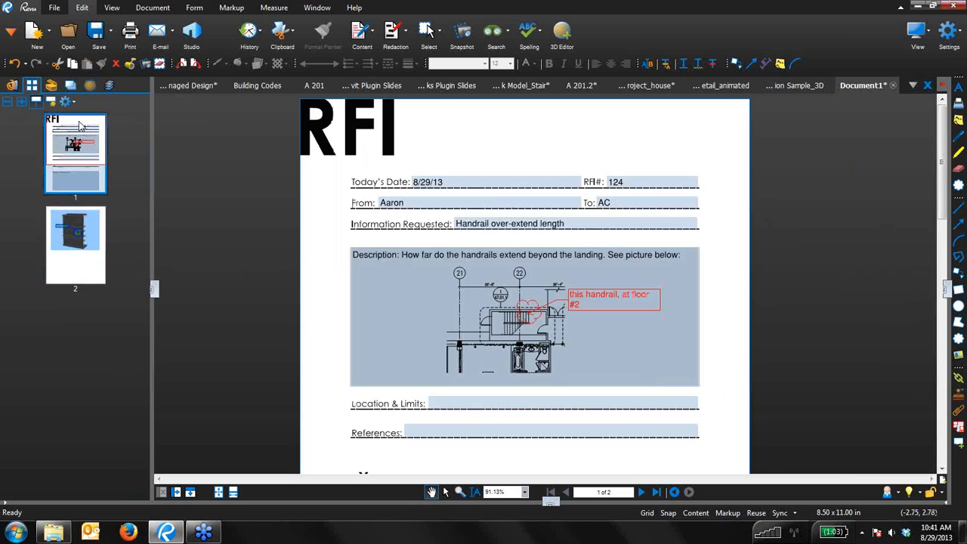
pyautogui.scroll(-3, 580, 306)
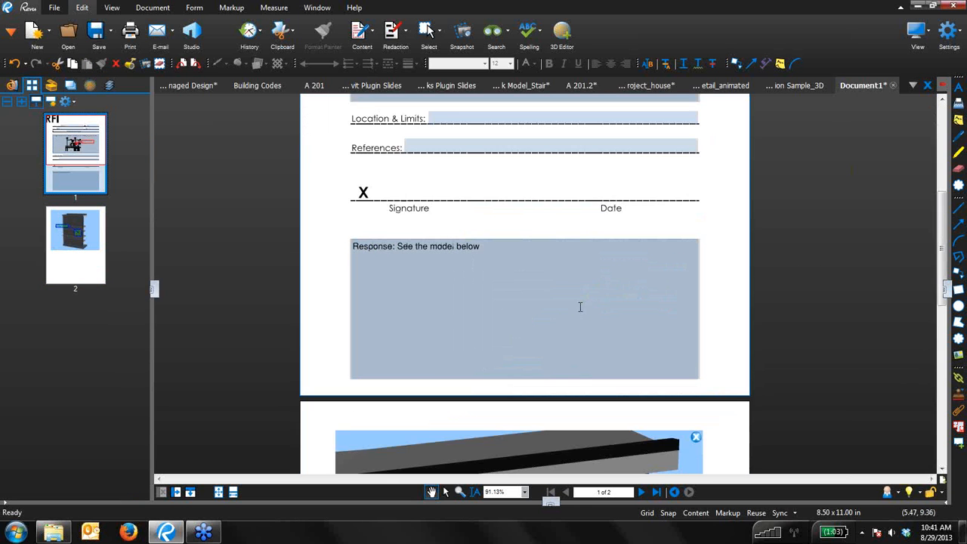
pyautogui.scroll(3, 580, 307)
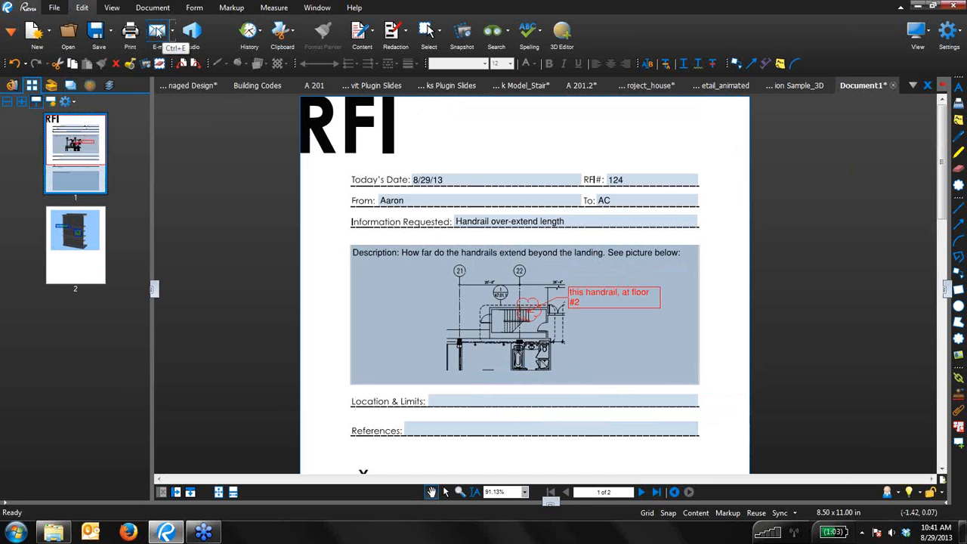
# Step: Draft an e-mail with the RFI attached, fill in the recipient's e-mail and the message "Here's your answer!", and discard it unsaved
pyautogui.click(156, 31)
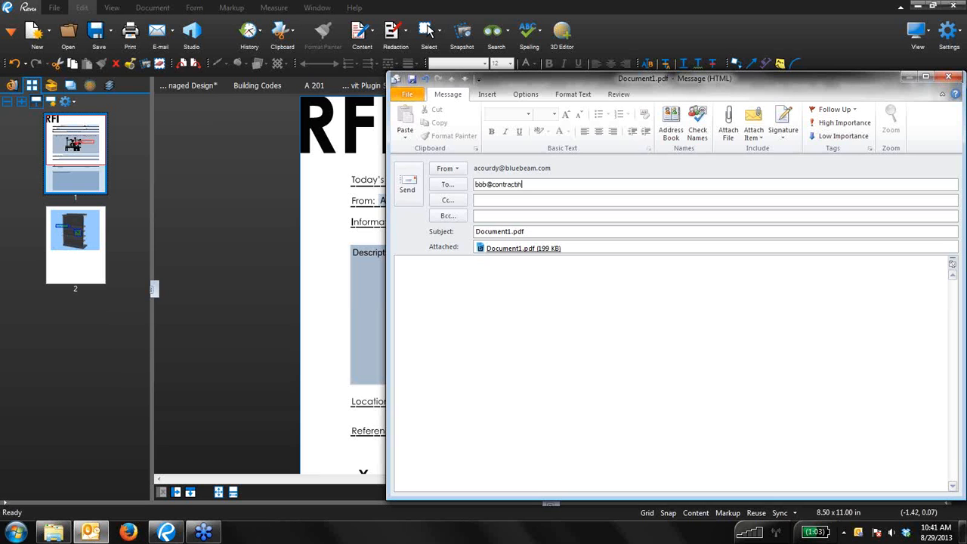
pyautogui.click(524, 345)
pyautogui.write("Here's your answer!")
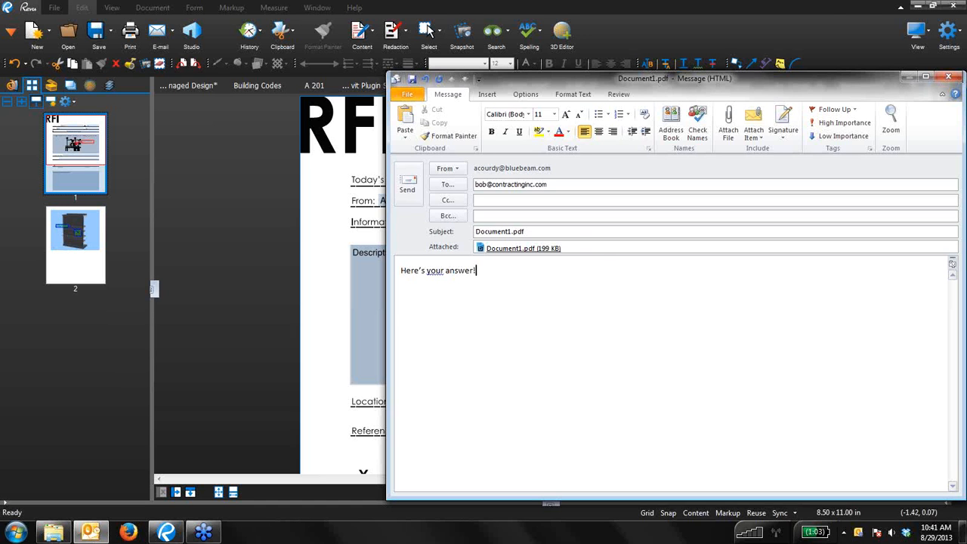
pyautogui.click(948, 76)
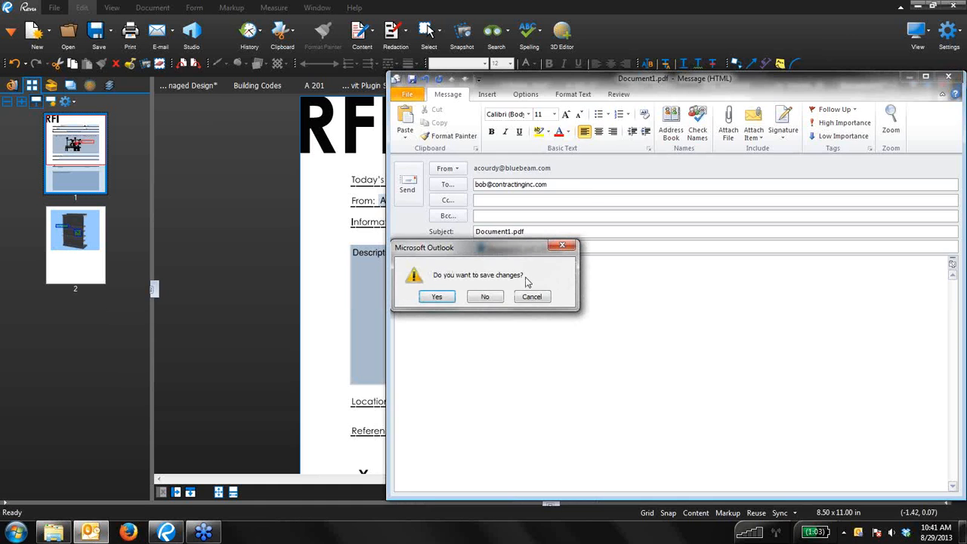
pyautogui.click(489, 296)
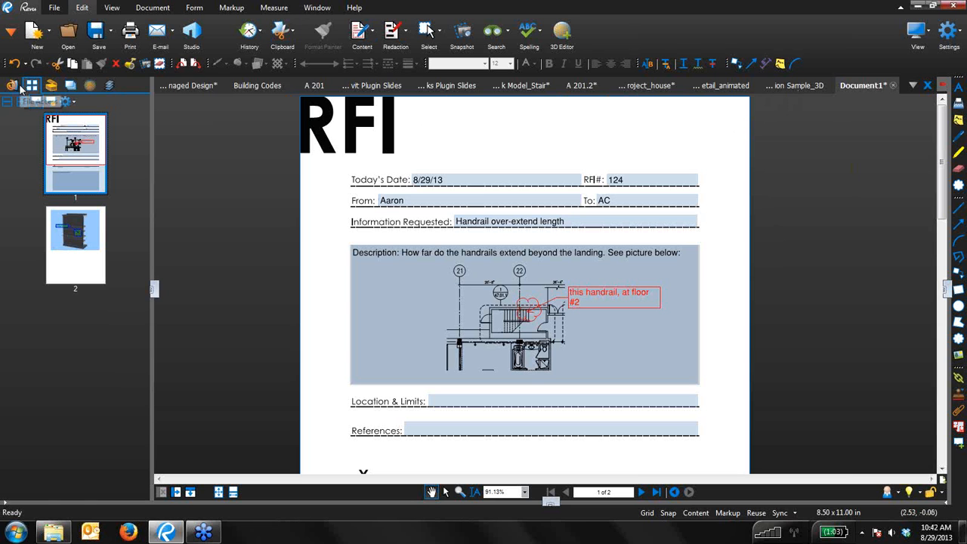
# Step: Switch to the Basic_sample_project_house document, orbit the house model, and play and pause its spinning animation
pyautogui.click(913, 86)
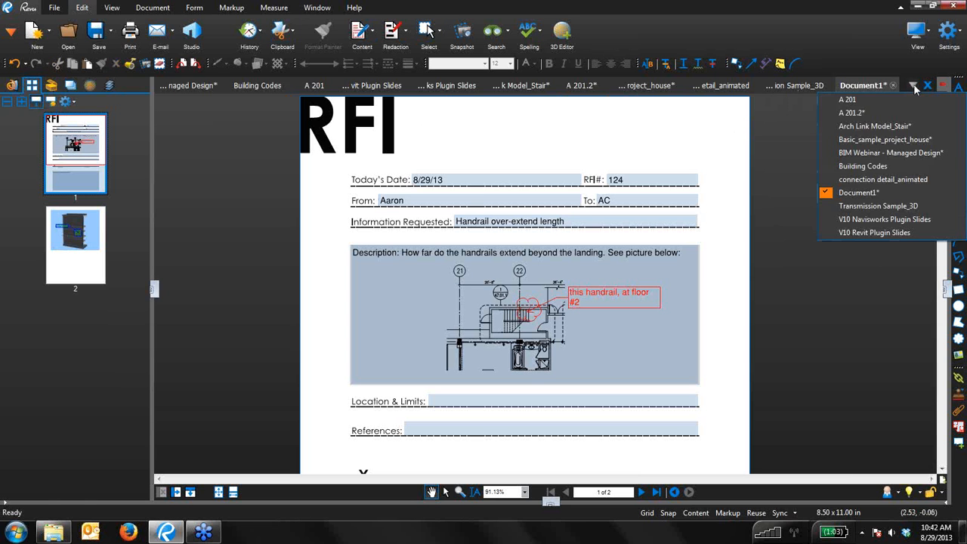
pyautogui.click(875, 140)
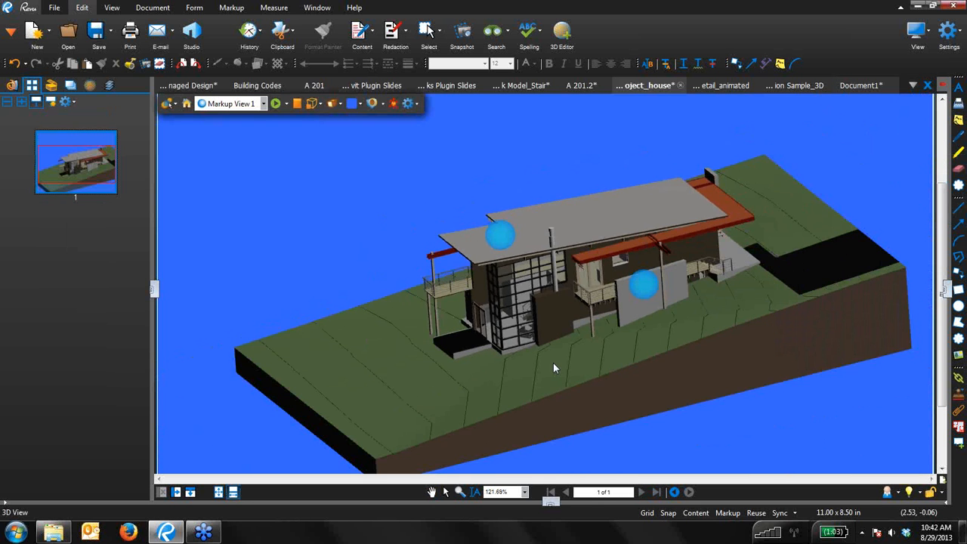
pyautogui.moveTo(553, 363); pyautogui.dragTo(583, 339)
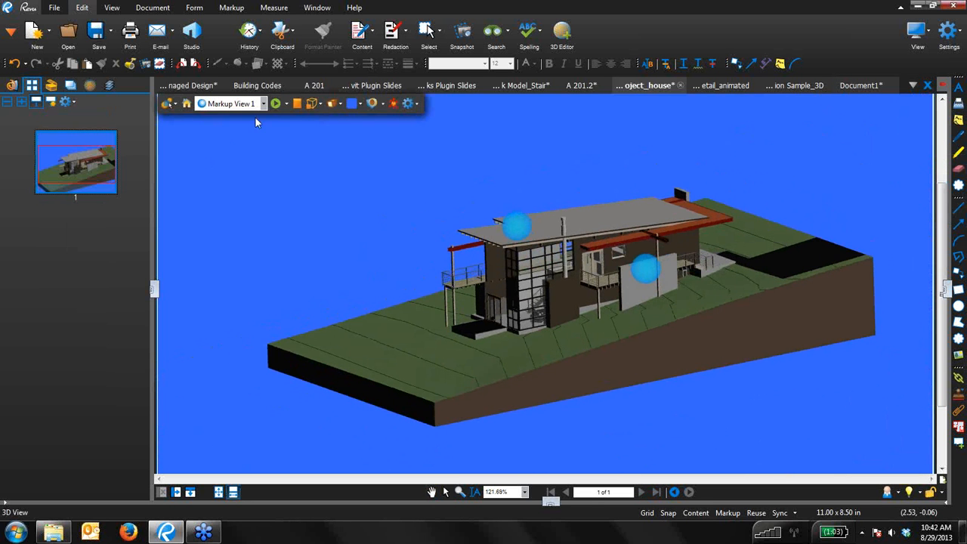
pyautogui.click(287, 105)
pyautogui.click(280, 119)
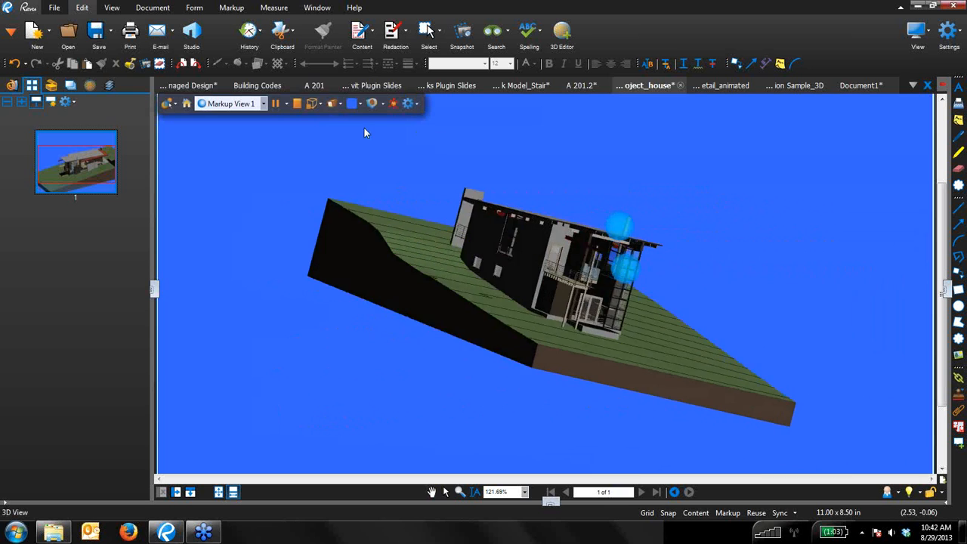
pyautogui.click(276, 105)
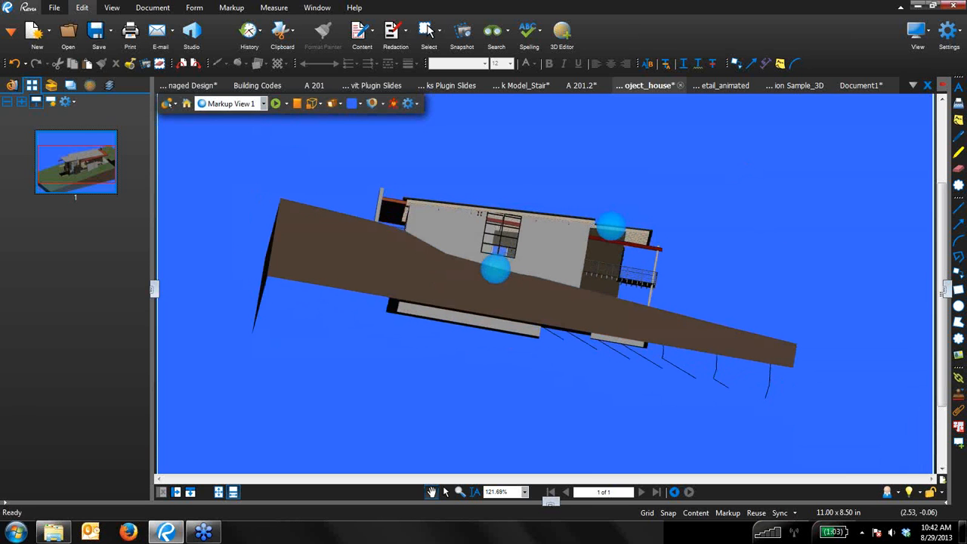
# Step: Switch to Firefox, open the Bluebeam.com website, and go to the Revu iPad page from the Bluebeam Spotlight section
pyautogui.click(130, 533)
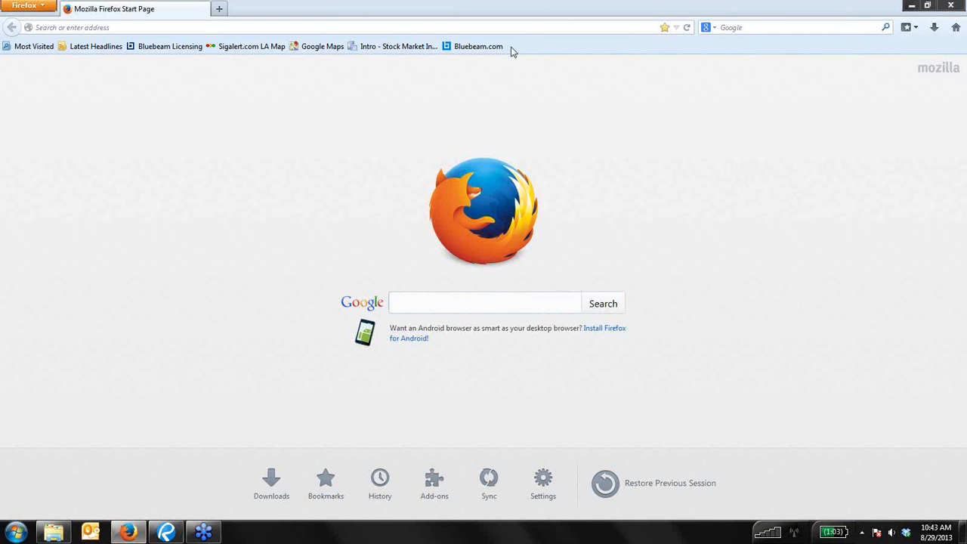
pyautogui.click(491, 48)
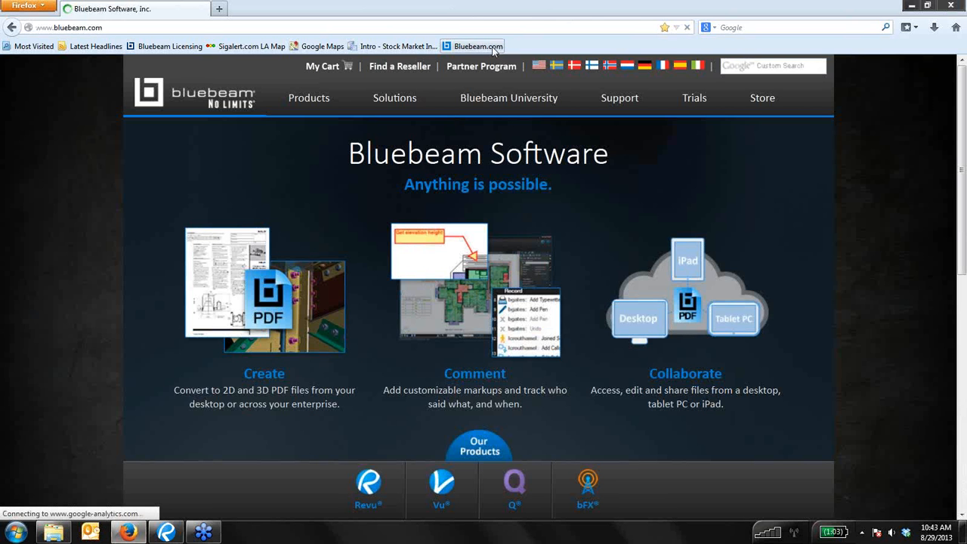
pyautogui.click(317, 104)
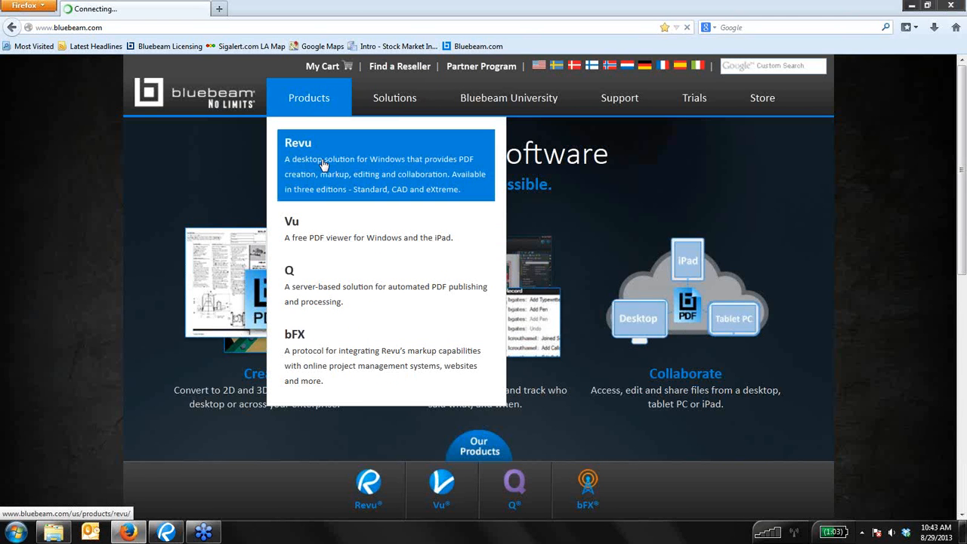
pyautogui.scroll(-10, 218, 238)
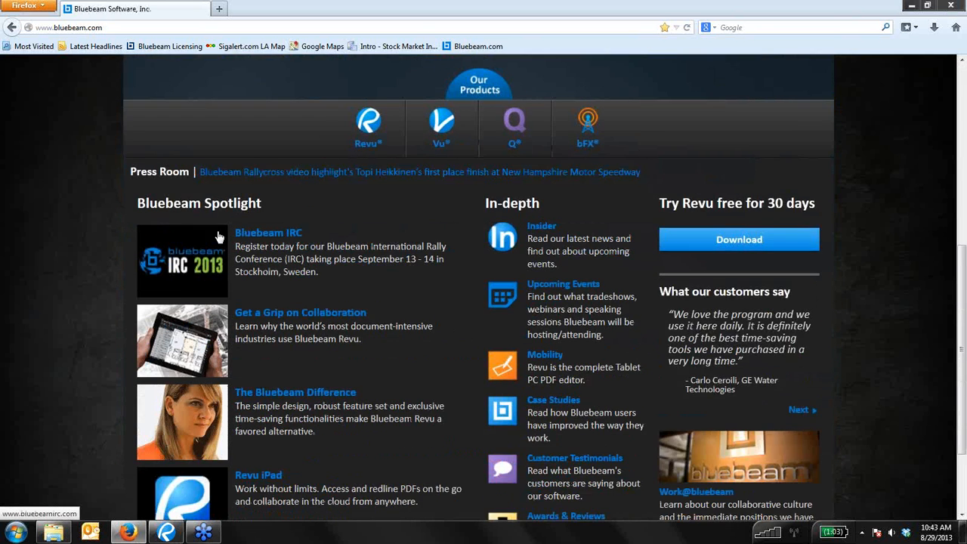
pyautogui.scroll(-3, 218, 238)
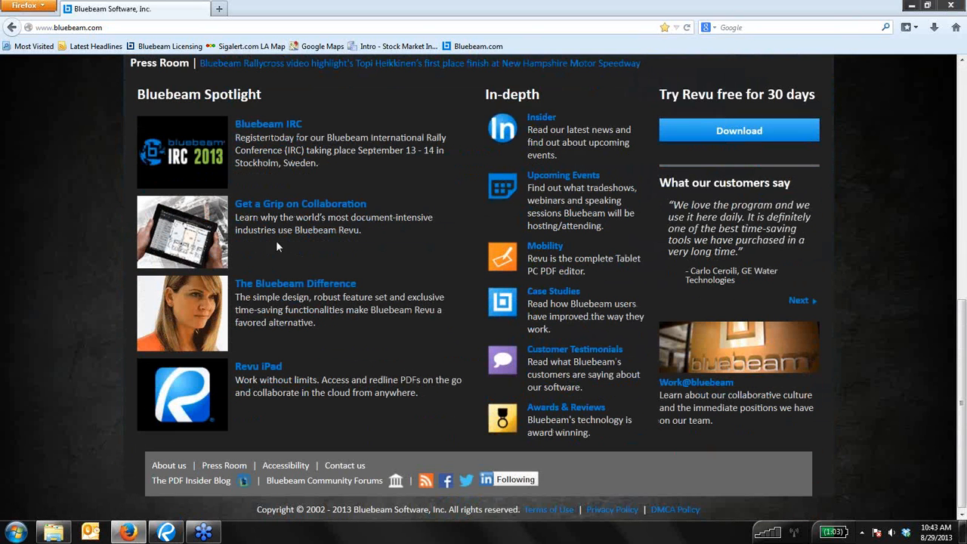
pyautogui.click(271, 367)
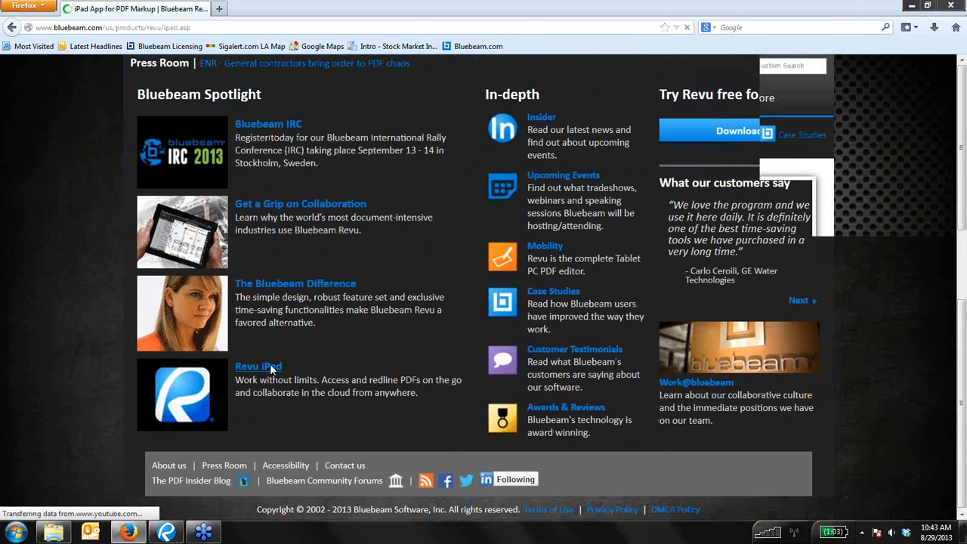
# Step: Examine the Revu iPad feature descriptions down to the Measure PDFs section
pyautogui.scroll(-5, 303, 335)
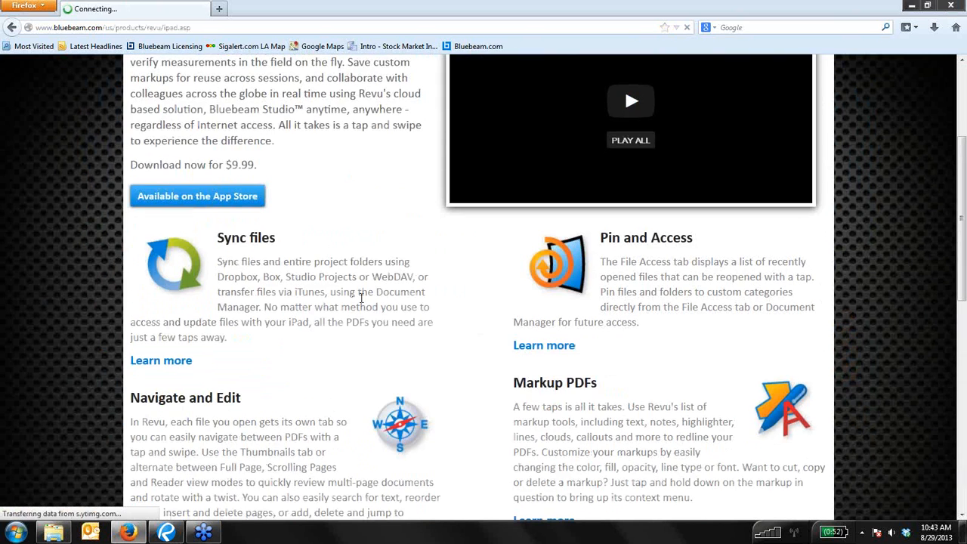
pyautogui.scroll(-5, 362, 296)
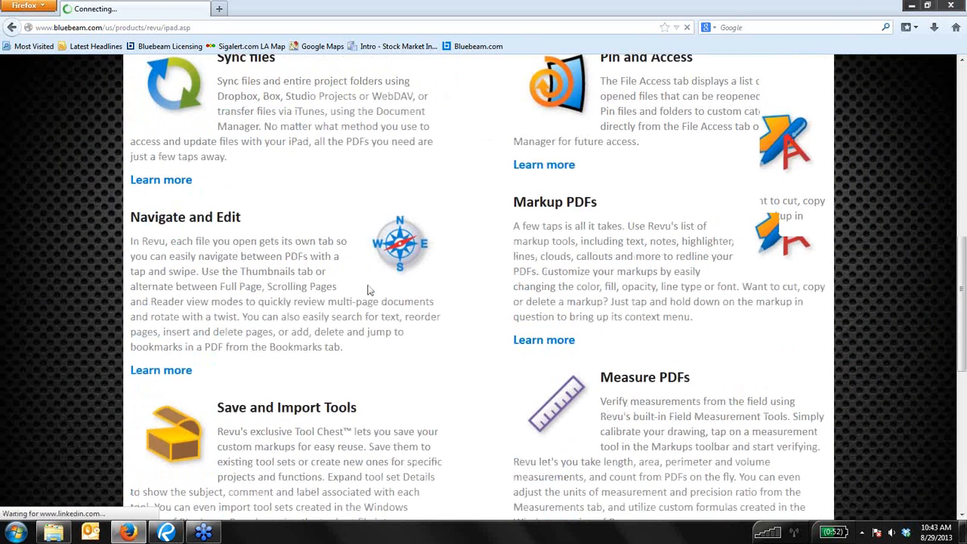
pyautogui.scroll(-5, 368, 289)
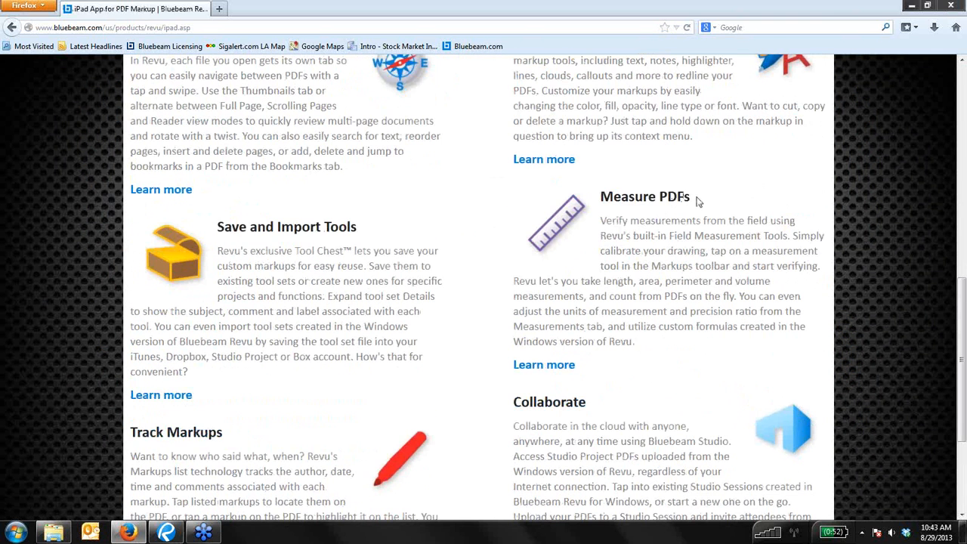
pyautogui.moveTo(697, 201); pyautogui.dragTo(601, 198)
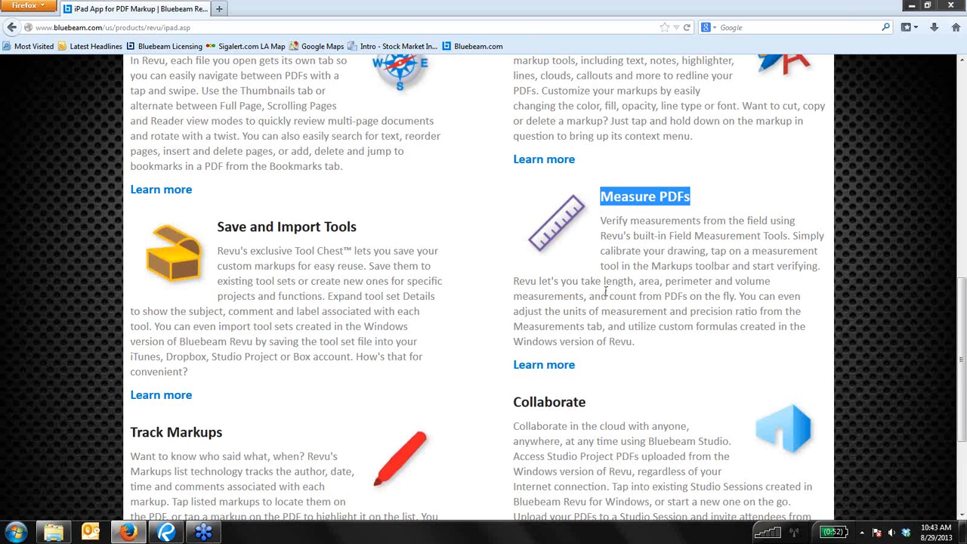
pyautogui.click(605, 292)
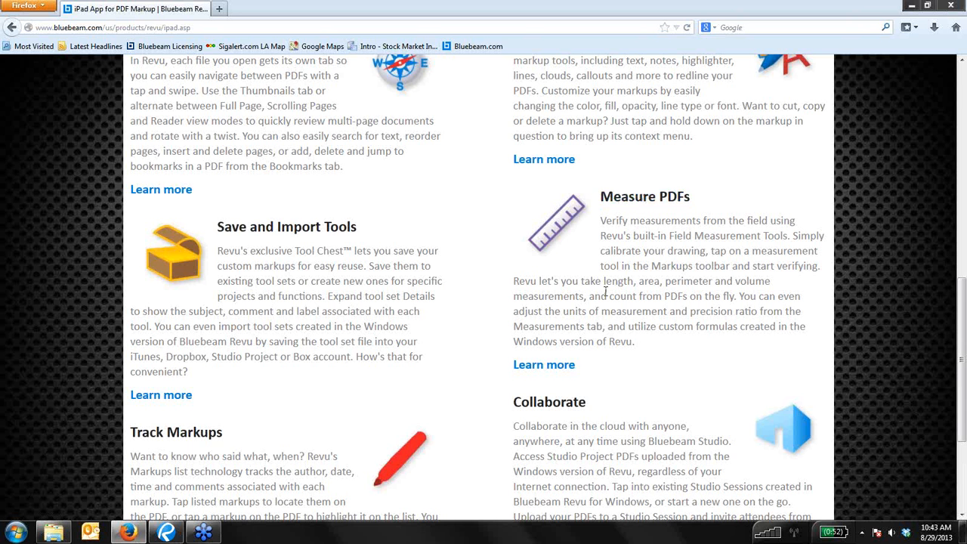
# Step: Examine the Revu iPad page's feature descriptions, including Markup PDFs, Measure PDFs, Track Markups and Collaborate, and return to the page's introduction
pyautogui.scroll(4, 605, 291)
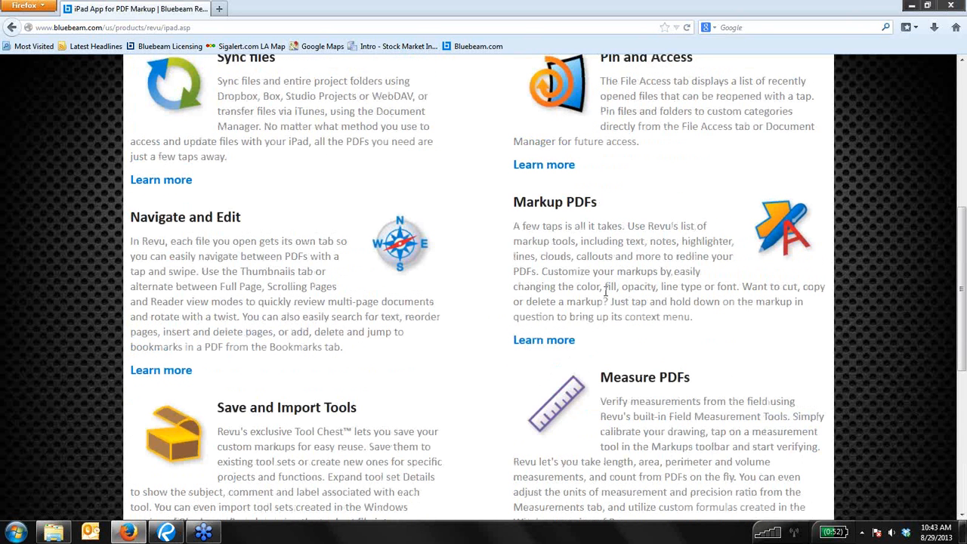
pyautogui.moveTo(516, 204); pyautogui.dragTo(514, 201)
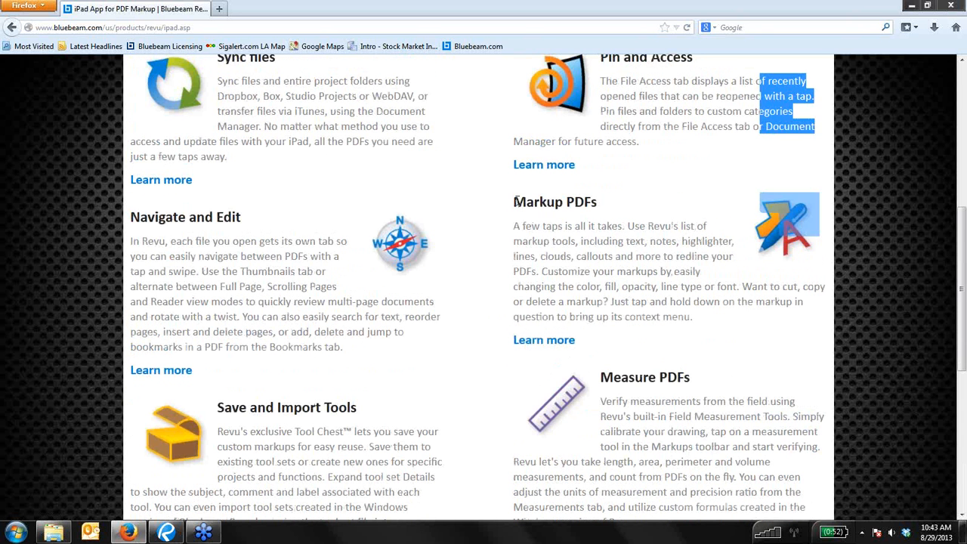
pyautogui.click(616, 256)
pyautogui.scroll(4, 615, 257)
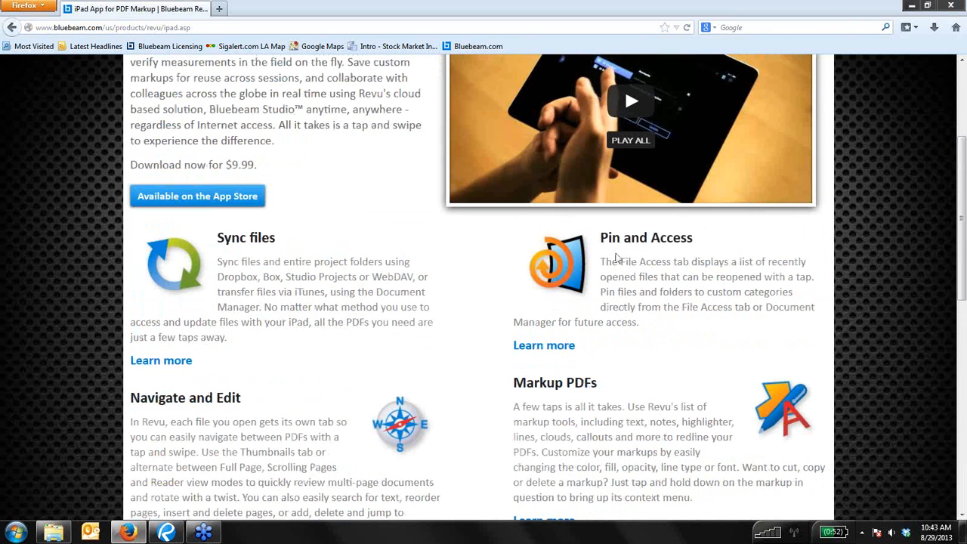
pyautogui.scroll(4, 615, 257)
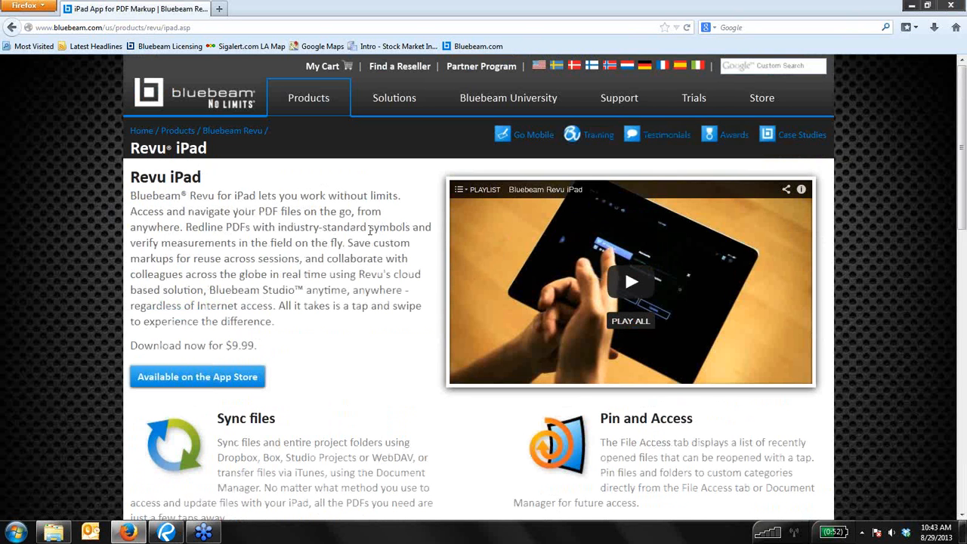
pyautogui.scroll(-13, 322, 262)
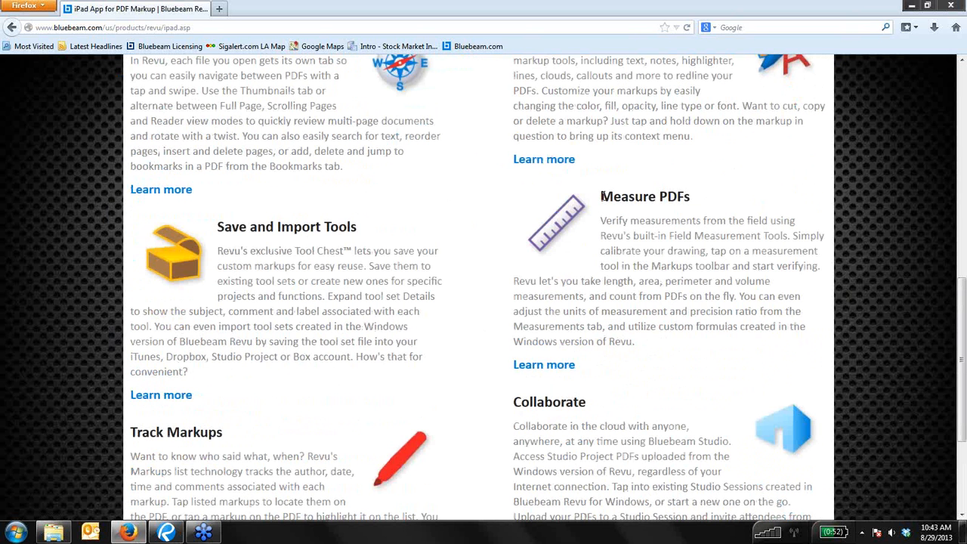
pyautogui.moveTo(601, 198); pyautogui.dragTo(651, 352)
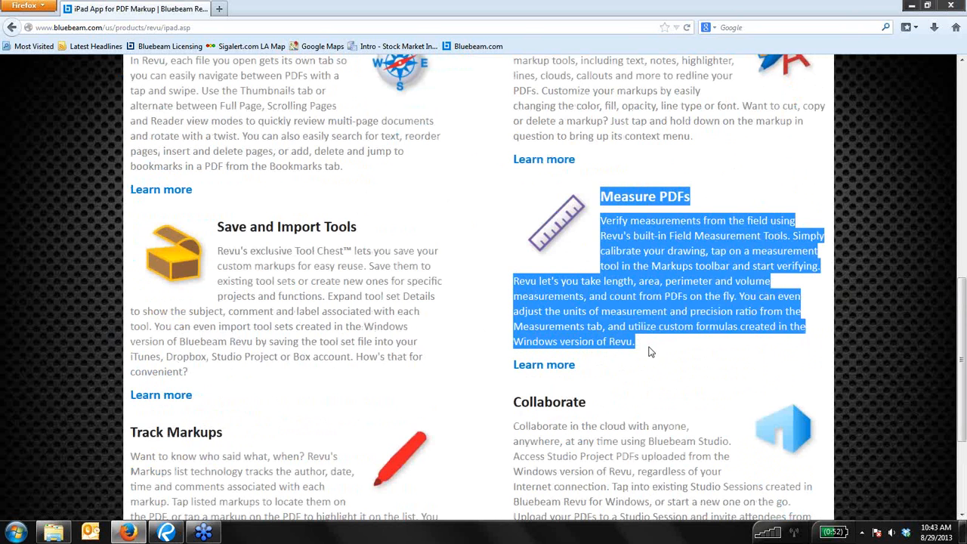
pyautogui.click(649, 352)
pyautogui.scroll(-4, 650, 349)
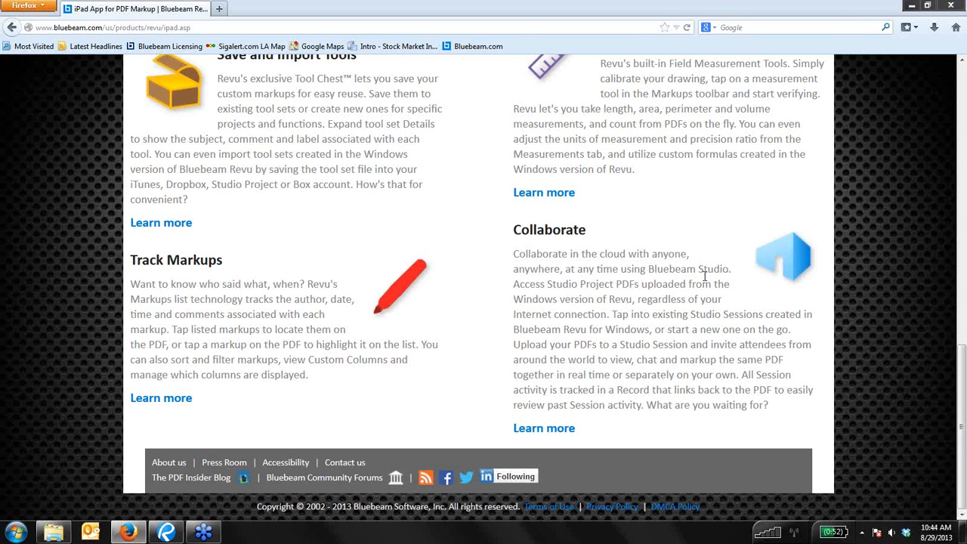
pyautogui.scroll(5, 702, 276)
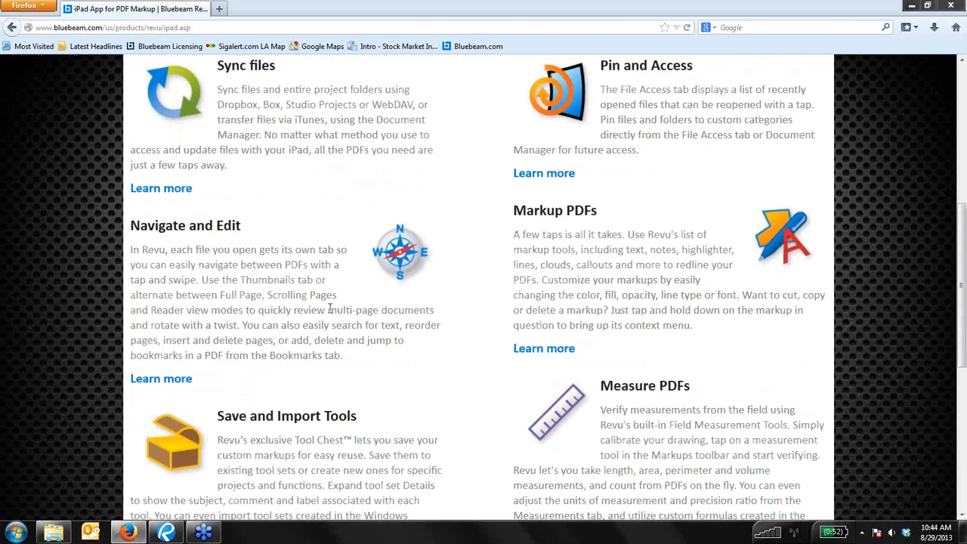
pyautogui.scroll(2, 555, 306)
pyautogui.scroll(2, 555, 306)
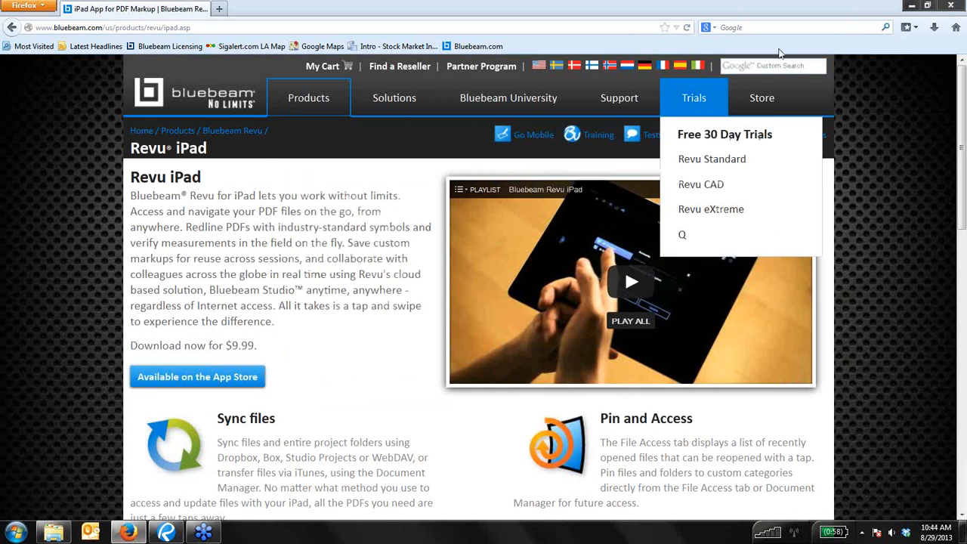
# Step: Switch from Firefox to Bluebeam Revu, orbit the house model, and bring up the V10 Revit Plugin Slides document
pyautogui.click(913, 6)
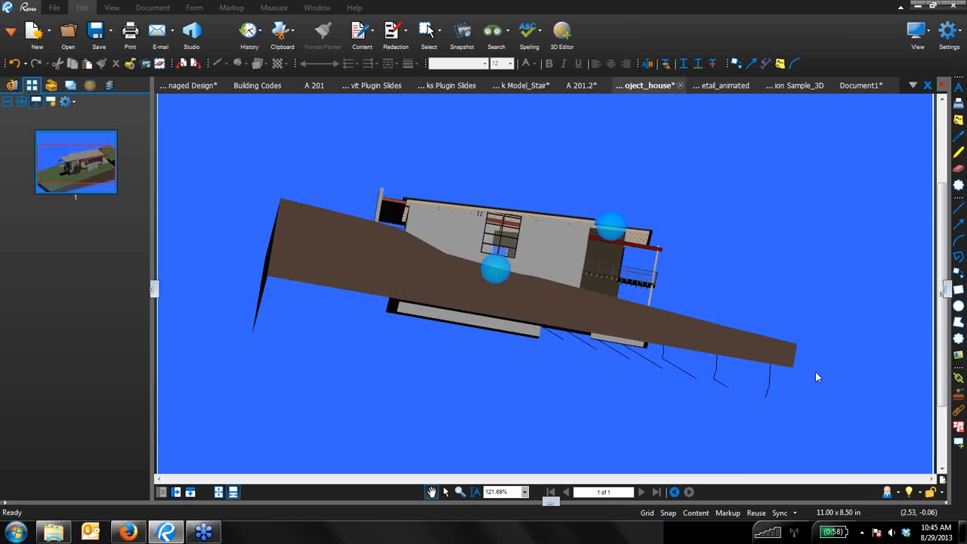
pyautogui.moveTo(557, 172); pyautogui.dragTo(416, 263)
pyautogui.click(373, 86)
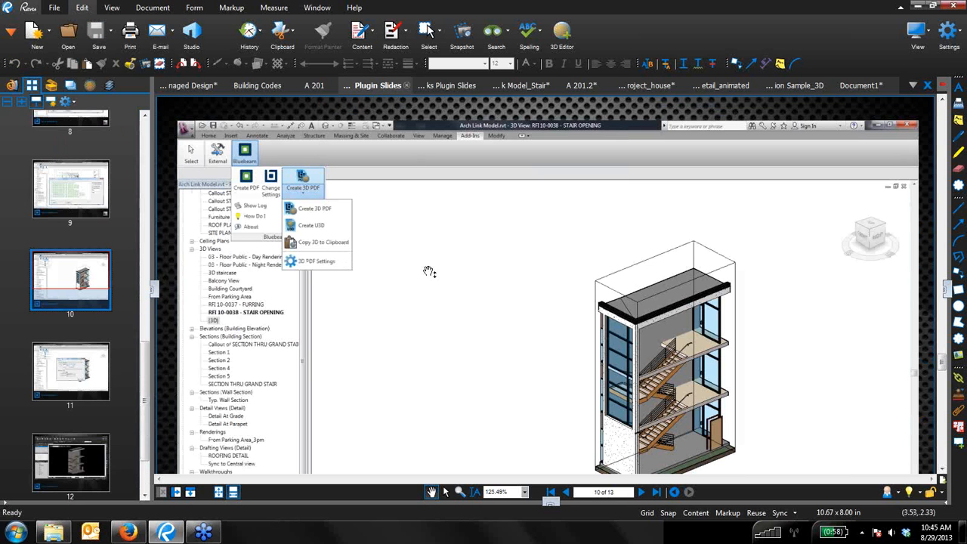
pyautogui.click(790, 59)
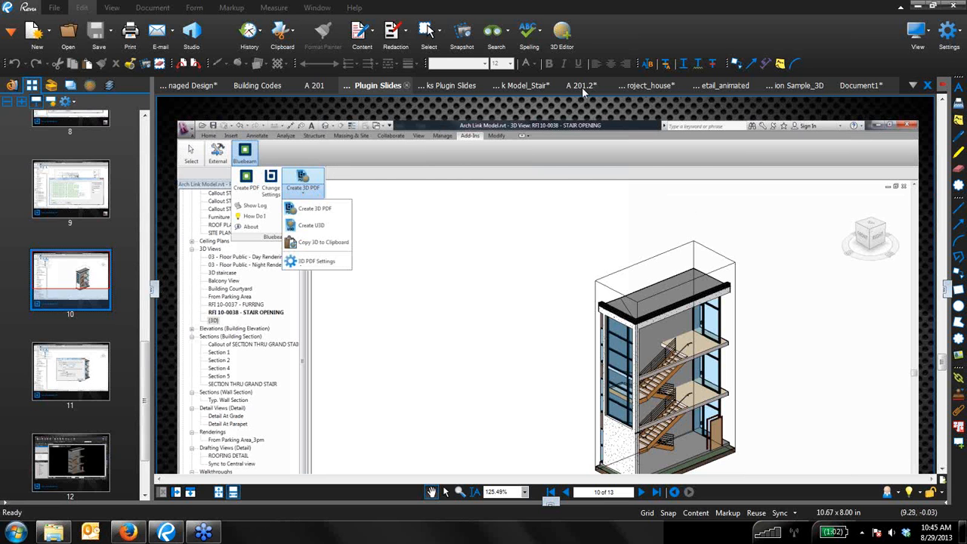
# Step: Switch to the Arch Link Model_Stair document, tilt the stair model, and review the application plugins in Bluebeam Administrator
pyautogui.click(527, 84)
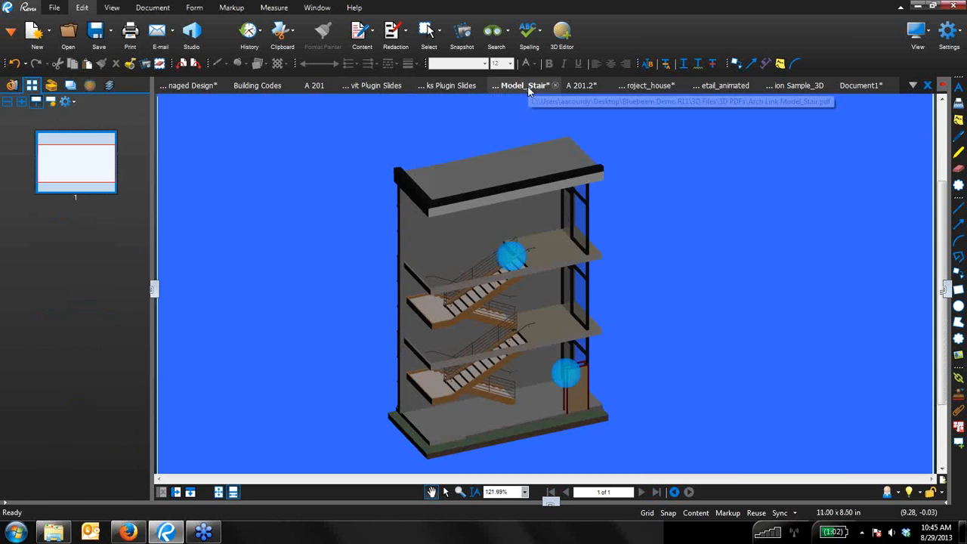
pyautogui.moveTo(554, 319)
pyautogui.mouseDown()
pyautogui.moveTo(592, 292)
pyautogui.moveTo(533, 309)
pyautogui.moveTo(549, 304)
pyautogui.mouseUp()
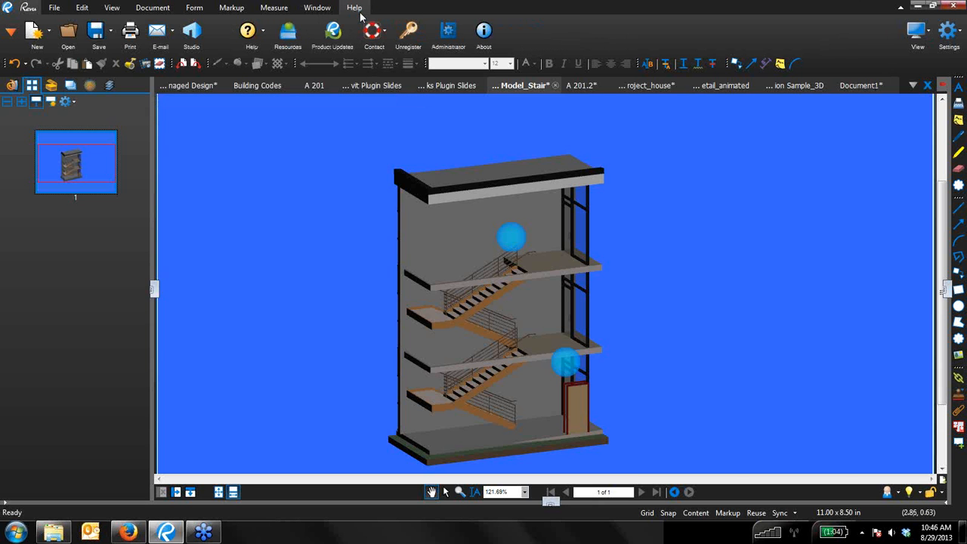
pyautogui.click(448, 34)
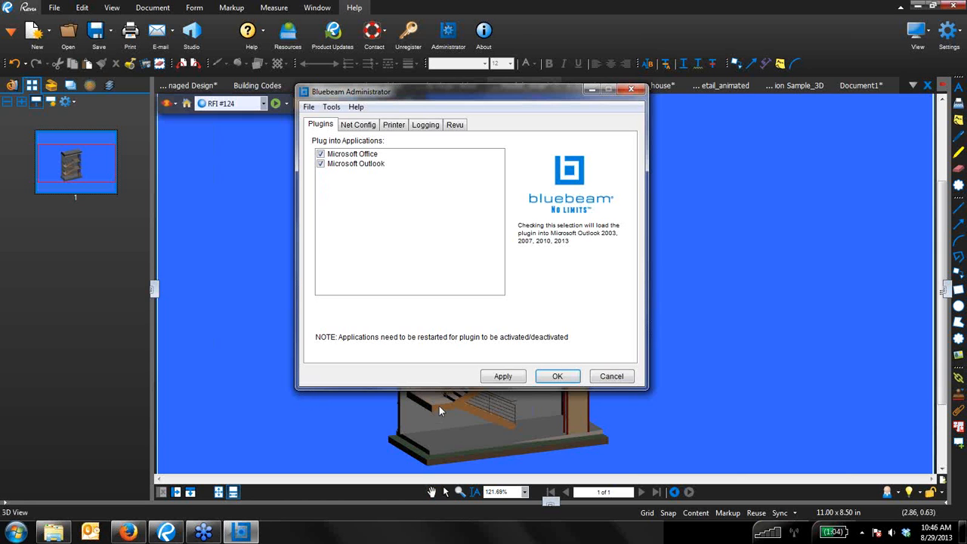
pyautogui.click(576, 376)
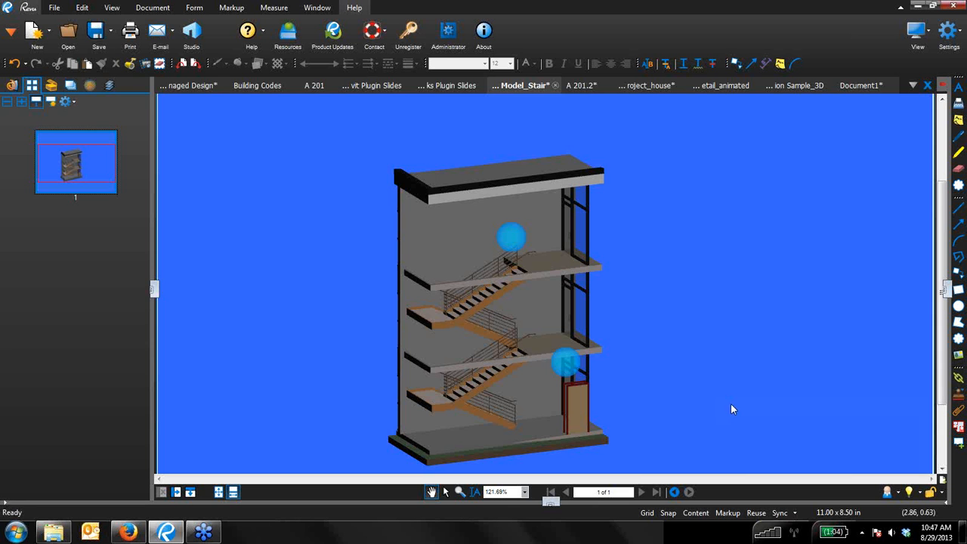
pyautogui.click(771, 404)
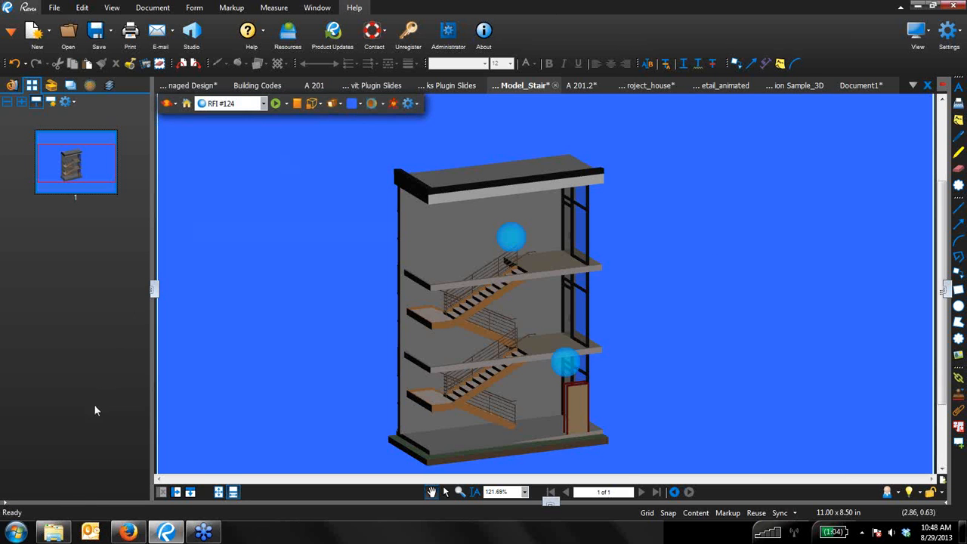
# Step: Switch to Windows Explorer, browse to the 3D Files folder inside Bluebeam Demo R11 on the desktop, and select the IFC folder
pyautogui.click(54, 532)
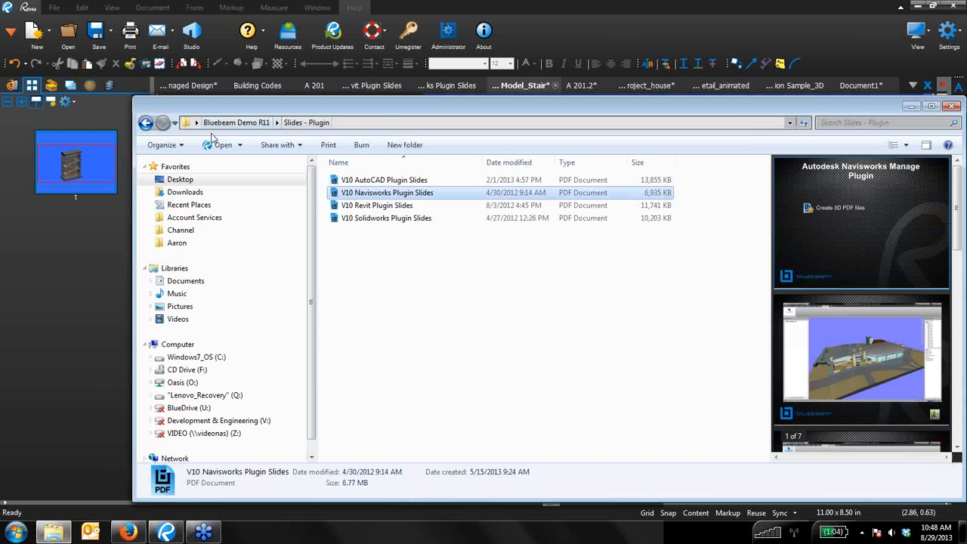
pyautogui.click(184, 184)
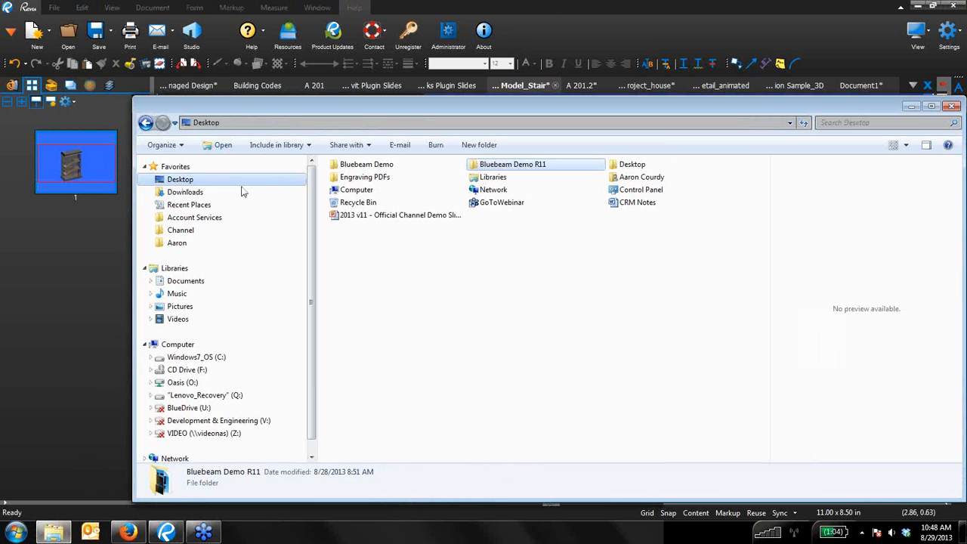
pyautogui.doubleClick(495, 172)
pyautogui.doubleClick(354, 205)
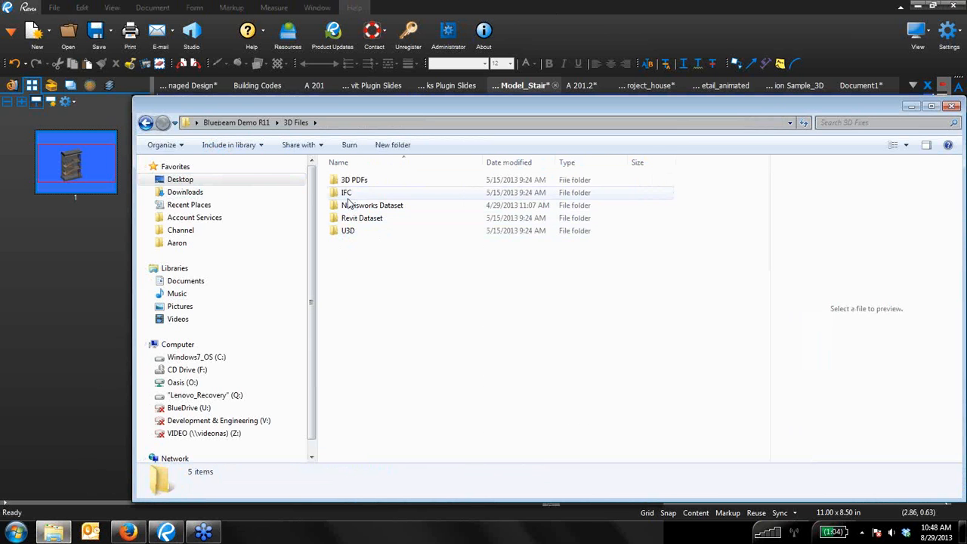
pyautogui.click(346, 197)
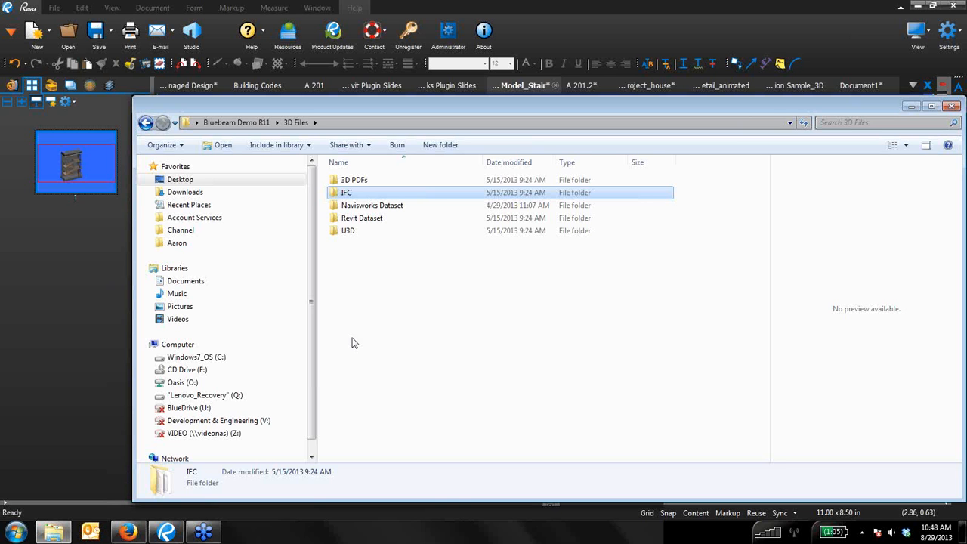
# Step: Return to Bluebeam Revu and show the BIM Webinar - Managed Design document in full-screen view
pyautogui.click(696, 7)
pyautogui.click(913, 85)
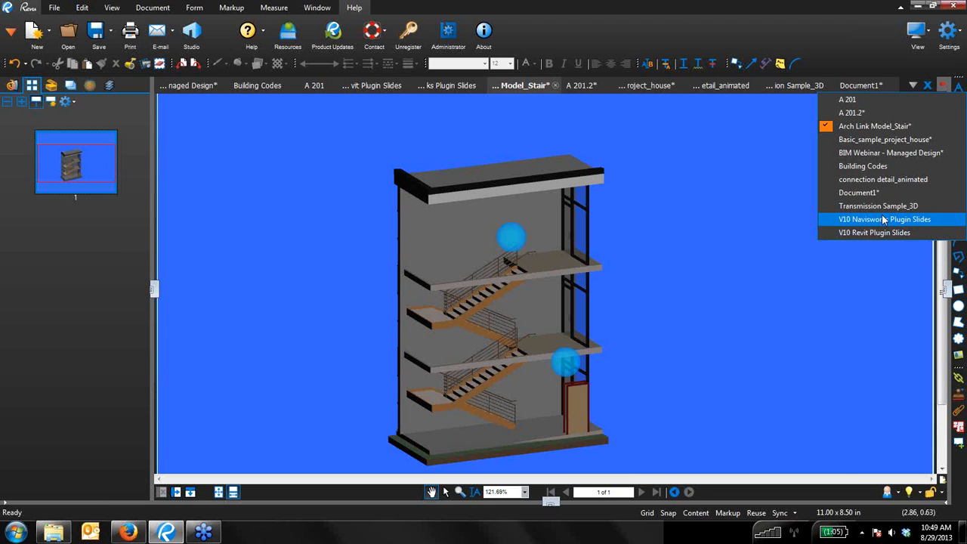
pyautogui.click(899, 152)
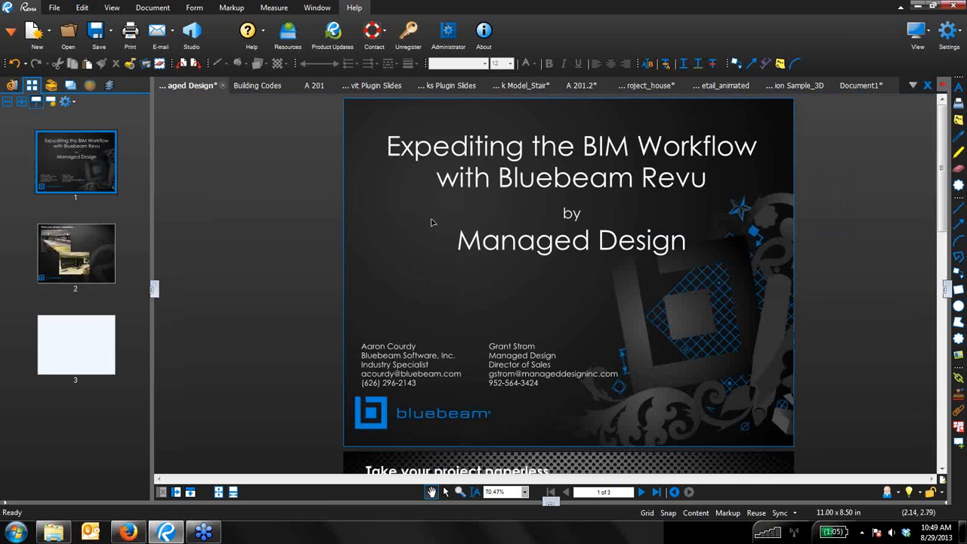
pyautogui.hotkey('ctrl', 'l')
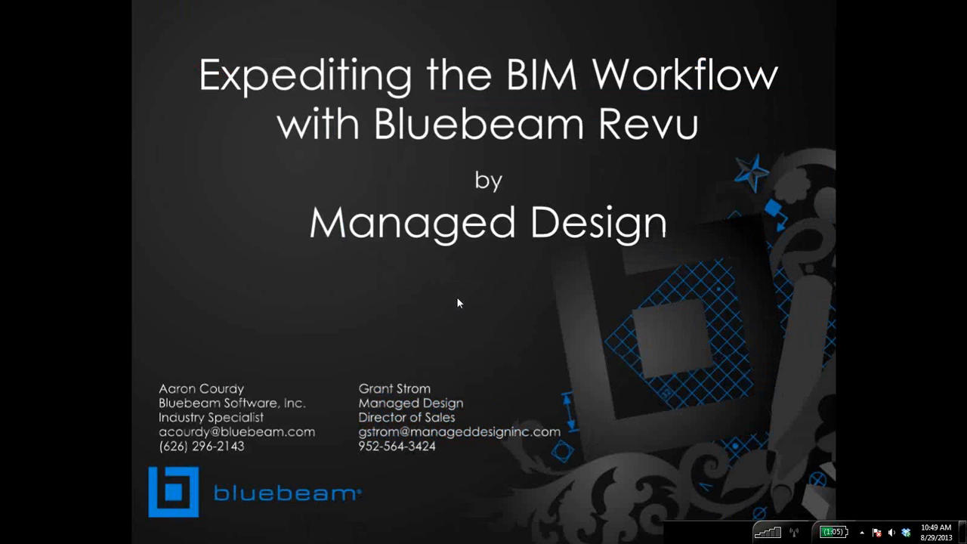
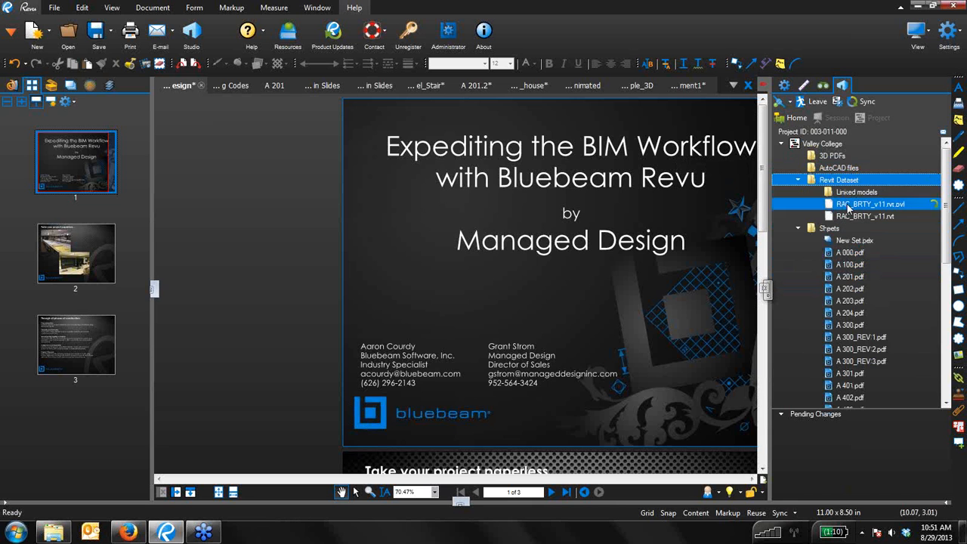
# Step: Expand the AutoCAD files folder in the Valley College Studio project and browse down to the Sheets folder
pyautogui.click(810, 168)
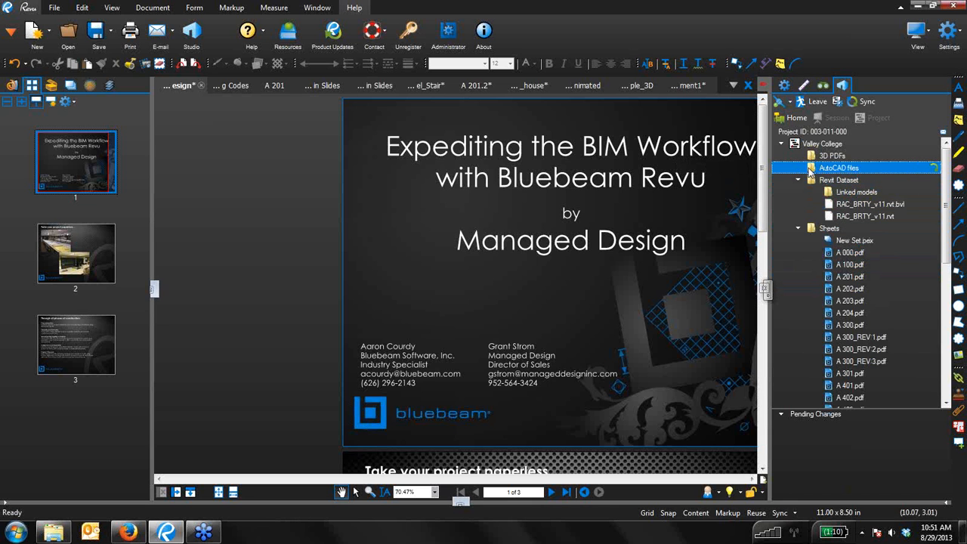
pyautogui.doubleClick(812, 167)
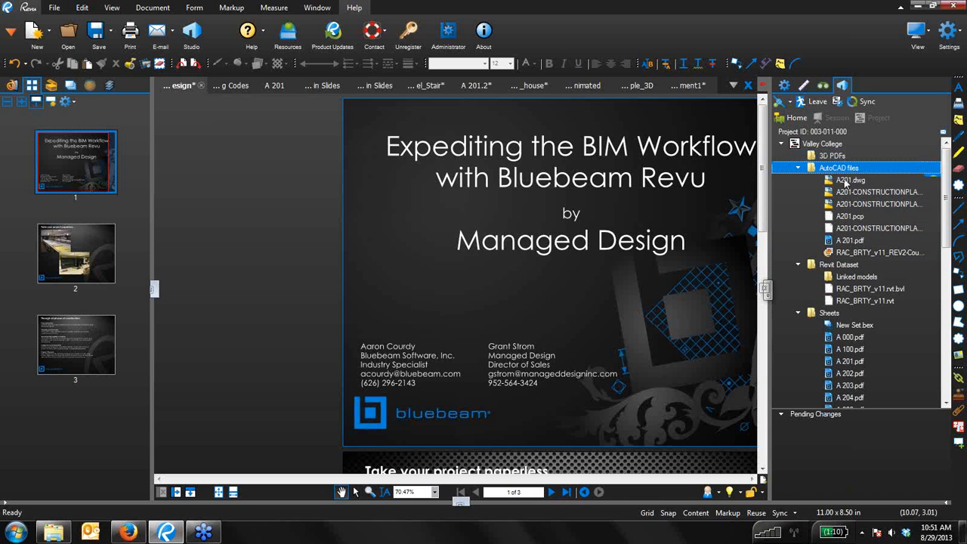
pyautogui.moveTo(945, 202); pyautogui.dragTo(947, 223)
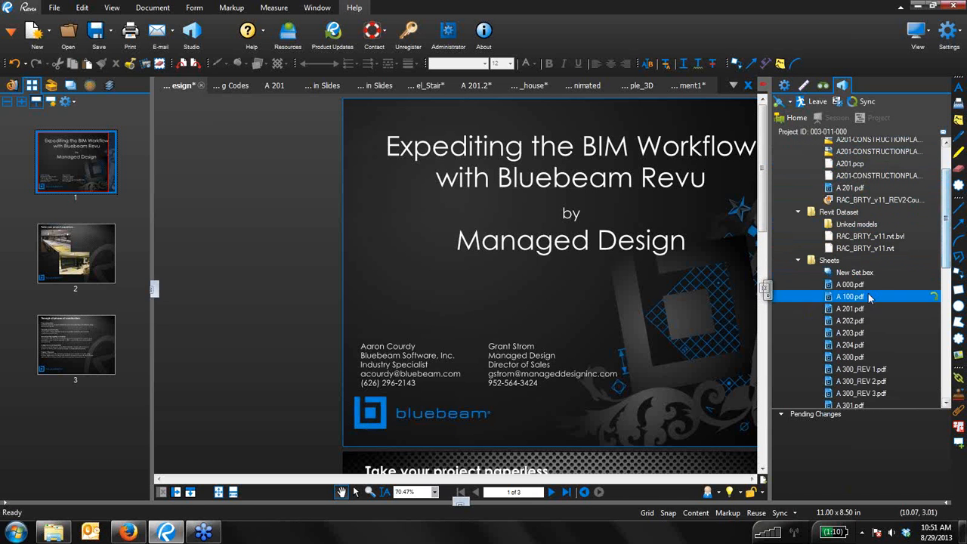
# Step: Review the revision history of A 000.pdf, select its checked-in revision 2, and close the history
pyautogui.click(854, 285)
pyautogui.rightClick(858, 286)
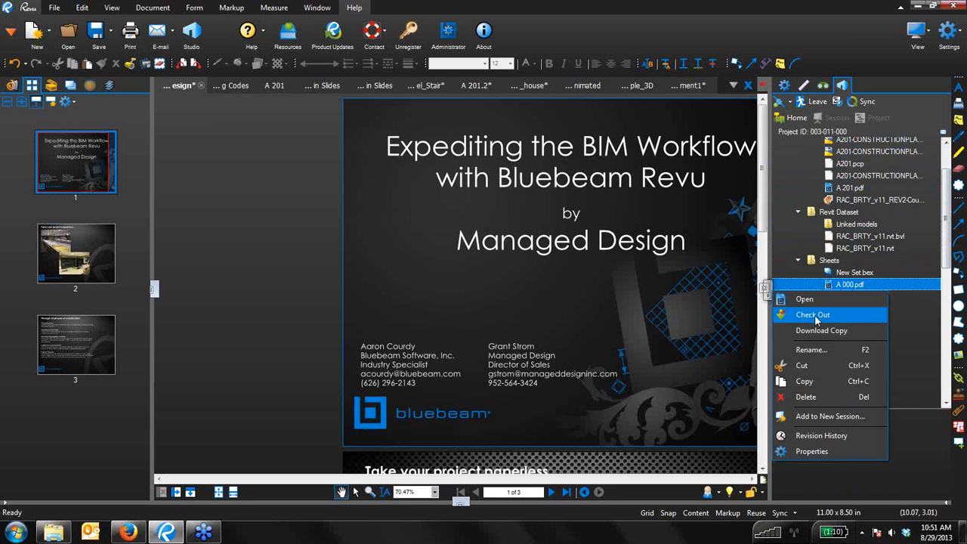
pyautogui.click(816, 435)
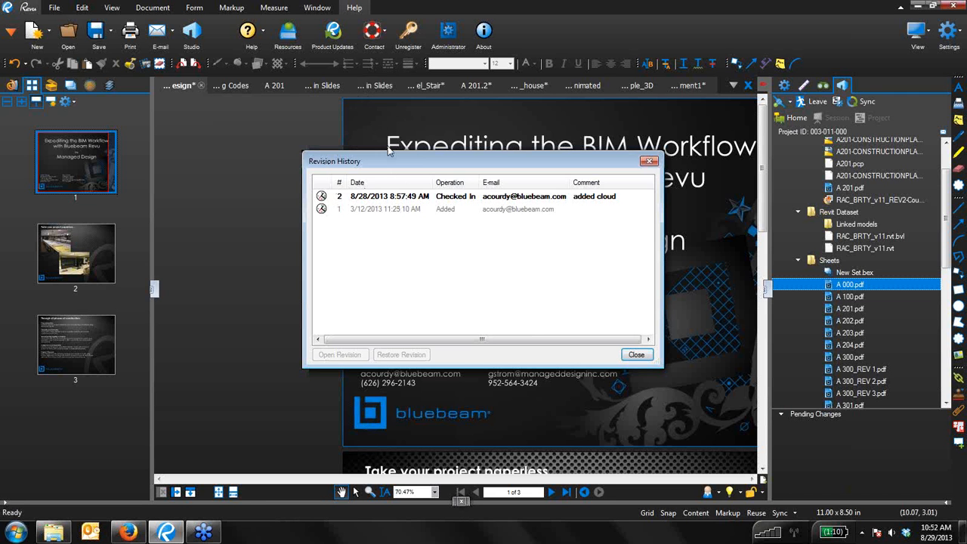
pyautogui.click(439, 200)
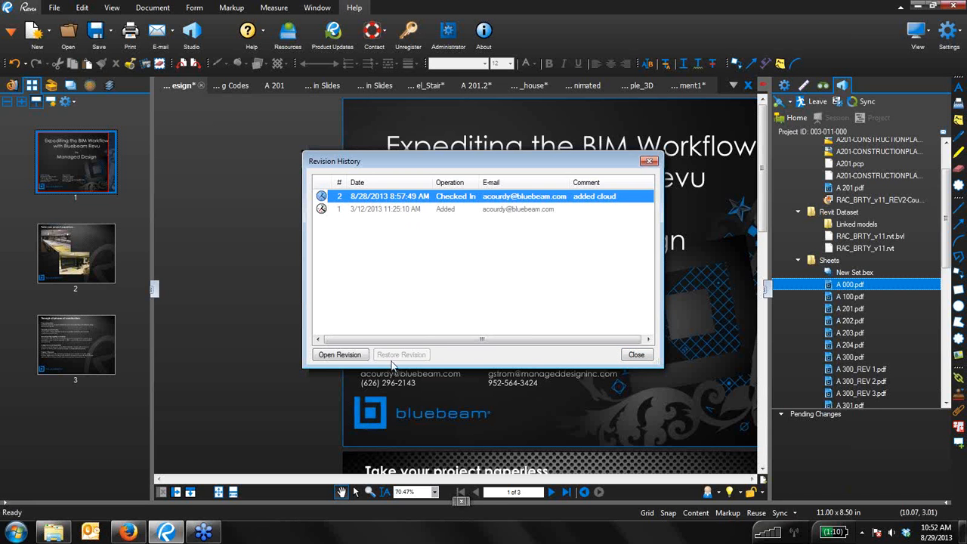
pyautogui.press('ctrl')
pyautogui.click(645, 361)
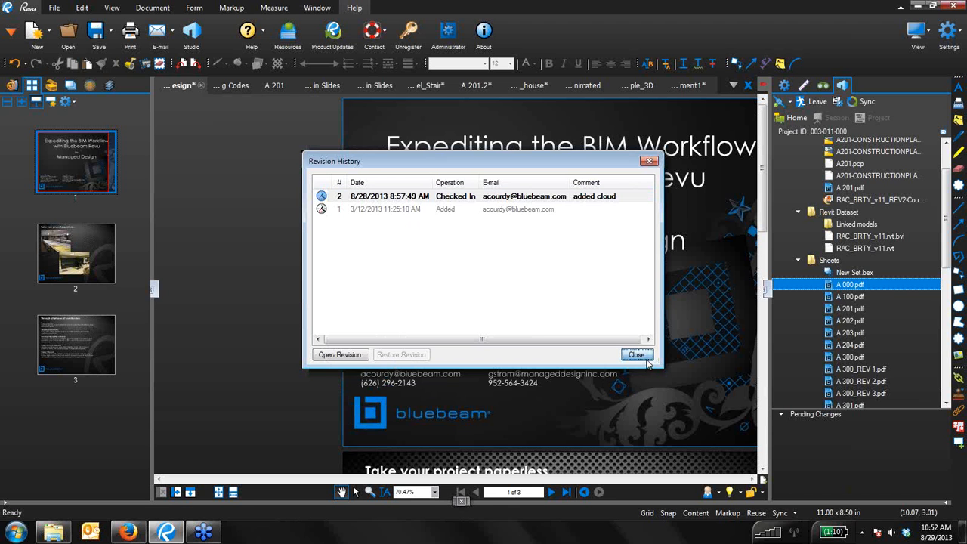
pyautogui.click(647, 364)
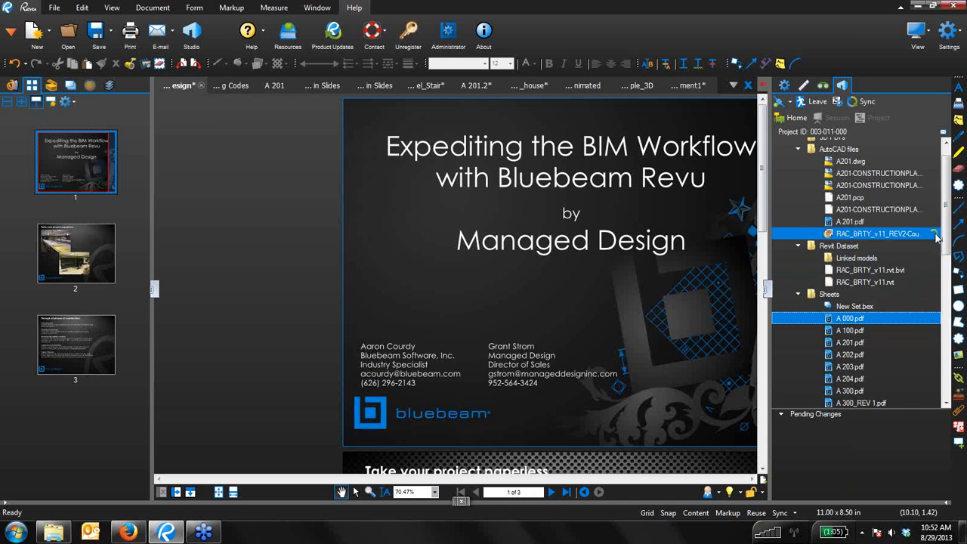
# Step: Review the Valley College project's general settings, permissions for Everyone and user access, and close the settings without changes
pyautogui.click(836, 103)
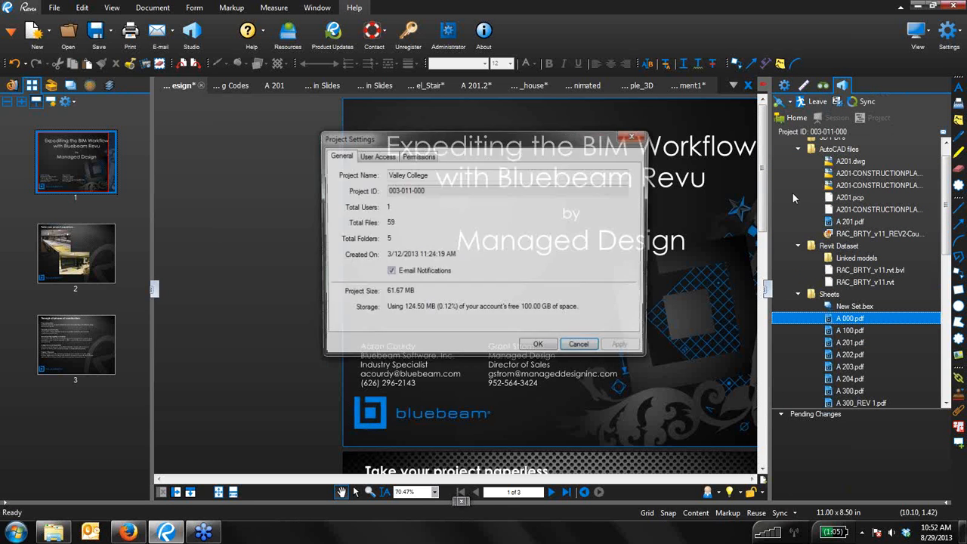
pyautogui.click(417, 155)
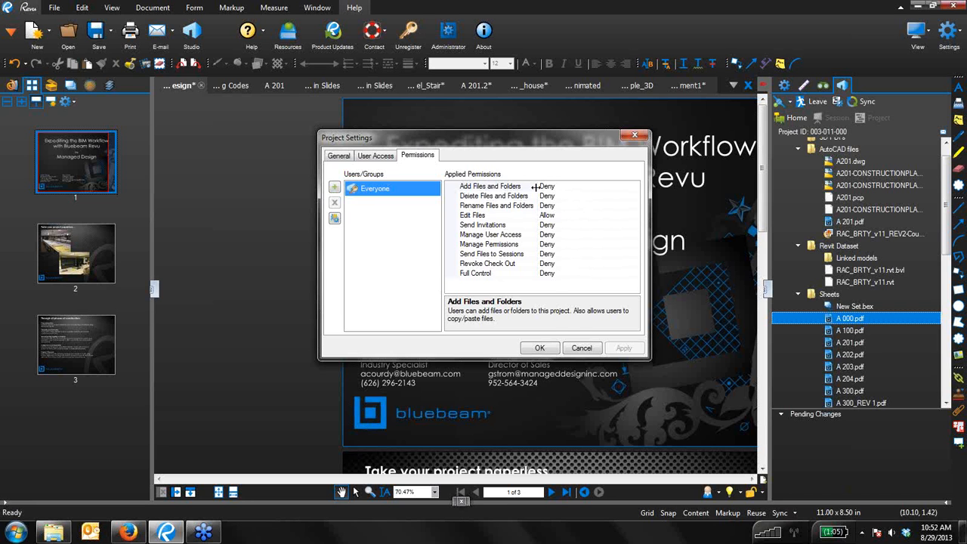
pyautogui.click(368, 157)
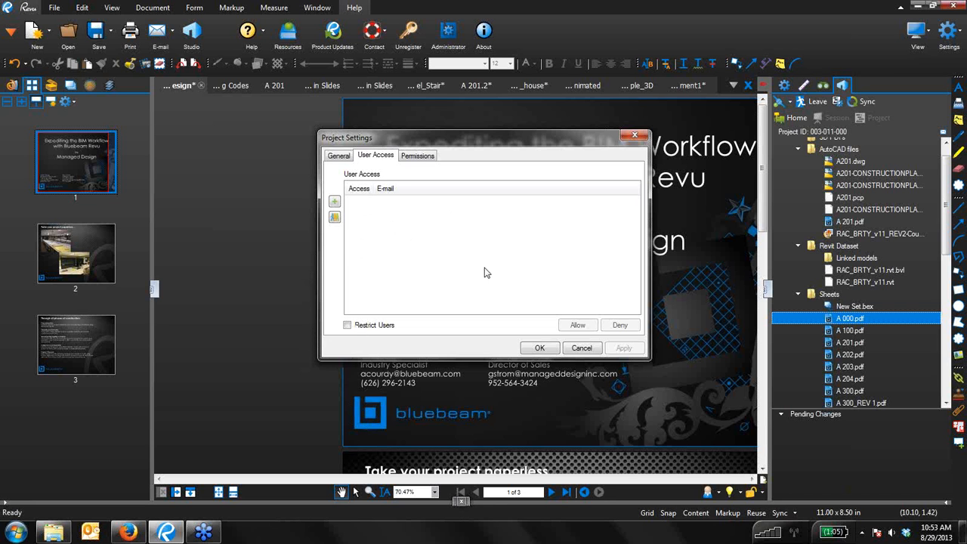
pyautogui.click(580, 349)
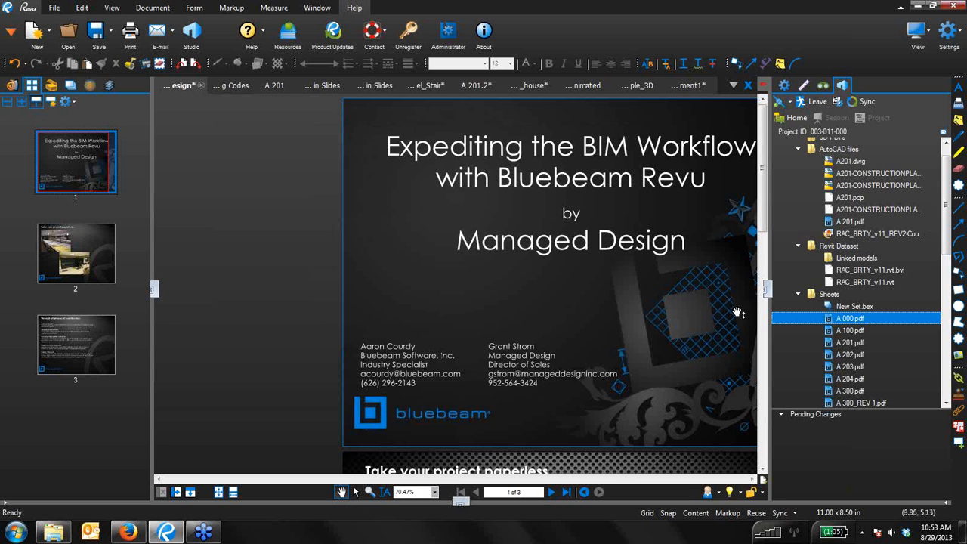
pyautogui.scroll(1, 945, 219)
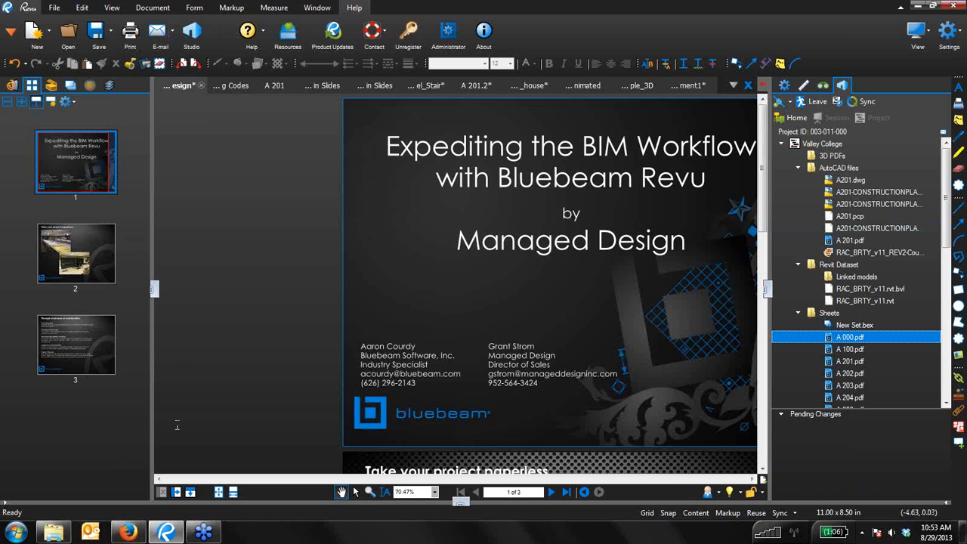
# Step: Switch to Microsoft Word 2010 and examine the Bluebeam PDF printer in the print settings of the blank document
pyautogui.click(15, 532)
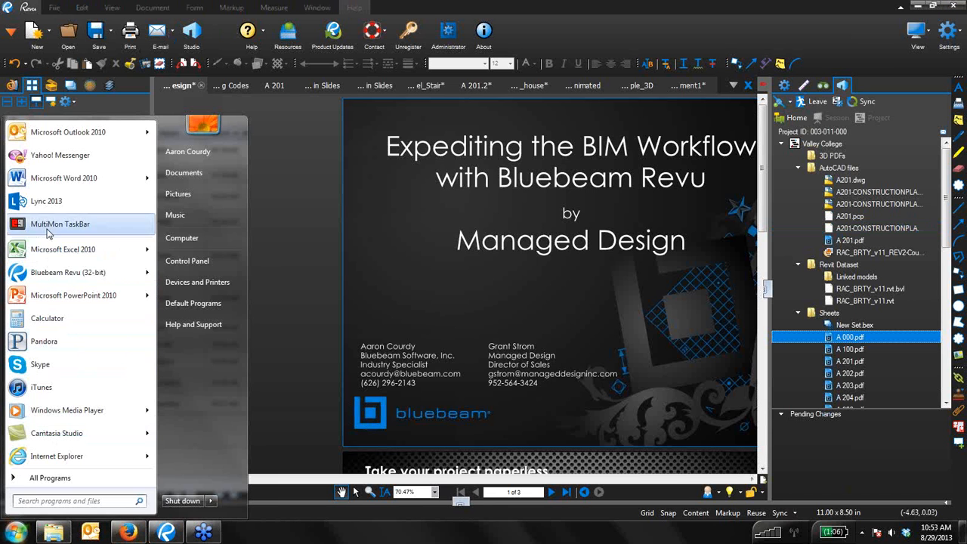
pyautogui.click(60, 179)
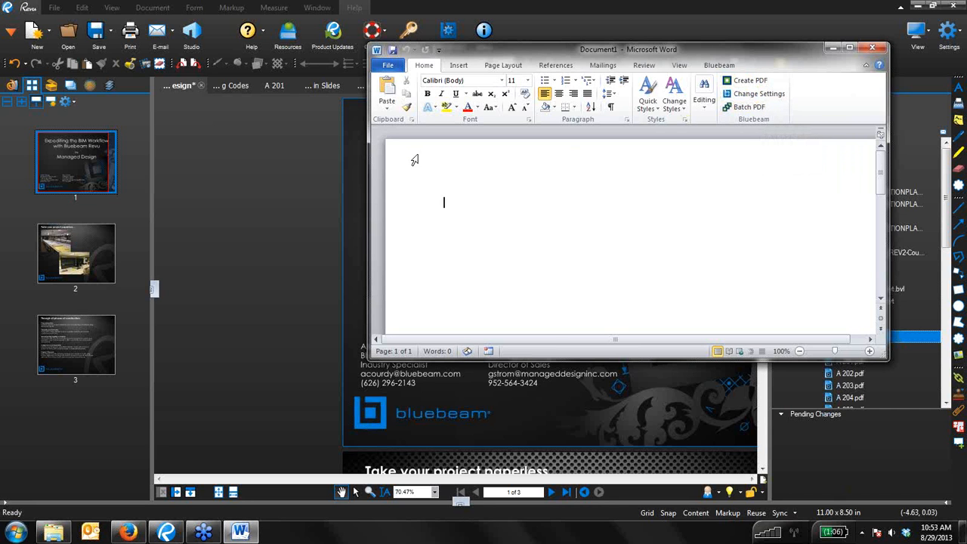
pyautogui.click(395, 67)
pyautogui.click(393, 224)
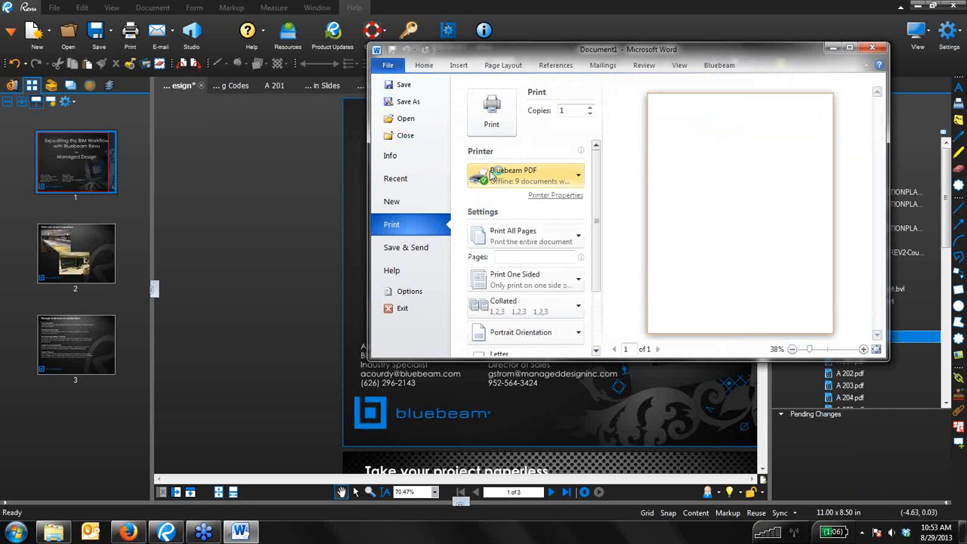
pyautogui.moveTo(559, 186)
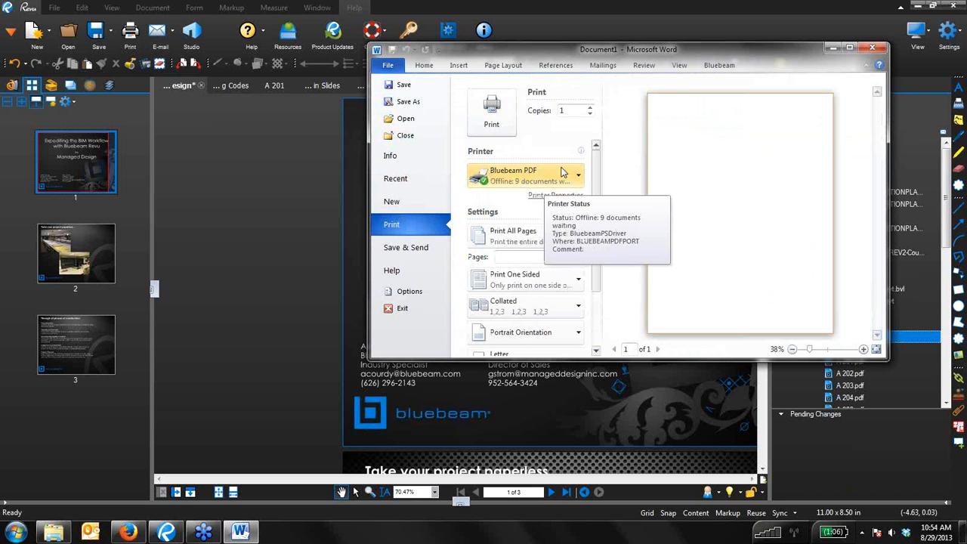
# Step: Close Word and show the Managed Design title page in full-screen view in Bluebeam Revu
pyautogui.click(871, 47)
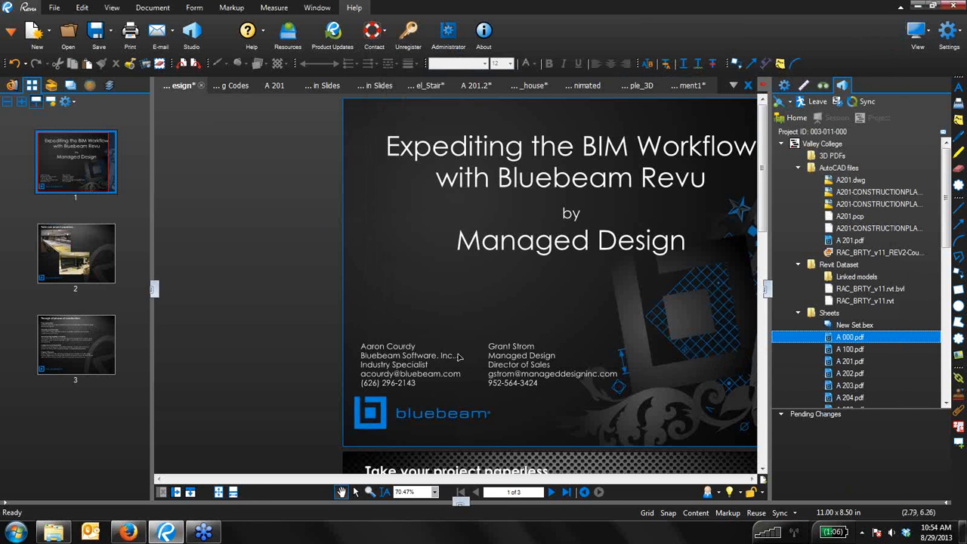
pyautogui.moveTo(512, 322); pyautogui.dragTo(425, 336)
pyautogui.hotkey('ctrl', 'l')
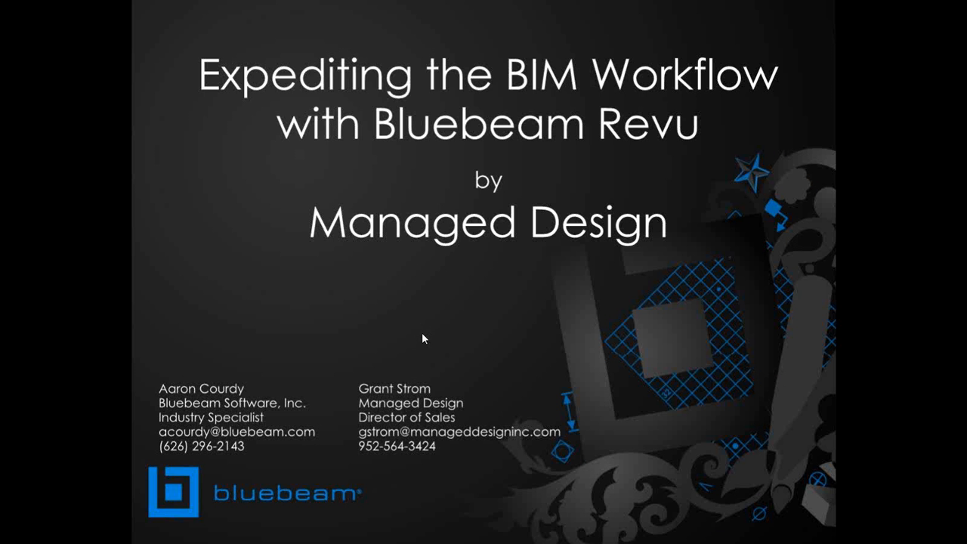